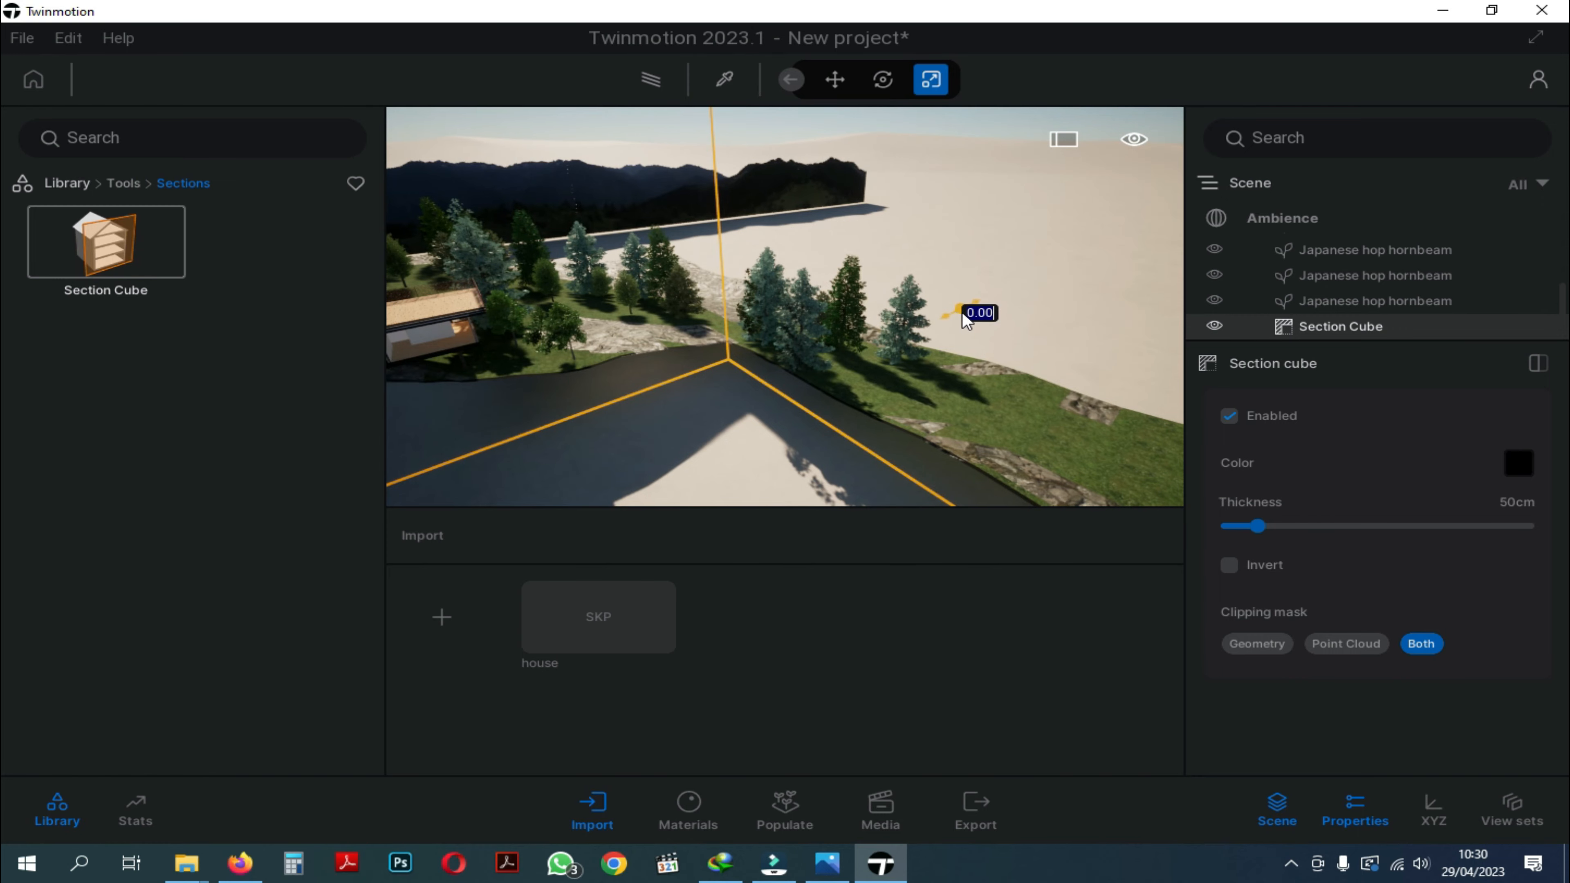
# Resize the section cube with the scale gizmo so it cuts through the terrain beside the house.
pyautogui.moveTo(964, 309); pyautogui.dragTo(1033, 332)
pyautogui.moveTo(1031, 328); pyautogui.dragTo(764, 434, button='right')
pyautogui.moveTo(737, 422); pyautogui.dragTo(737, 427)
pyautogui.moveTo(737, 427); pyautogui.dragTo(924, 430, button='right')
# Create a media image and update it with the front-on section view of the house.
pyautogui.click(881, 809)
pyautogui.click(441, 618)
pyautogui.press('s')
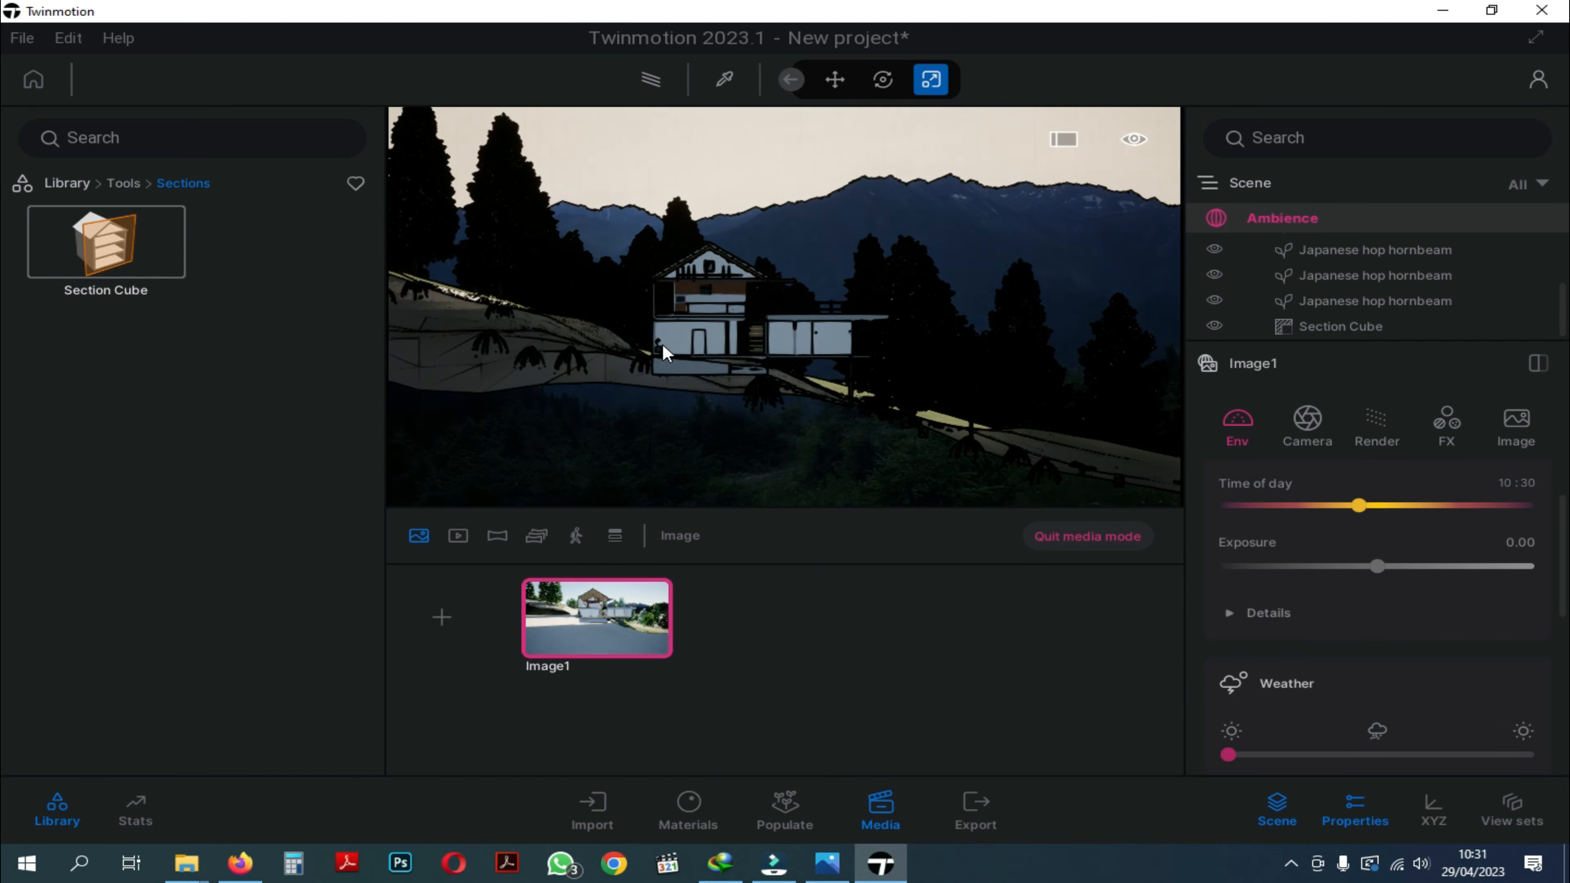
pyautogui.press('a')
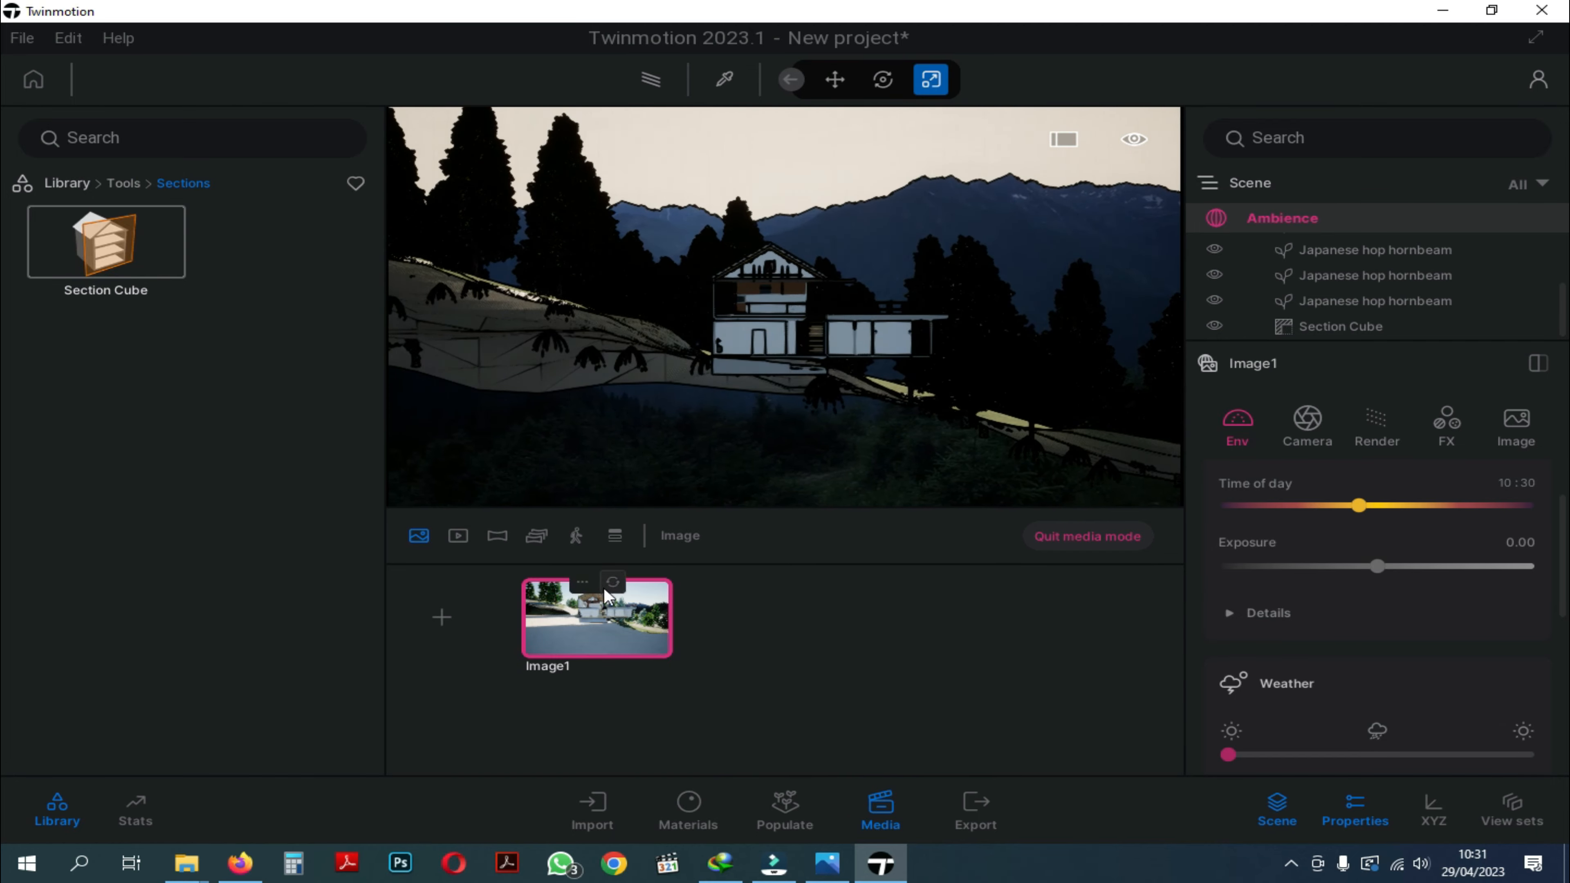
pyautogui.click(612, 586)
# Enable Path Tracer rendering and update the image with a slightly wider framing of the section.
pyautogui.click(655, 84)
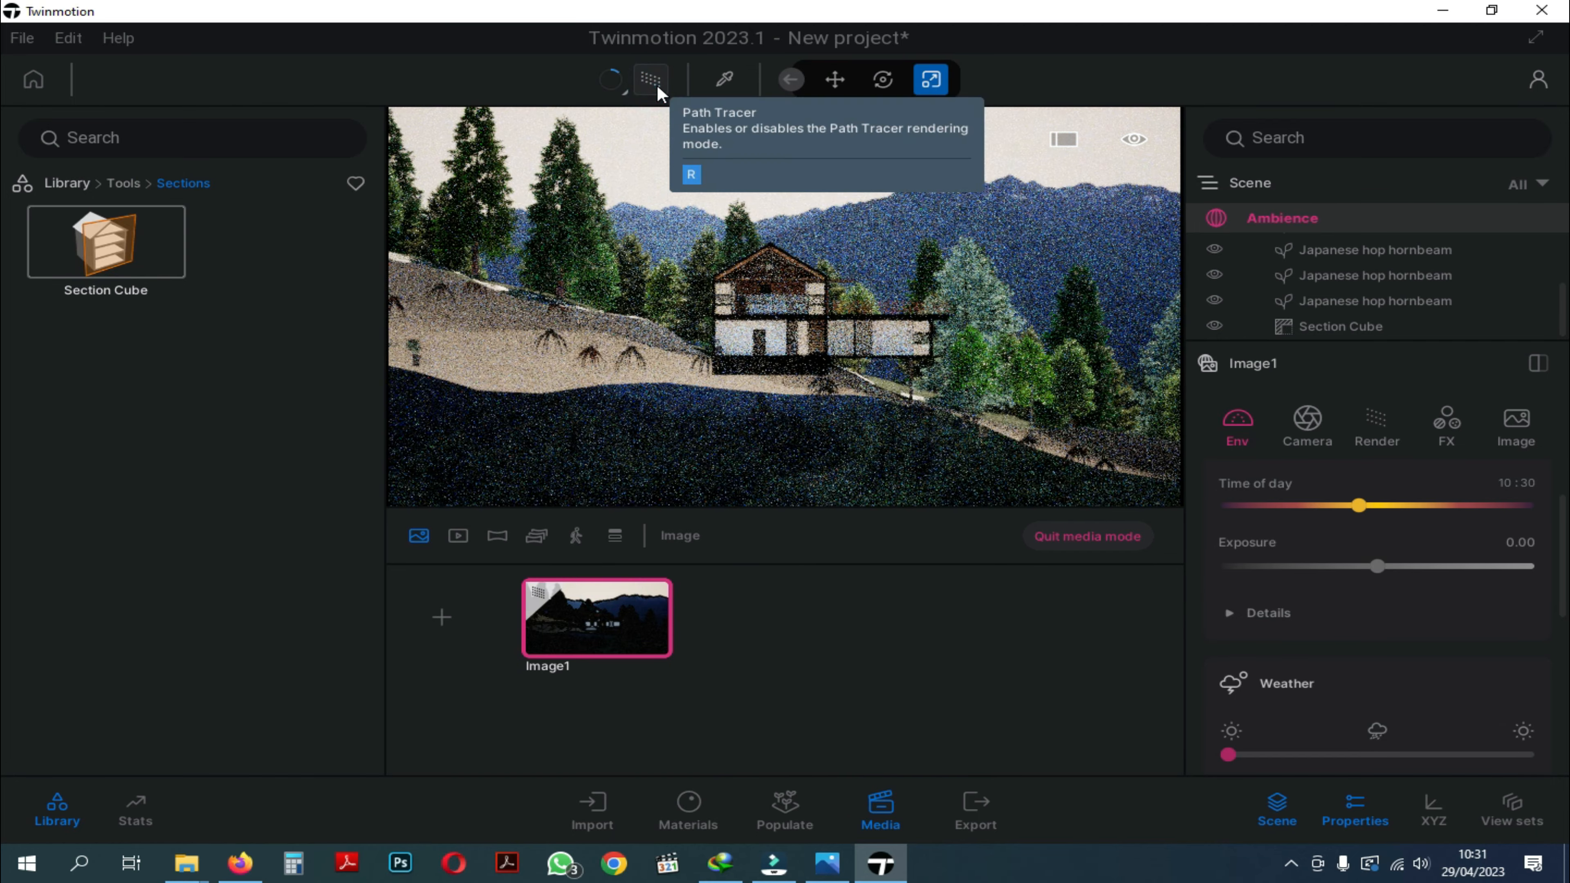
pyautogui.scroll(-1, 727, 337)
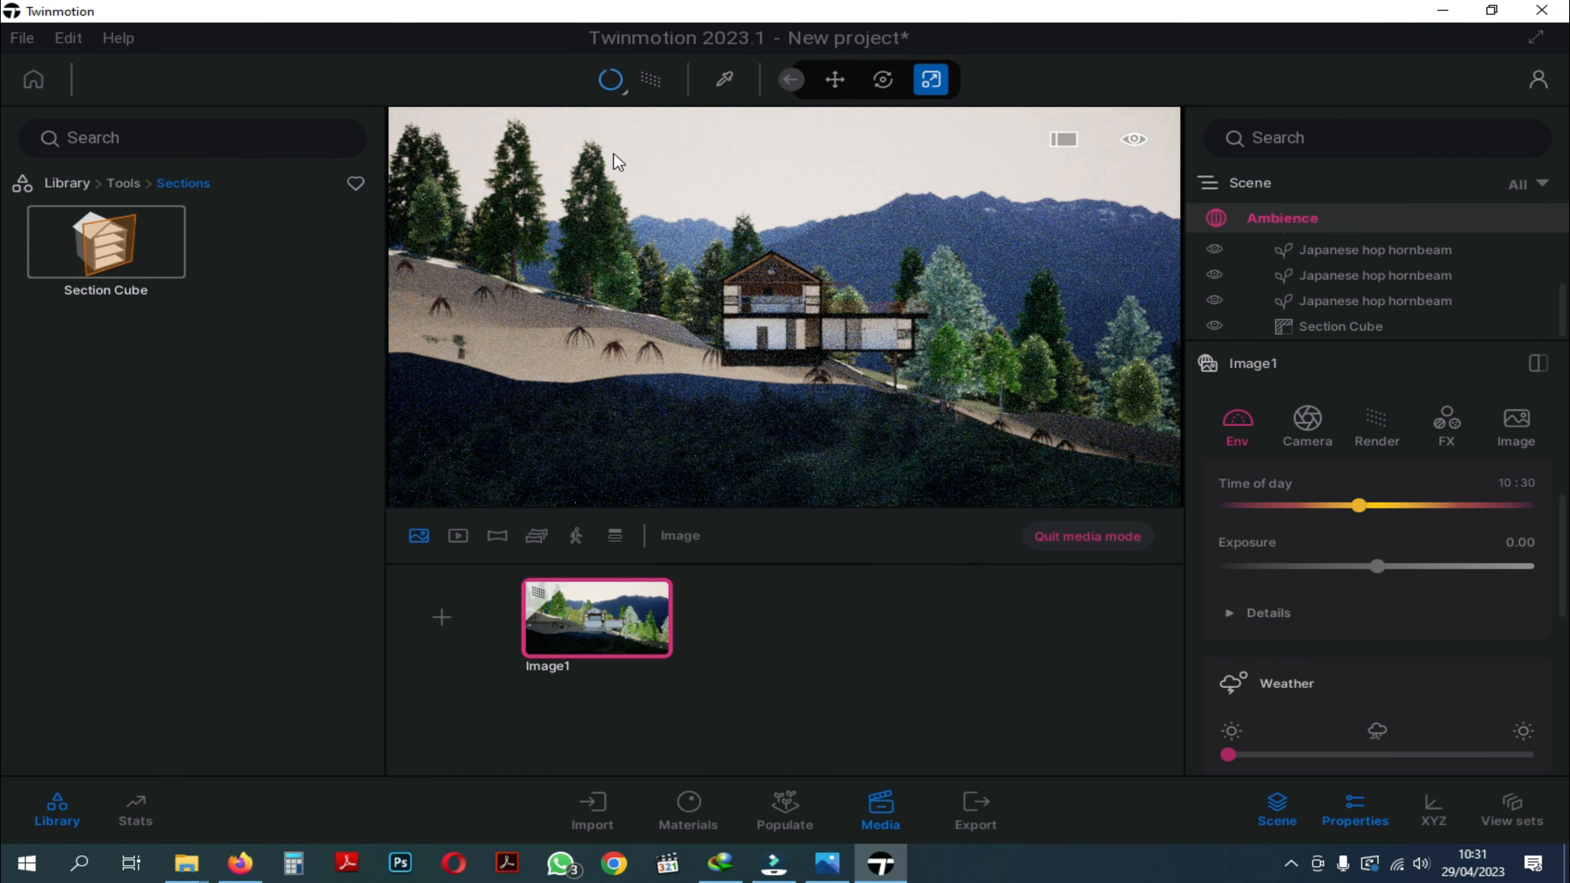
pyautogui.click(629, 583)
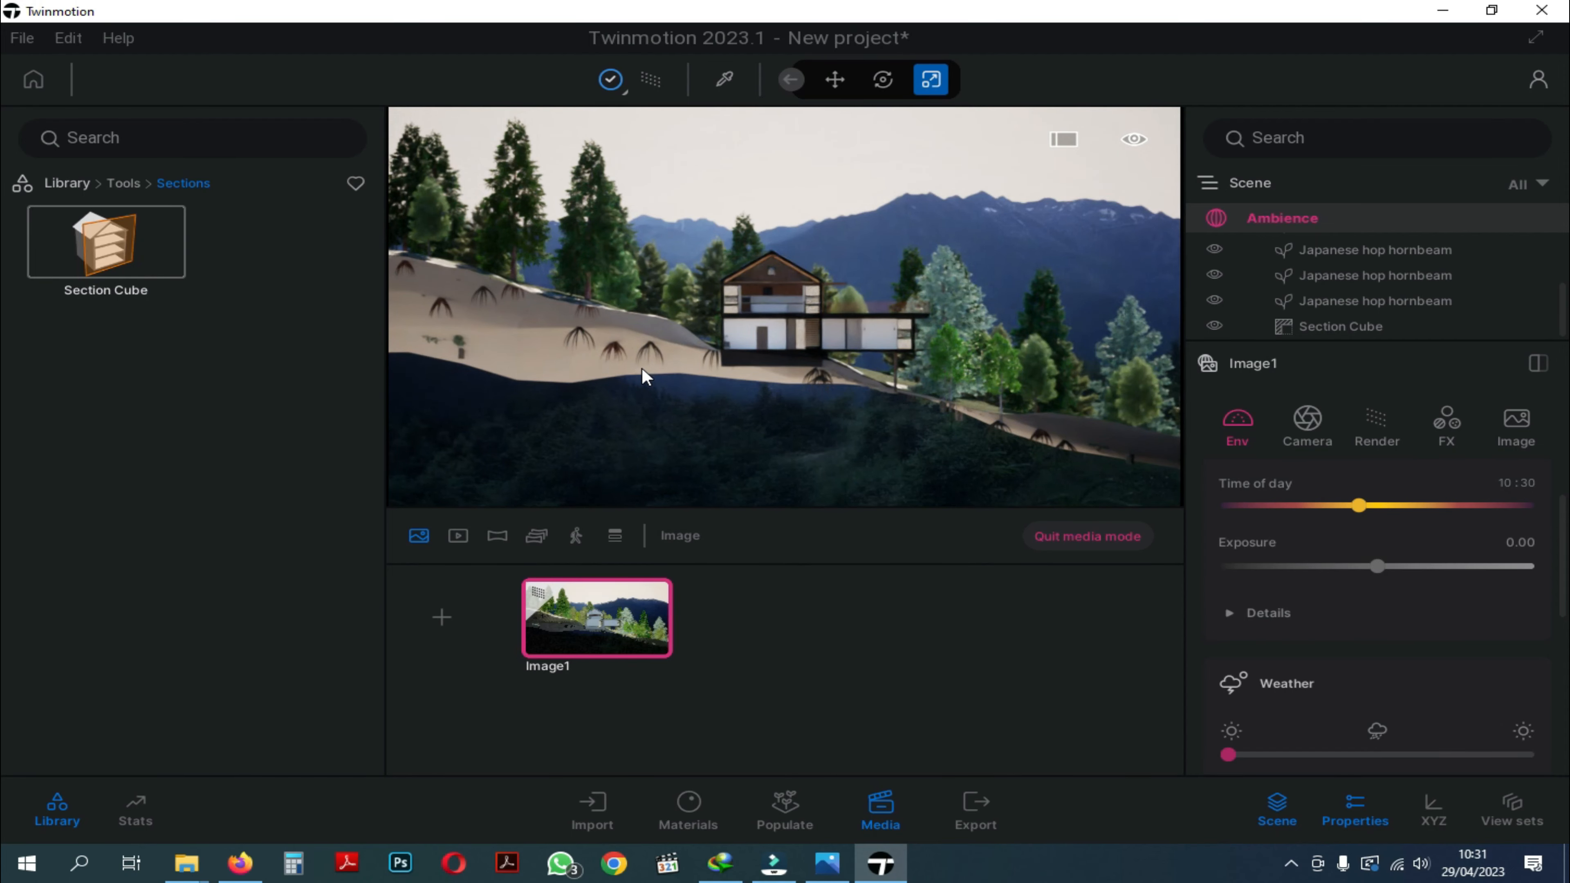
# Set the image's Path Tracer quality to High with max bounces of 10.
pyautogui.click(1376, 426)
pyautogui.click(1351, 492)
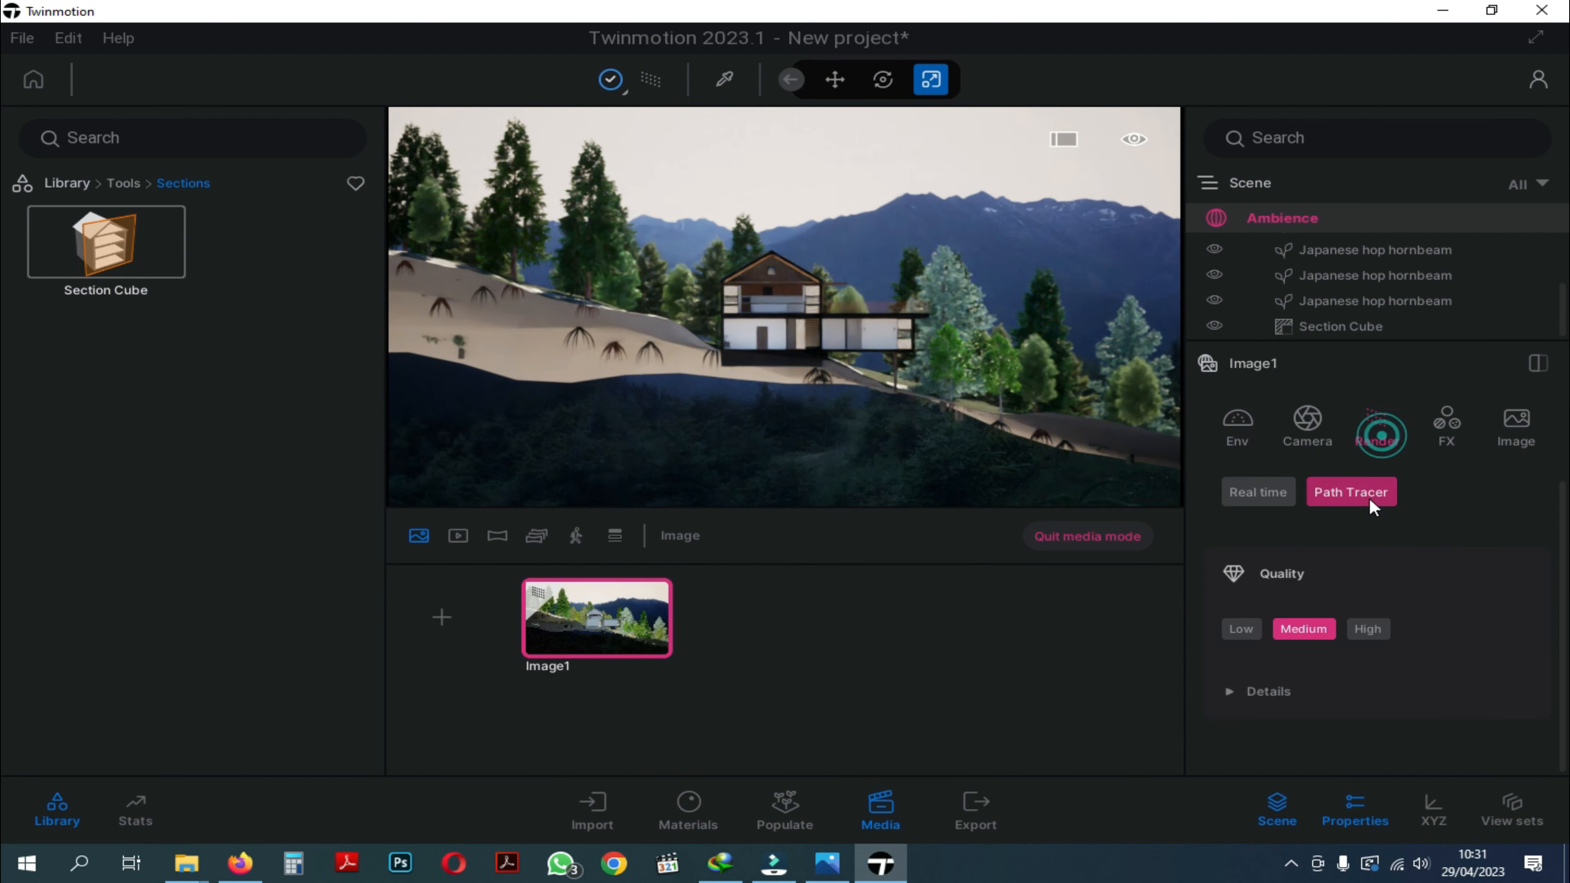
pyautogui.click(1367, 628)
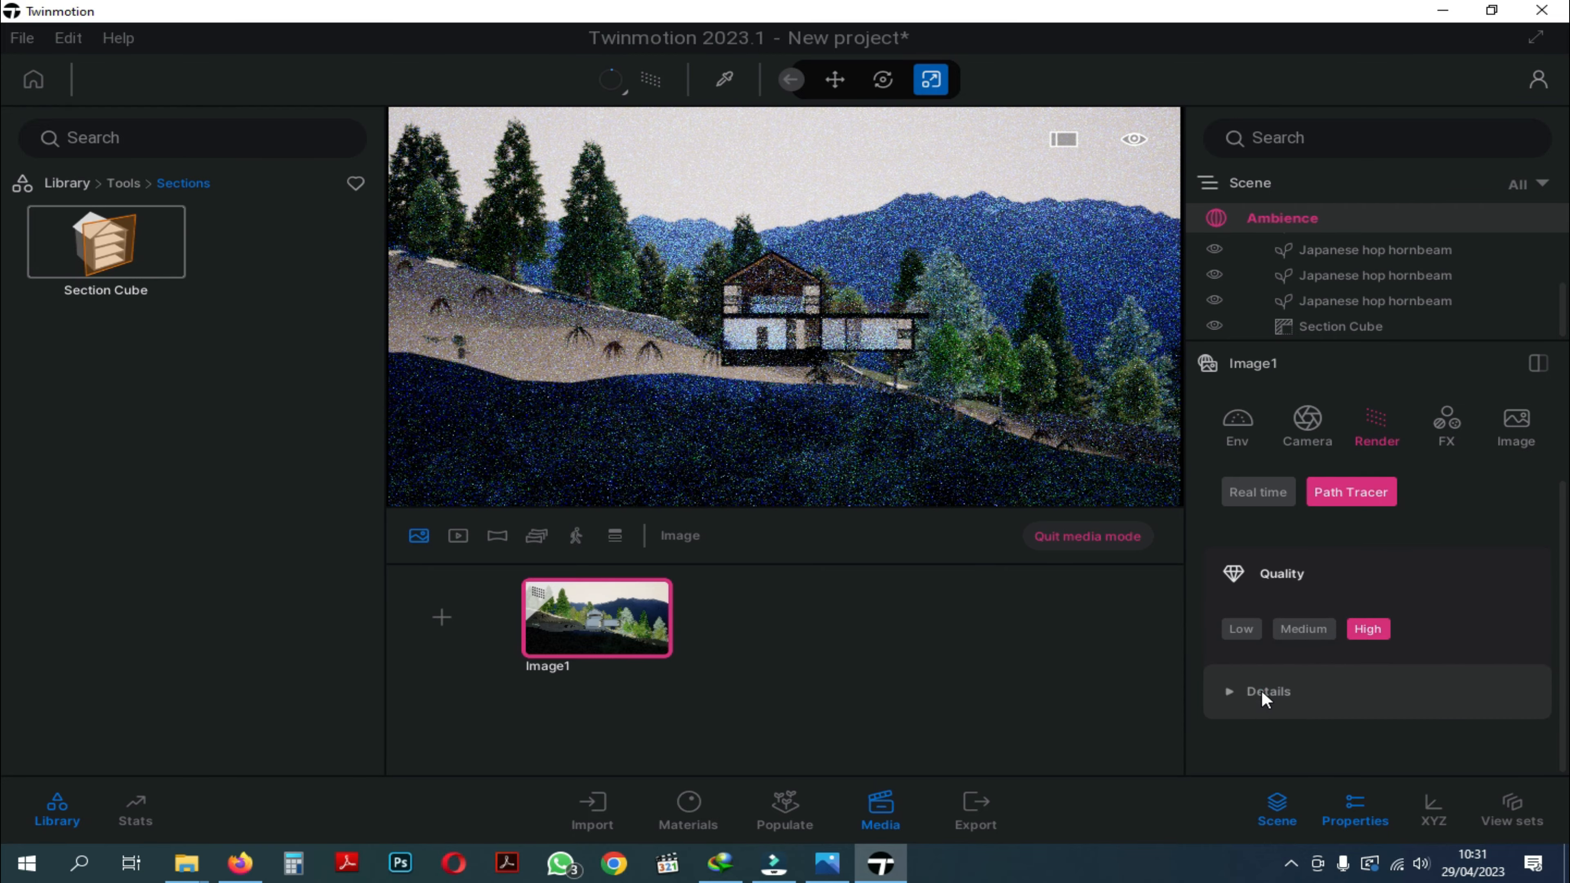
pyautogui.click(1261, 691)
pyautogui.click(1526, 723)
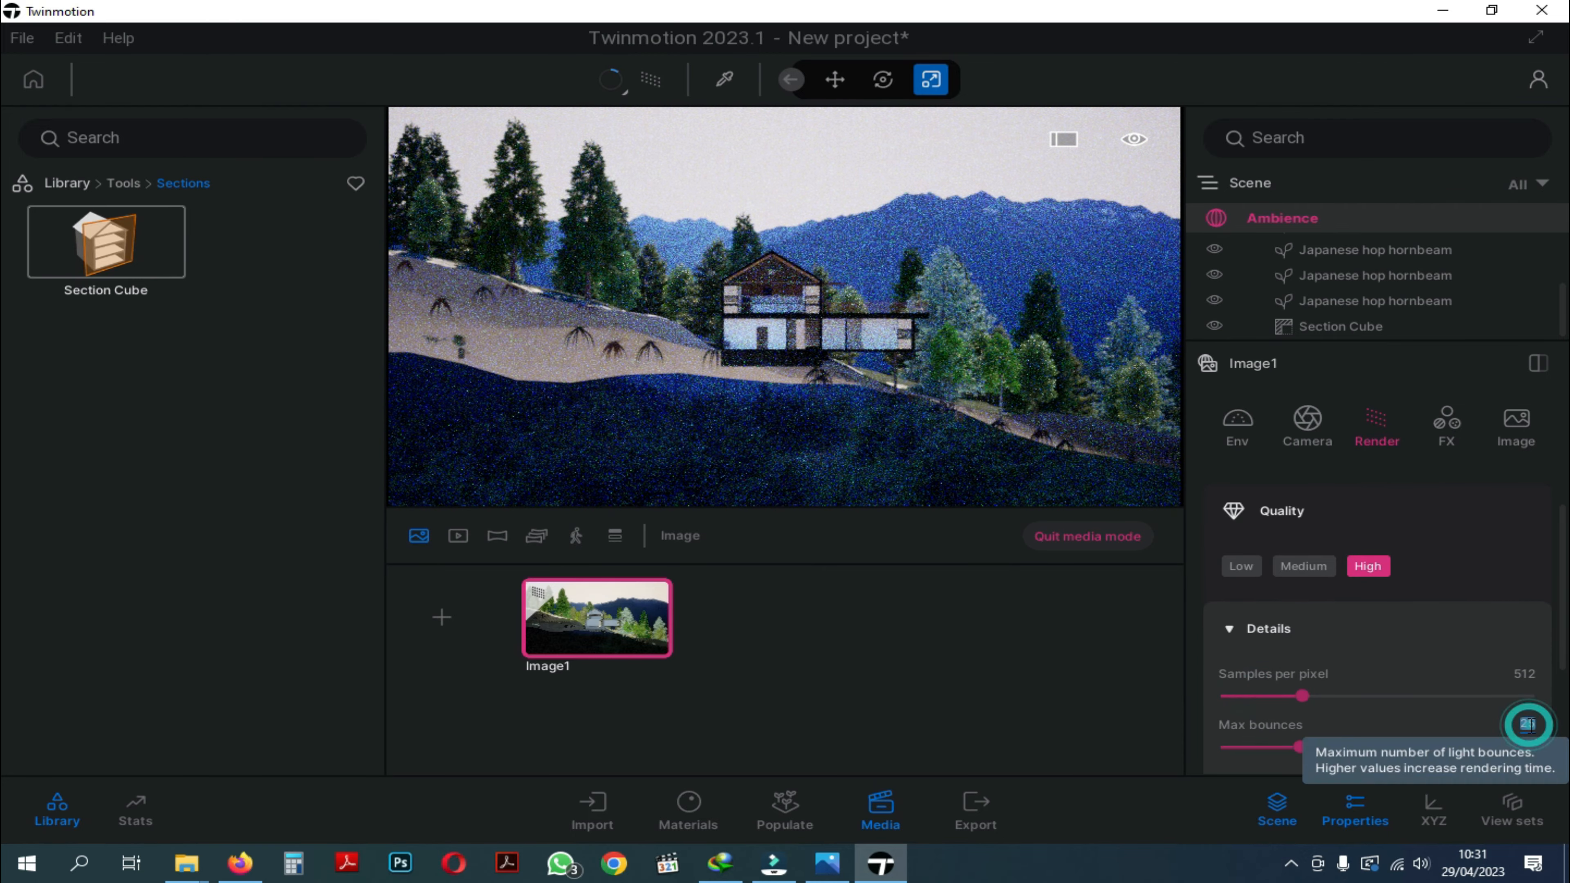
pyautogui.write('10')
pyautogui.press('Return')
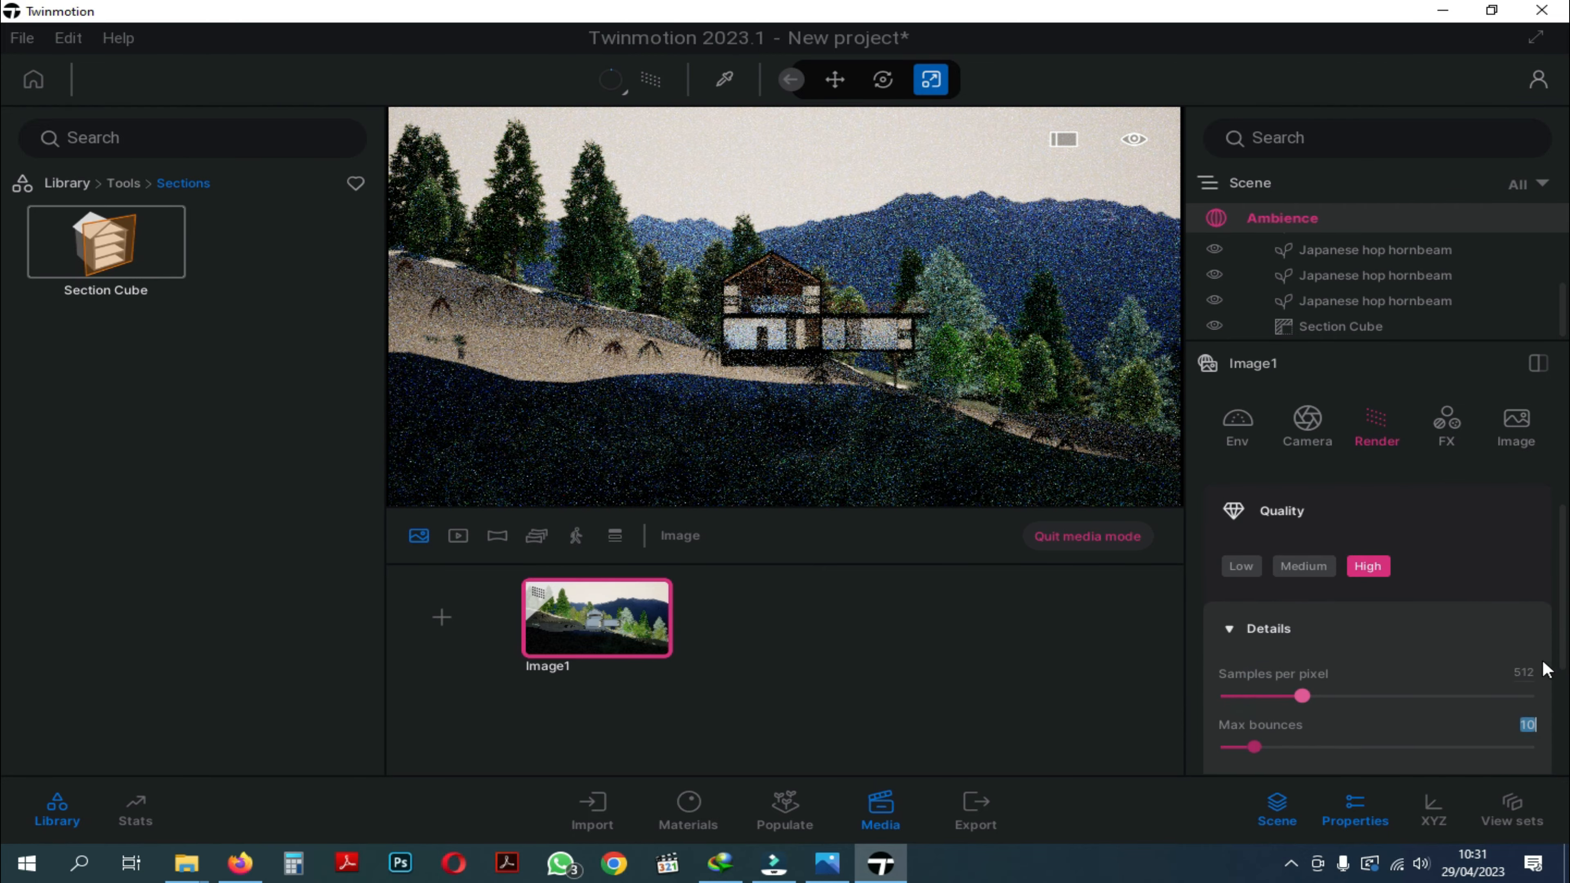
pyautogui.click(1136, 670)
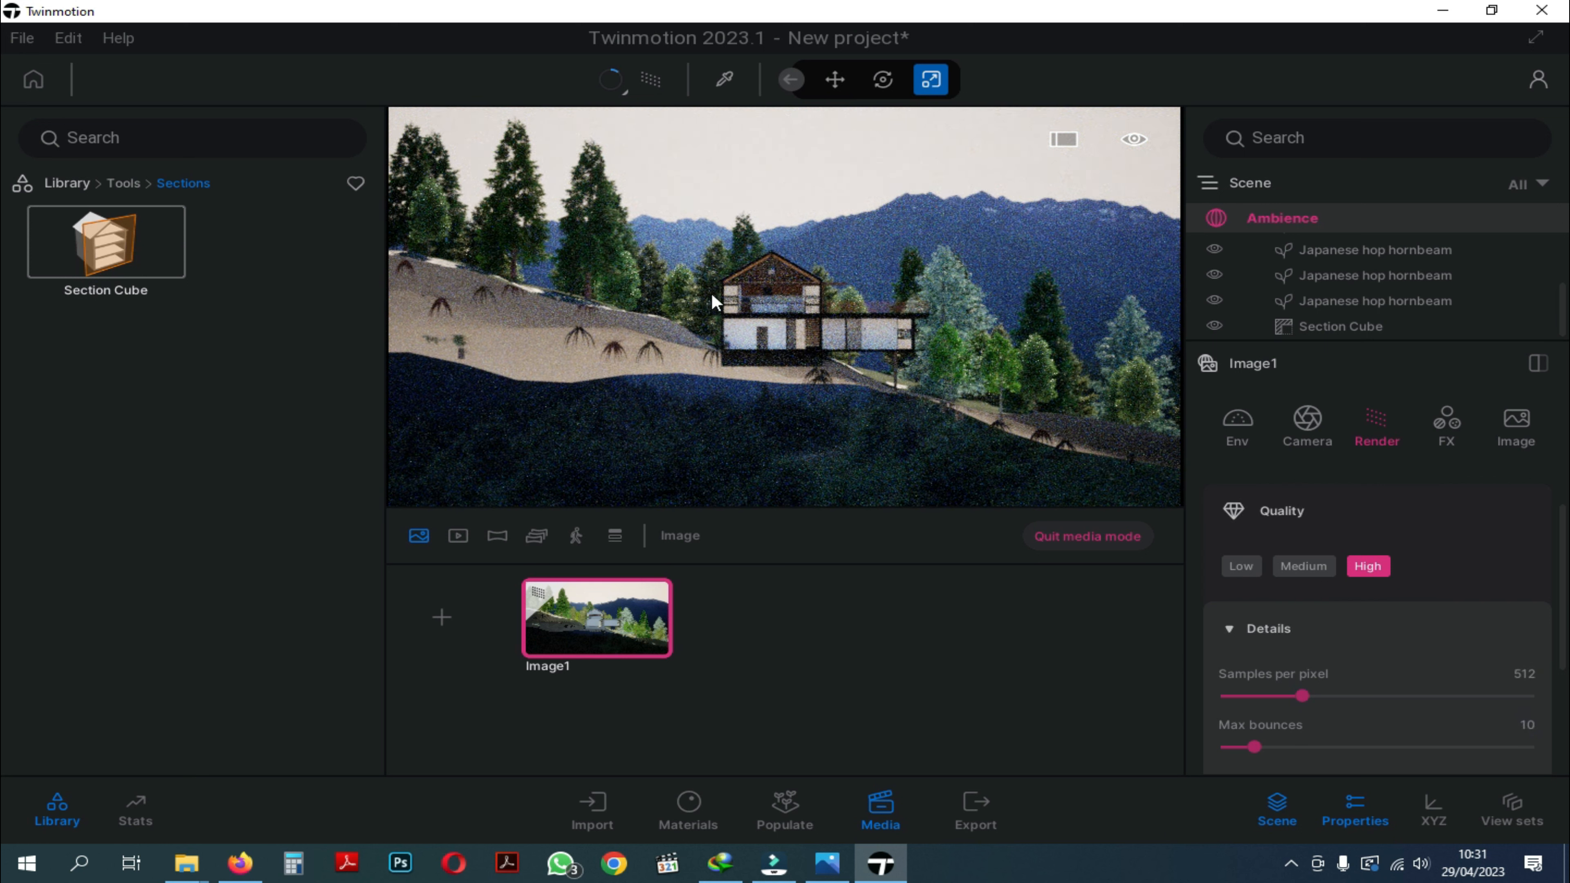
# Set the Path Tracer's aliasing filtering to 1.5 for the image.
pyautogui.scroll(-5, 1496, 684)
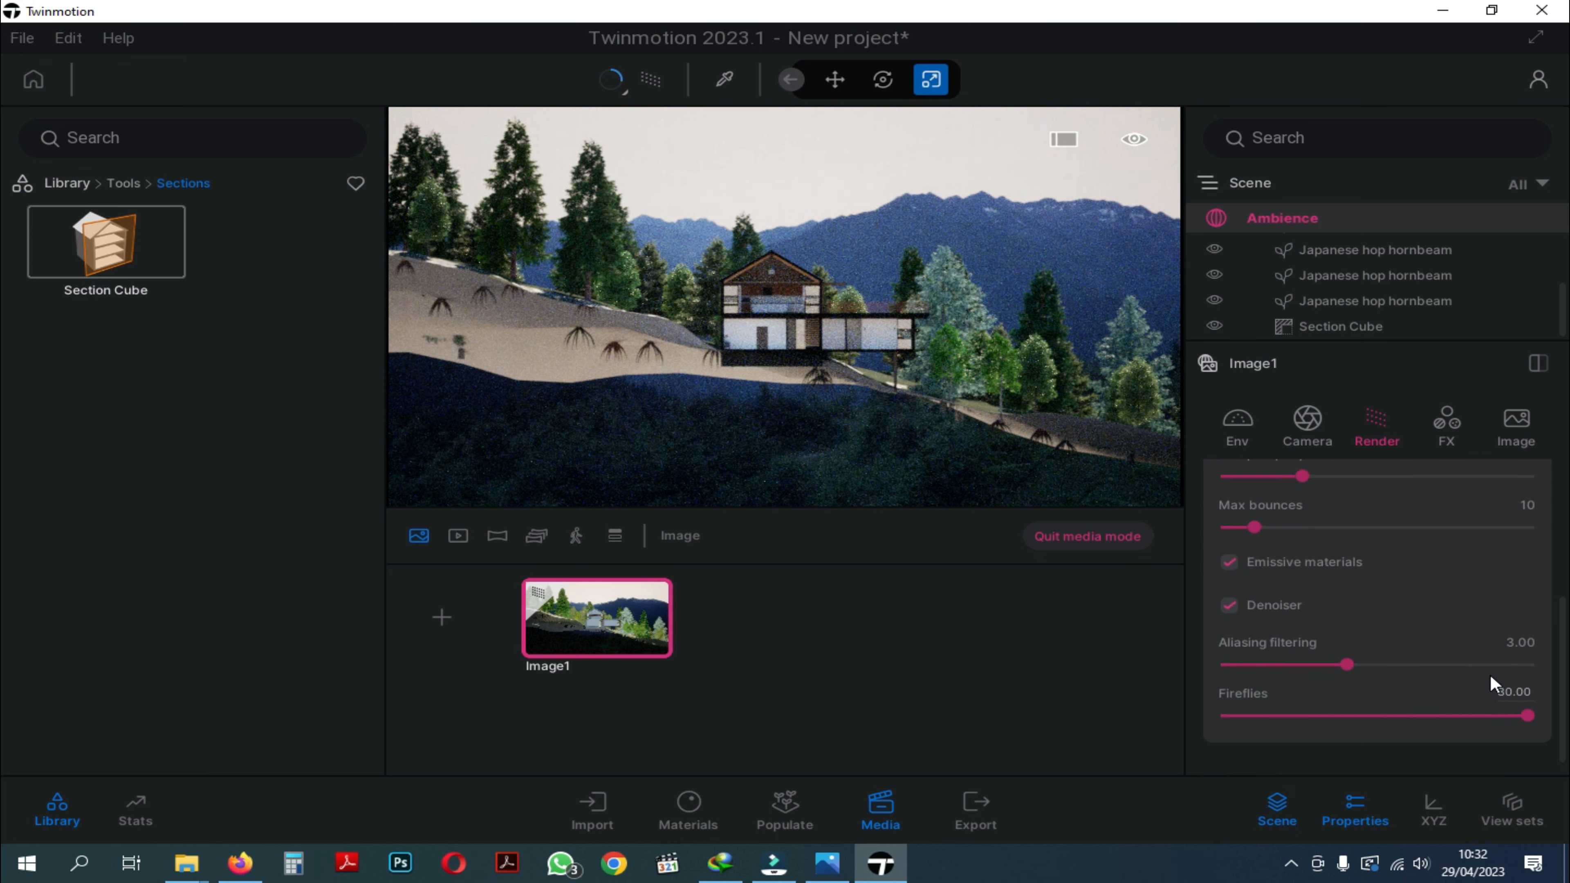
pyautogui.click(1517, 642)
pyautogui.write('1.5')
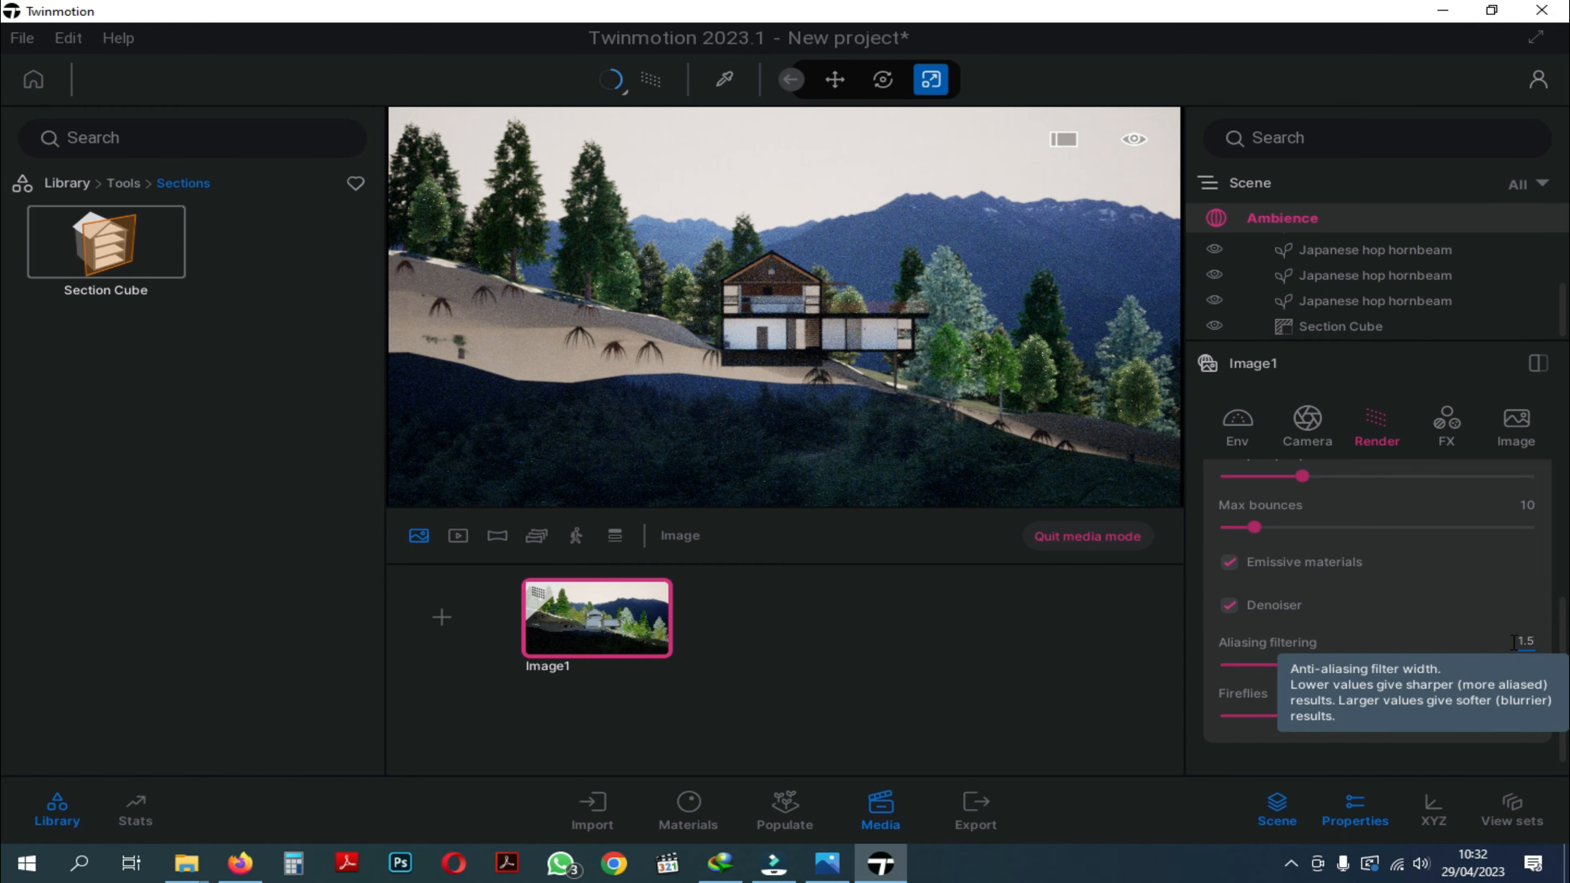
pyautogui.press('Return')
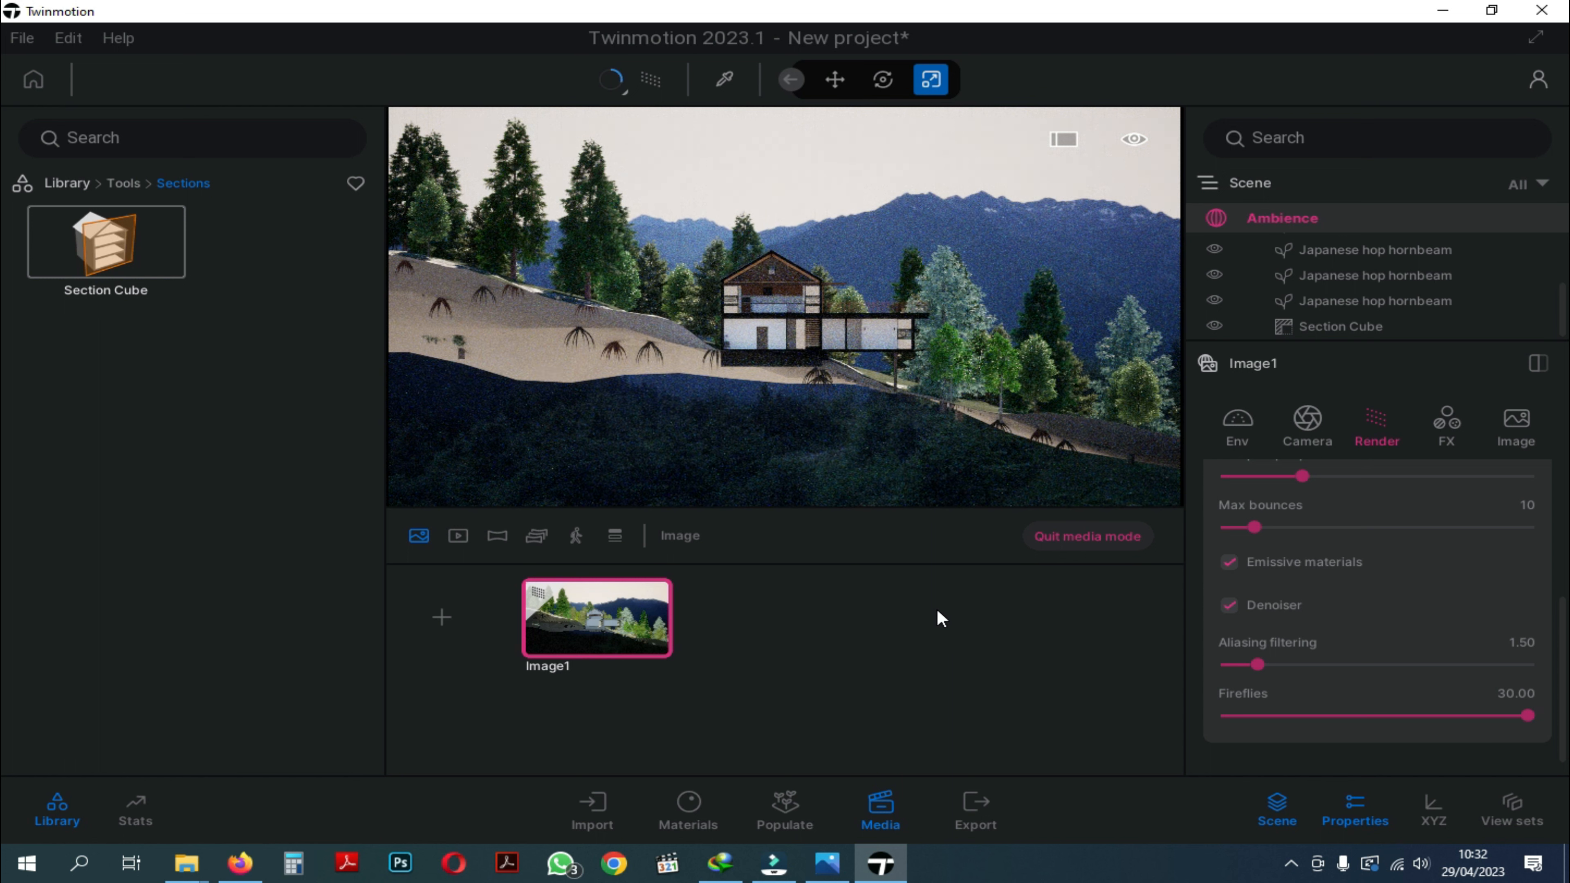
# Duplicate the section image, and duplicate the resulting copy, to make three images.
pyautogui.click(581, 582)
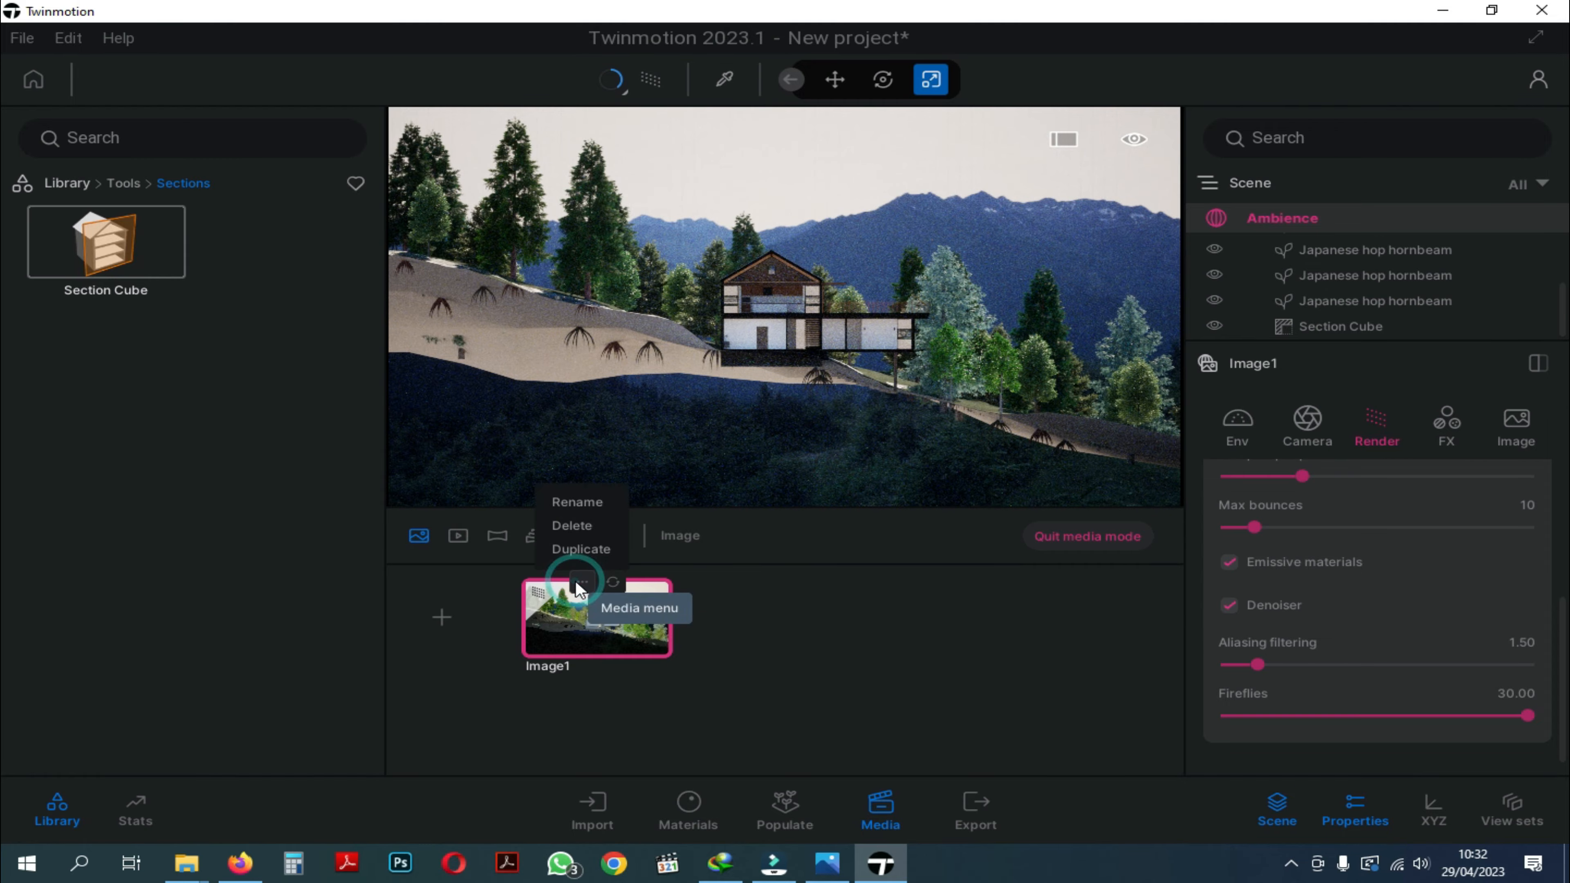
pyautogui.click(579, 549)
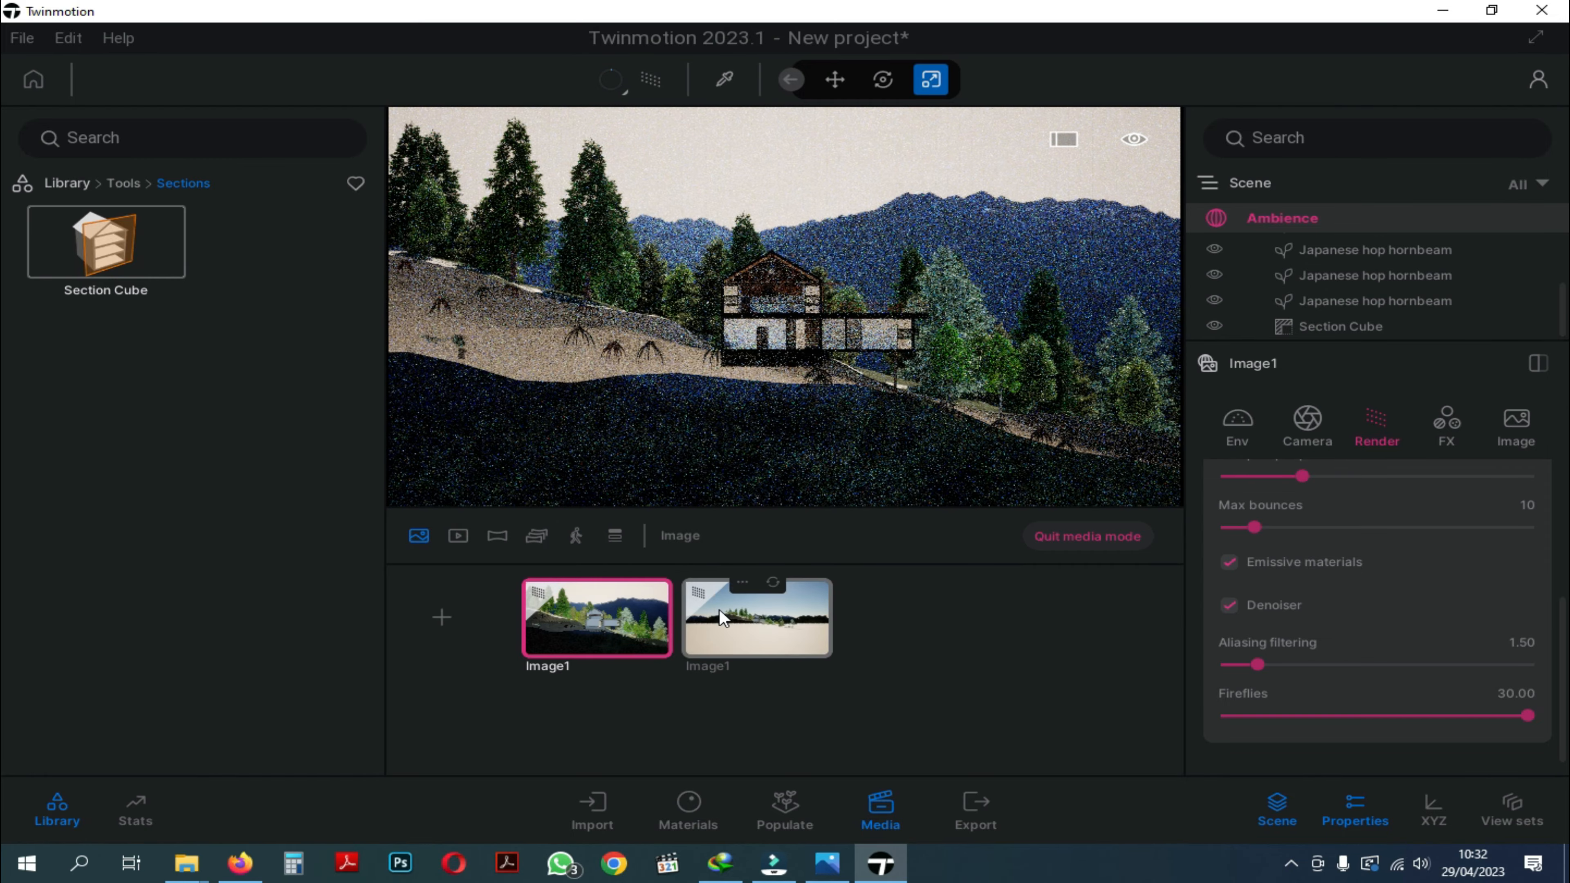
pyautogui.click(739, 585)
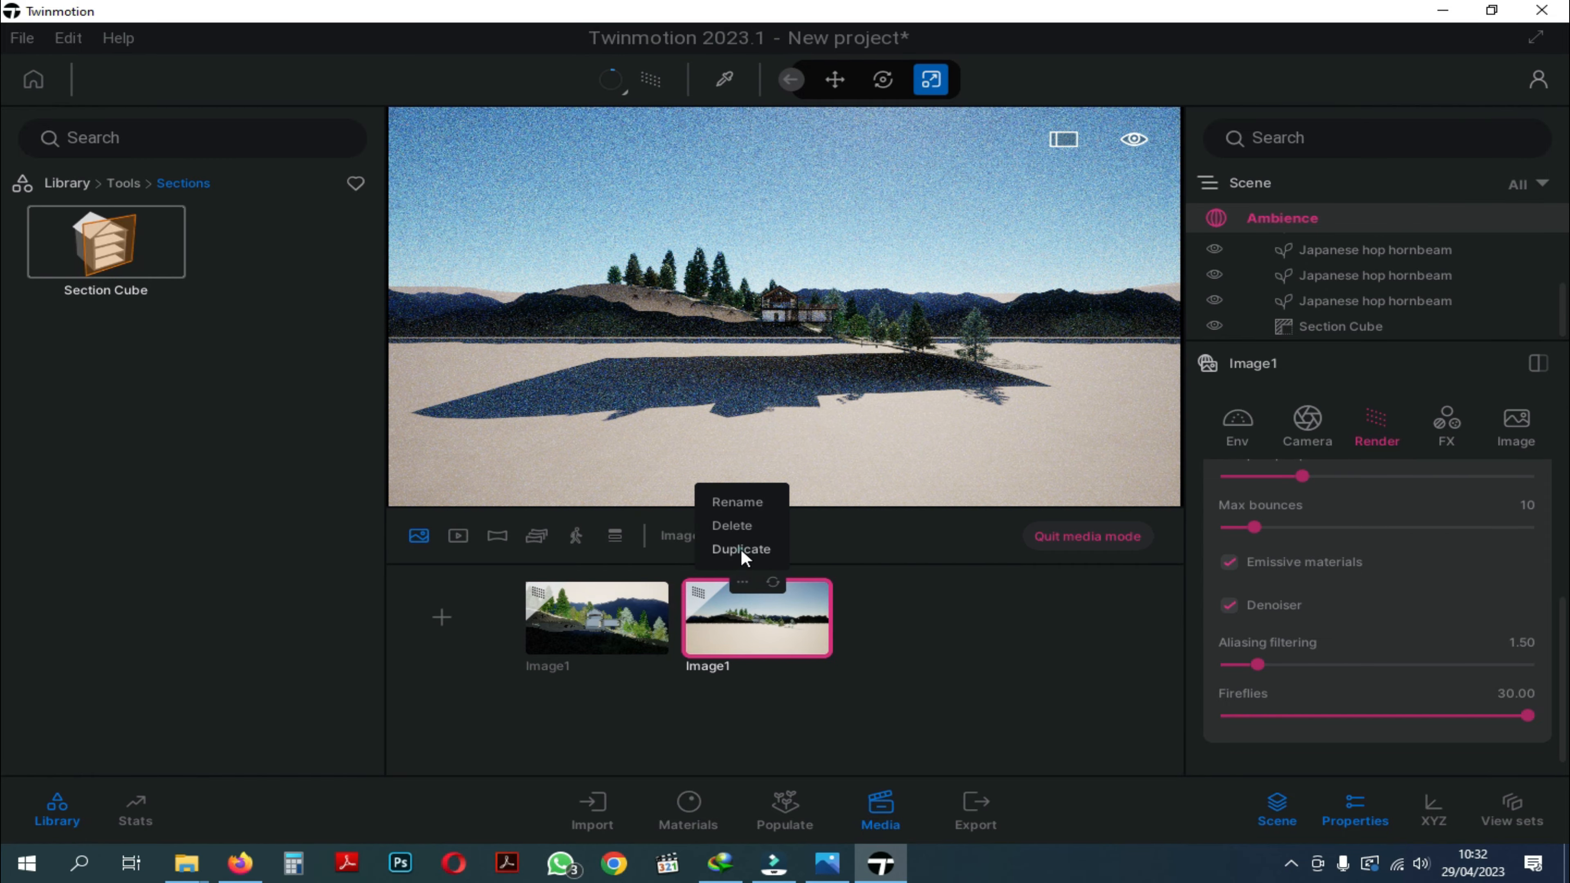
pyautogui.click(742, 549)
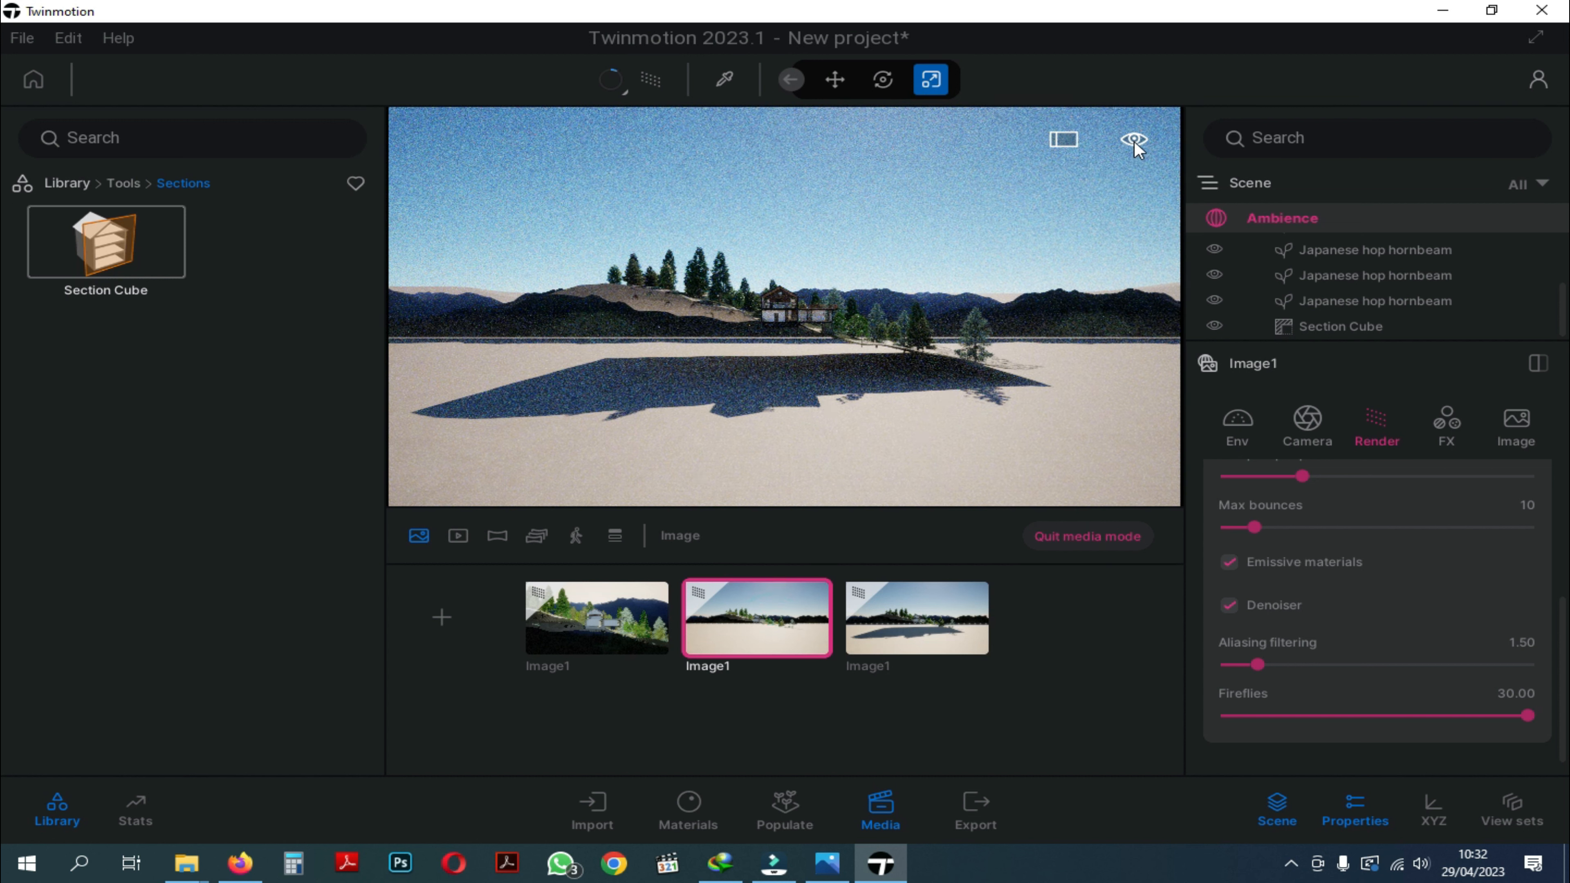
# Switch the second image to the side elevation view of the sectioned house and update its saved view.
pyautogui.moveTo(1134, 140)
pyautogui.click(1123, 438)
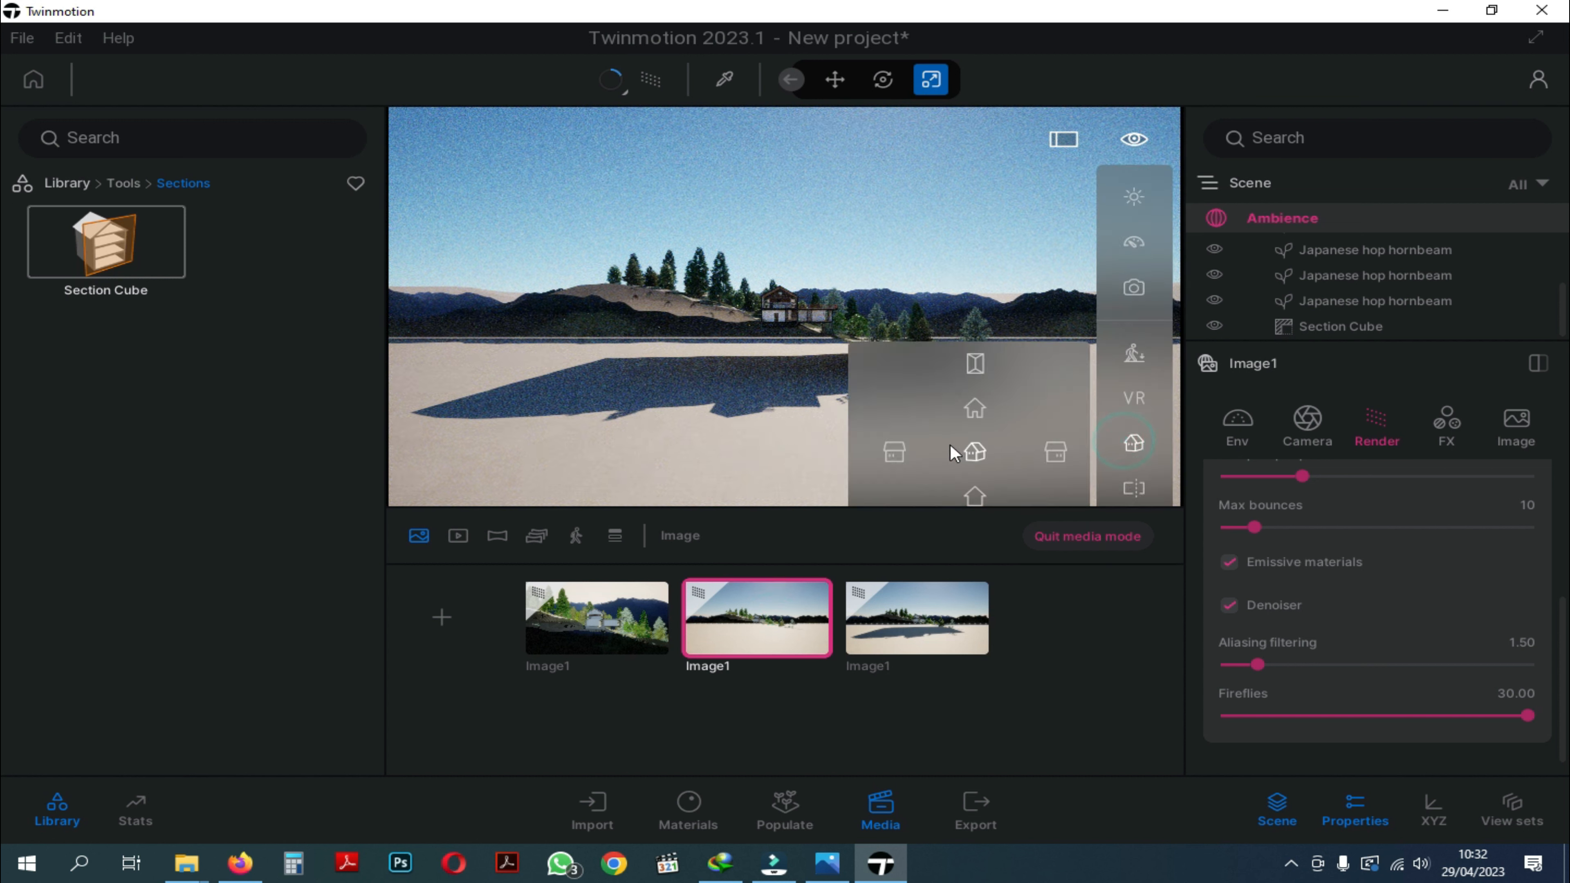
pyautogui.click(897, 449)
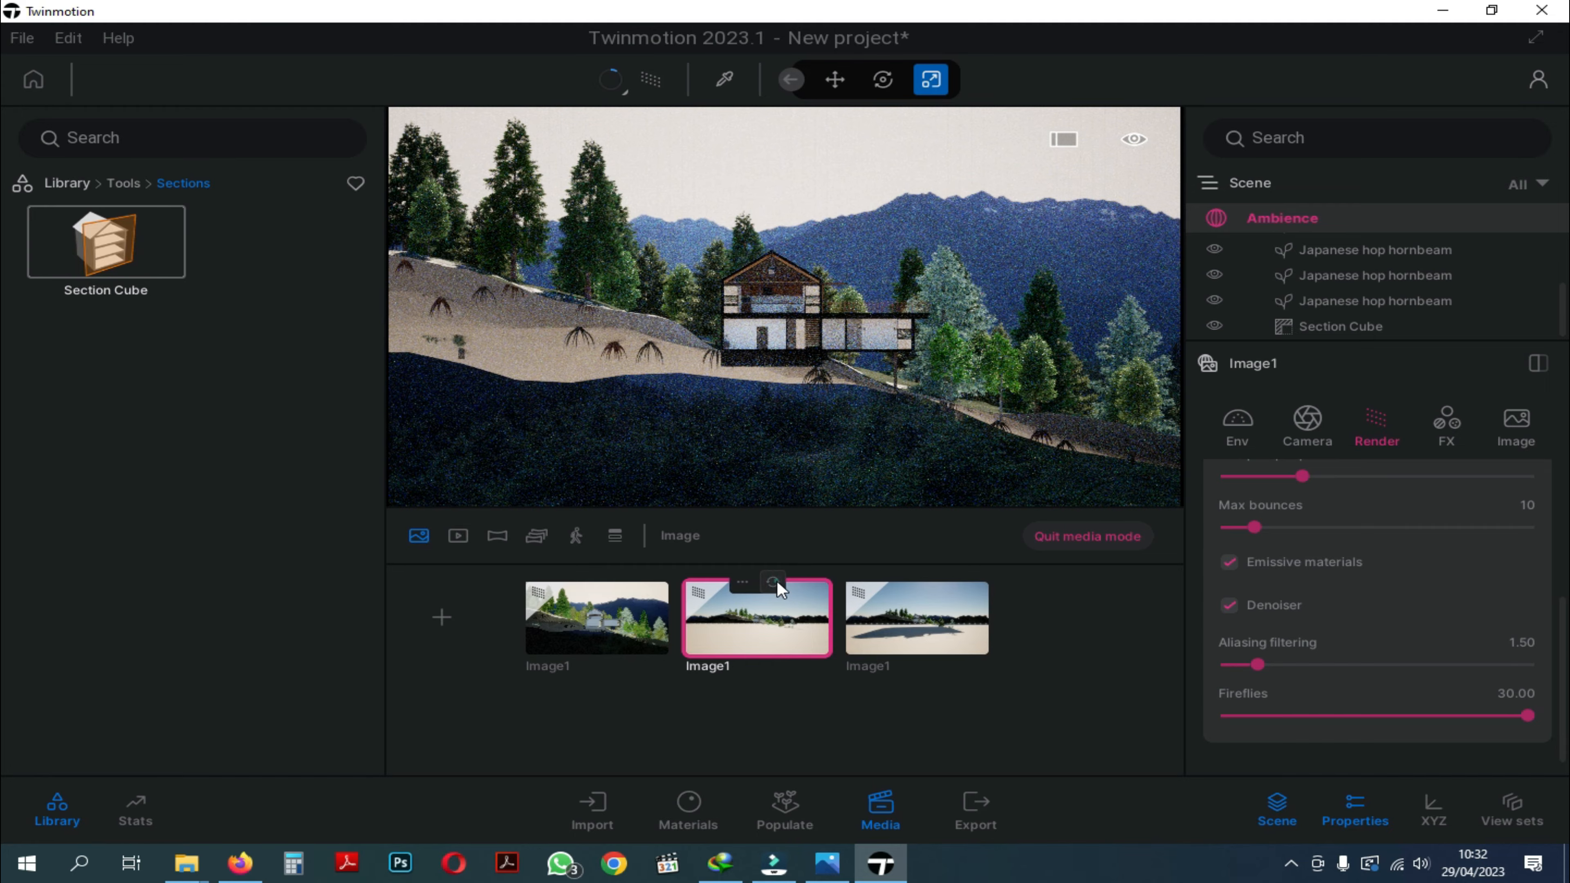
pyautogui.click(773, 582)
# Switch the third image to the same side elevation view and update its saved view.
pyautogui.click(933, 623)
pyautogui.moveTo(1131, 142)
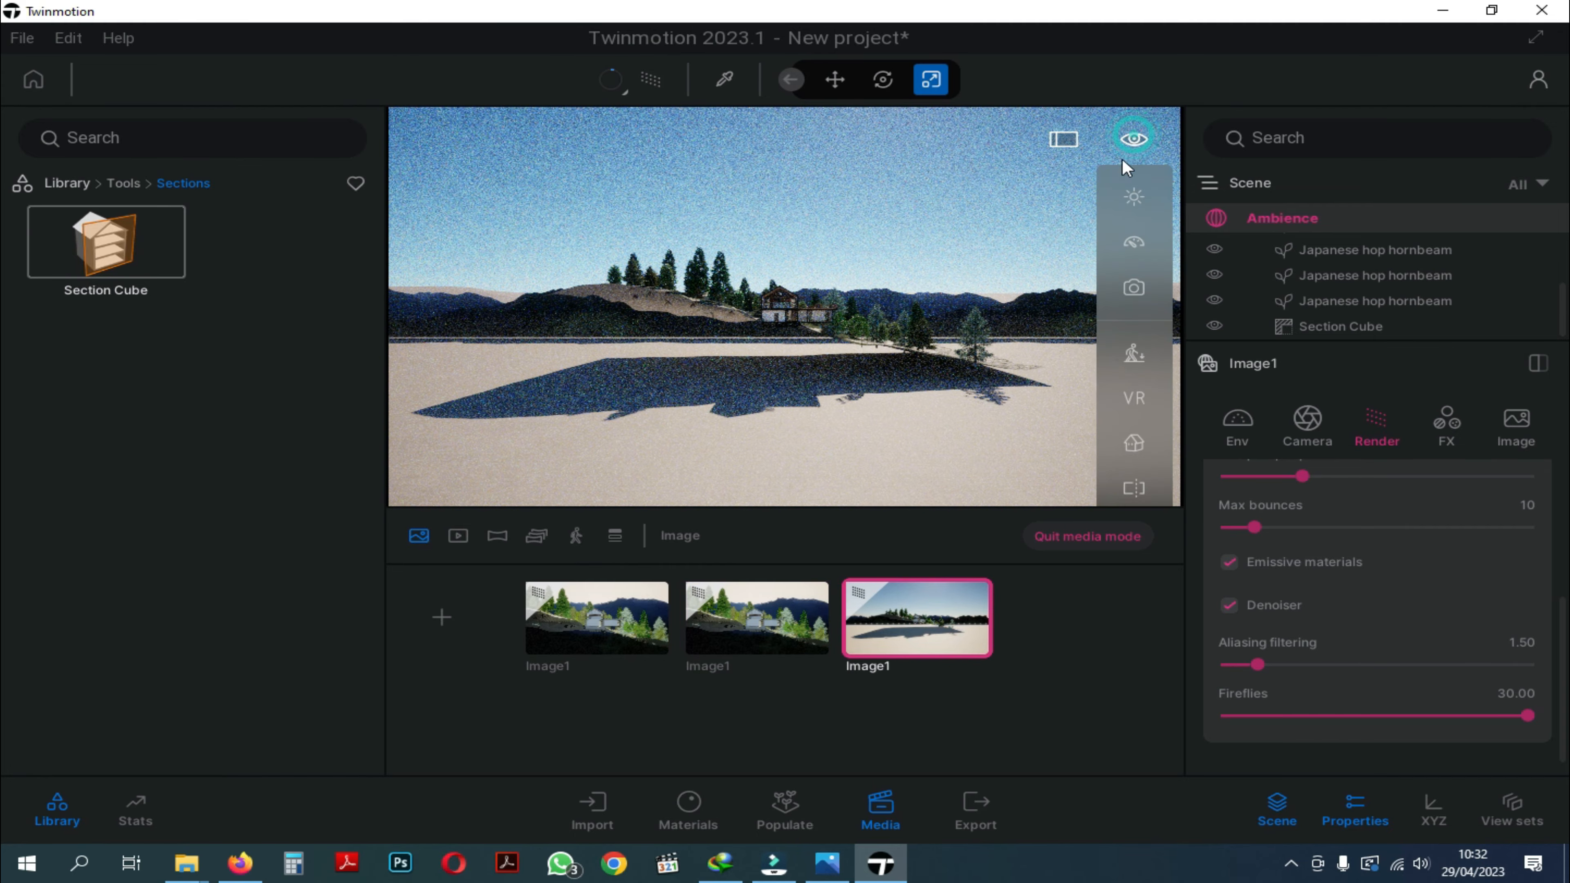
pyautogui.click(1124, 444)
pyautogui.click(892, 451)
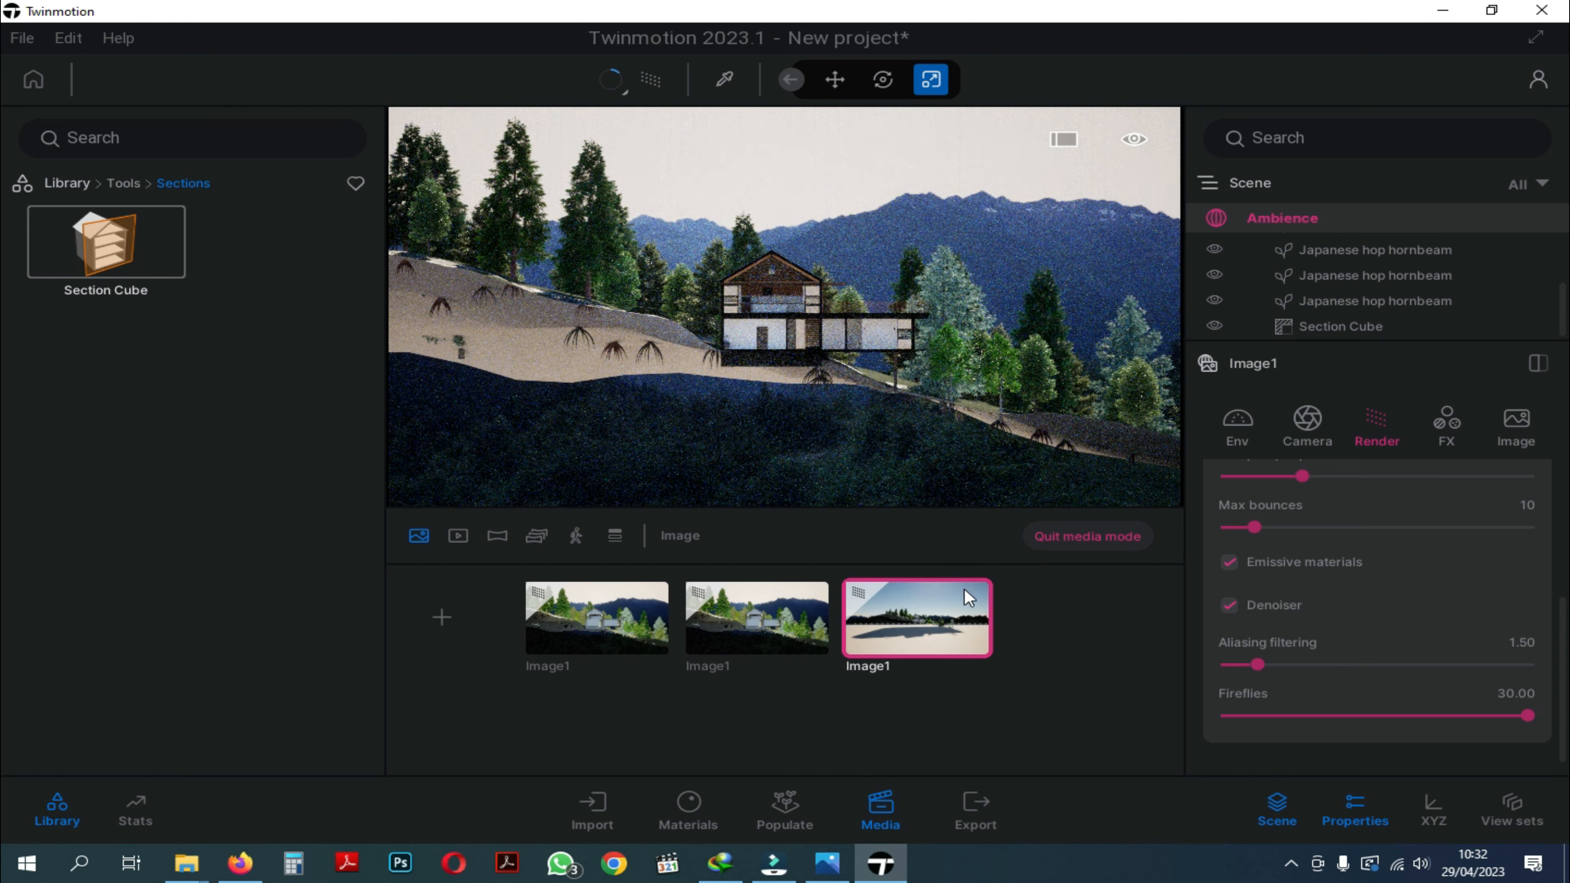
pyautogui.click(931, 578)
pyautogui.click(974, 725)
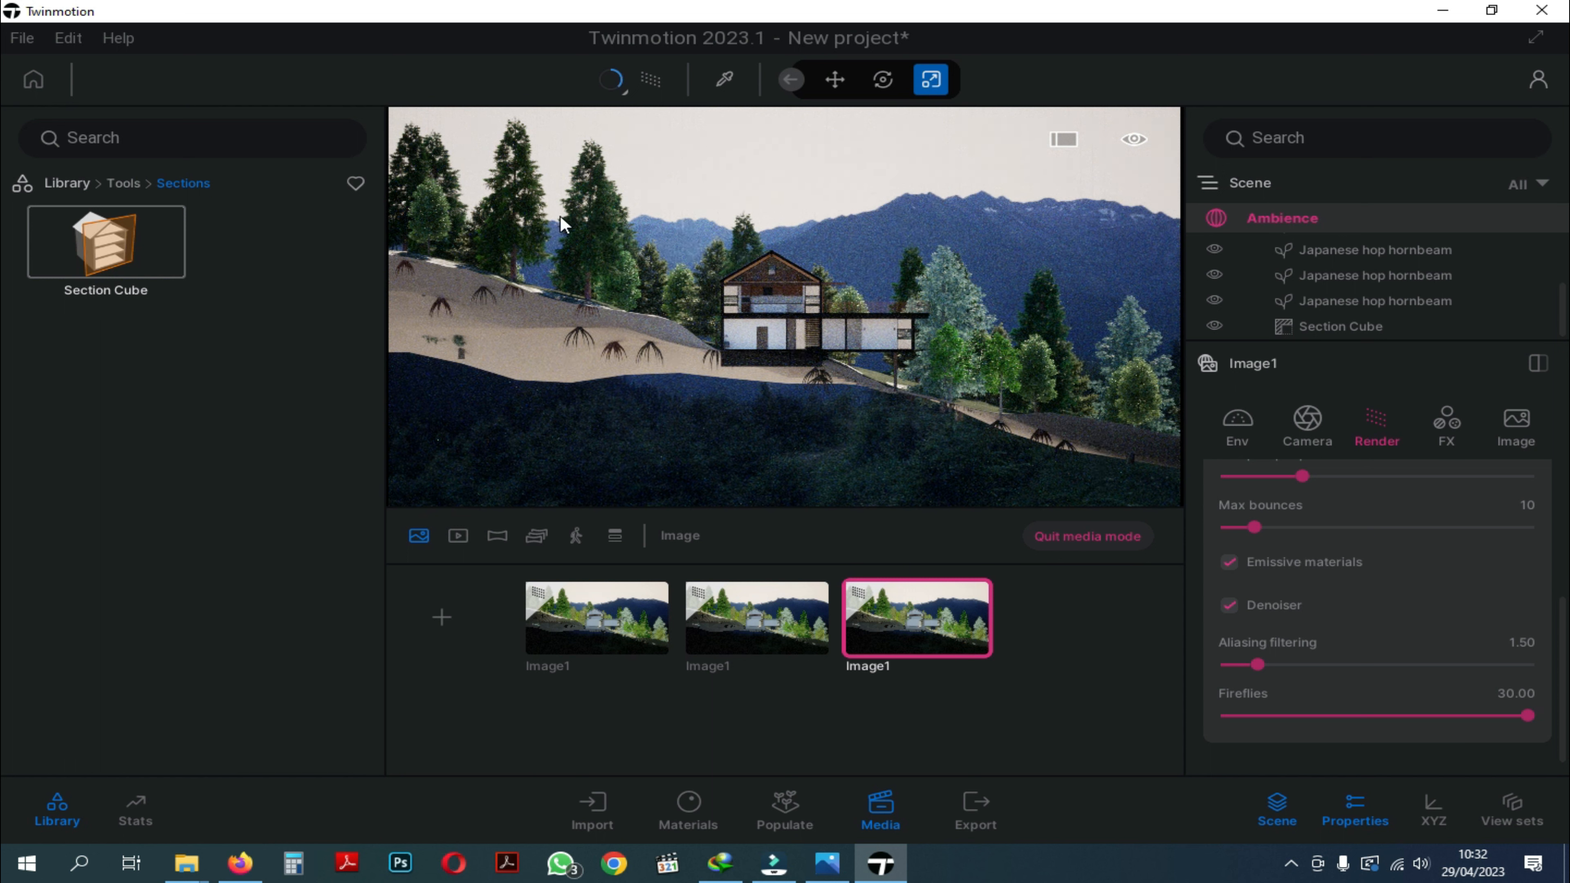
# In the first image, hide everything from Painted vegetation 1 through the last Japanese hop hornbeam and update the image.
pyautogui.click(600, 623)
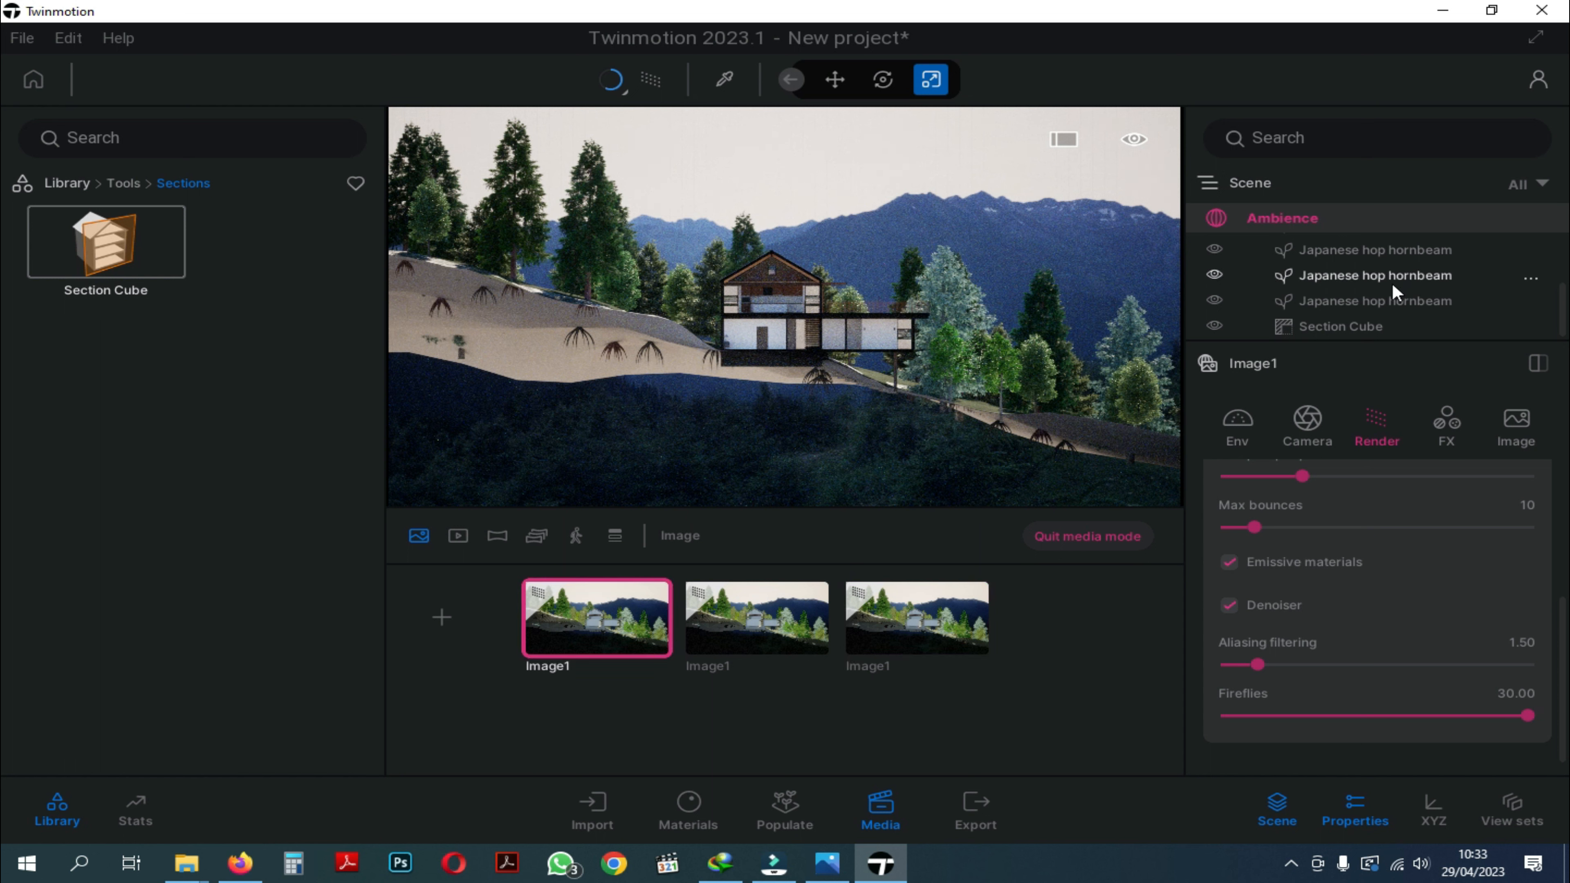
pyautogui.scroll(5, 1380, 293)
pyautogui.scroll(-5, 1379, 293)
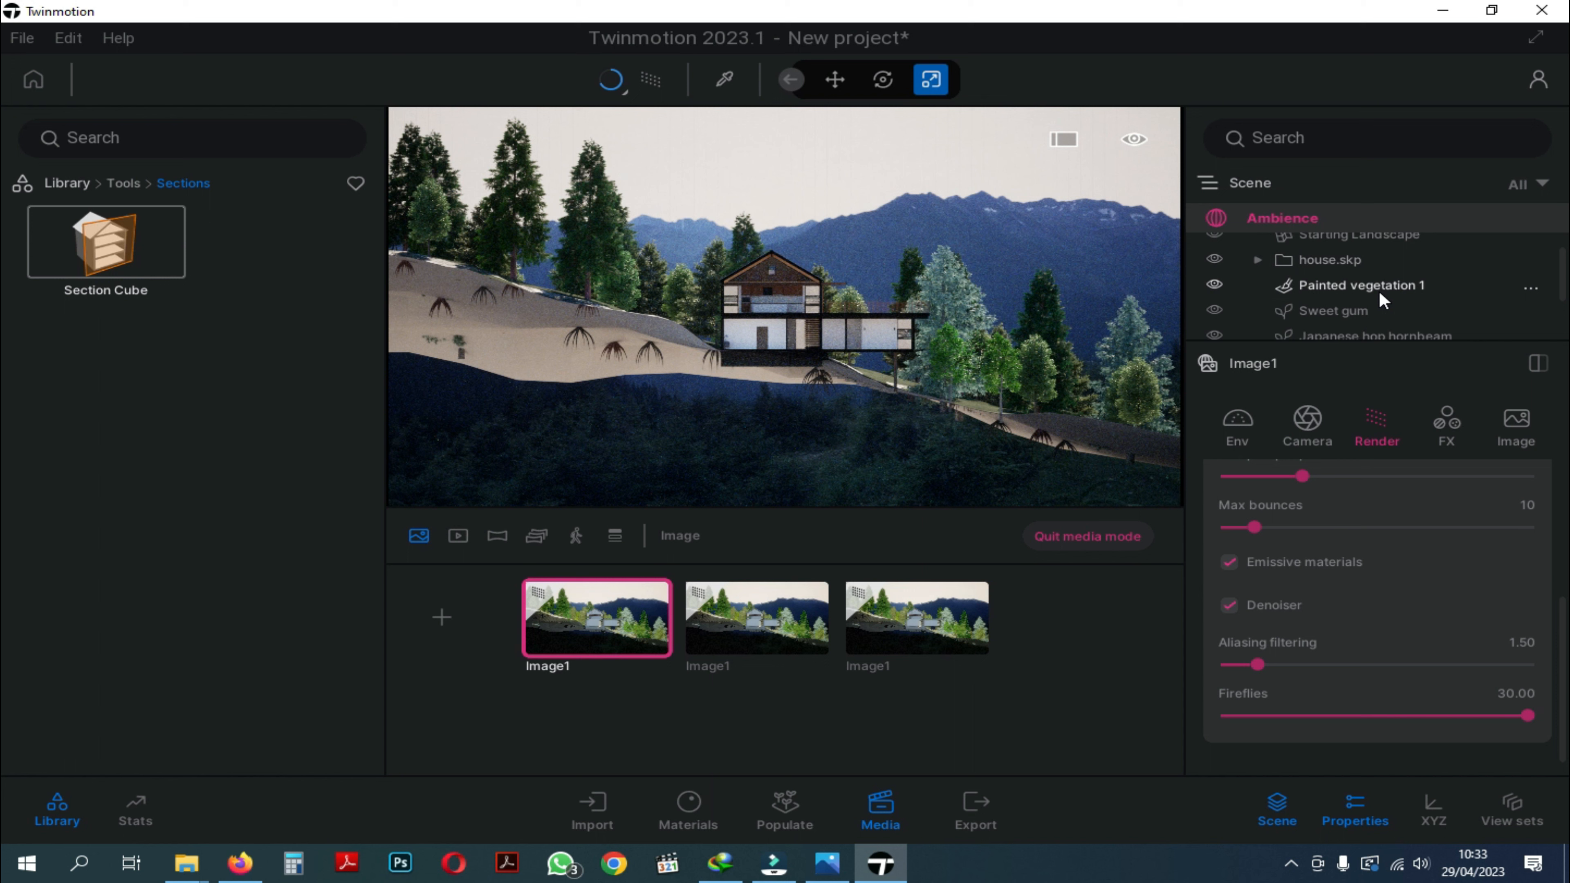
pyautogui.click(1336, 253)
pyautogui.scroll(-2, 1354, 270)
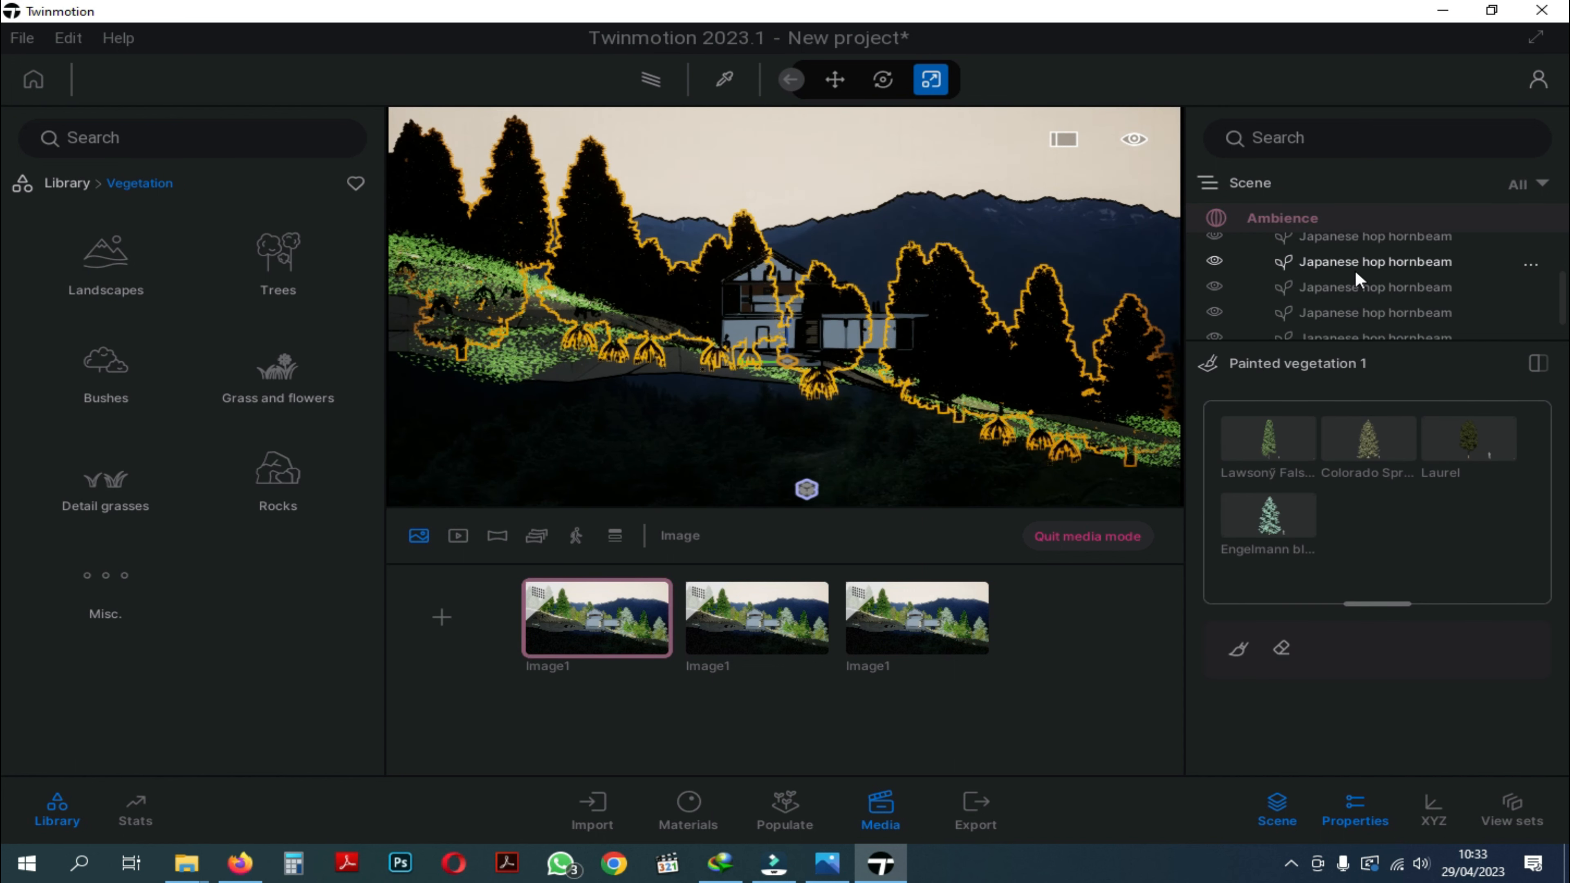
pyautogui.keyDown('shift'); pyautogui.click(1354, 300); pyautogui.keyUp('shift')
pyautogui.scroll(4, 1324, 302)
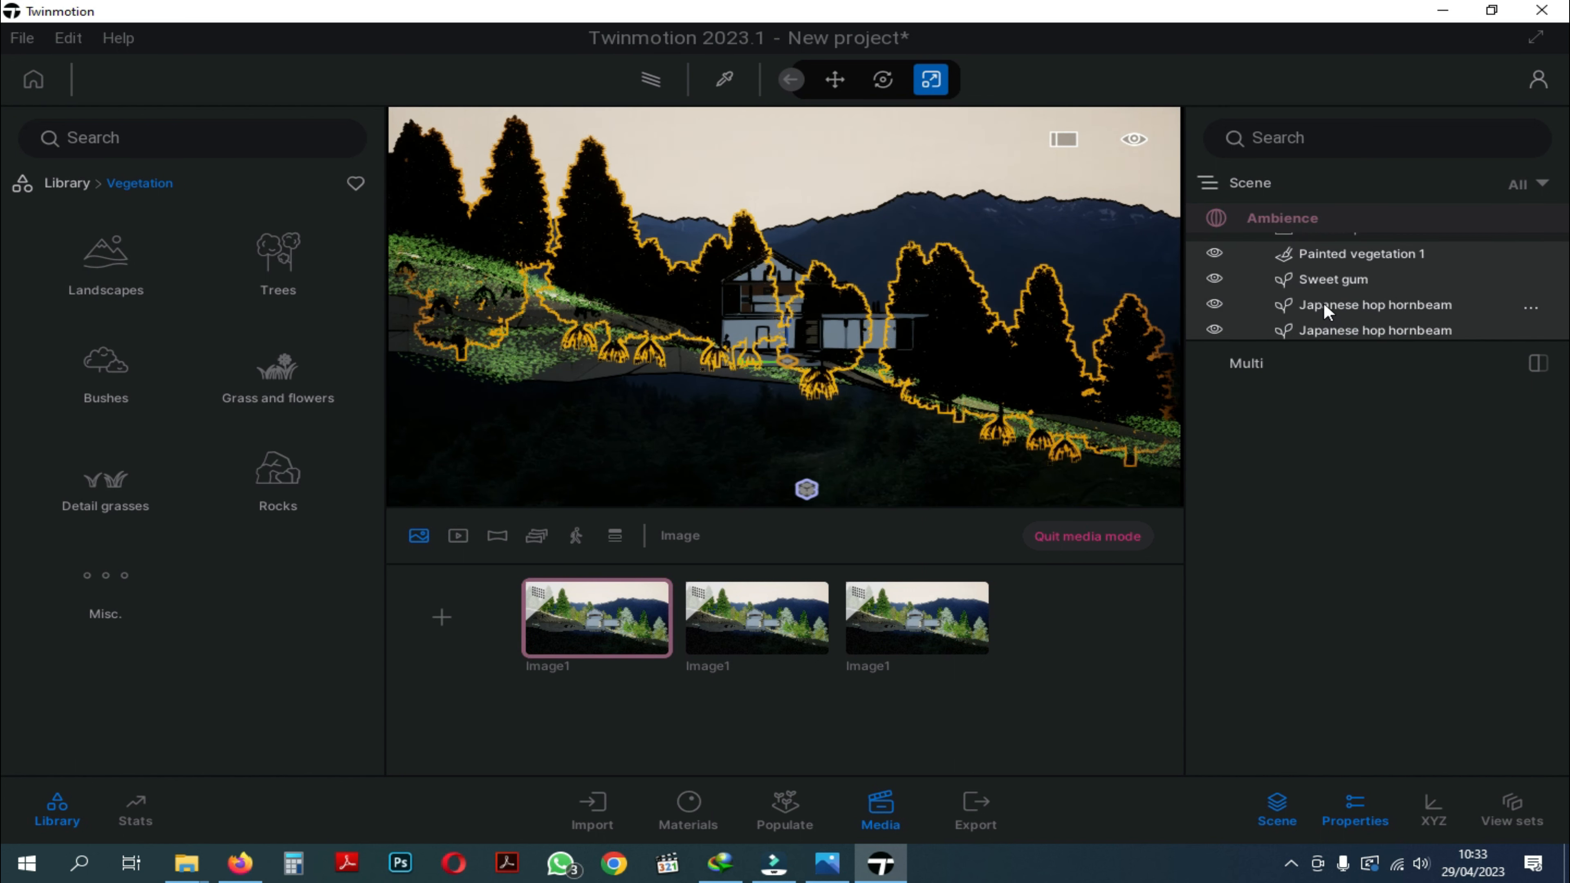
pyautogui.click(1215, 317)
pyautogui.click(807, 408)
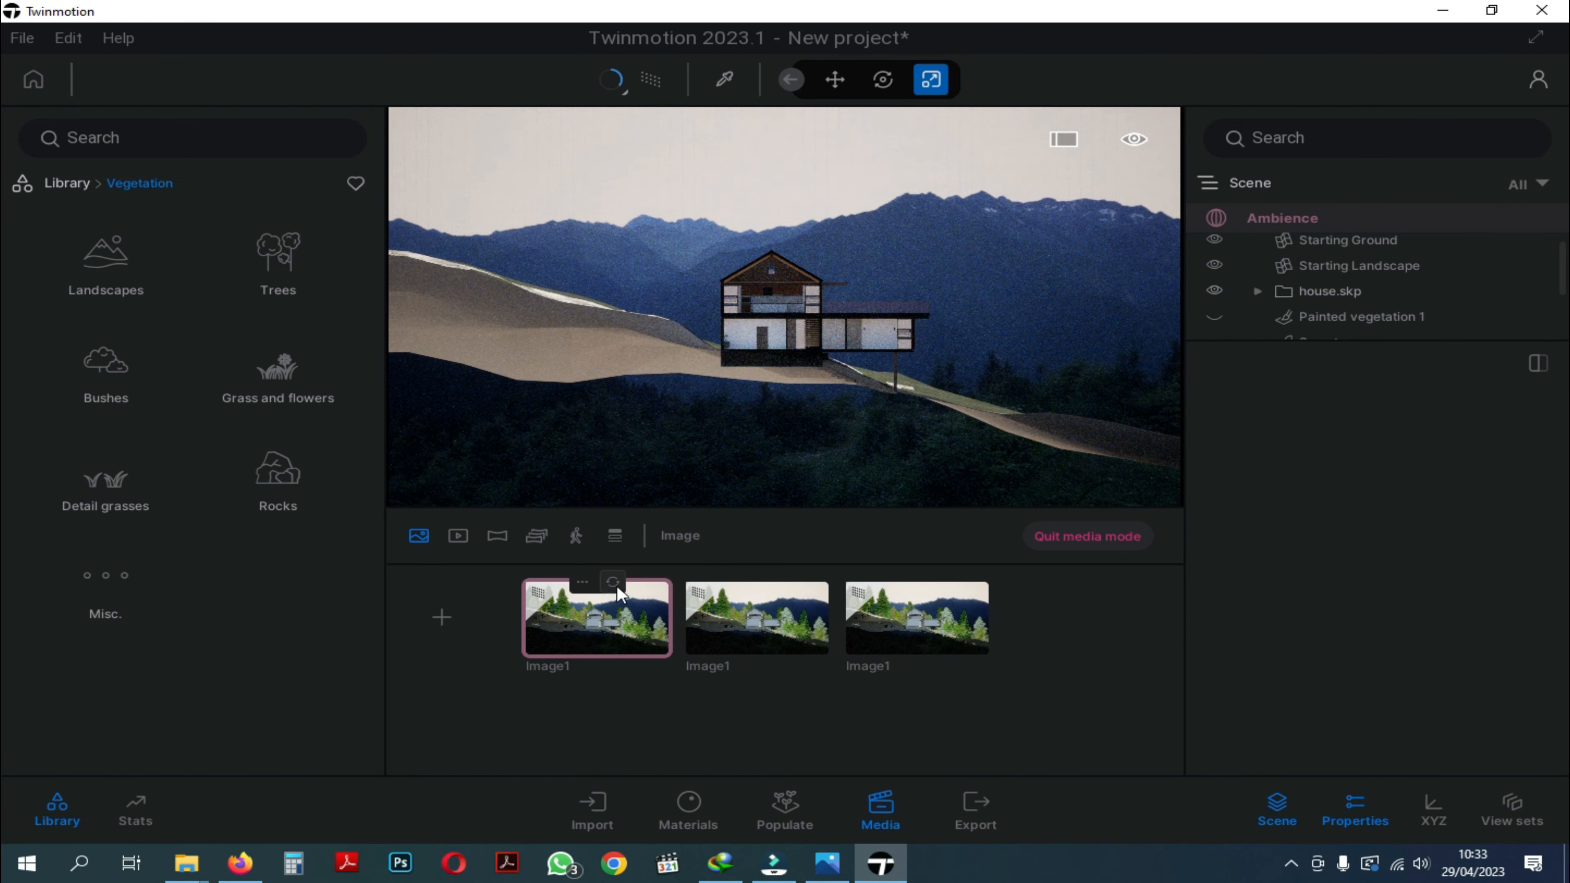
pyautogui.click(616, 585)
# In the second image, hide the Back object inside house.skp.
pyautogui.click(765, 623)
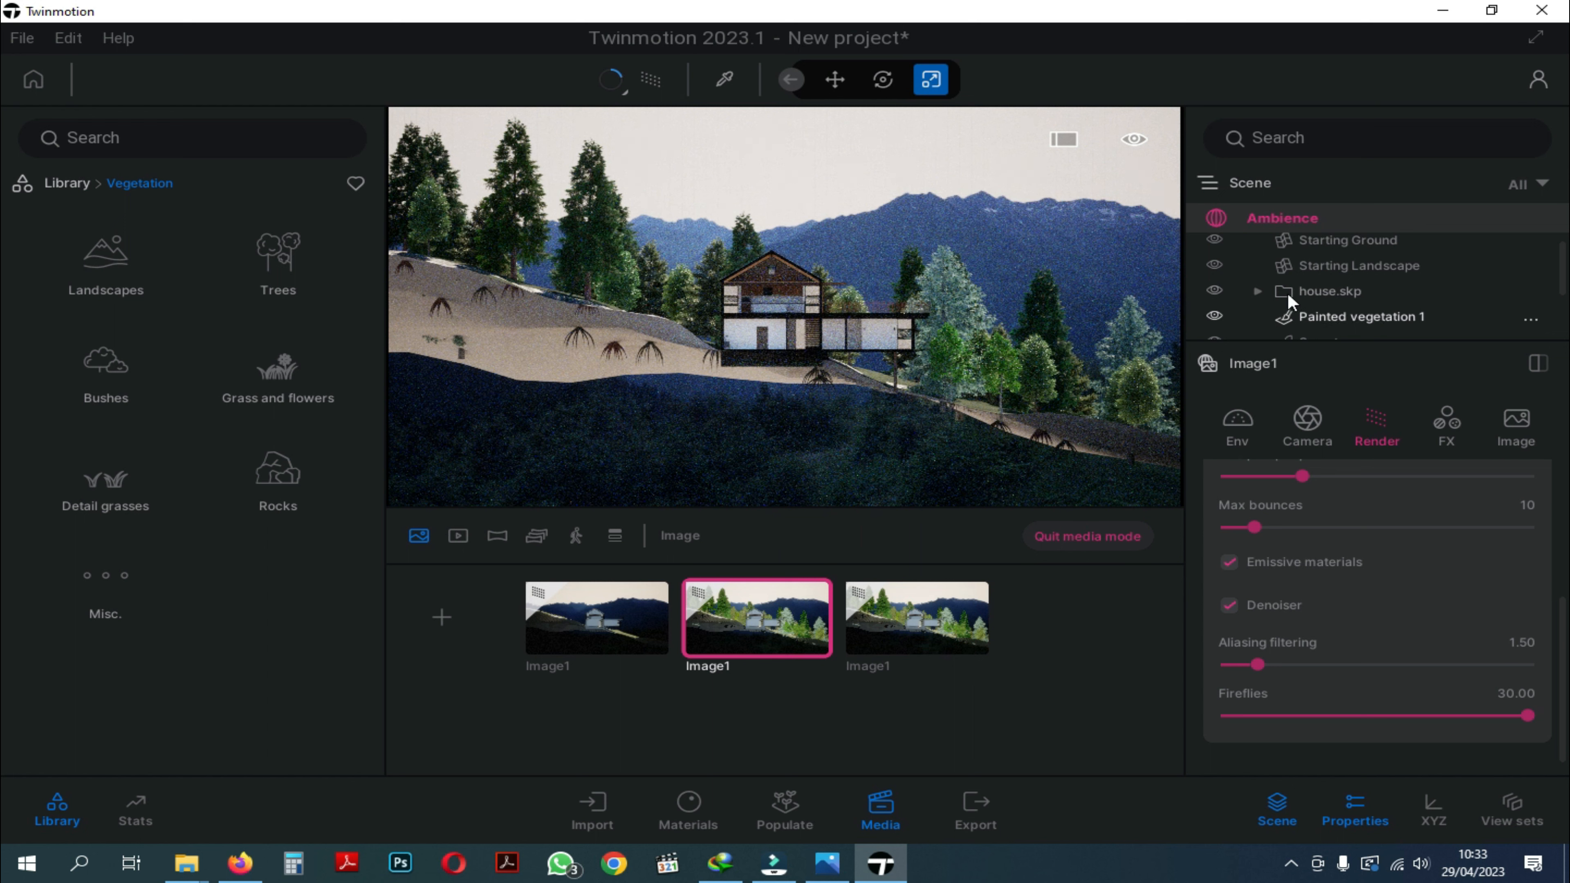
pyautogui.click(1257, 291)
pyautogui.scroll(-2, 1380, 316)
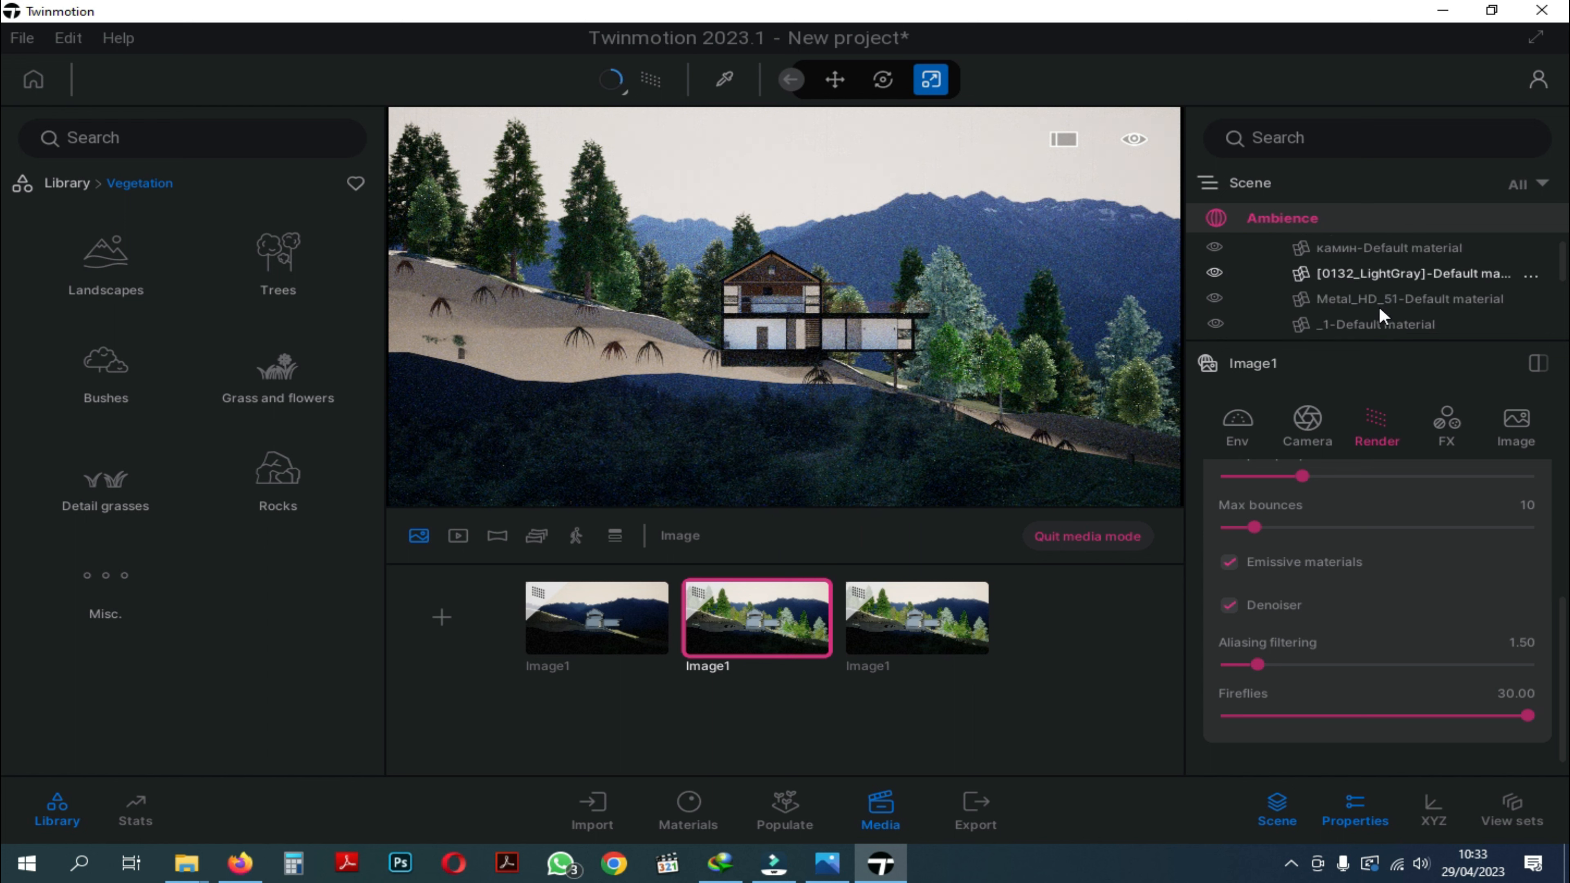
pyautogui.scroll(-1, 1382, 315)
pyautogui.click(1214, 287)
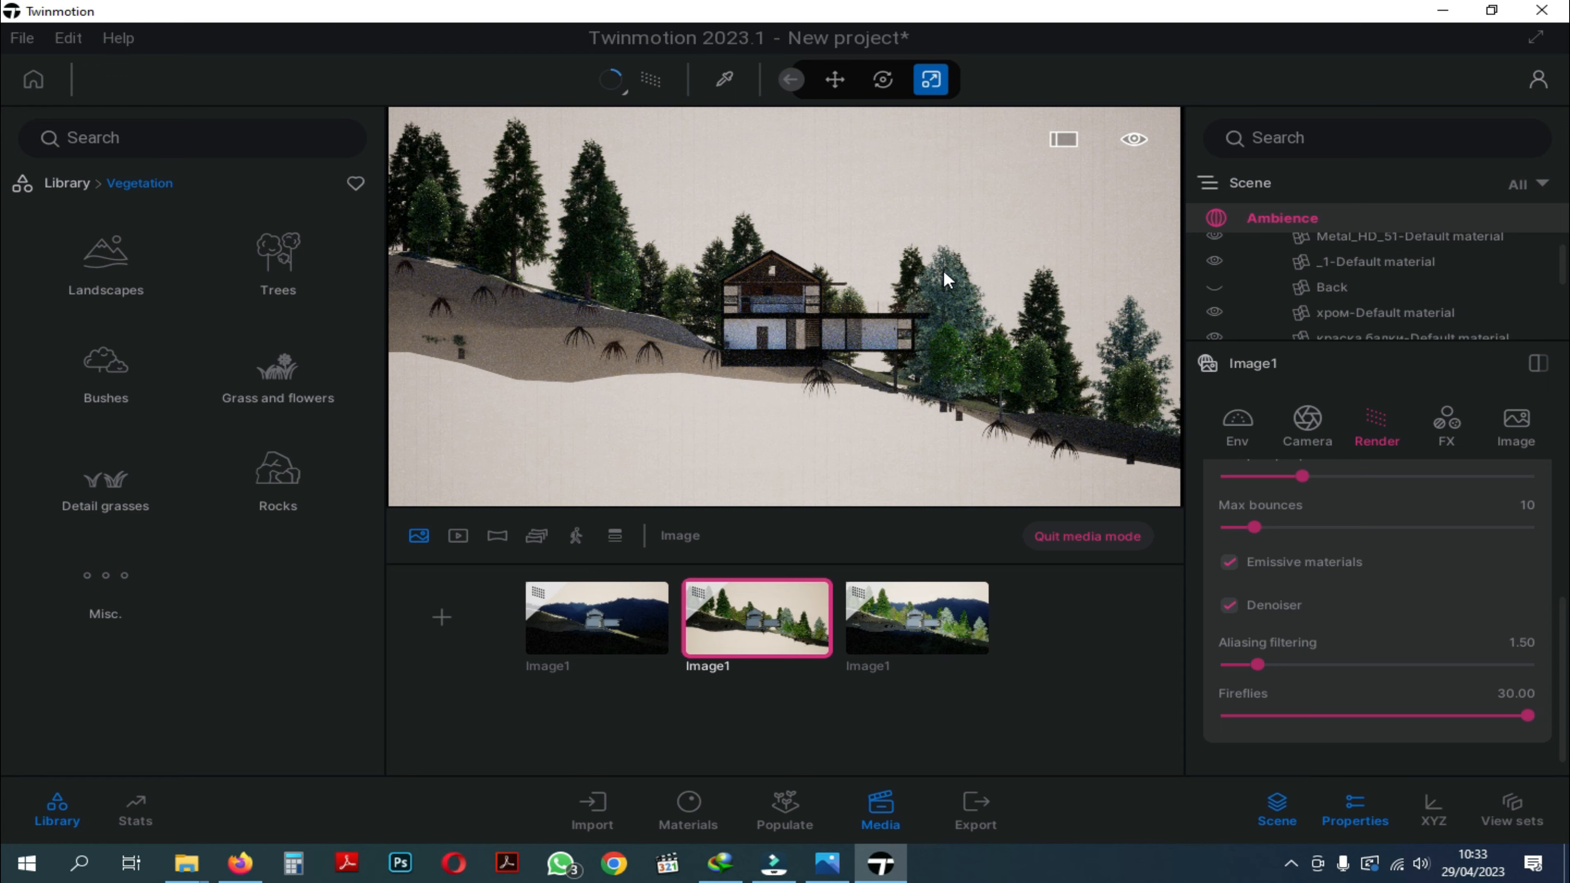
# In the third image, hide the Back object and collapse the house.skp folder in the scene tree.
pyautogui.click(941, 626)
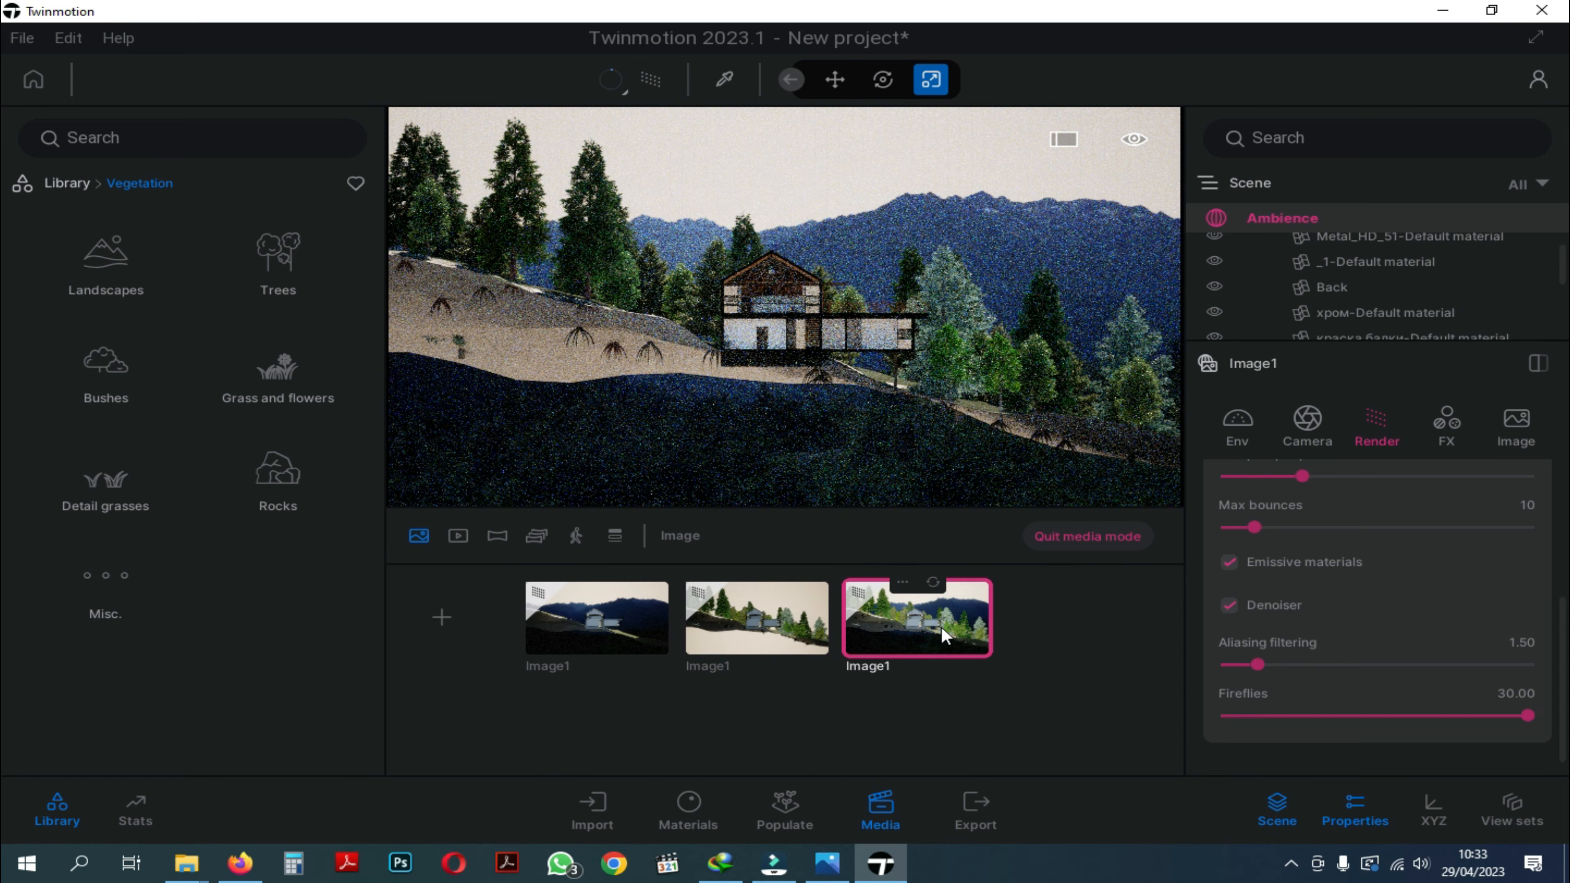
pyautogui.click(1215, 285)
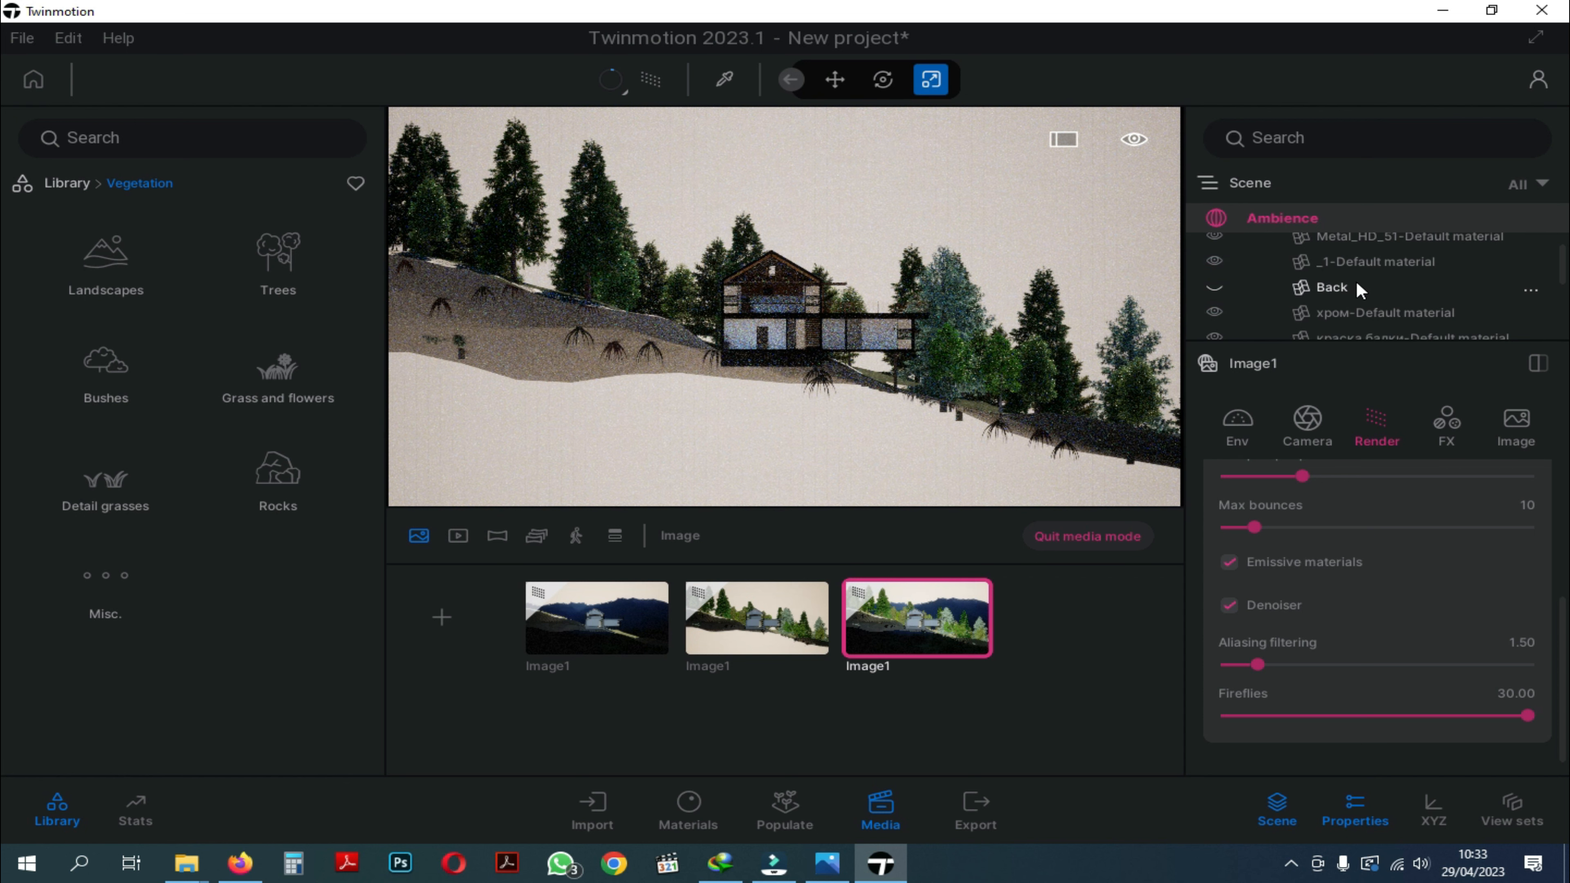
pyautogui.scroll(5, 1355, 280)
pyautogui.click(1329, 321)
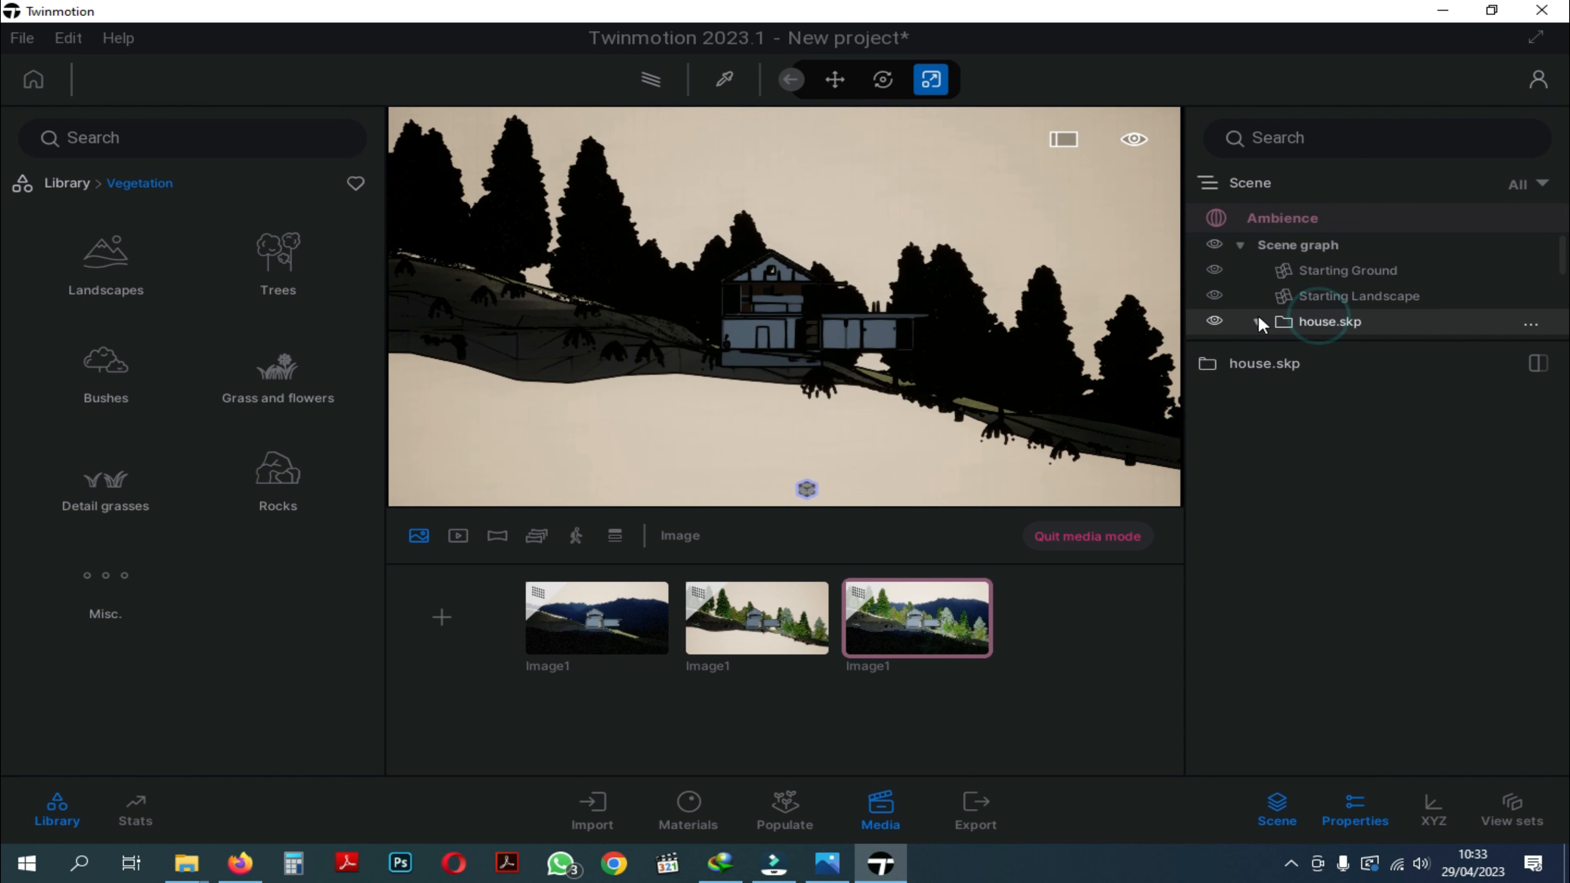
pyautogui.click(1257, 319)
# In the third image, hide everything from Painted vegetation 1 through the last Japanese hop hornbeam and update the image.
pyautogui.scroll(-3, 1335, 260)
pyautogui.scroll(1, 1336, 257)
pyautogui.click(1335, 252)
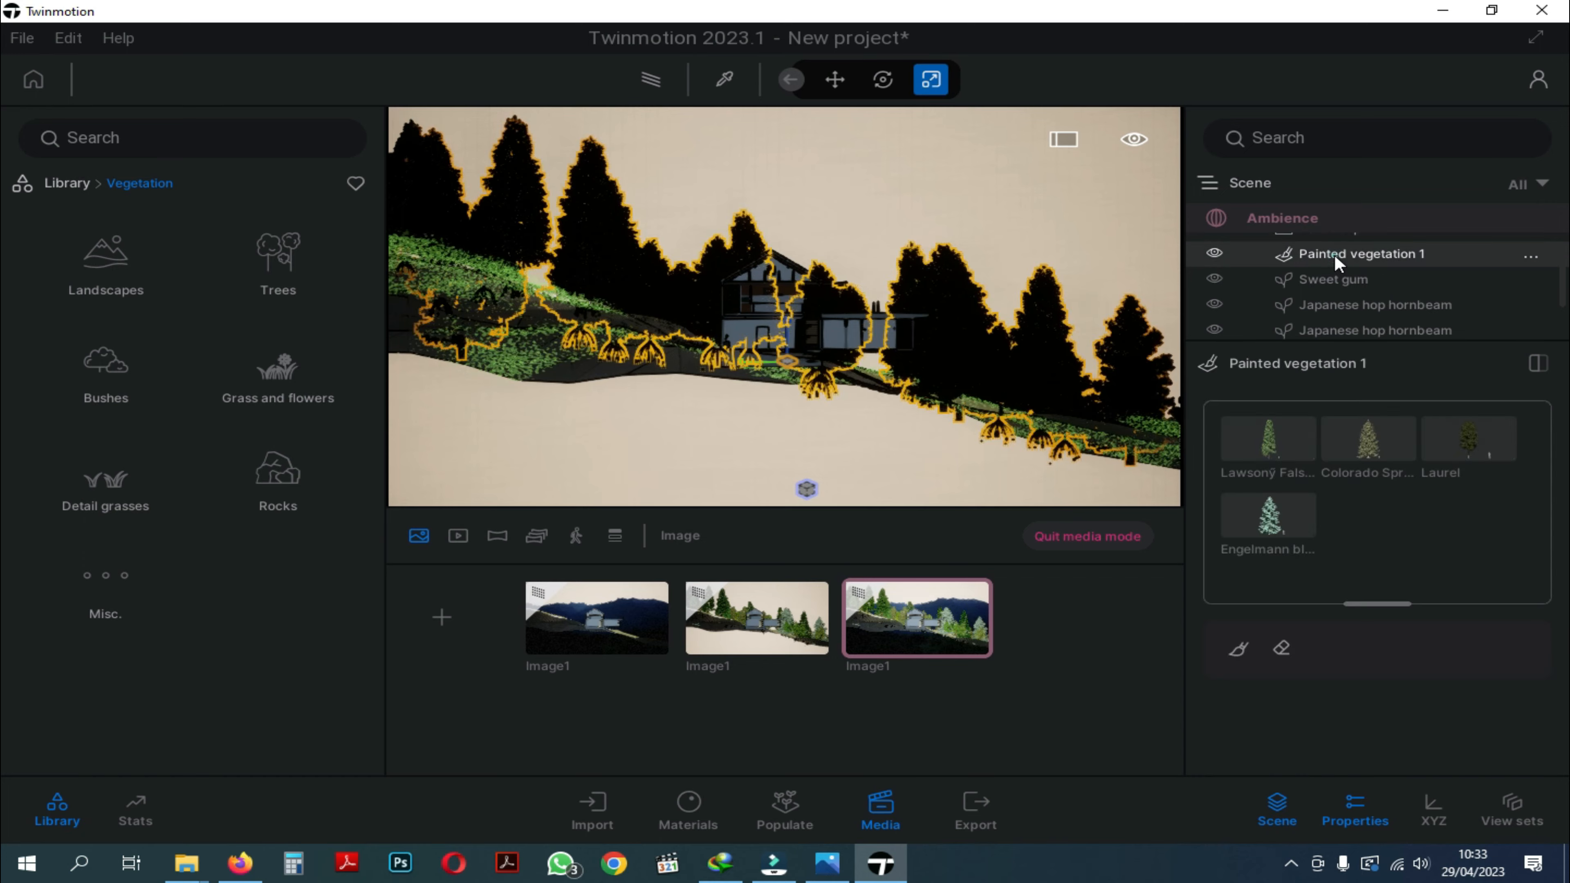
pyautogui.scroll(-2, 1336, 266)
pyautogui.keyDown('shift'); pyautogui.click(1335, 298); pyautogui.keyUp('shift')
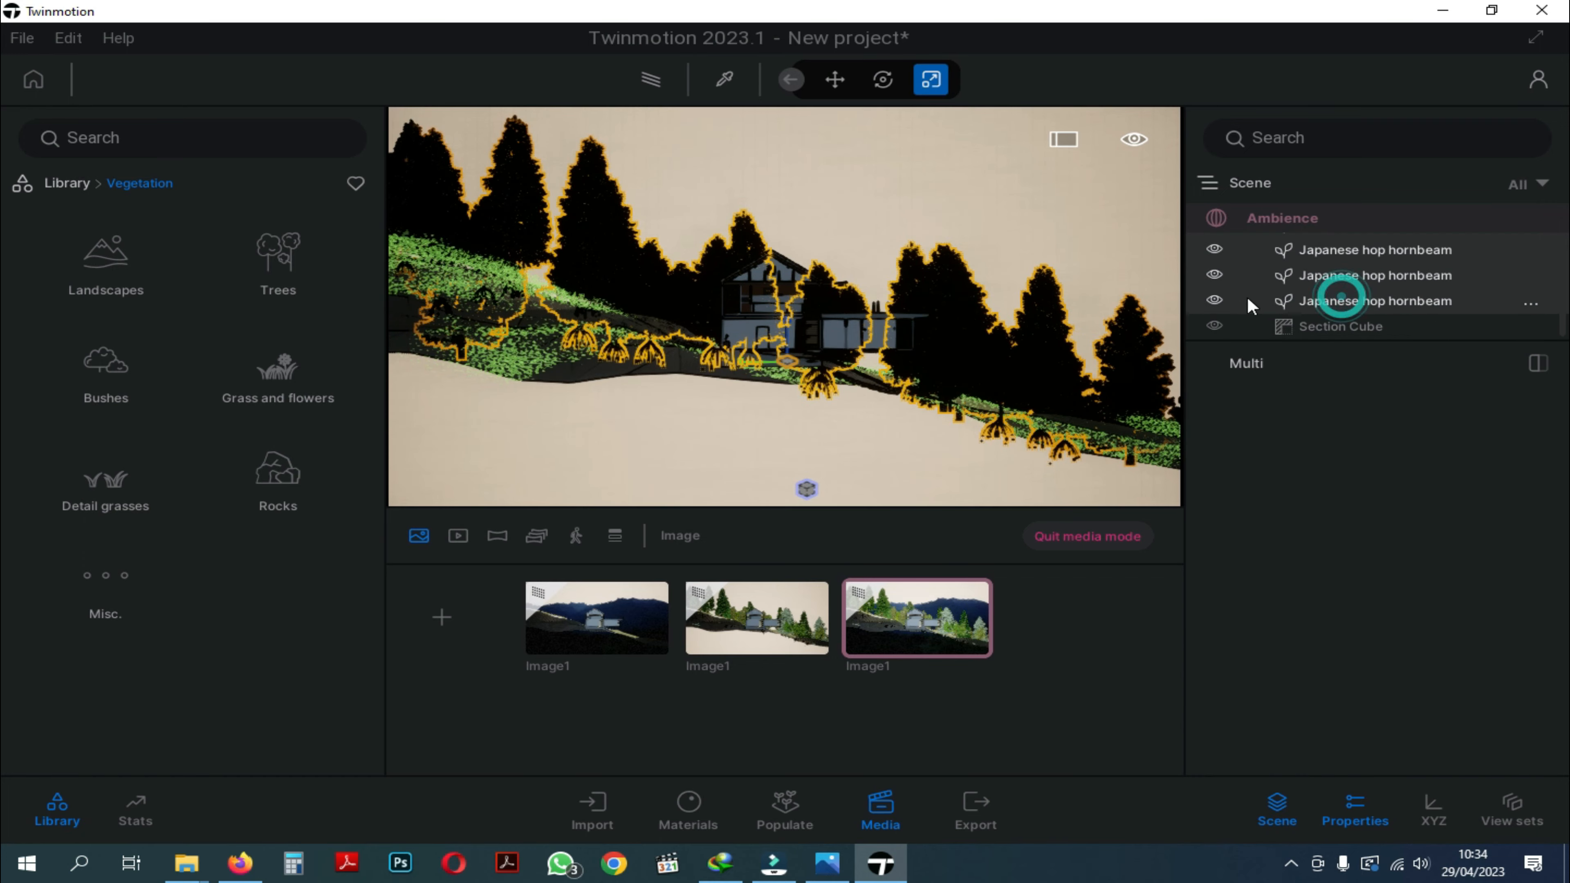
pyautogui.click(1214, 300)
pyautogui.click(903, 223)
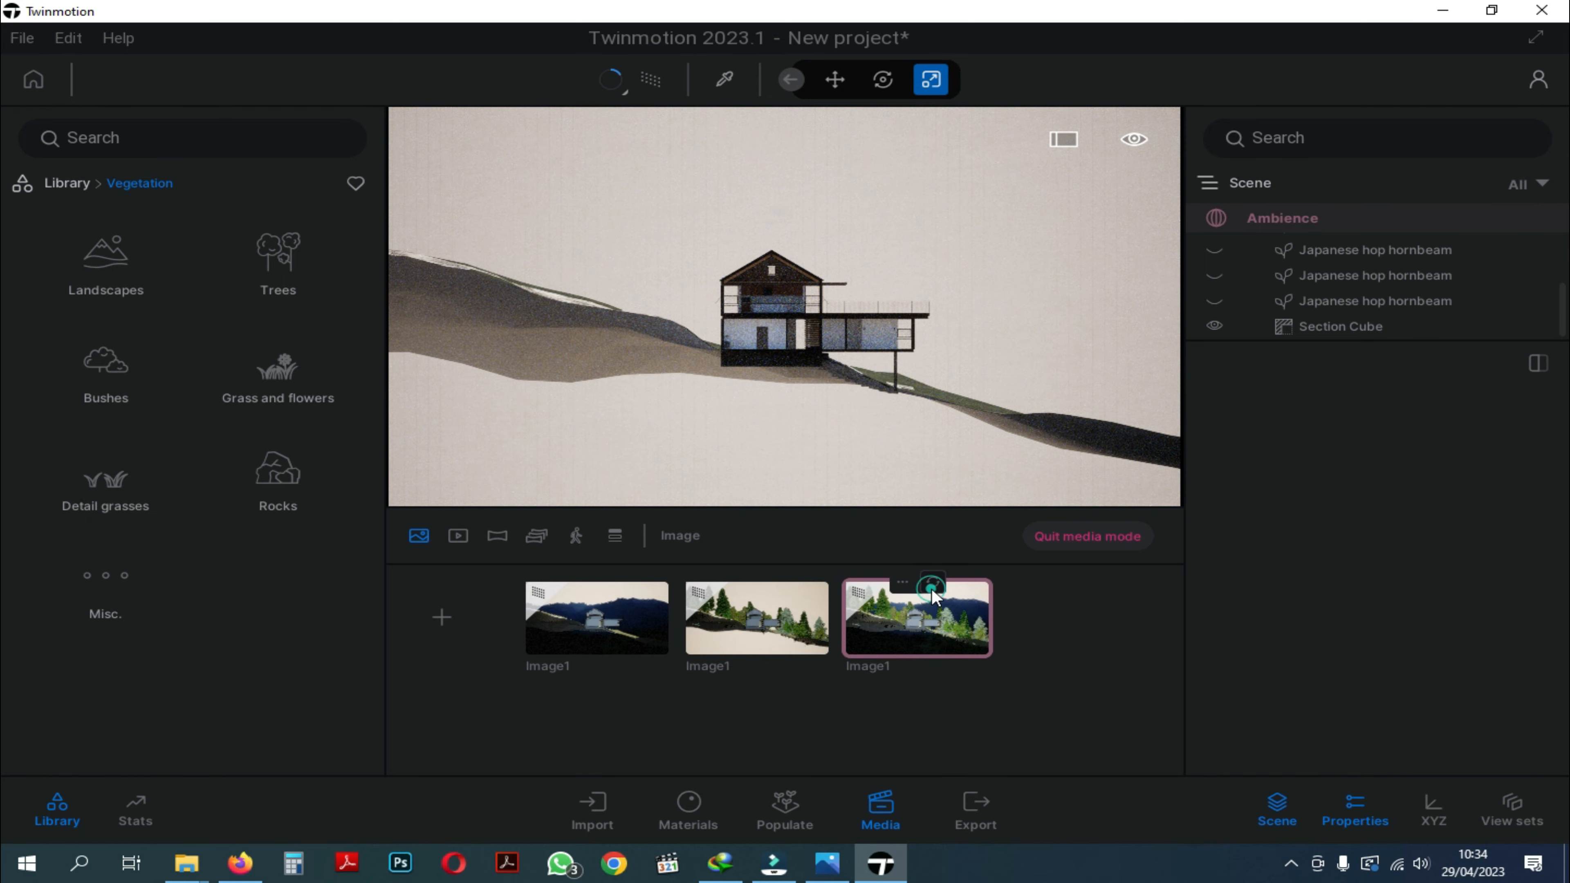
pyautogui.click(931, 589)
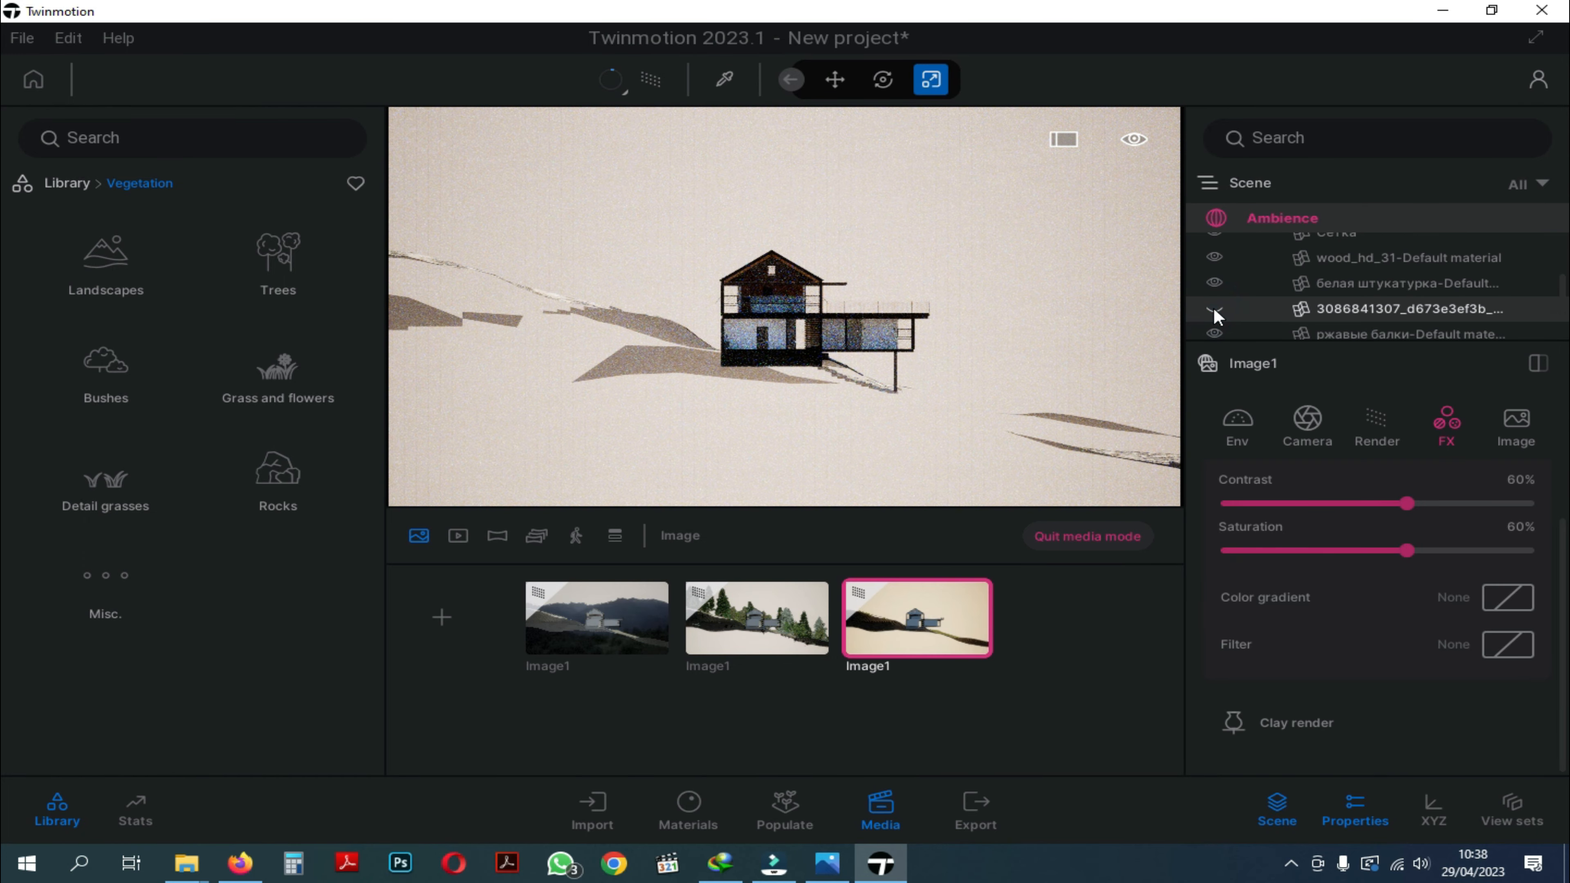
# In the third image, hide the Рельеф-Default material object inside house.skp and update the image.
pyautogui.scroll(-4, 1329, 293)
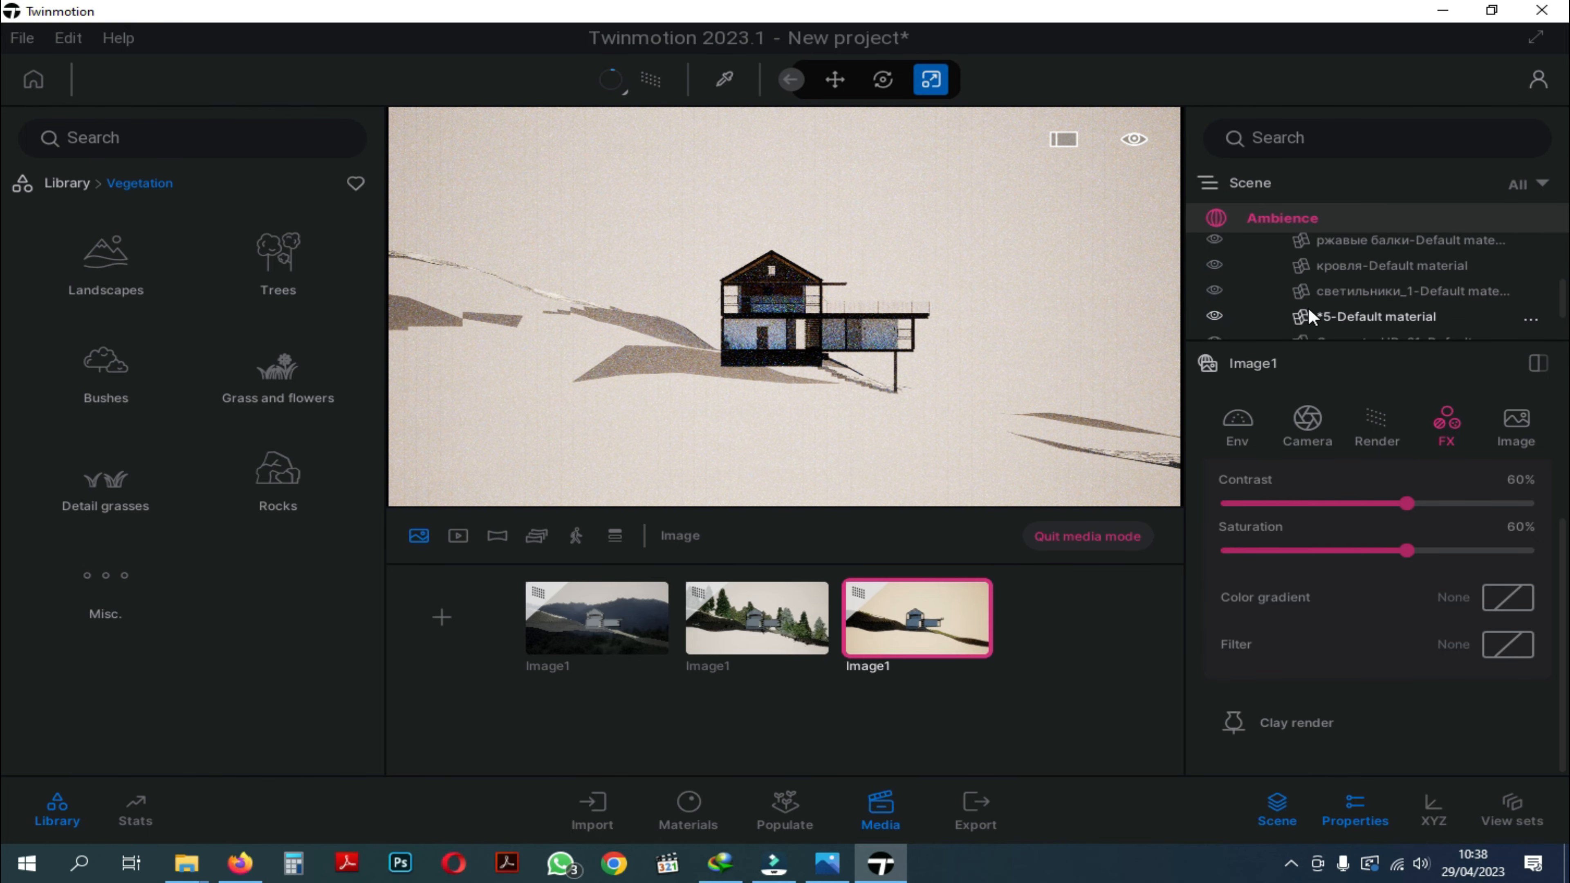
pyautogui.scroll(-3, 1307, 306)
pyautogui.scroll(-1, 1307, 307)
pyautogui.click(1213, 299)
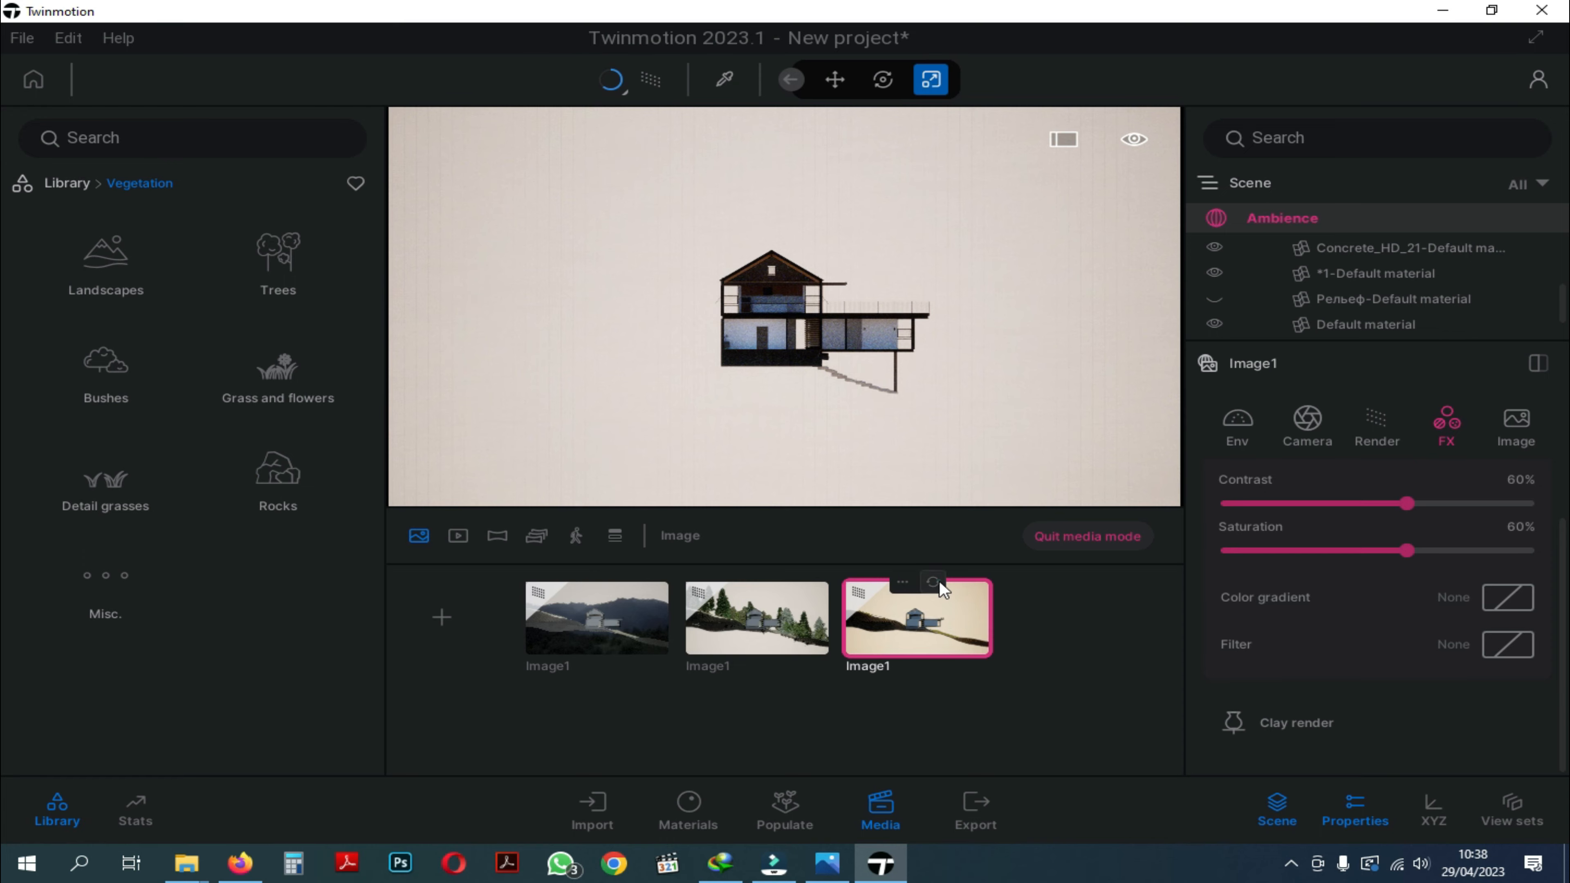
pyautogui.click(940, 580)
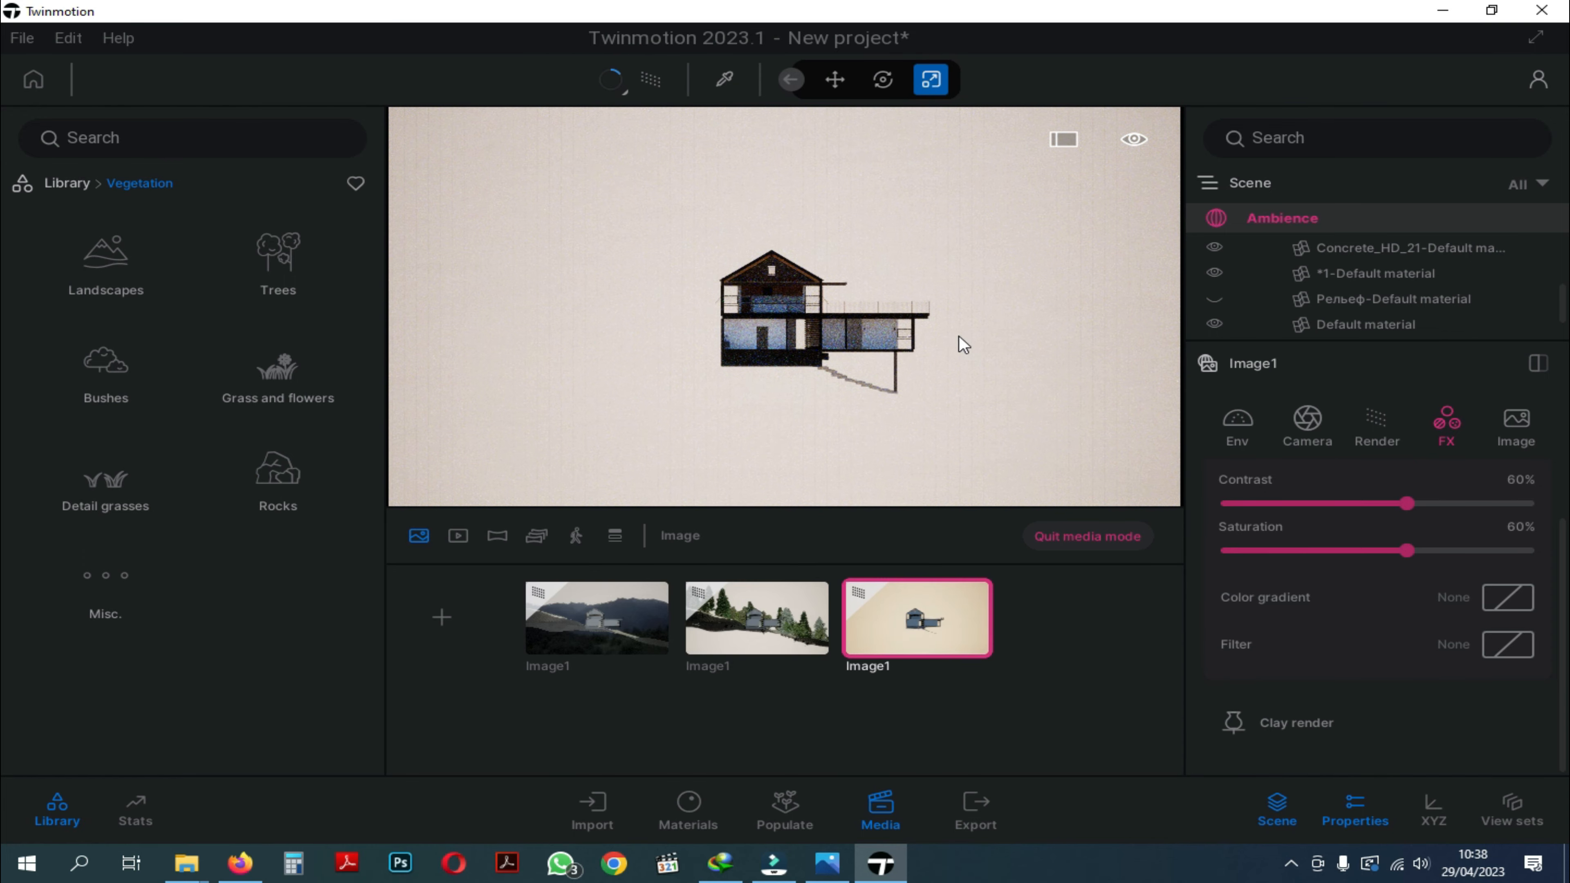
# Quit media mode and place a Base circle 10m primitive on the empty ground beside the terrain model.
pyautogui.click(1094, 537)
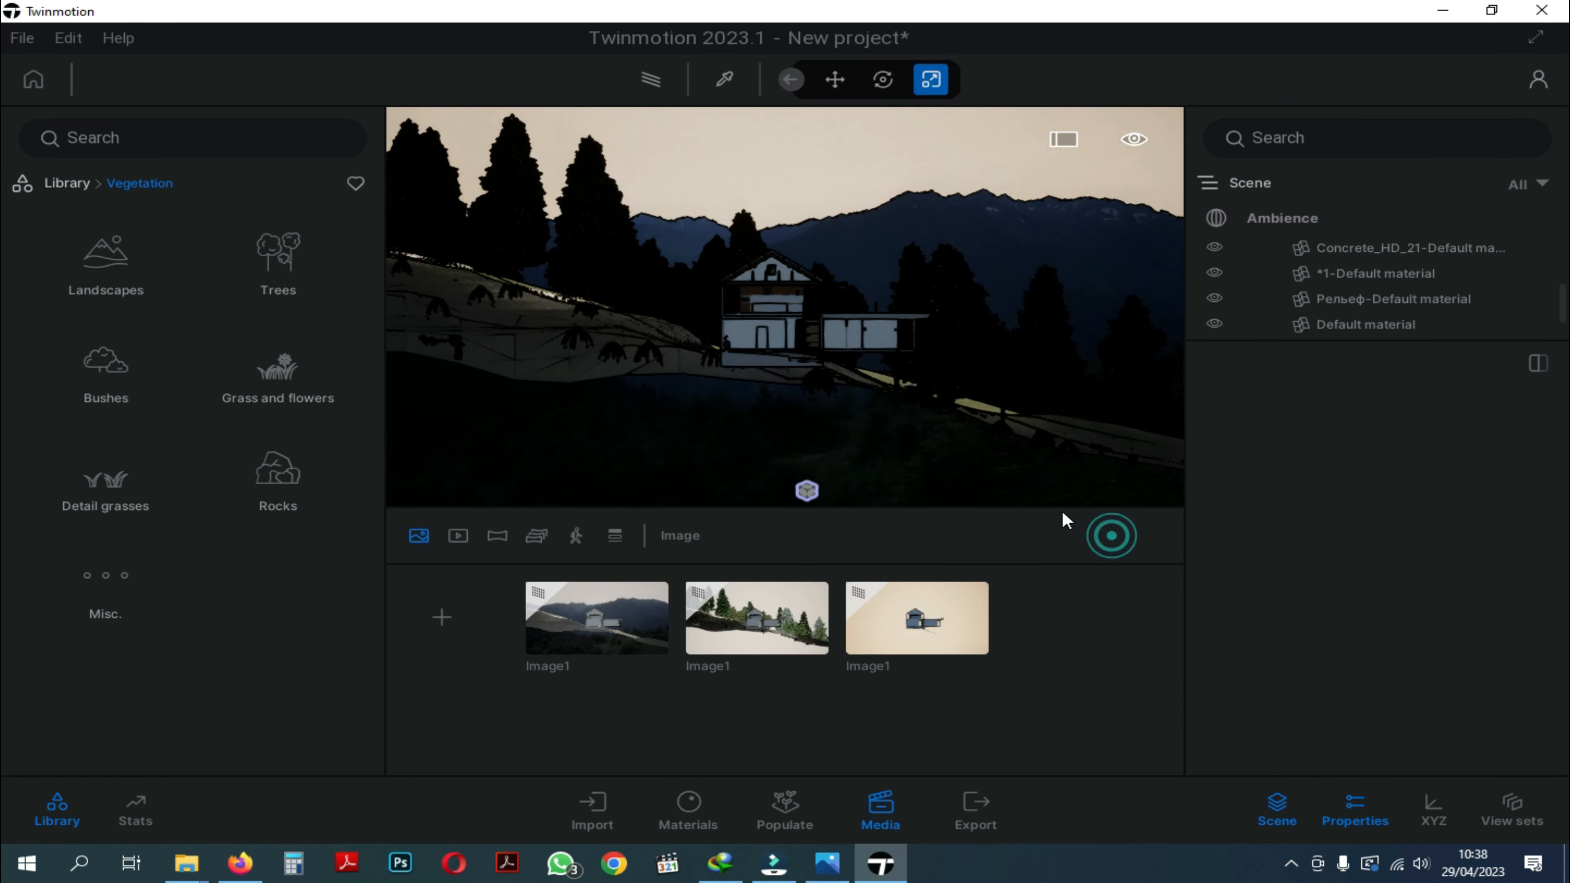
pyautogui.click(1134, 139)
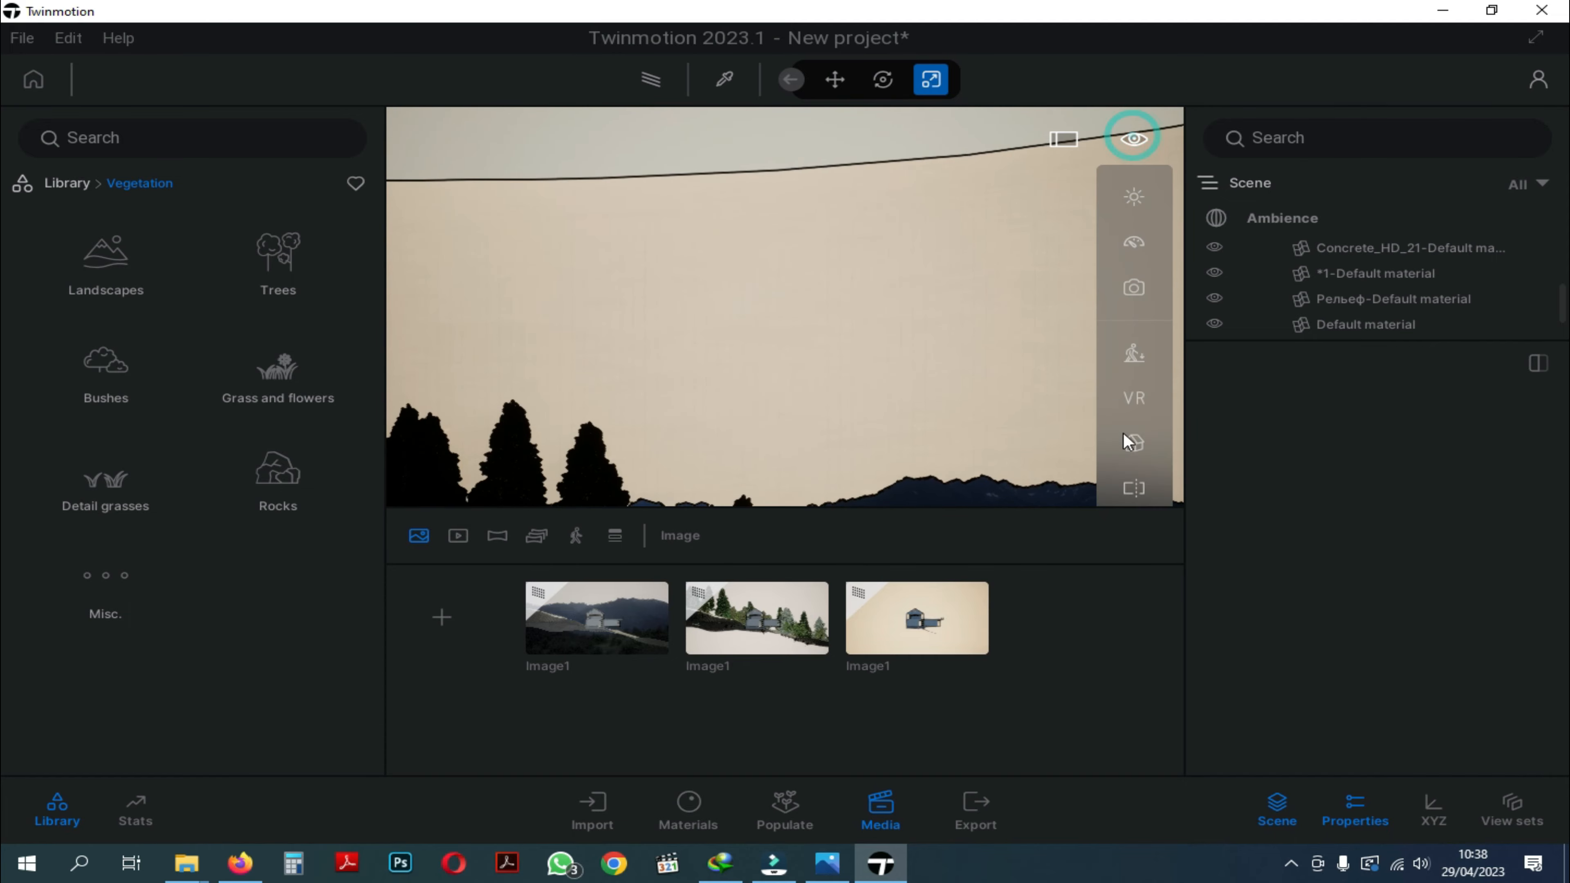
pyautogui.click(1128, 442)
pyautogui.click(975, 449)
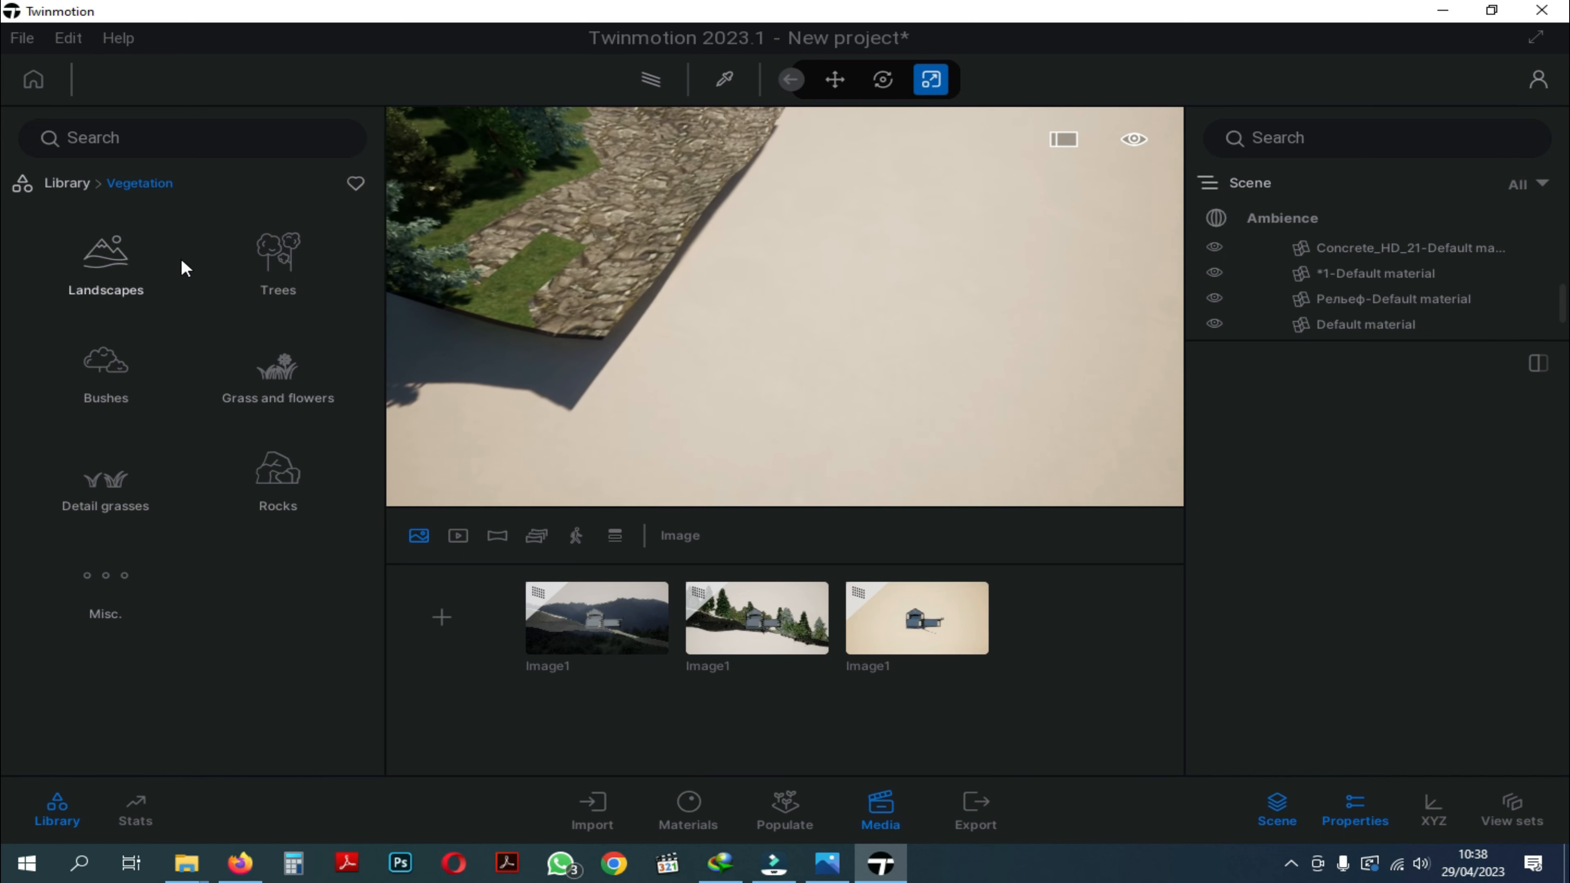
pyautogui.click(73, 185)
pyautogui.click(297, 696)
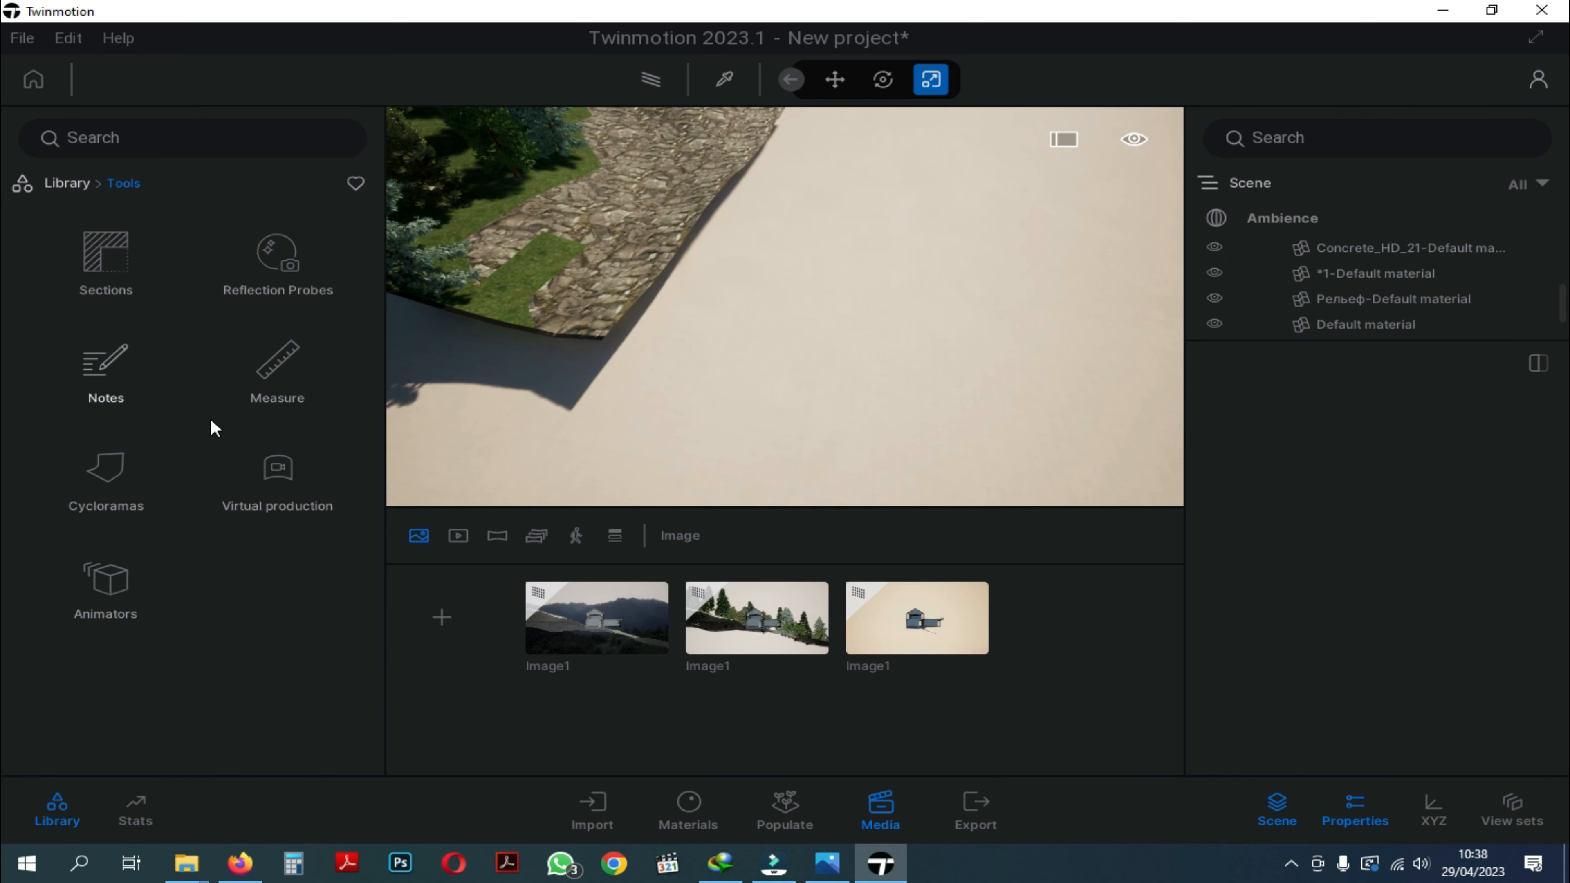
pyautogui.click(71, 183)
pyautogui.click(113, 371)
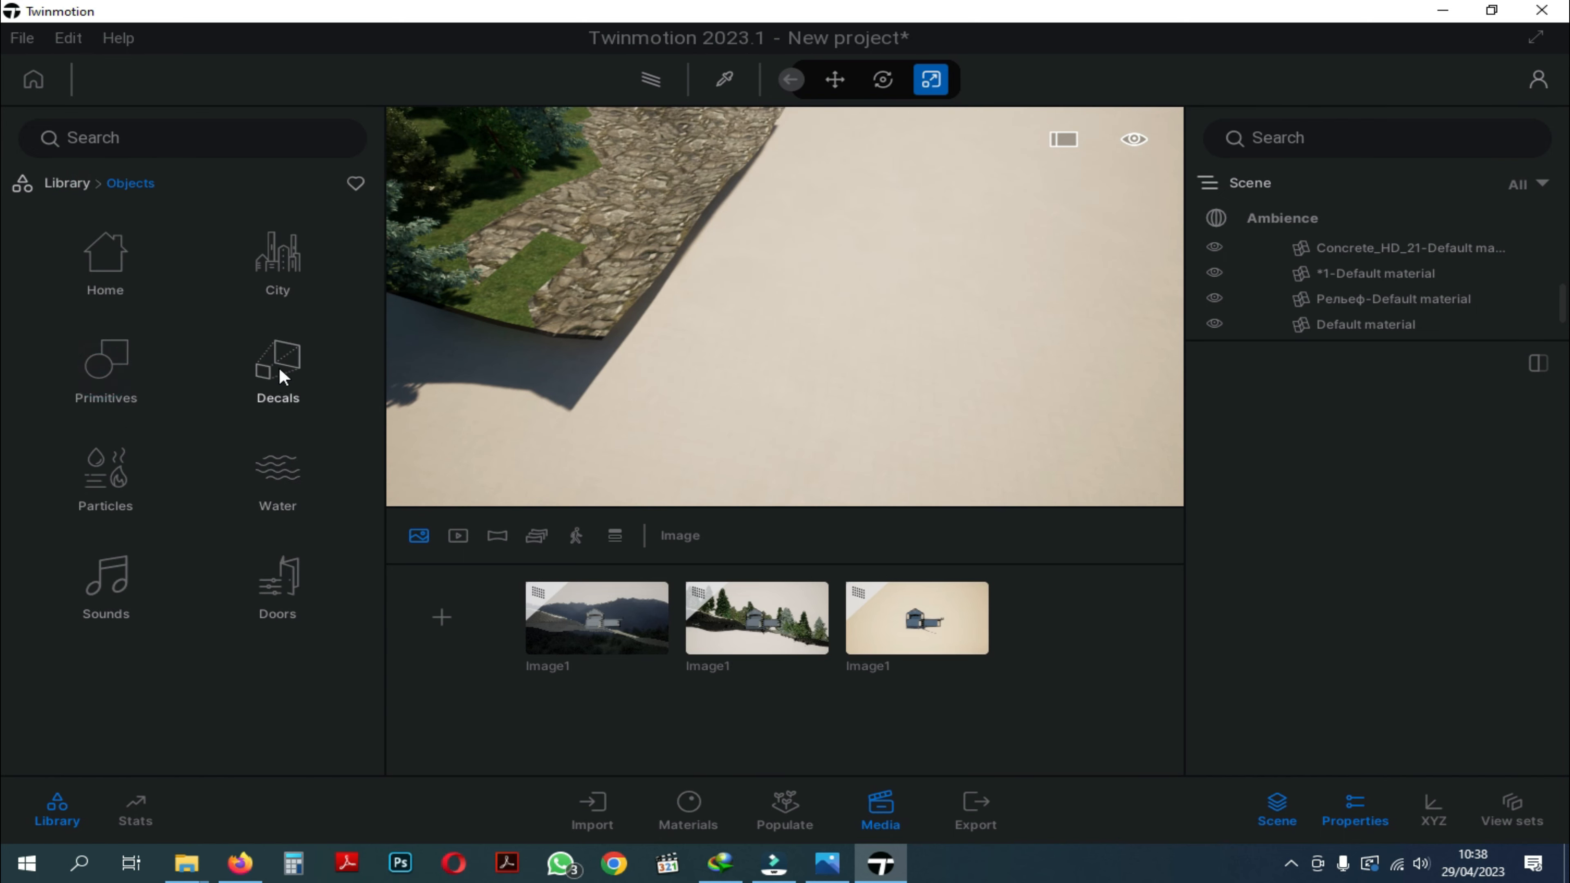
pyautogui.click(106, 368)
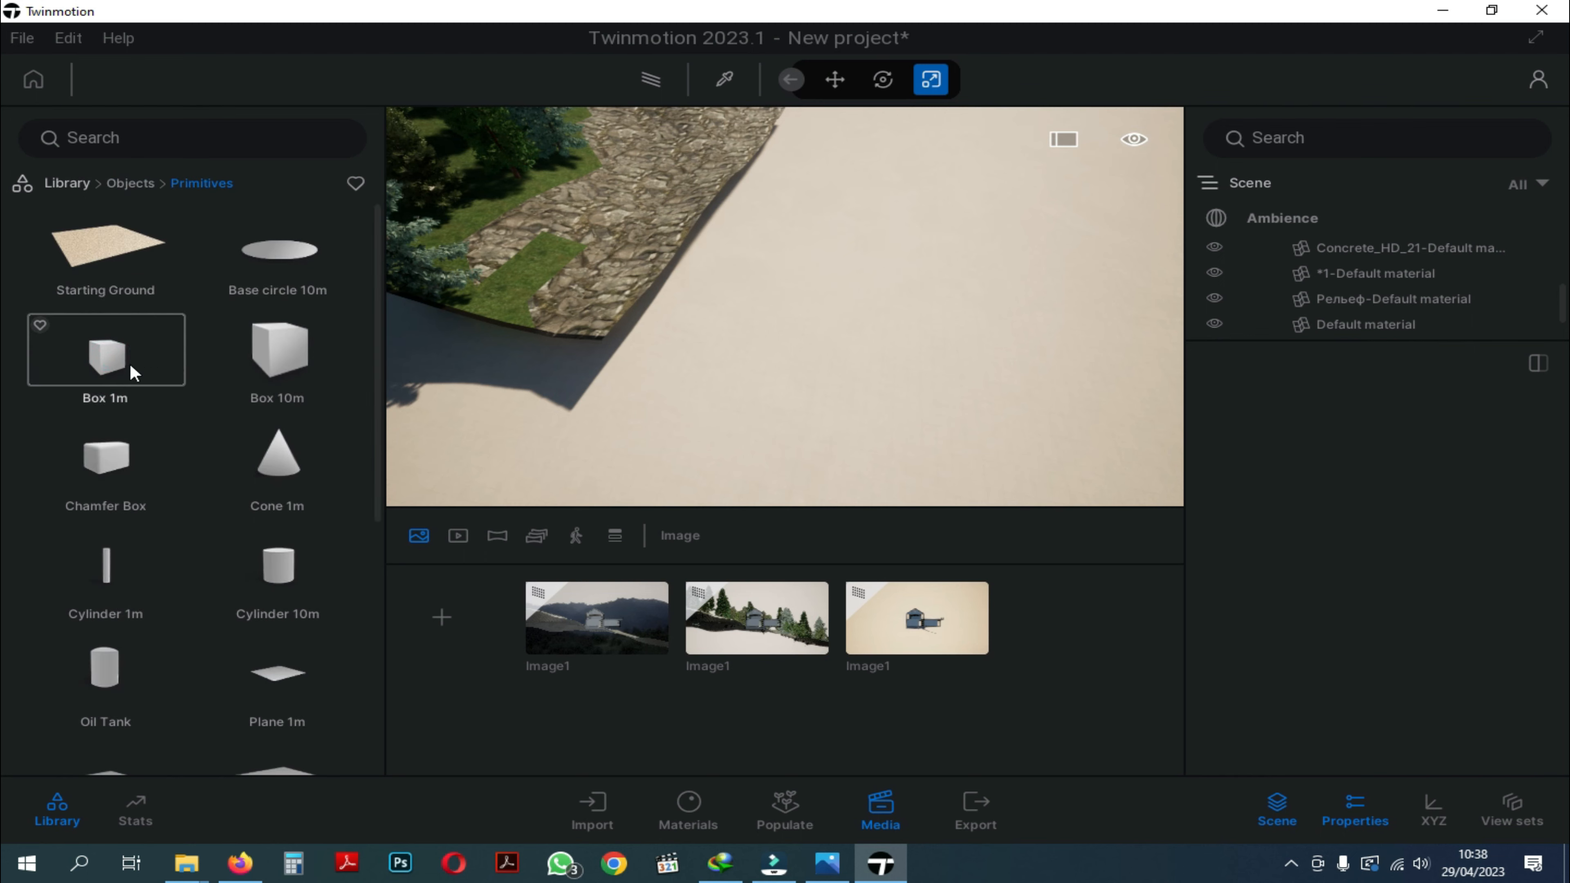
pyautogui.moveTo(278, 247); pyautogui.dragTo(1036, 371)
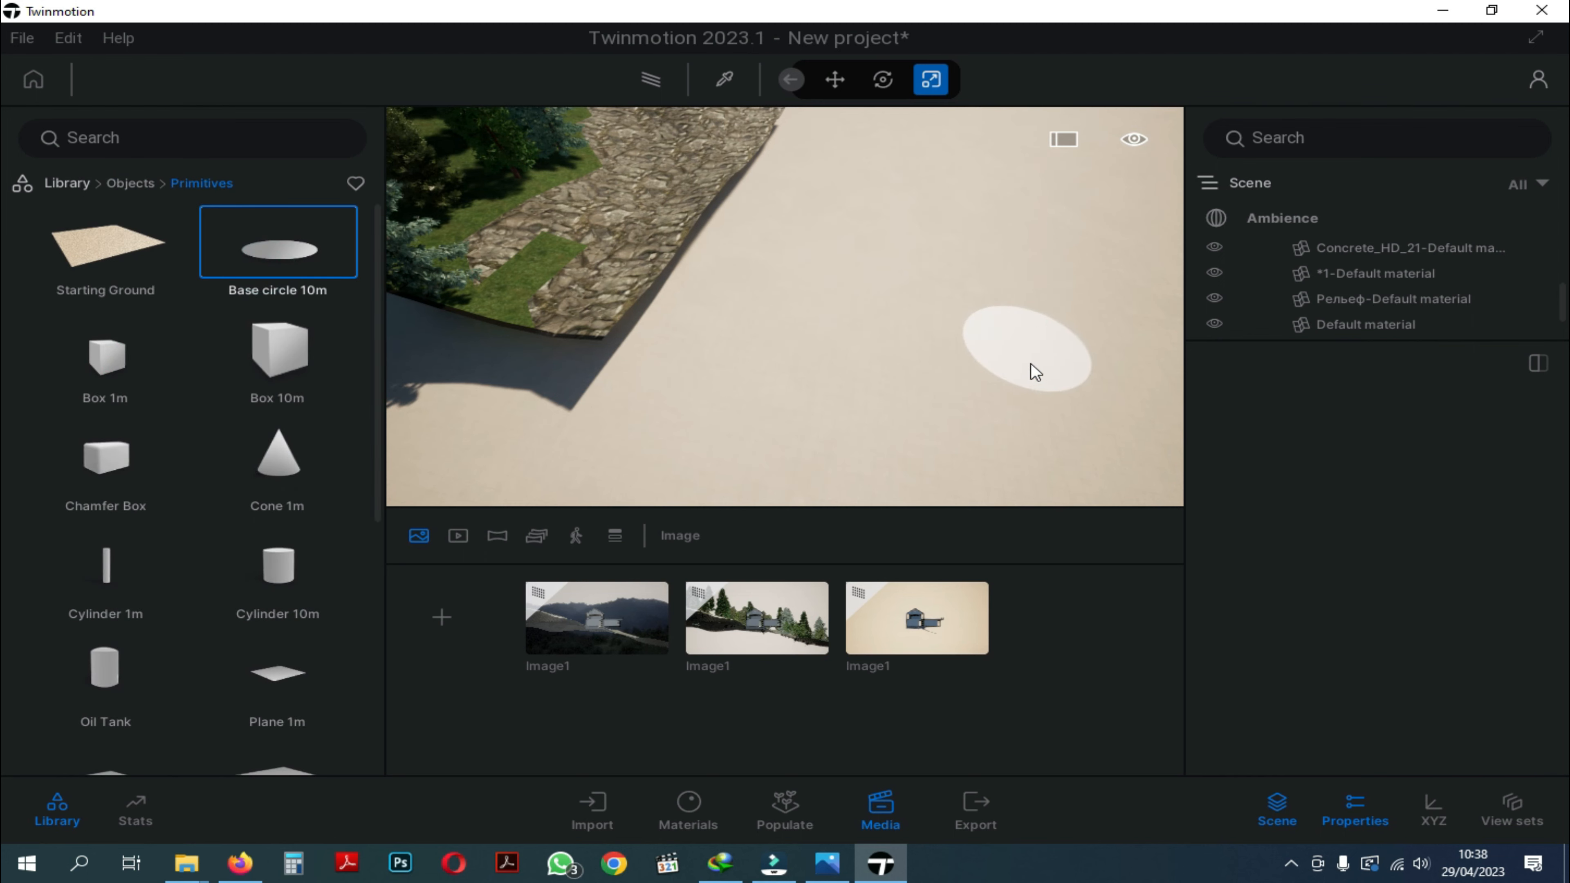
# Pick the base circle's white MI_Base material, keep its colour at FFFFFF, and apply it to the surrounding ground.
pyautogui.click(726, 82)
pyautogui.click(1038, 356)
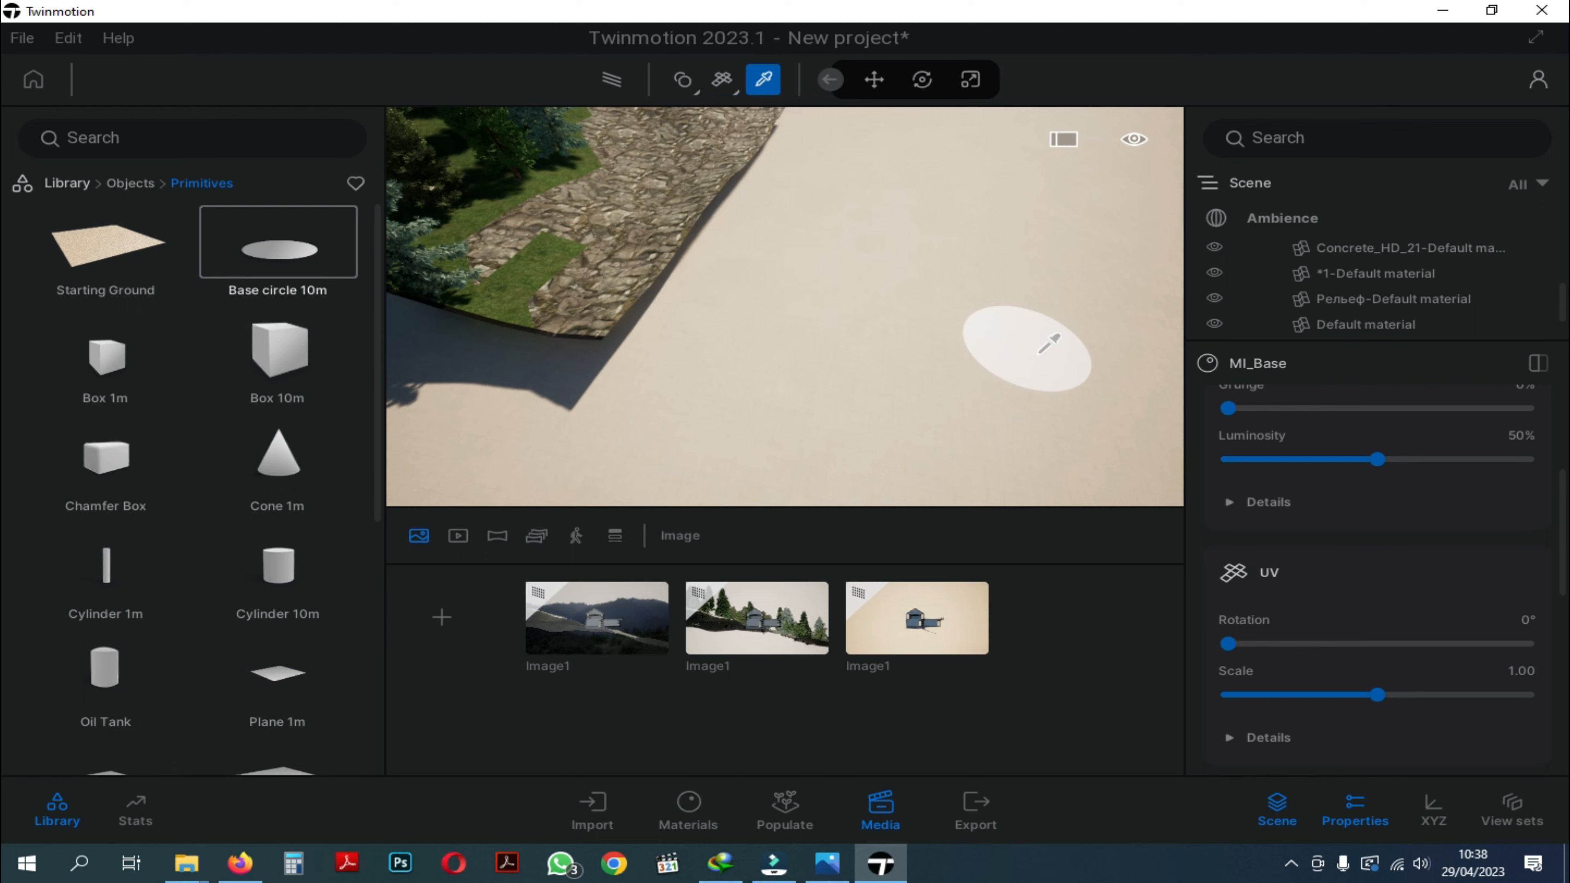
pyautogui.scroll(1, 1388, 540)
pyautogui.click(1519, 502)
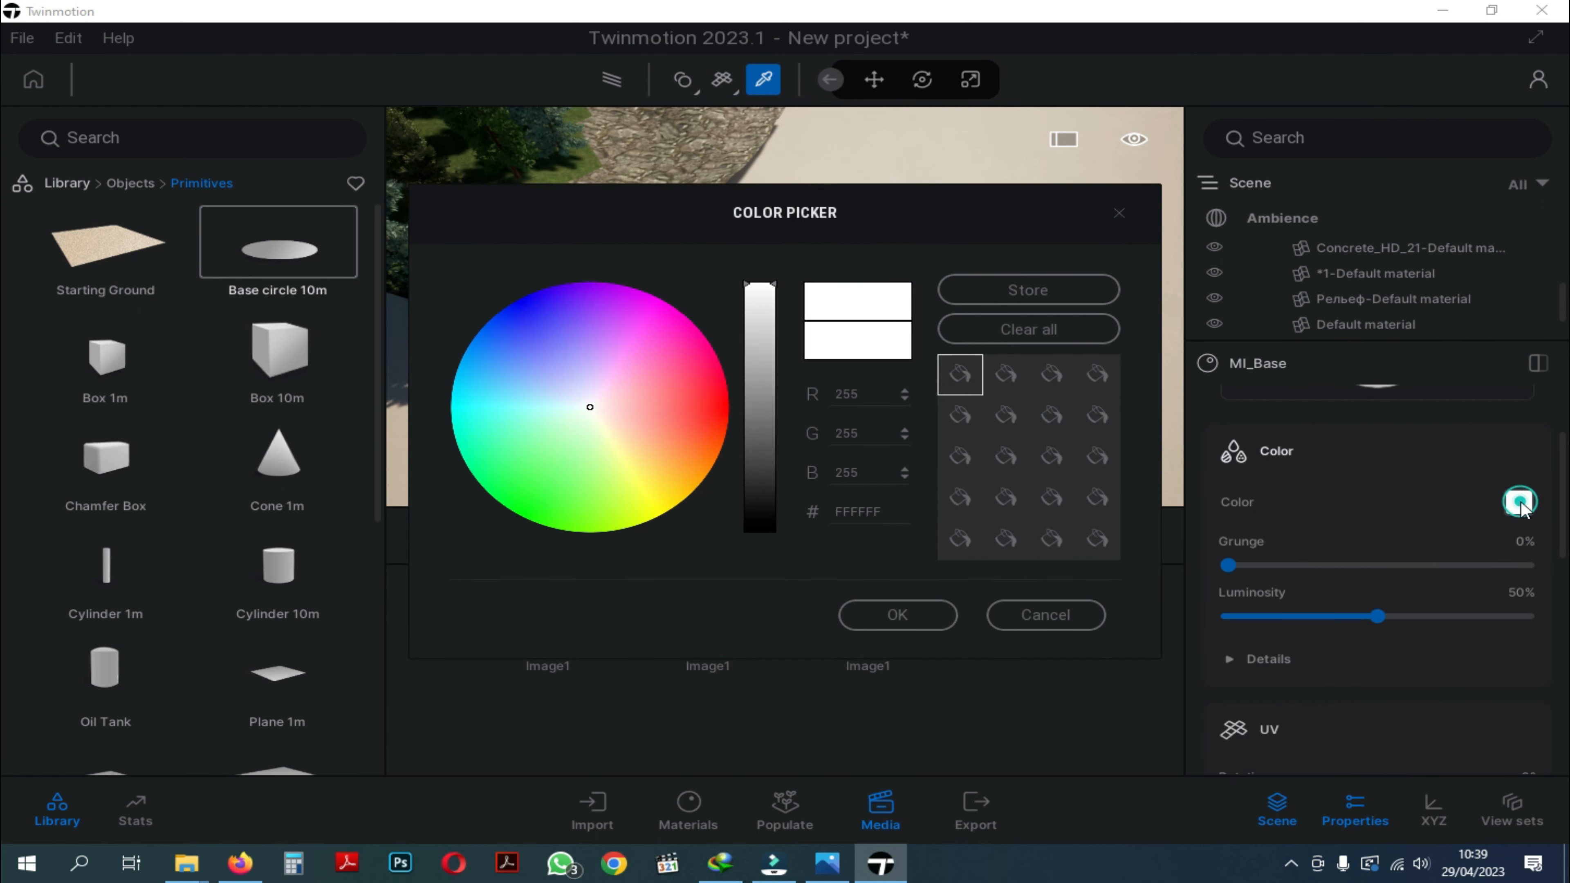
pyautogui.click(940, 620)
pyautogui.scroll(3, 1399, 445)
pyautogui.moveTo(1386, 417); pyautogui.dragTo(841, 312)
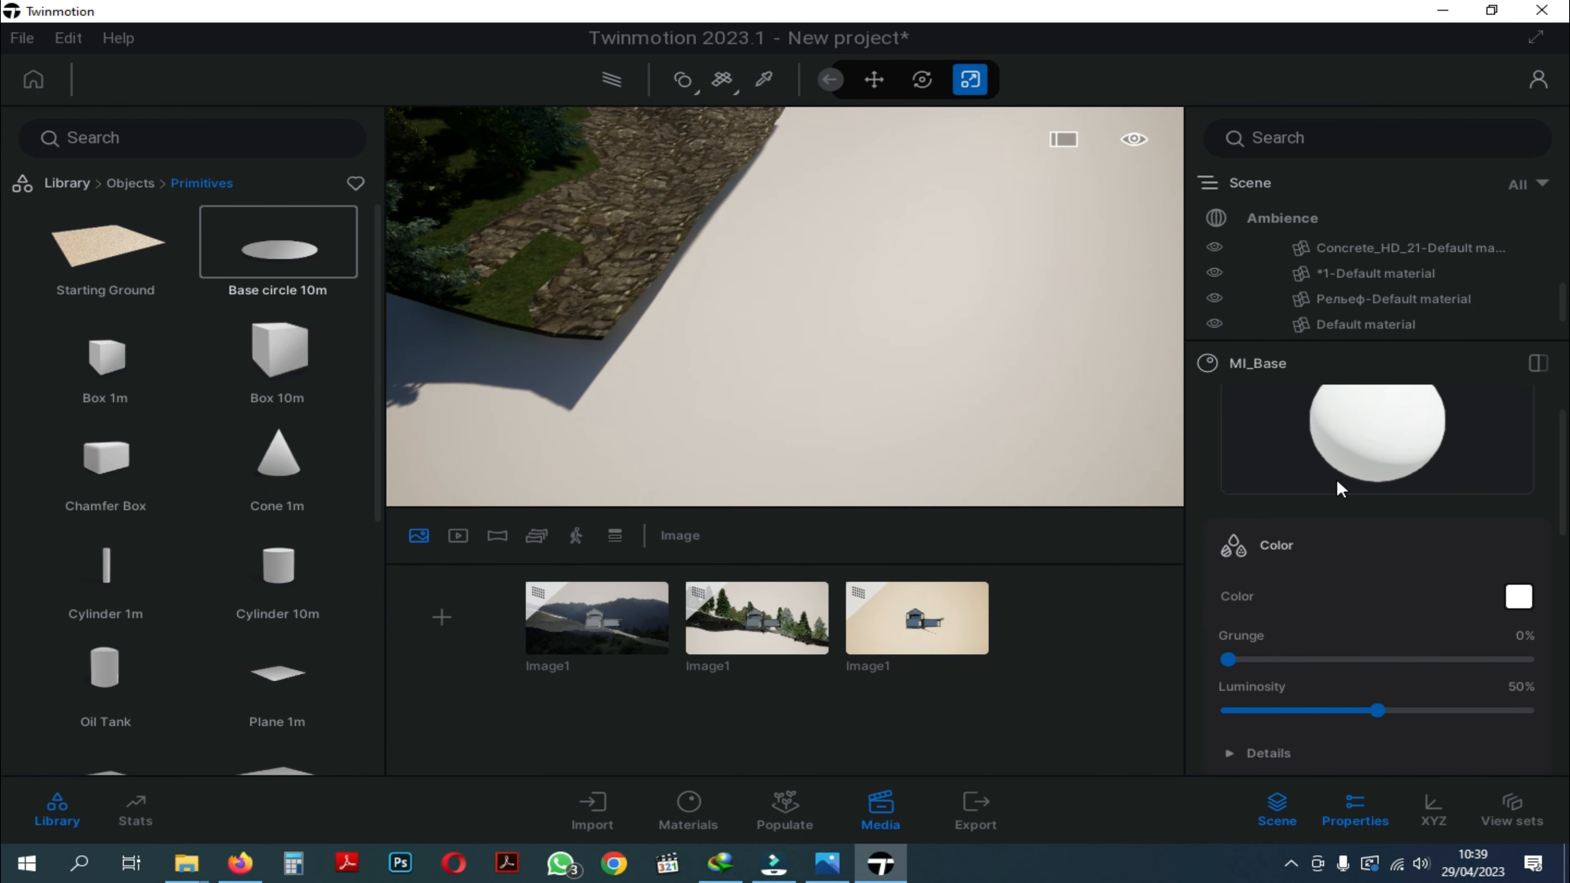
# Delete the Base circle 10m from the scene and check the white ground in the third and second images.
pyautogui.scroll(-5, 1388, 303)
pyautogui.click(1354, 326)
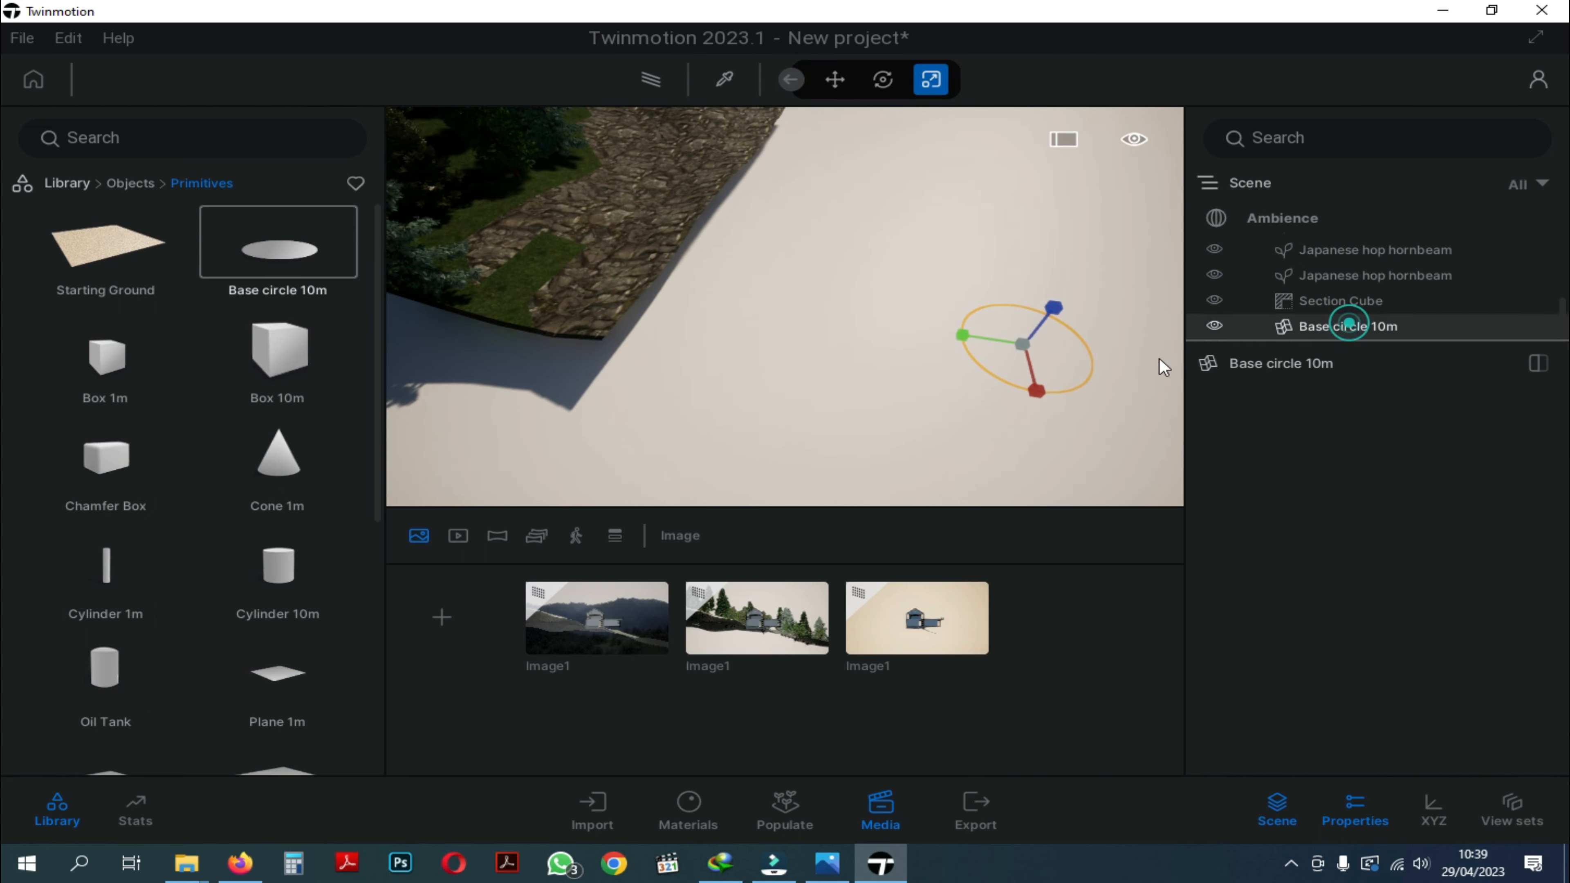
pyautogui.press('Delete')
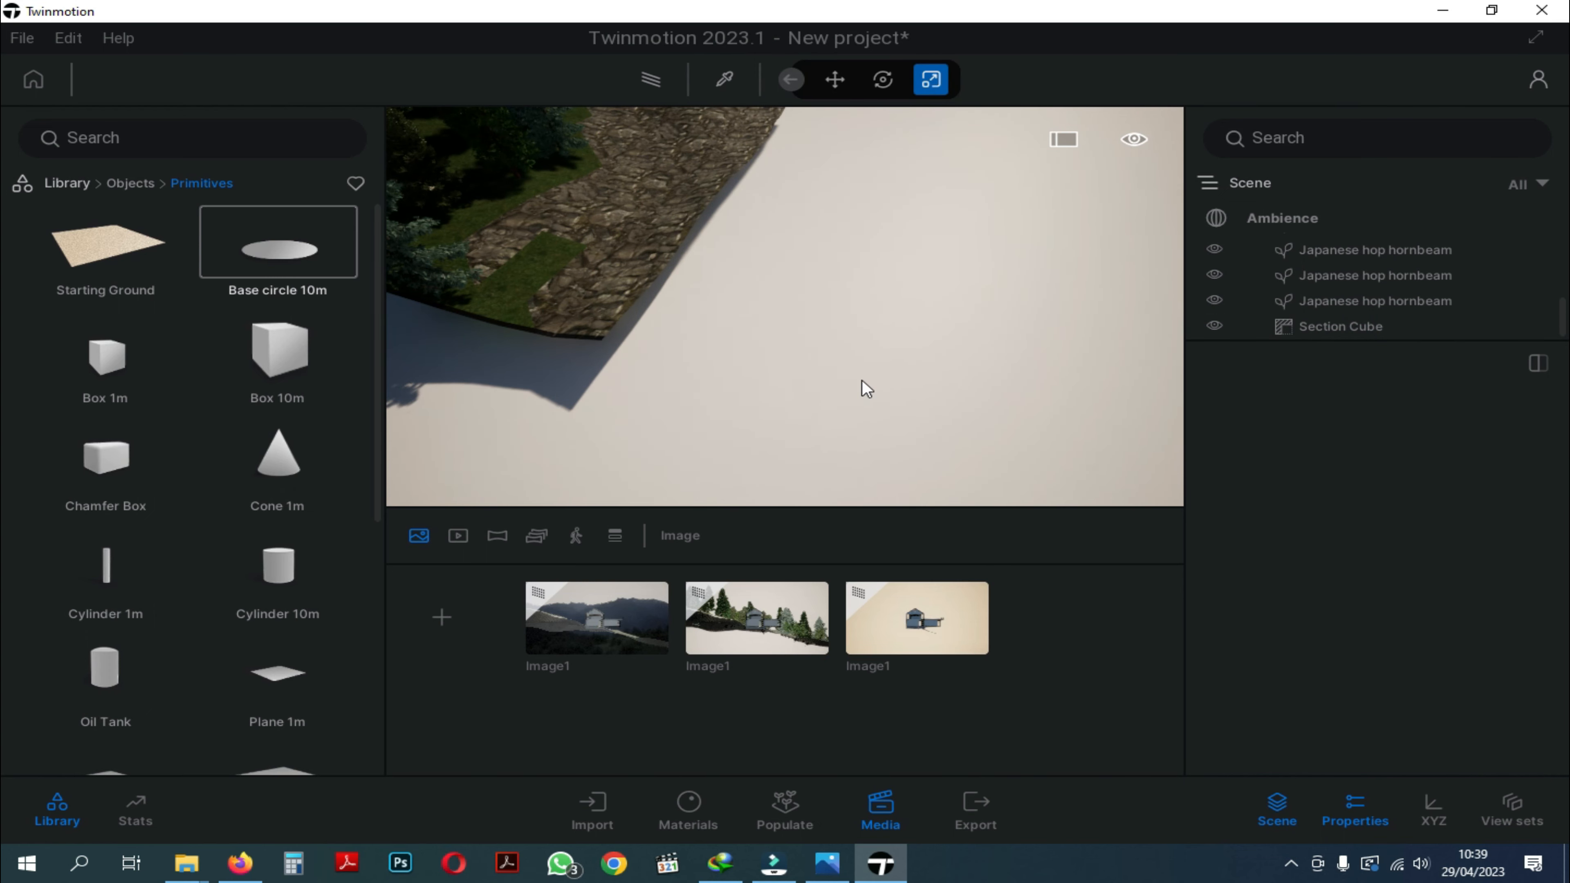
pyautogui.click(913, 632)
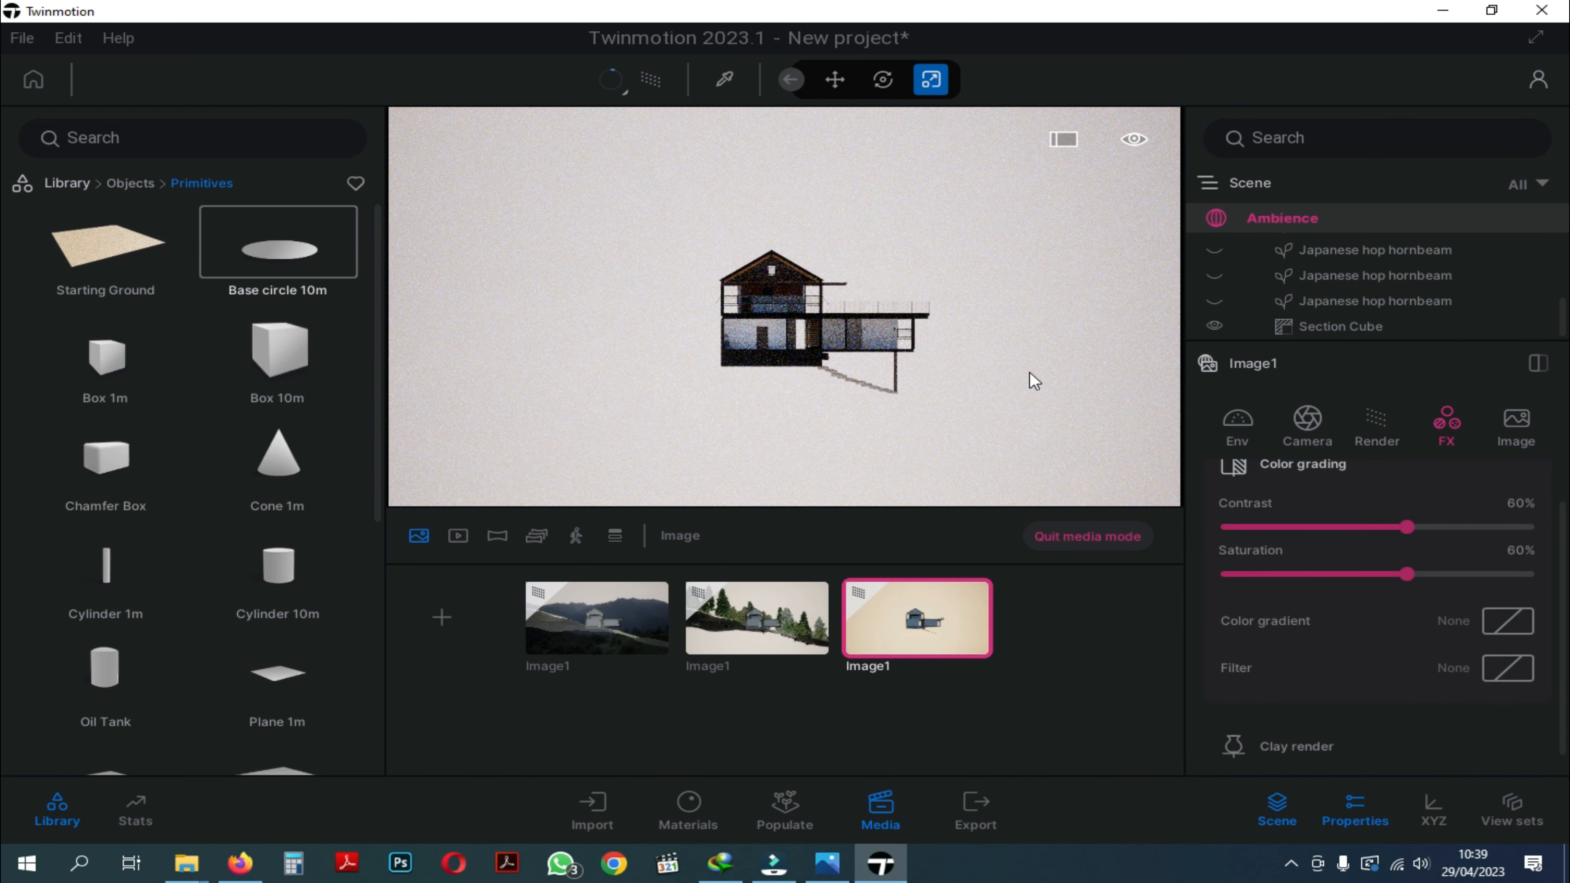
pyautogui.click(779, 615)
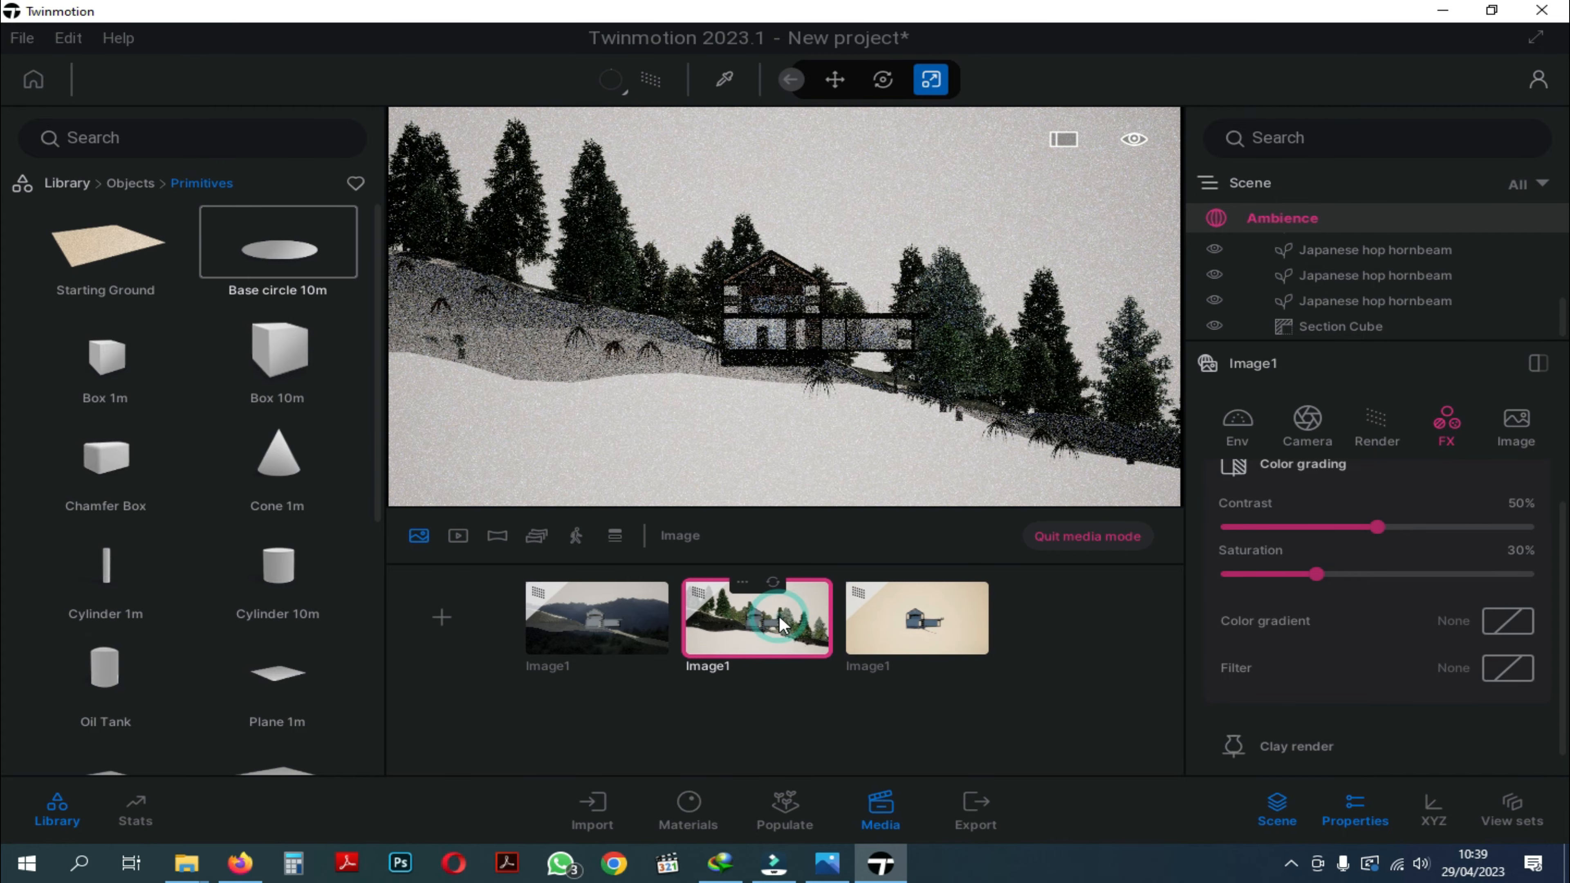
# Set the output size of the first, second and third images to 4K UHD 3840x2160.
pyautogui.click(592, 612)
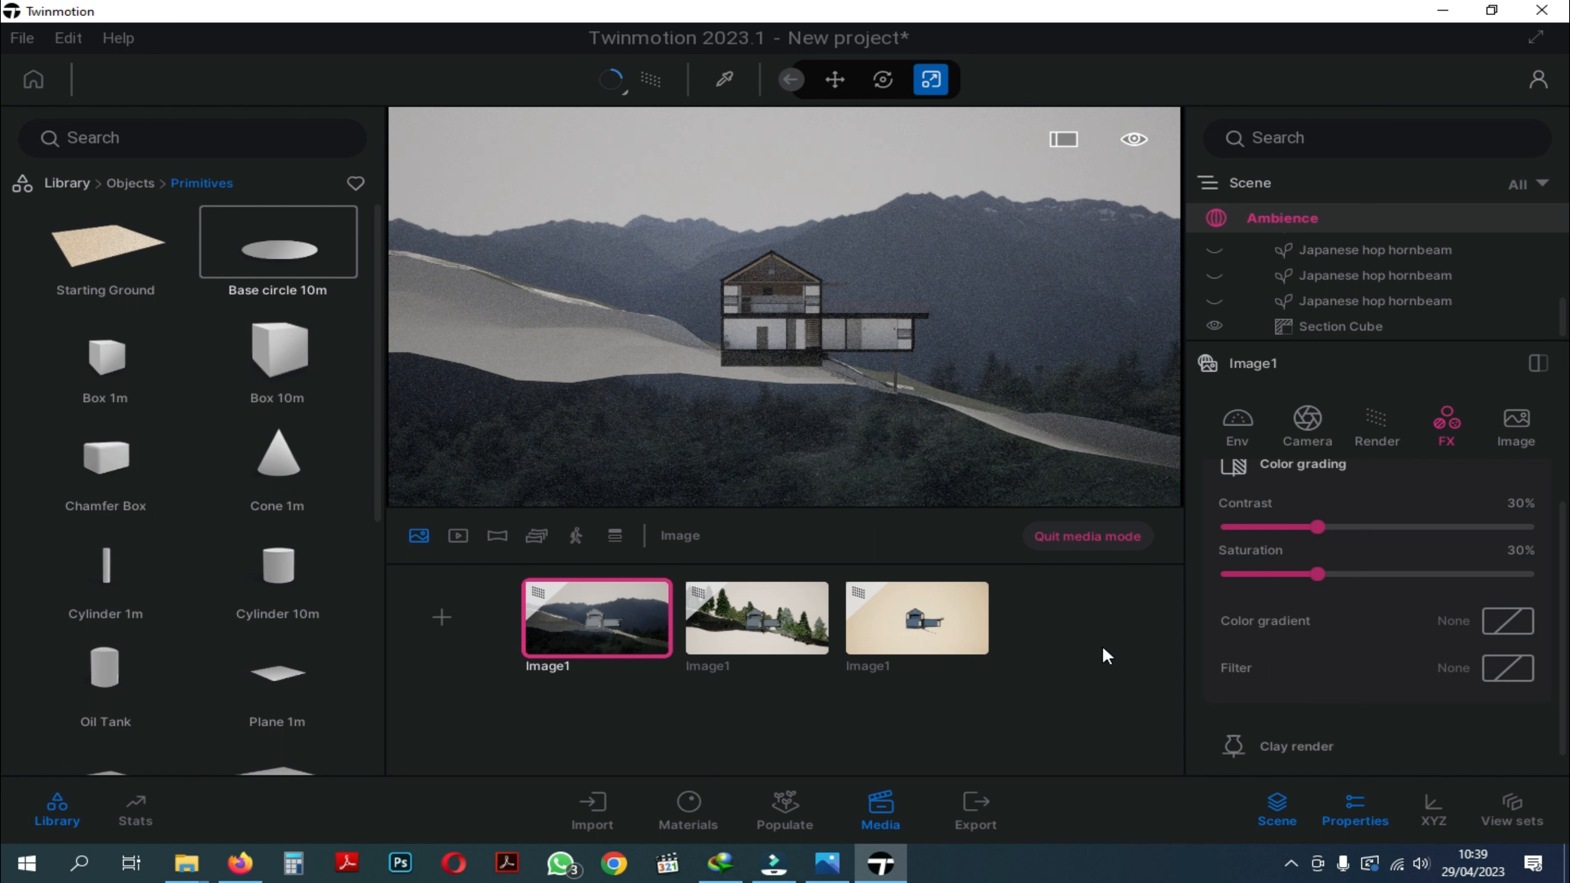
pyautogui.click(1516, 423)
pyautogui.click(1339, 562)
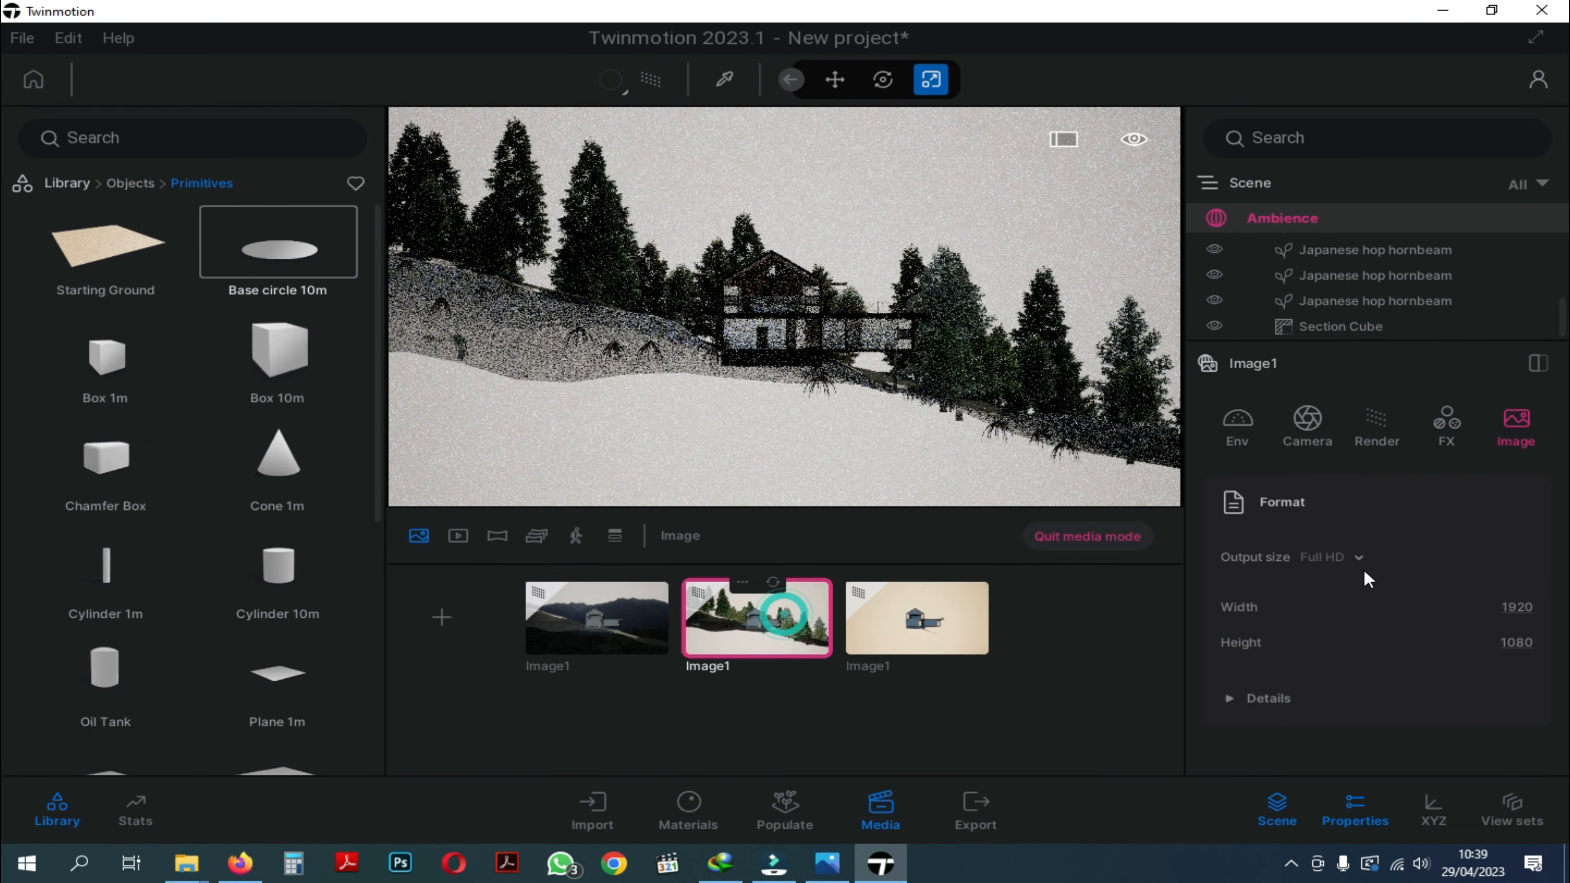
pyautogui.click(1353, 555)
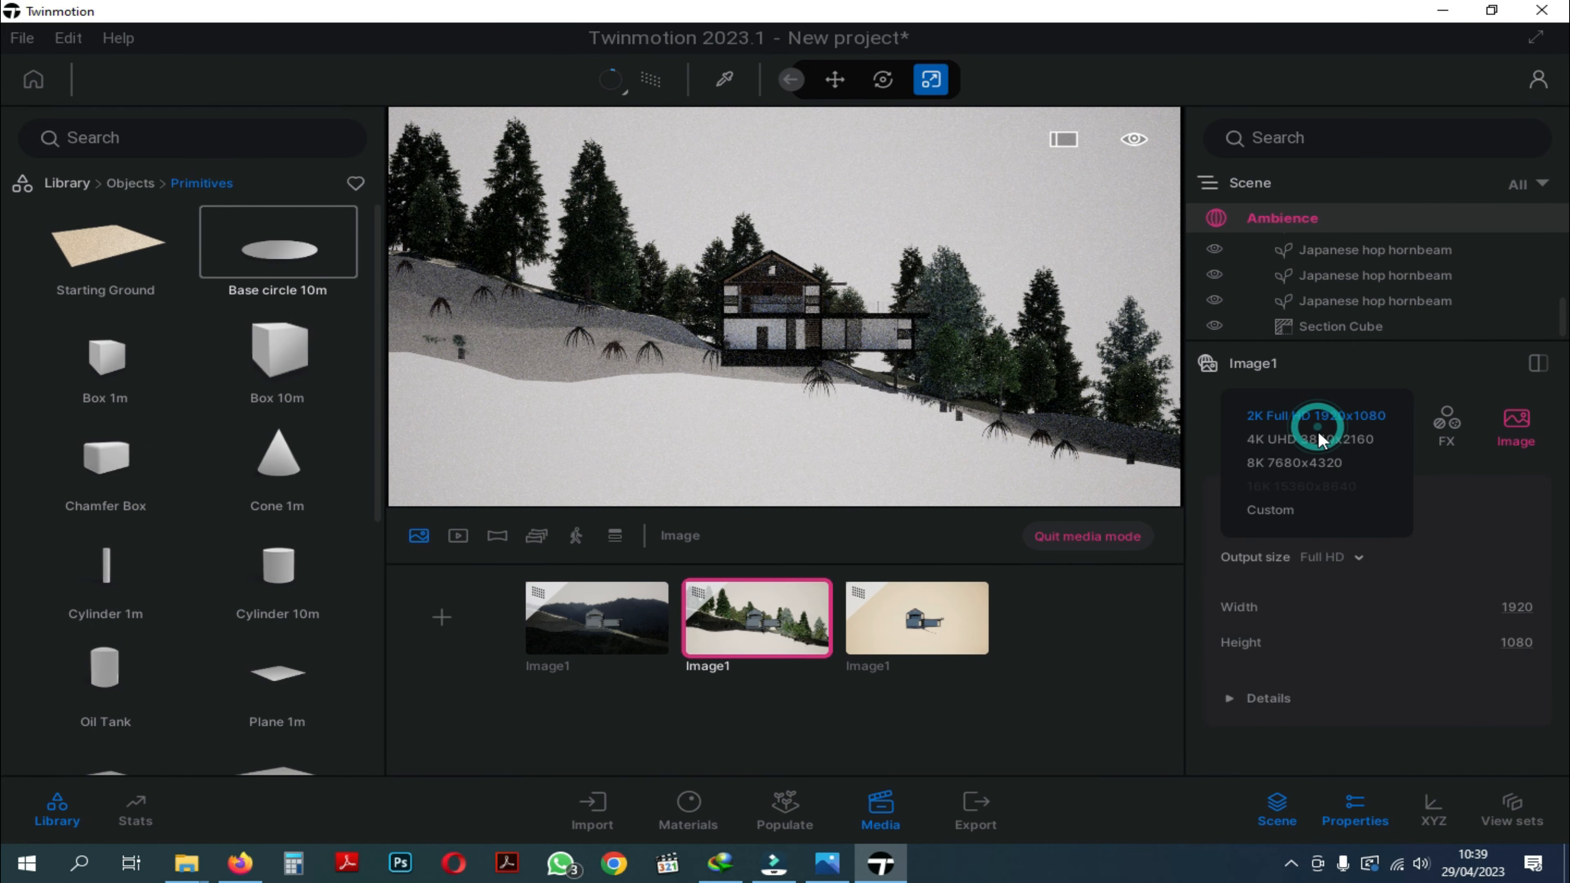
pyautogui.click(1073, 584)
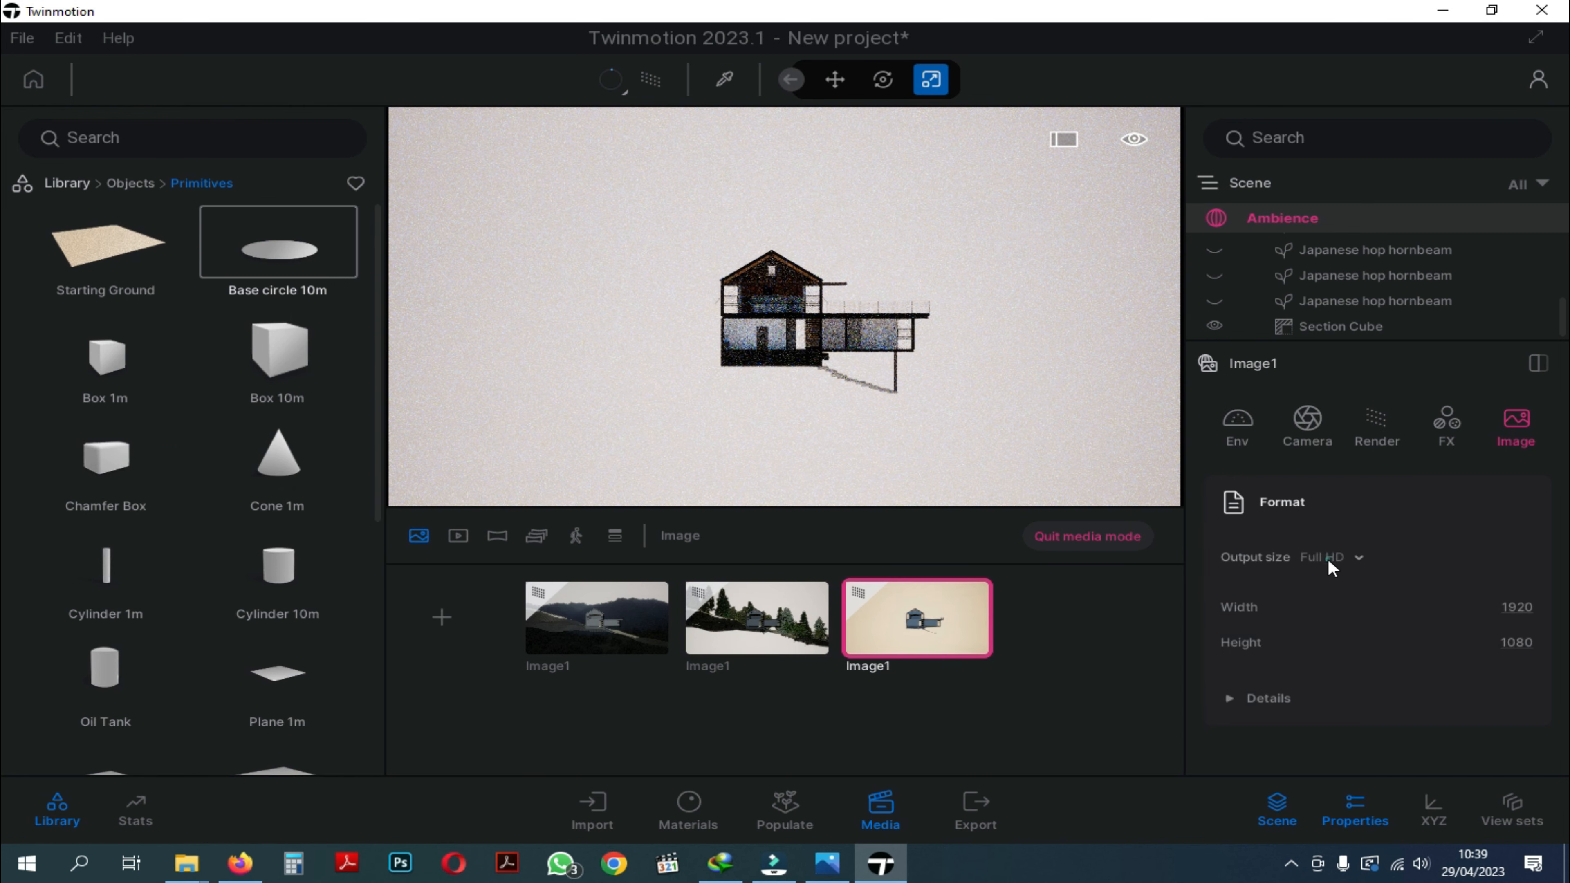
pyautogui.click(1329, 563)
pyautogui.click(1328, 439)
pyautogui.click(1113, 706)
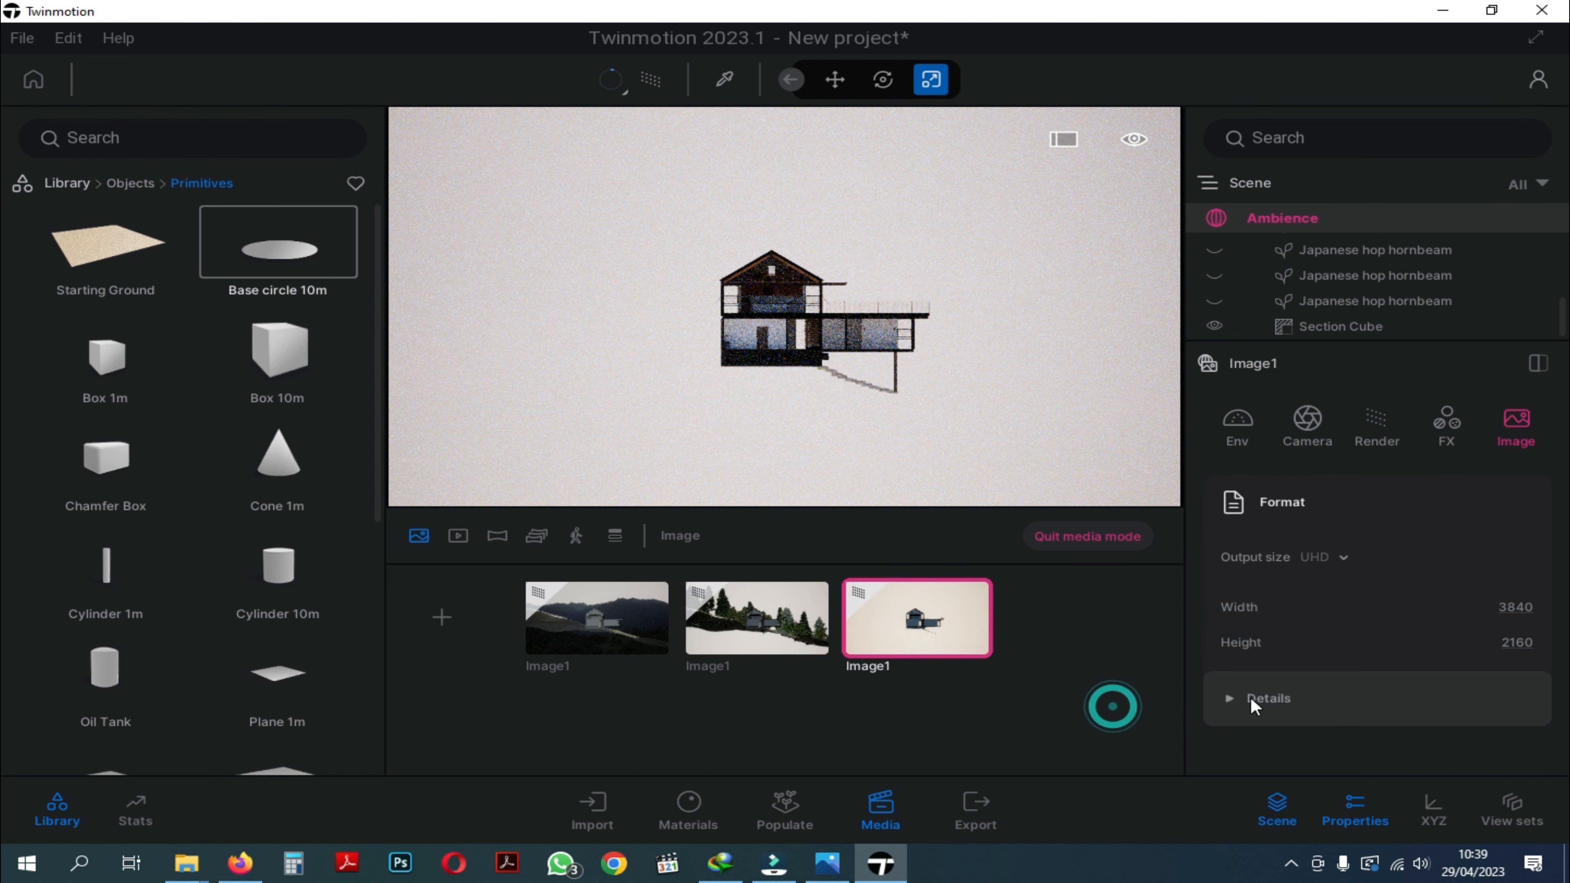
# Enable tiled rendering in the format details of all three images.
pyautogui.click(1251, 699)
pyautogui.click(1266, 710)
pyautogui.click(788, 637)
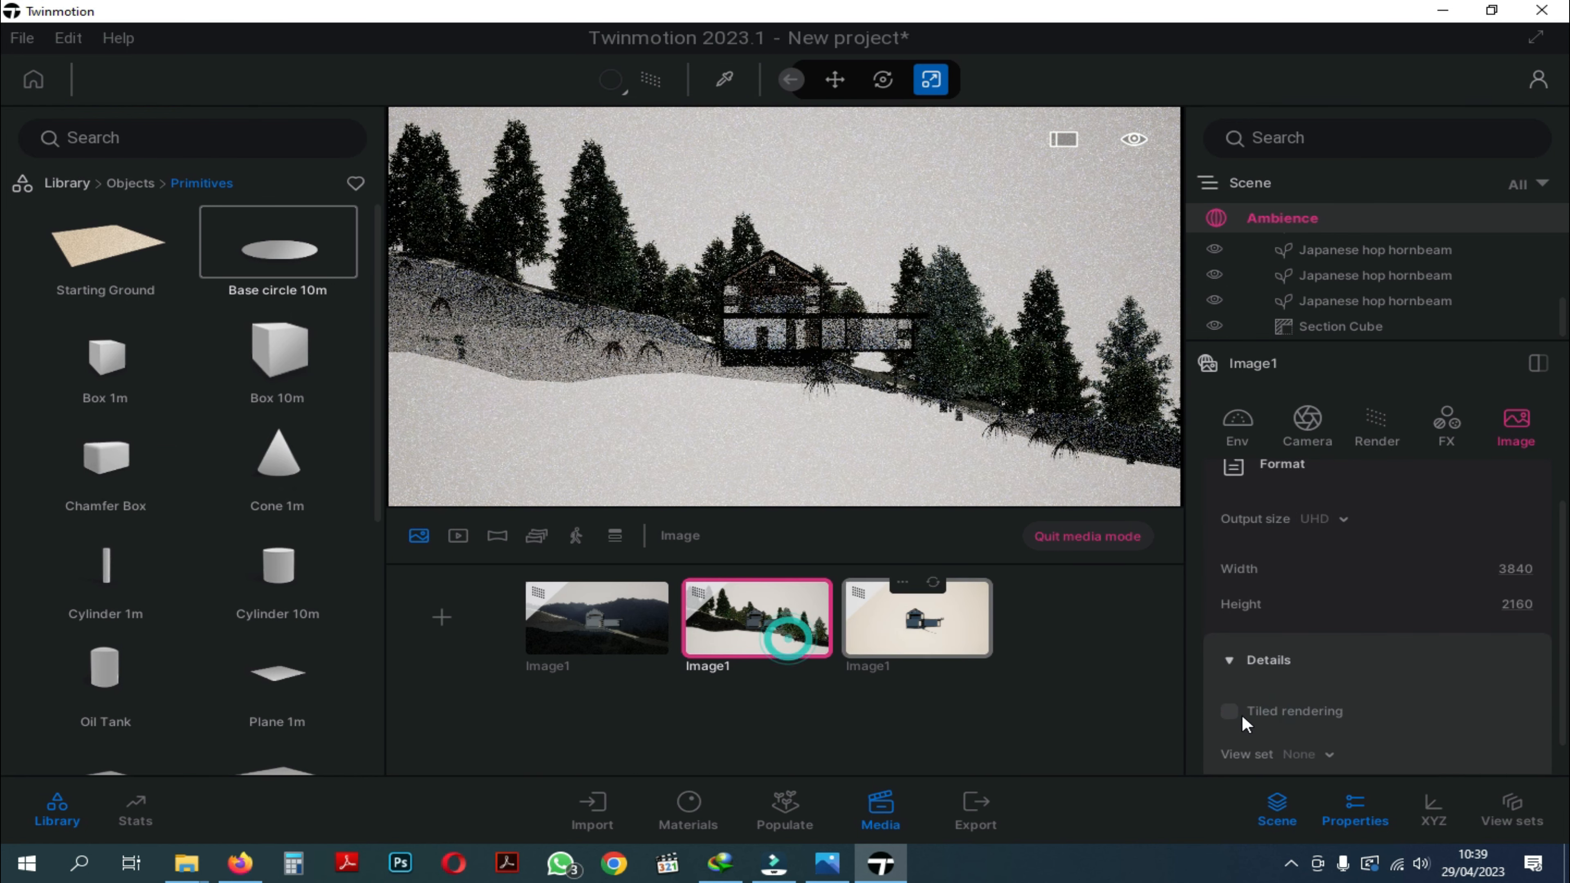
pyautogui.click(1266, 705)
pyautogui.click(641, 631)
pyautogui.click(1305, 711)
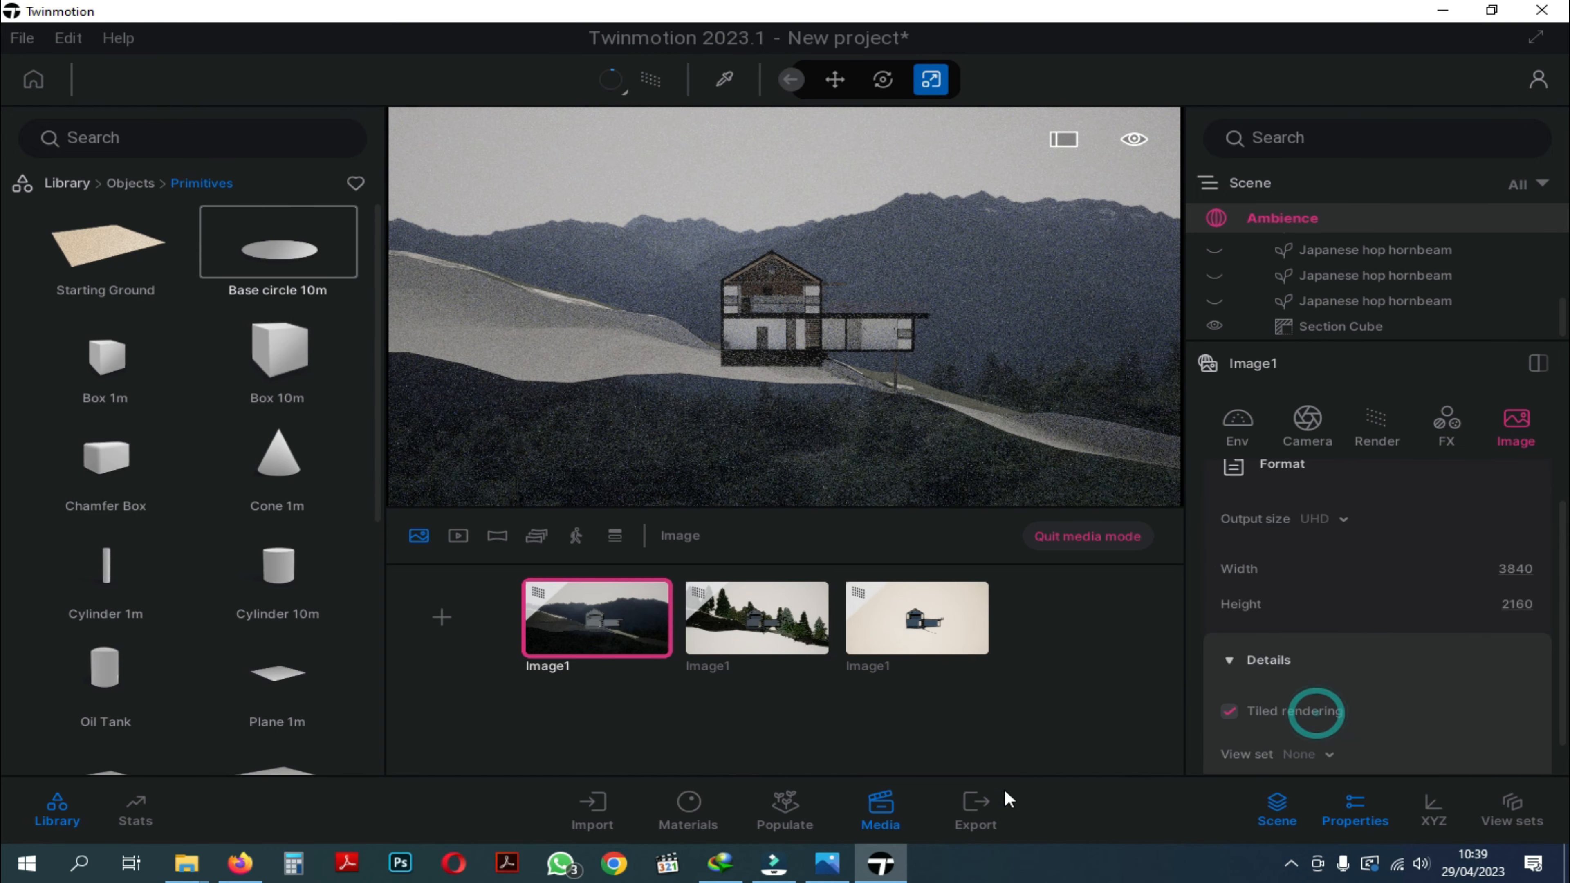
# Enable image export in PNG format with Max lighting turned on in its details.
pyautogui.click(973, 810)
pyautogui.click(1434, 443)
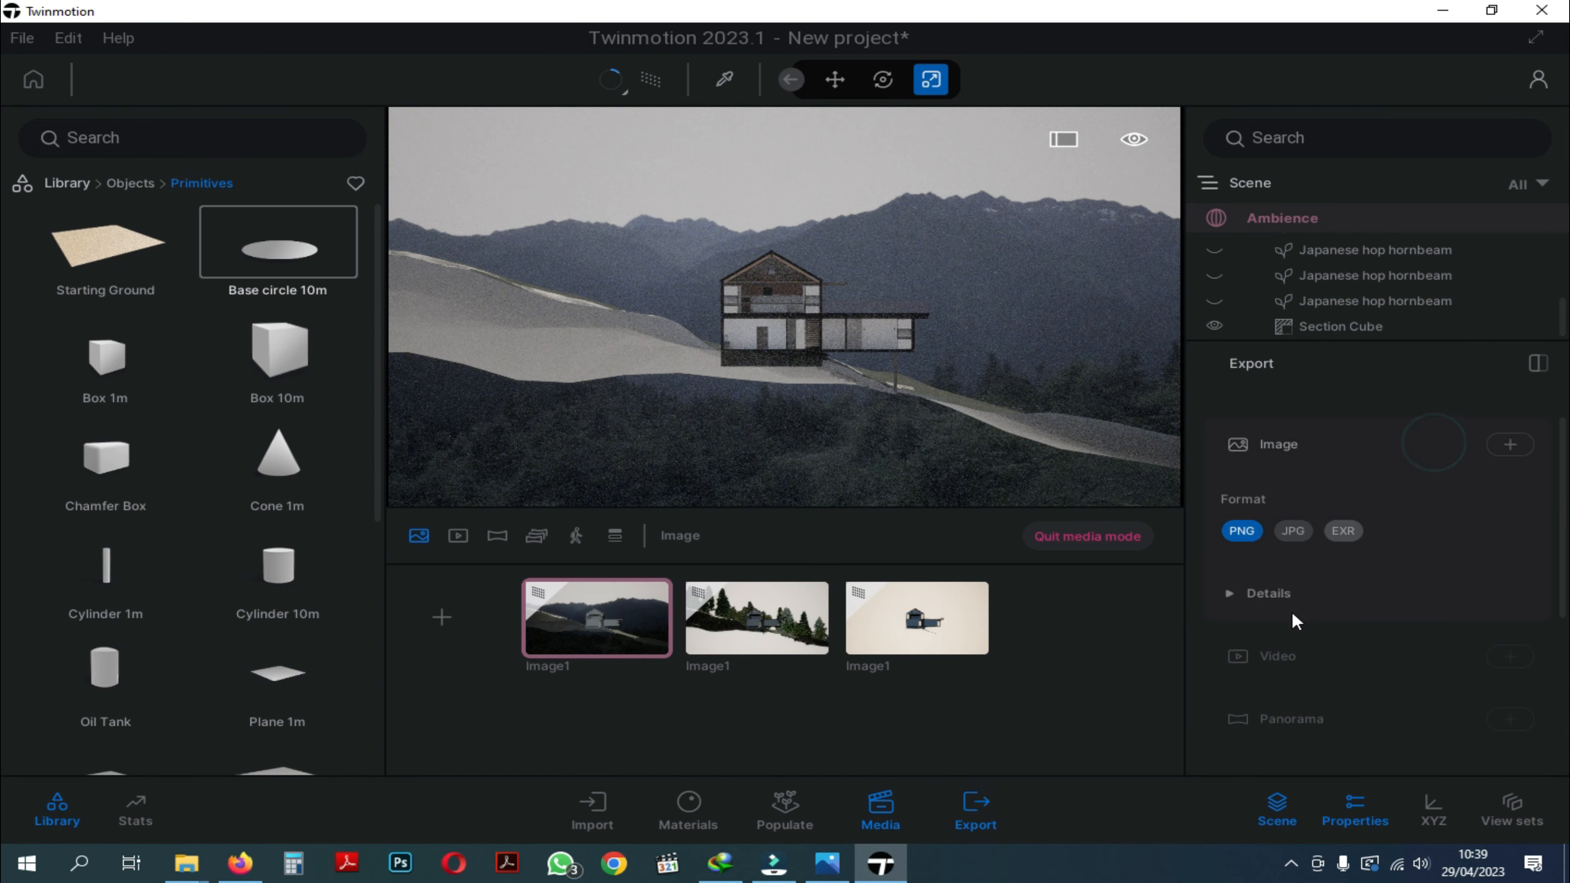
pyautogui.click(1282, 595)
pyautogui.scroll(-2, 1349, 644)
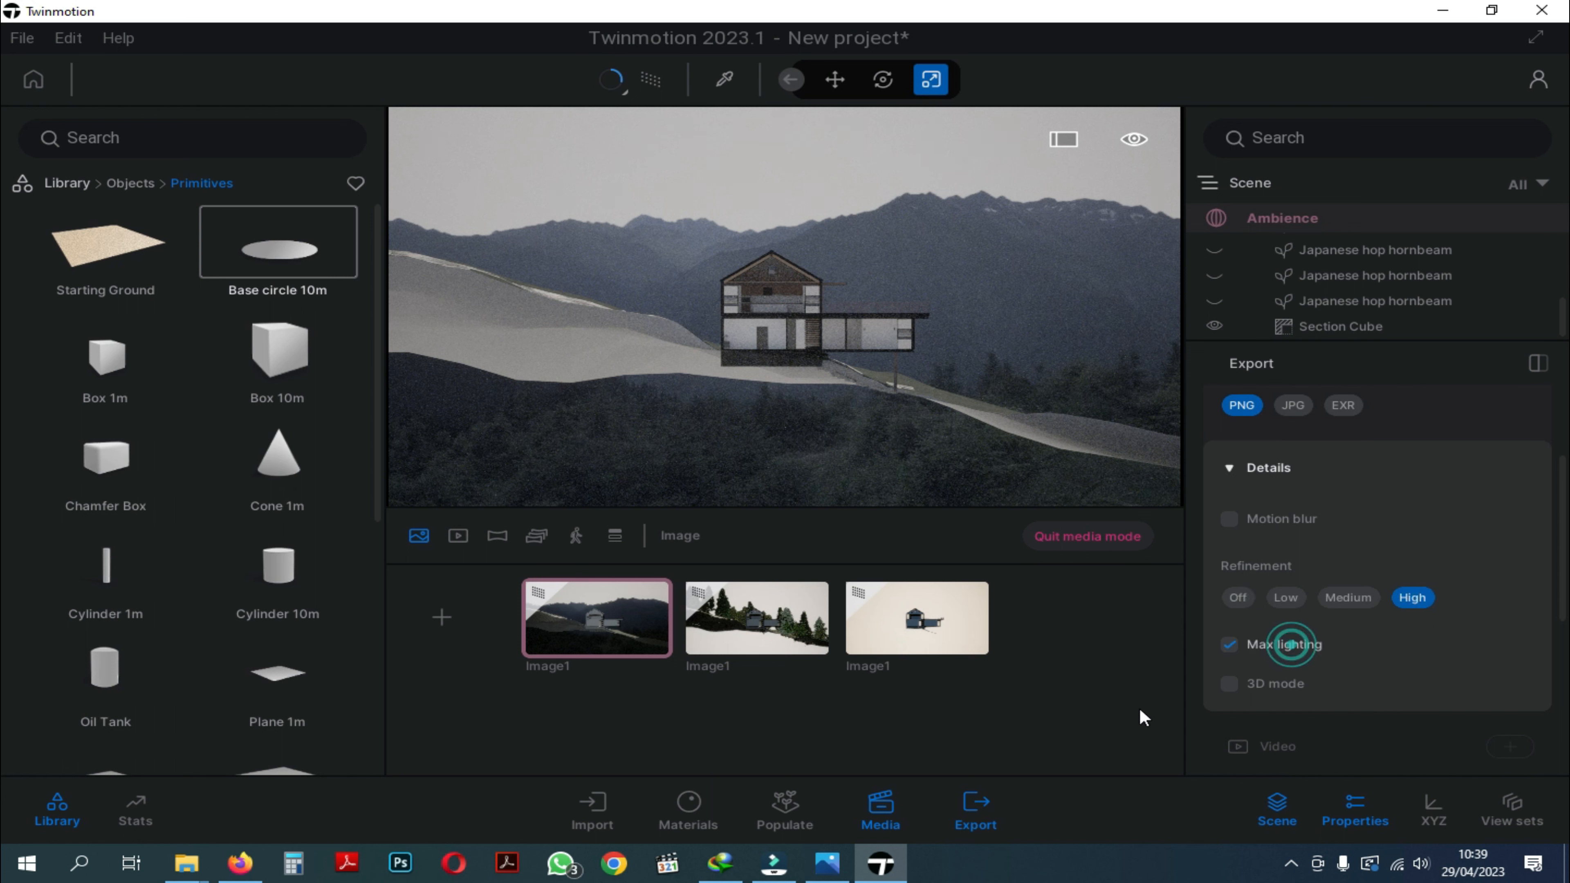
pyautogui.click(1127, 719)
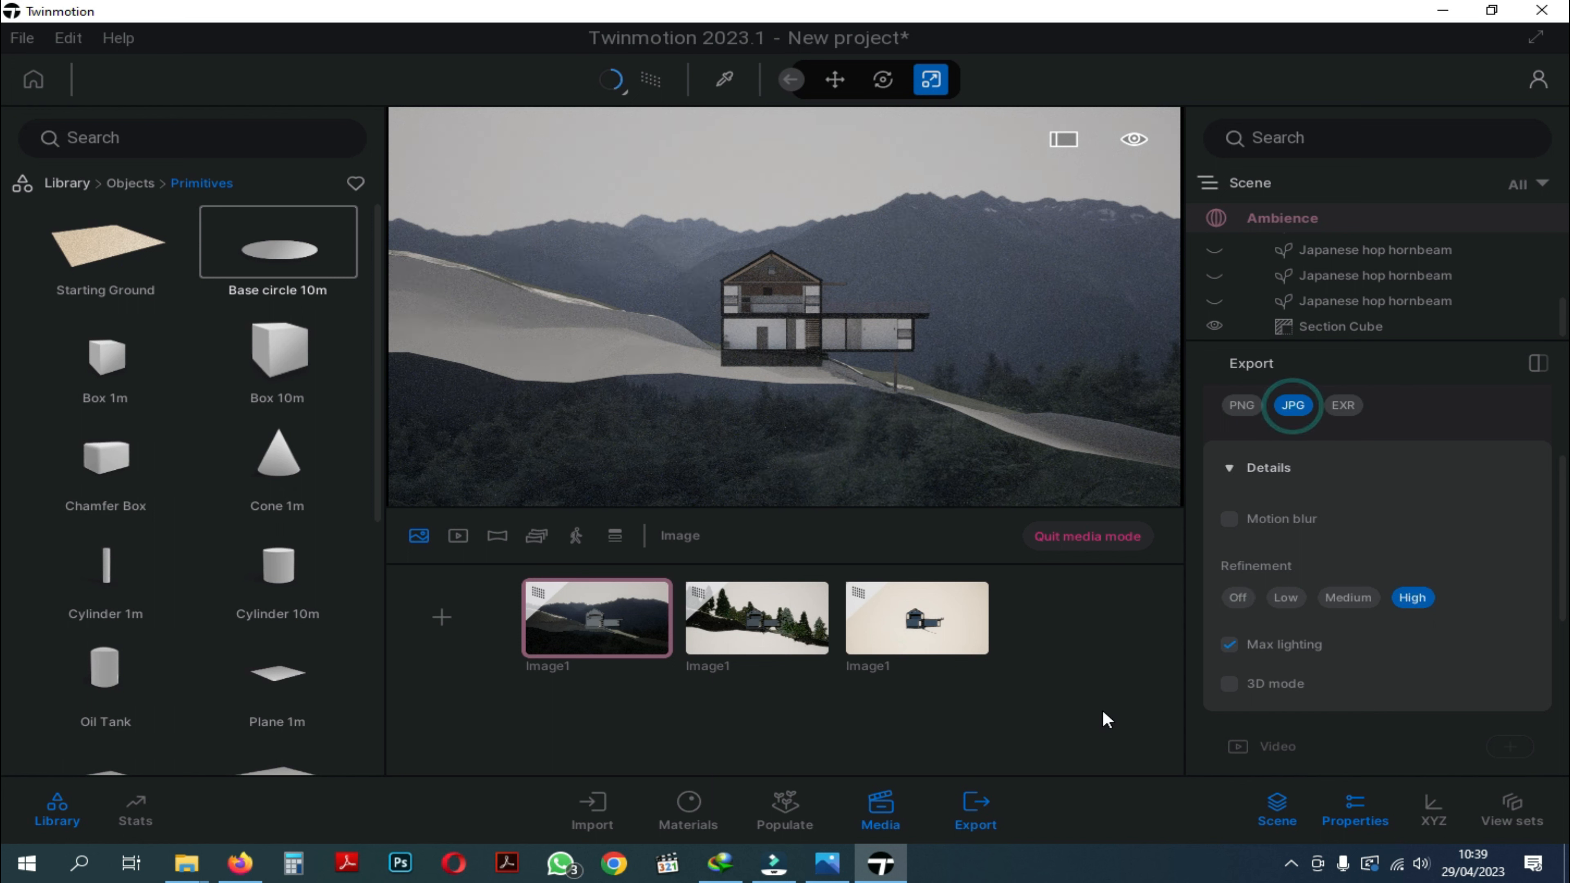
pyautogui.scroll(3, 1421, 430)
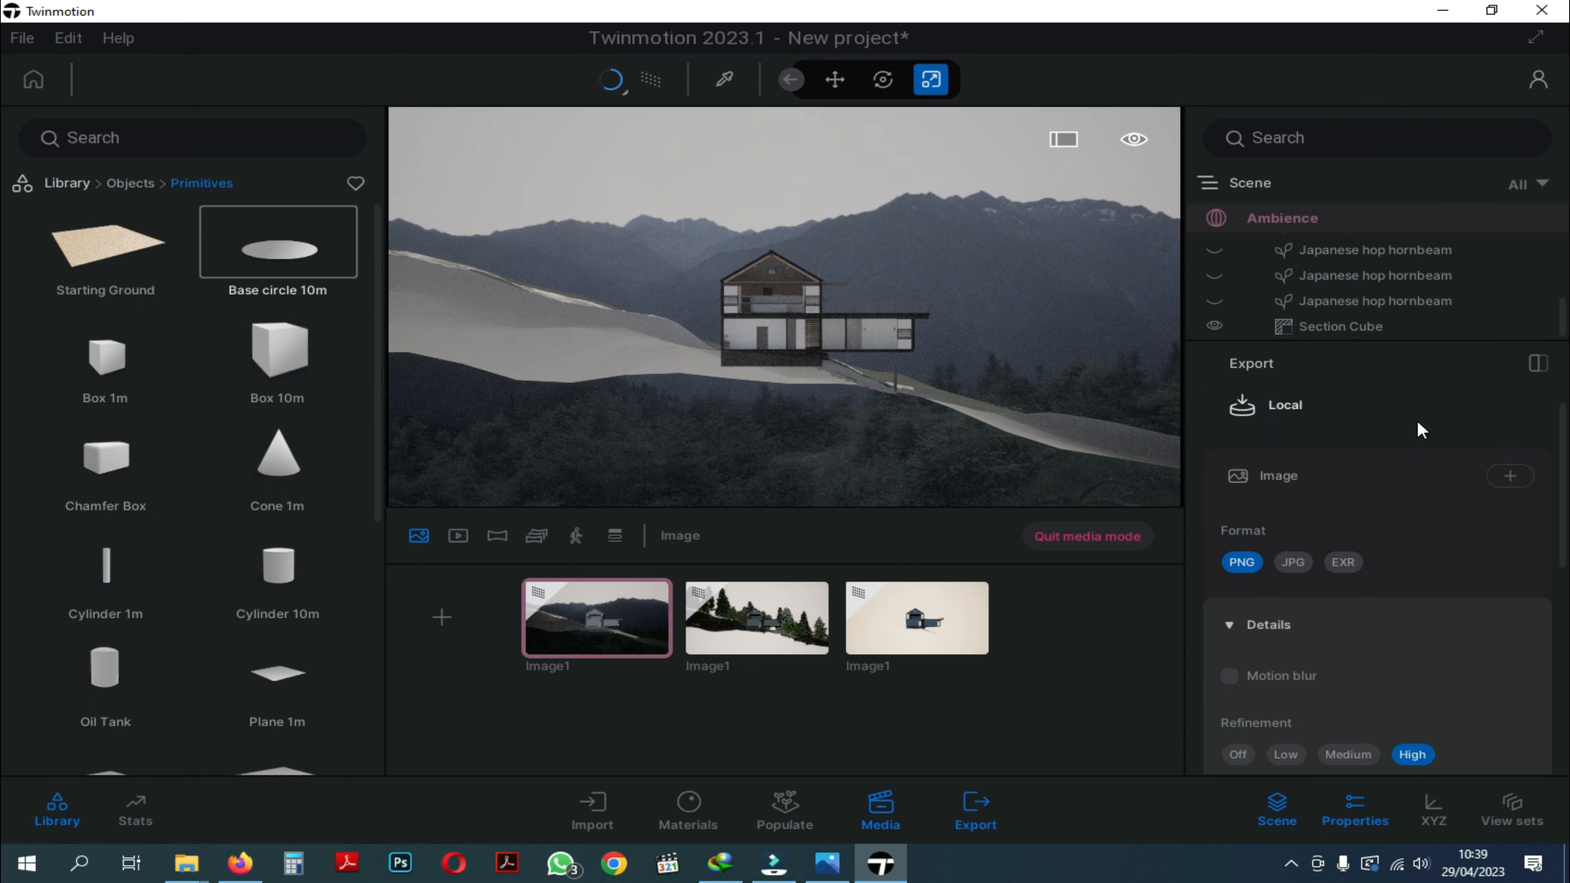
# Select all three images for export and export them to the "8227. Free Sketchup House Exterior Model Download" folder.
pyautogui.click(1491, 478)
pyautogui.click(1360, 423)
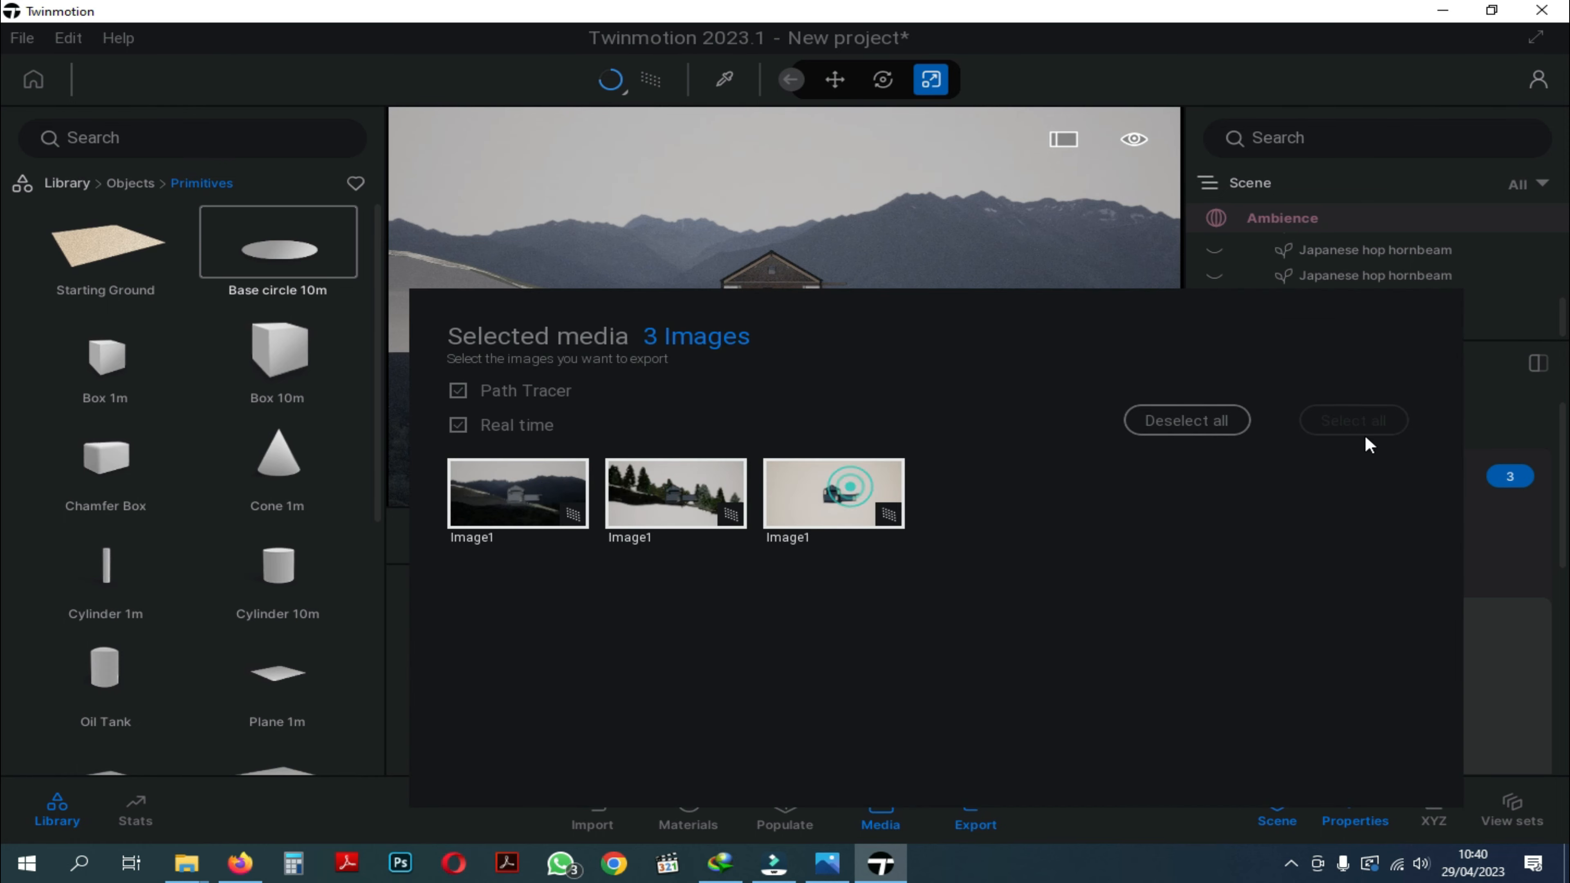
pyautogui.scroll(-5, 1458, 637)
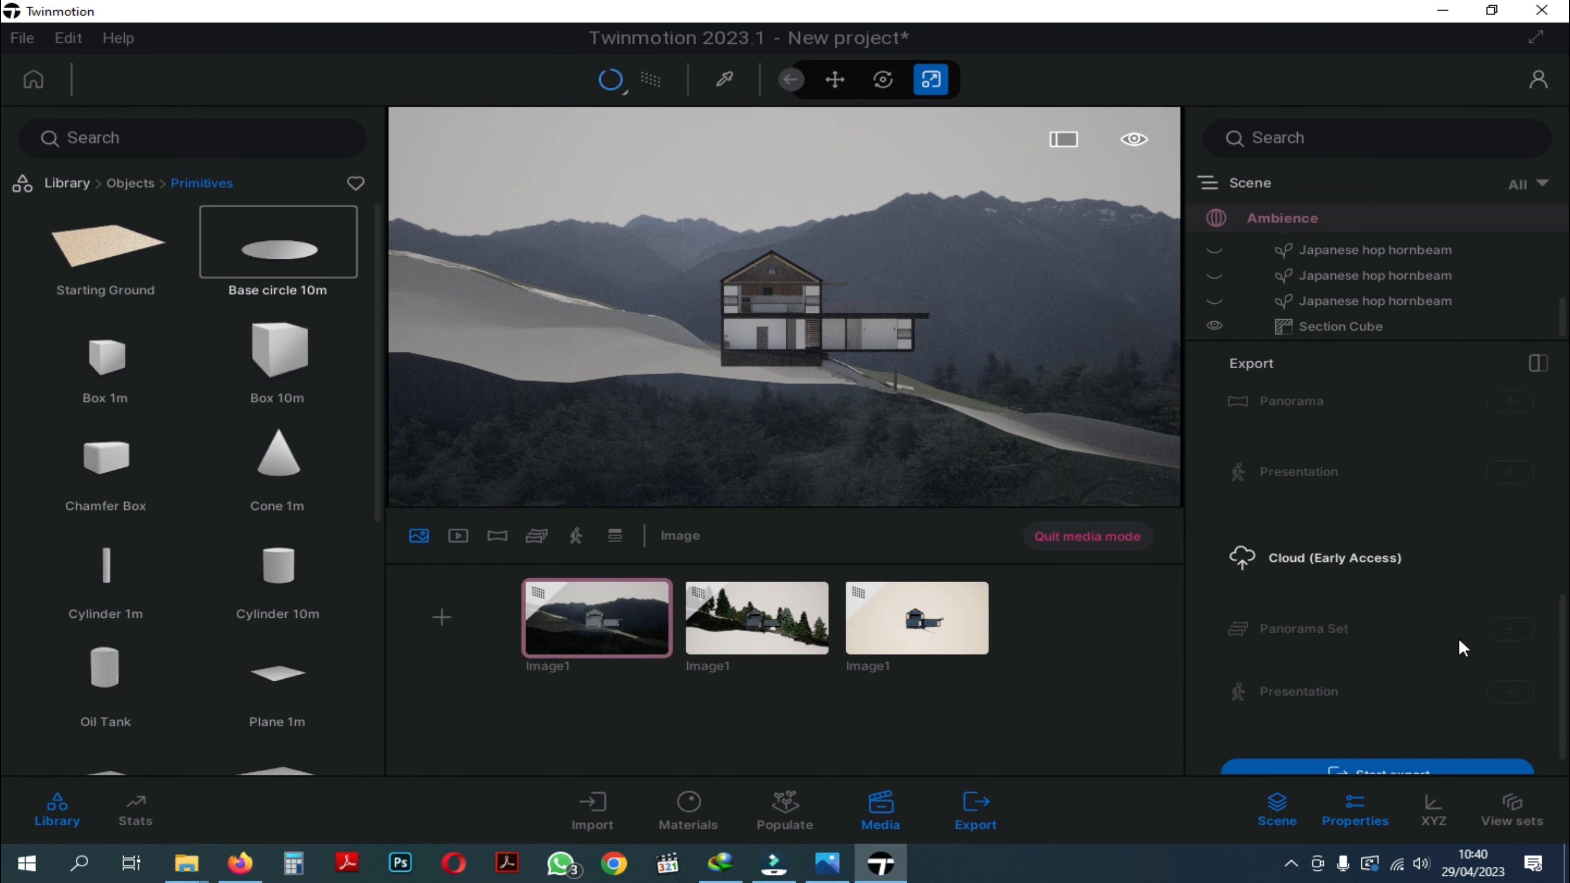
pyautogui.click(1411, 739)
pyautogui.doubleClick(346, 188)
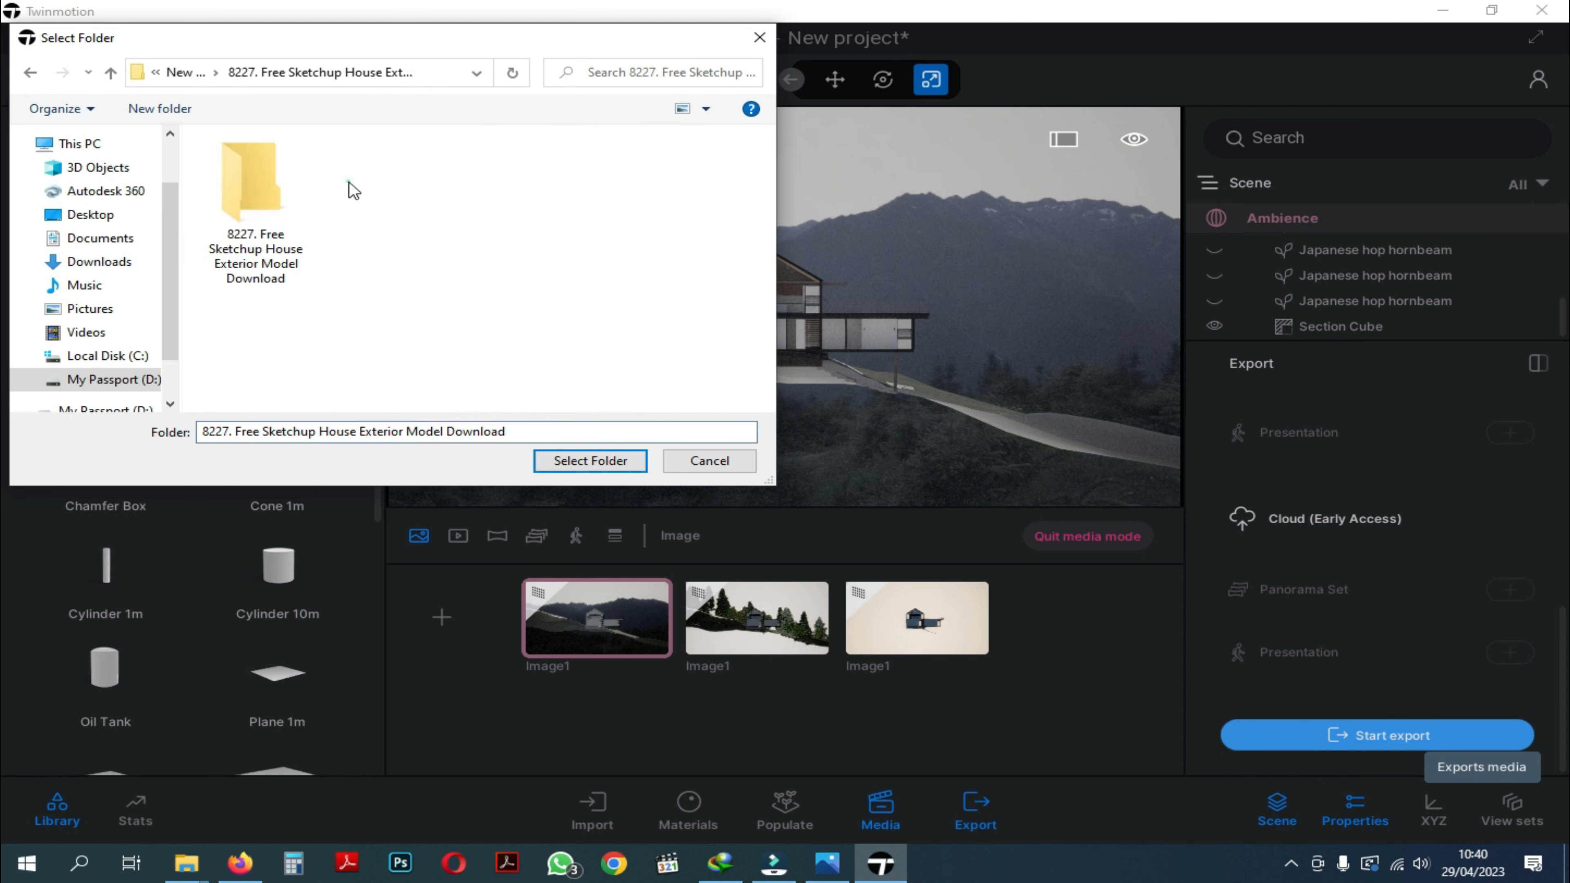
pyautogui.click(591, 461)
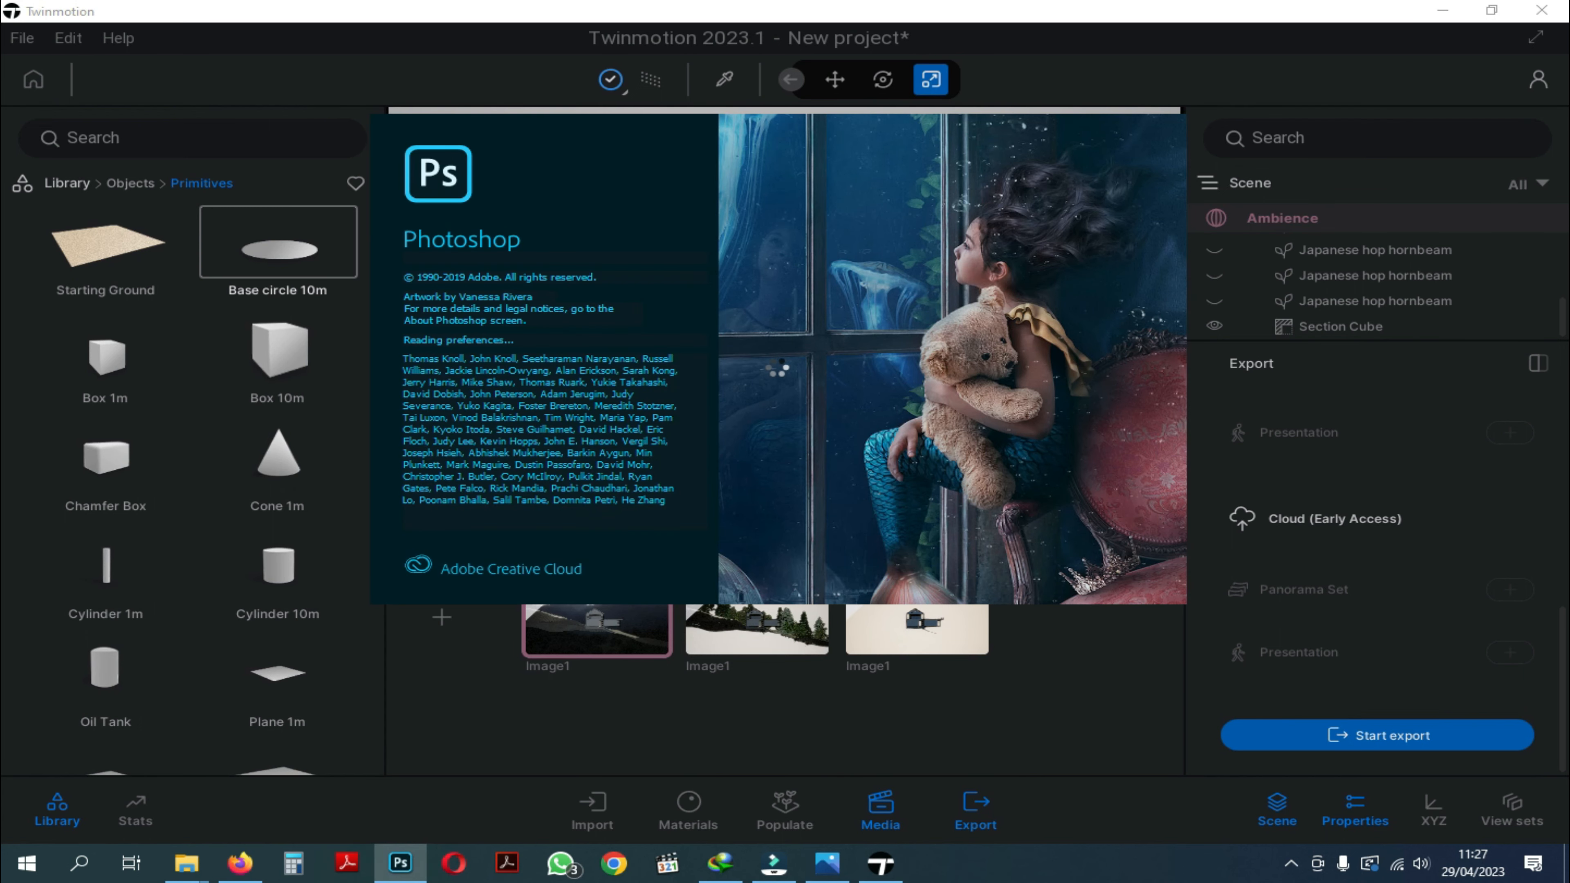
# Open the rendered Image1 from the outer "8227. Free Sketchup House Exterior Model Download" folder in Photoshop and close the Nik Collection panel.
pyautogui.moveTo(186, 863)
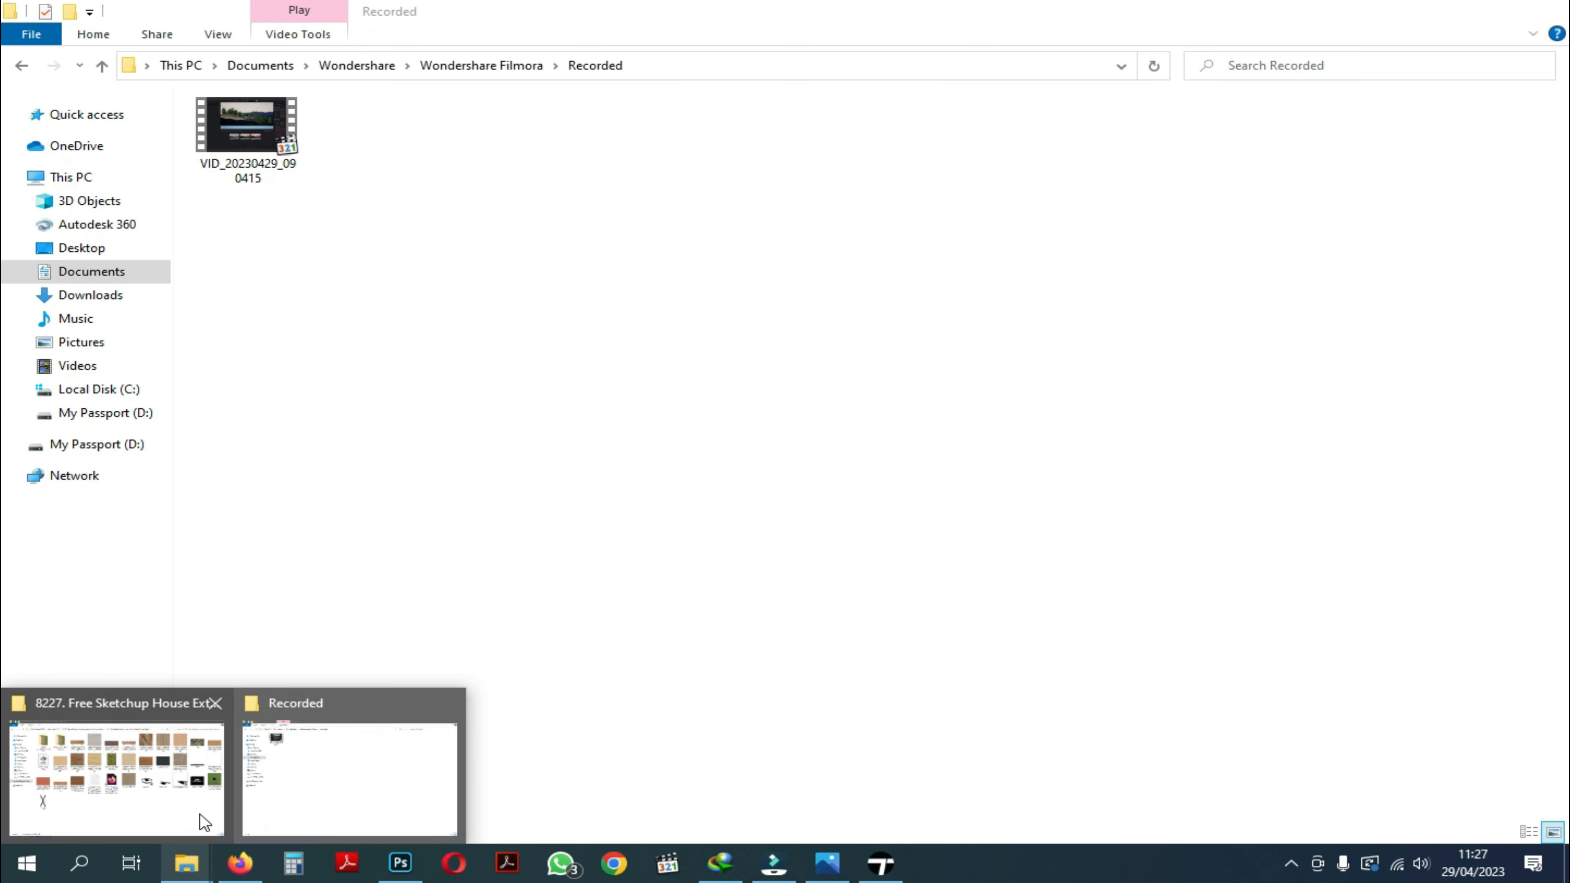
pyautogui.click(155, 815)
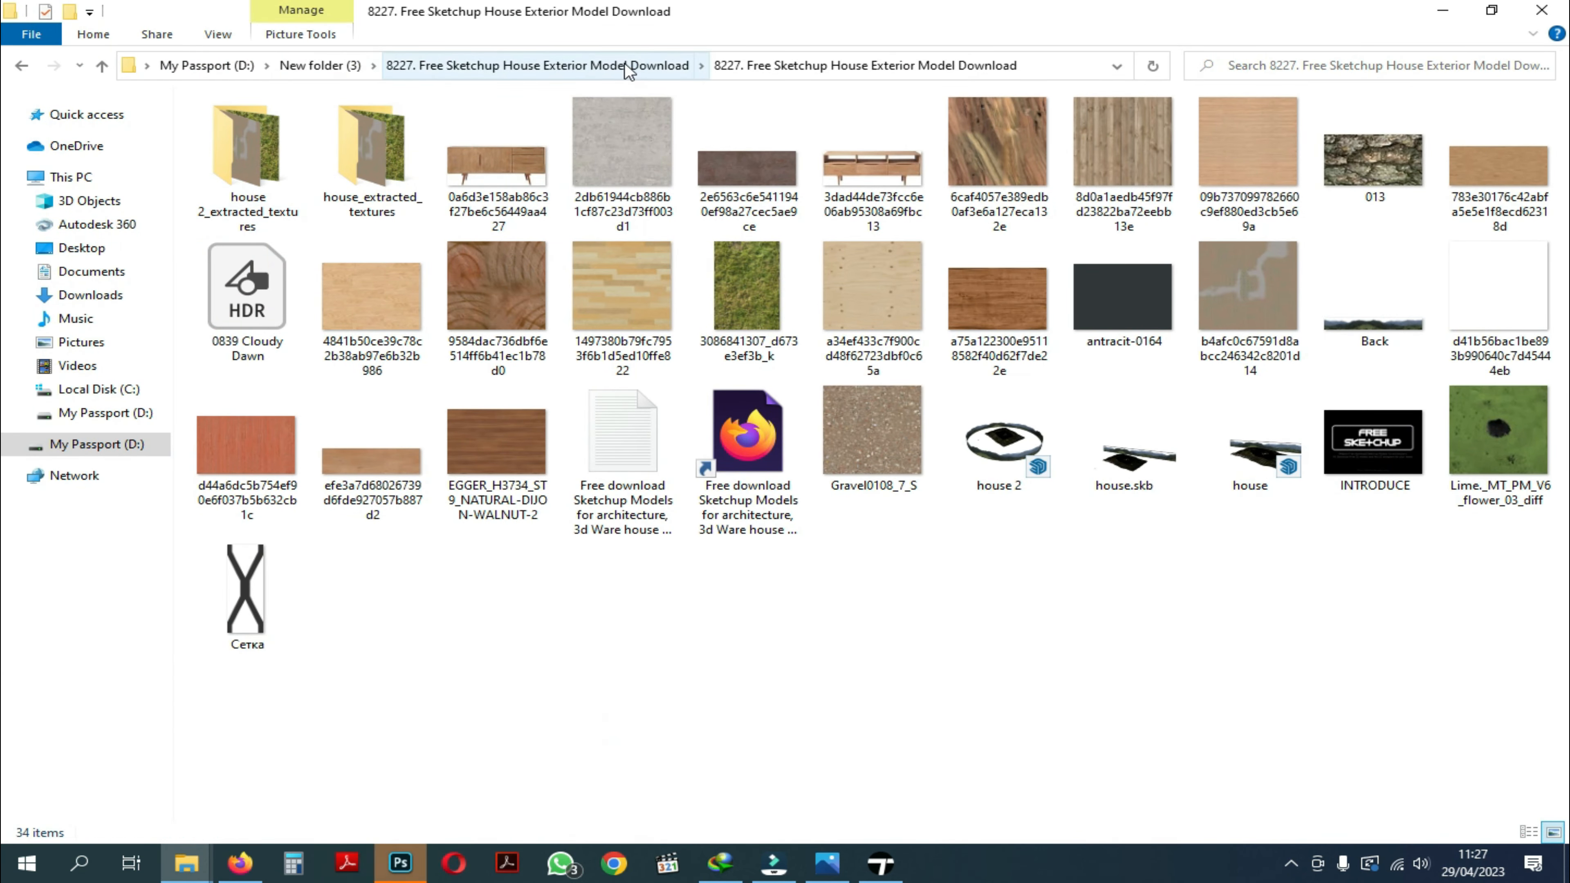
pyautogui.click(590, 65)
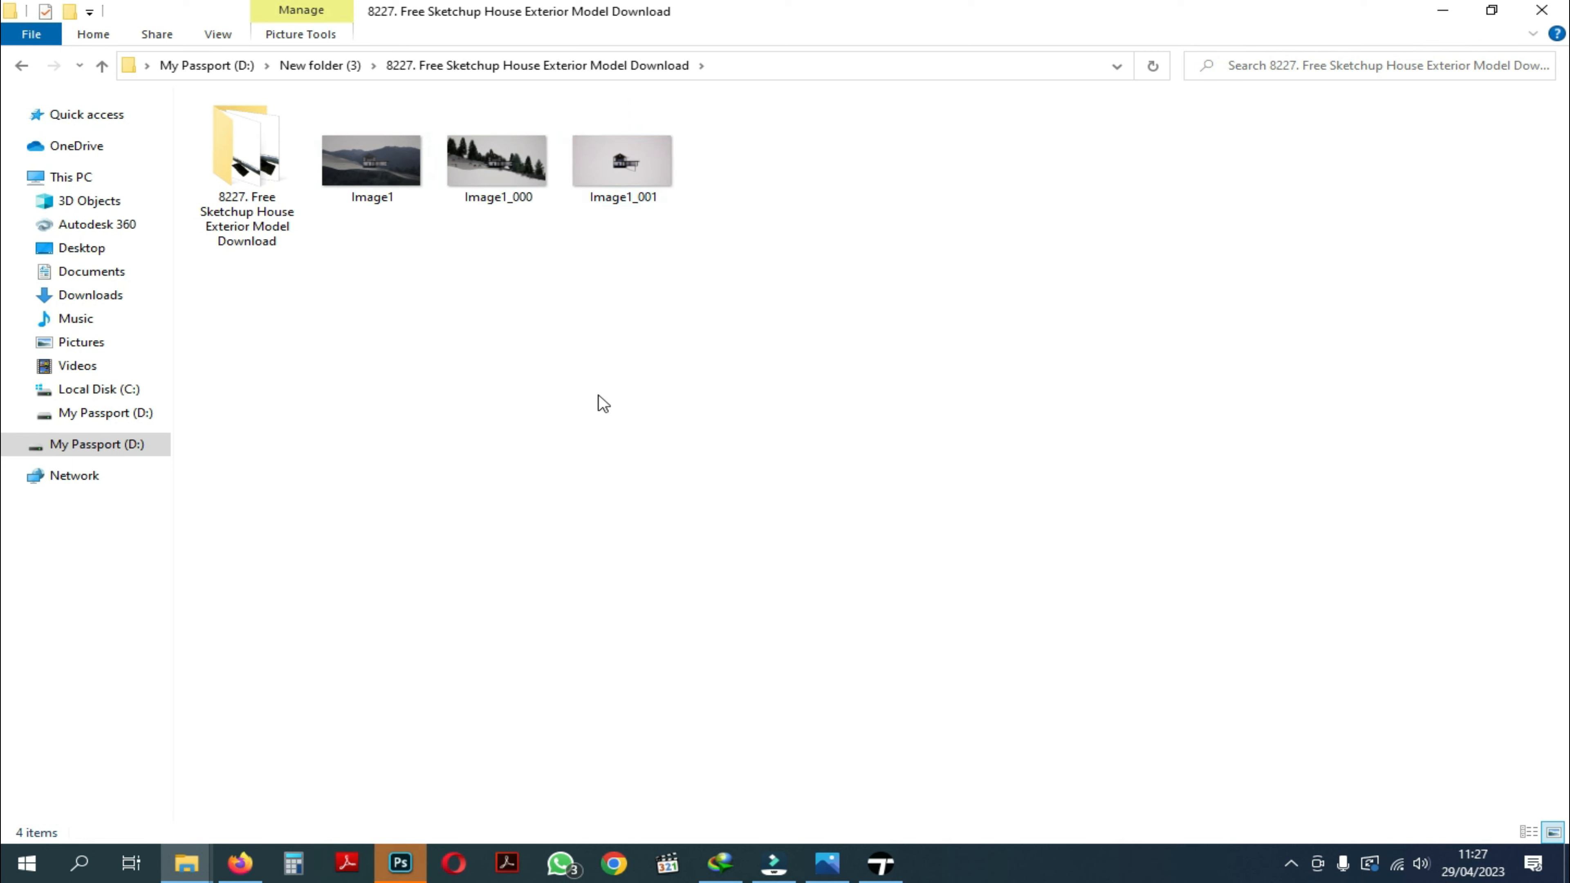
pyautogui.click(401, 847)
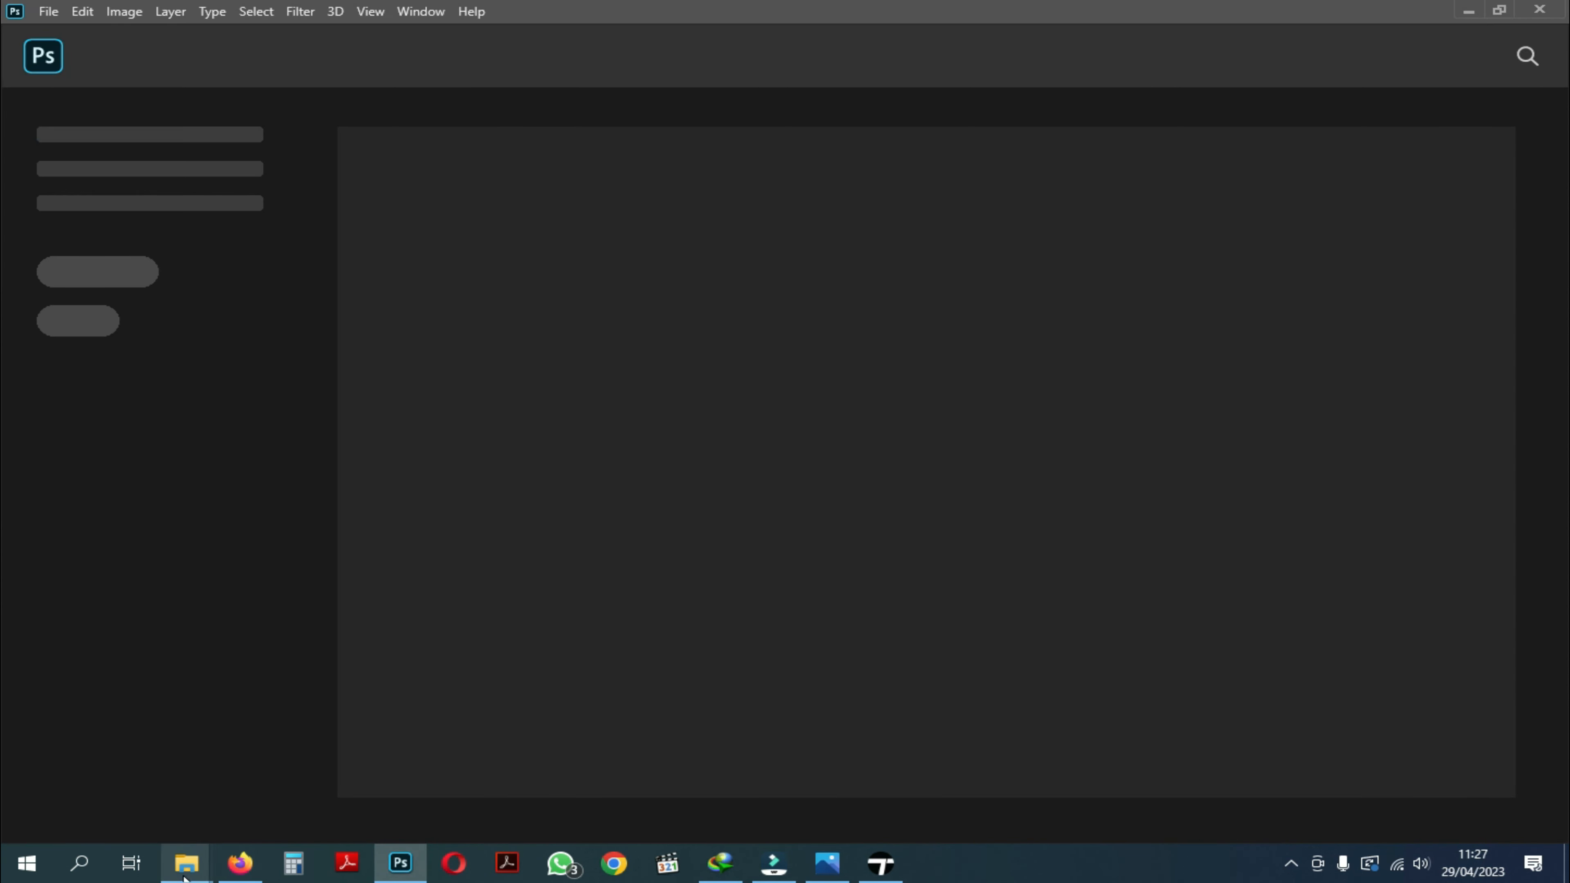
pyautogui.moveTo(186, 863)
pyautogui.click(220, 771)
pyautogui.moveTo(374, 168); pyautogui.dragTo(701, 466)
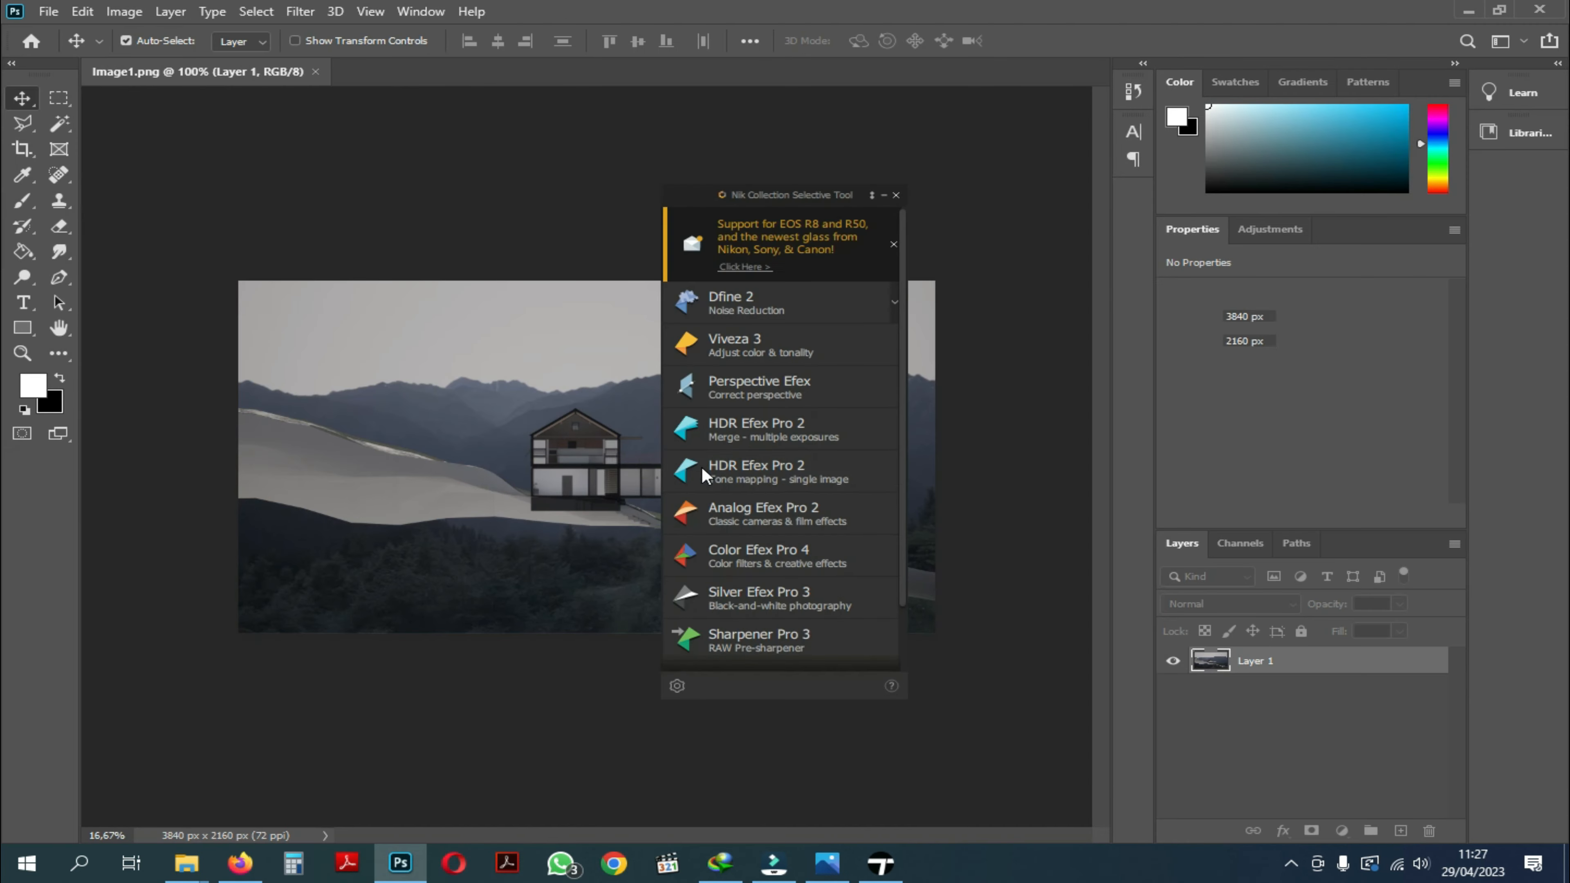
pyautogui.click(896, 195)
# Place the Image1_000 and Image1_001 renders from the export folder into the Image1.png document as layers.
pyautogui.moveTo(186, 862)
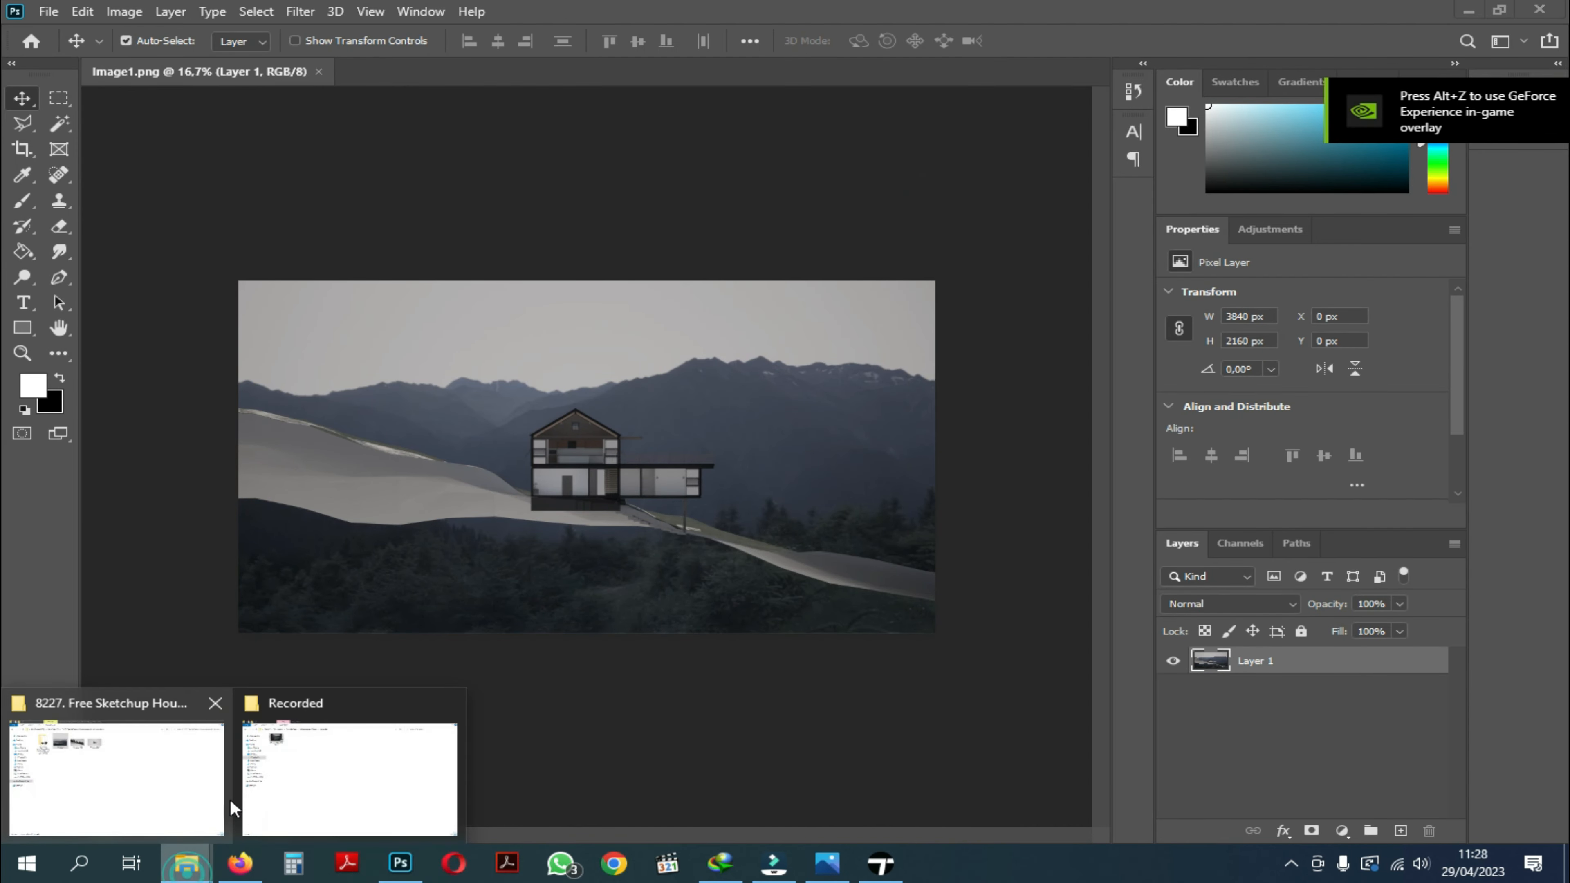
pyautogui.click(161, 782)
pyautogui.moveTo(674, 357); pyautogui.dragTo(442, 99)
pyautogui.moveTo(483, 154); pyautogui.dragTo(554, 462)
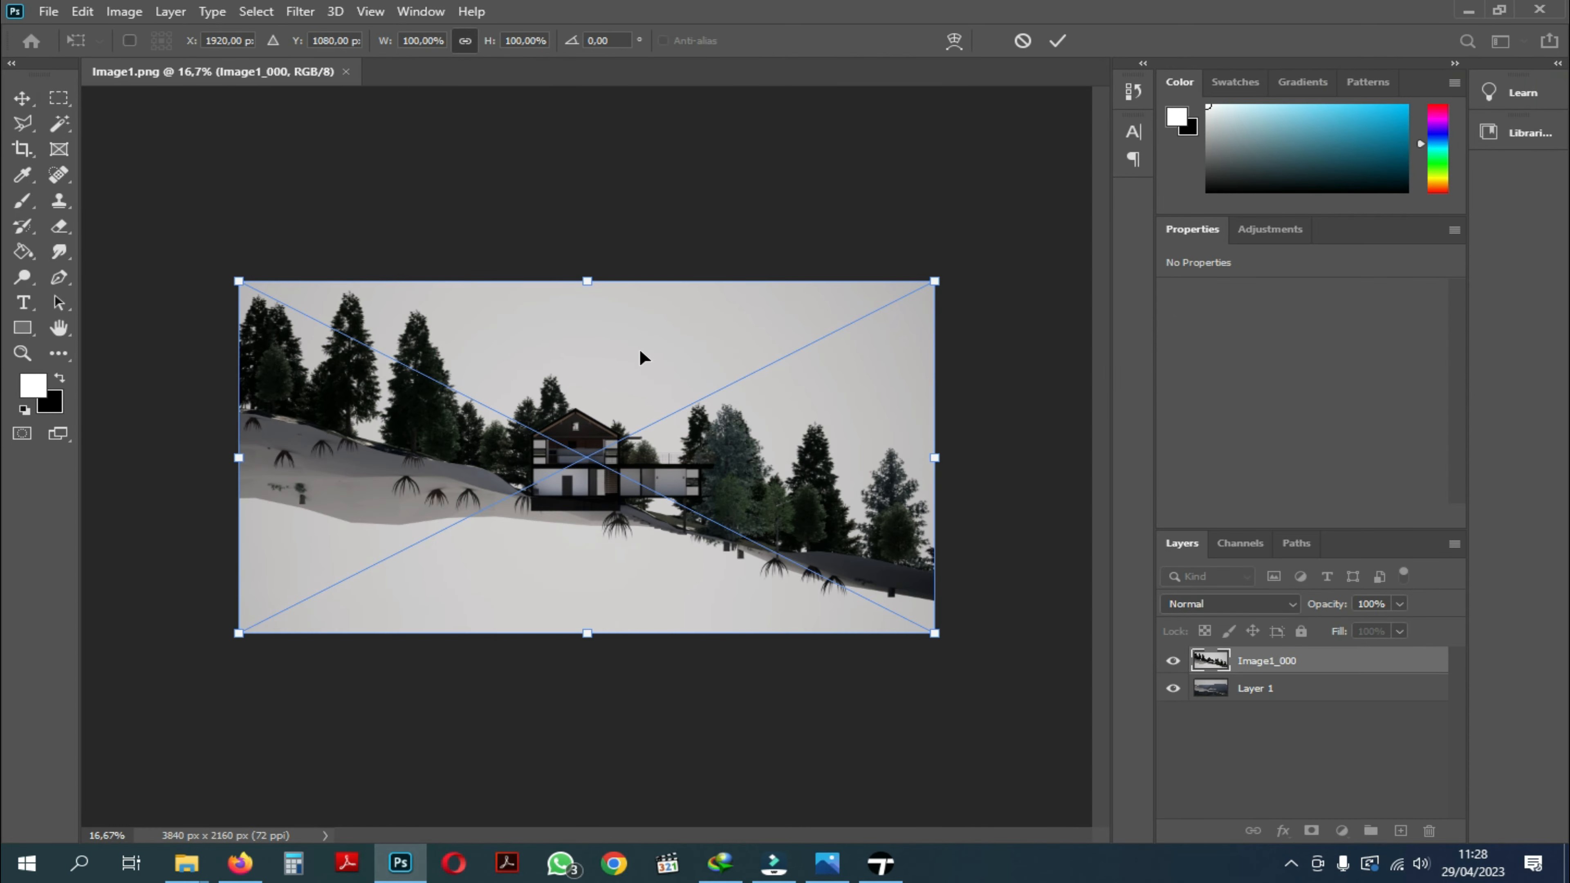
pyautogui.press('Return')
pyautogui.doubleClick(640, 352)
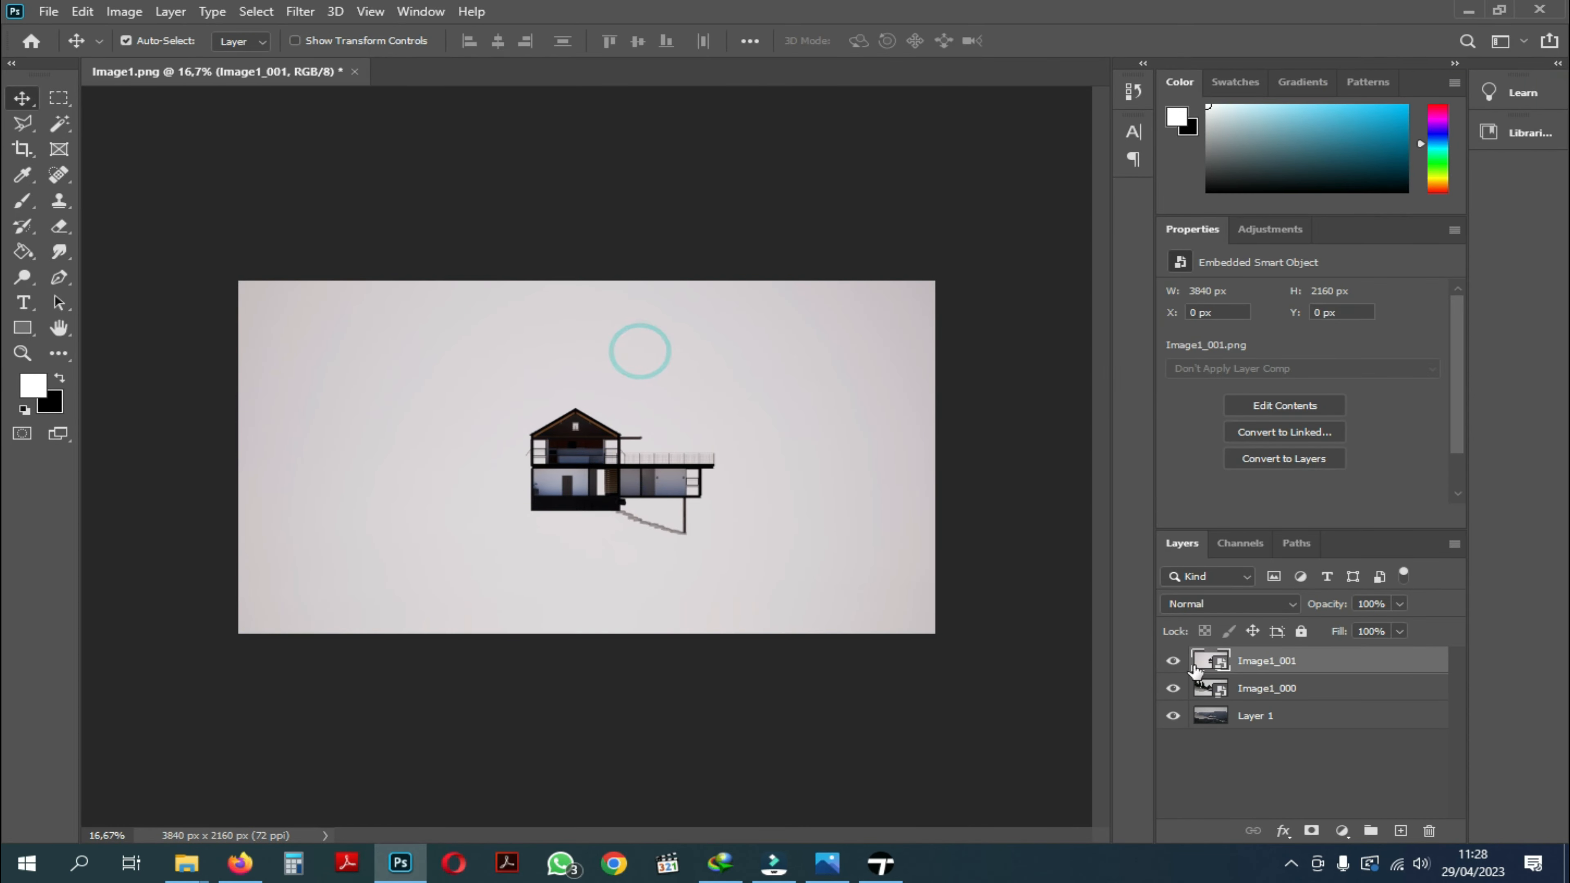
# Rasterize the Image1_001 and Image1_000 layers, keeping Image1_001 visible.
pyautogui.rightClick(1281, 667)
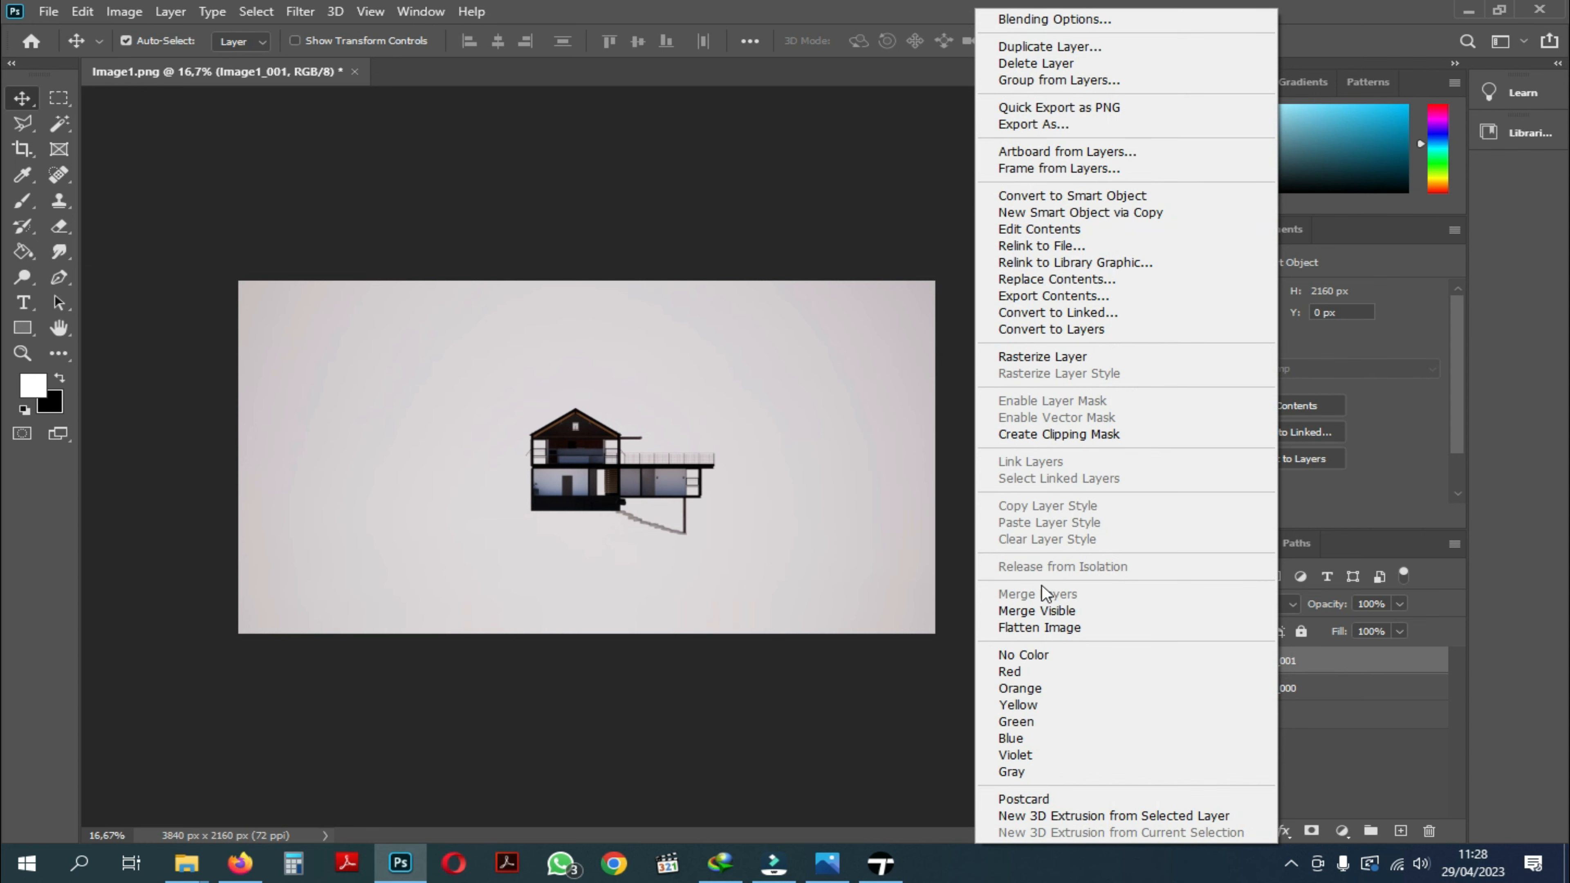
pyautogui.click(1043, 353)
pyautogui.click(1293, 688)
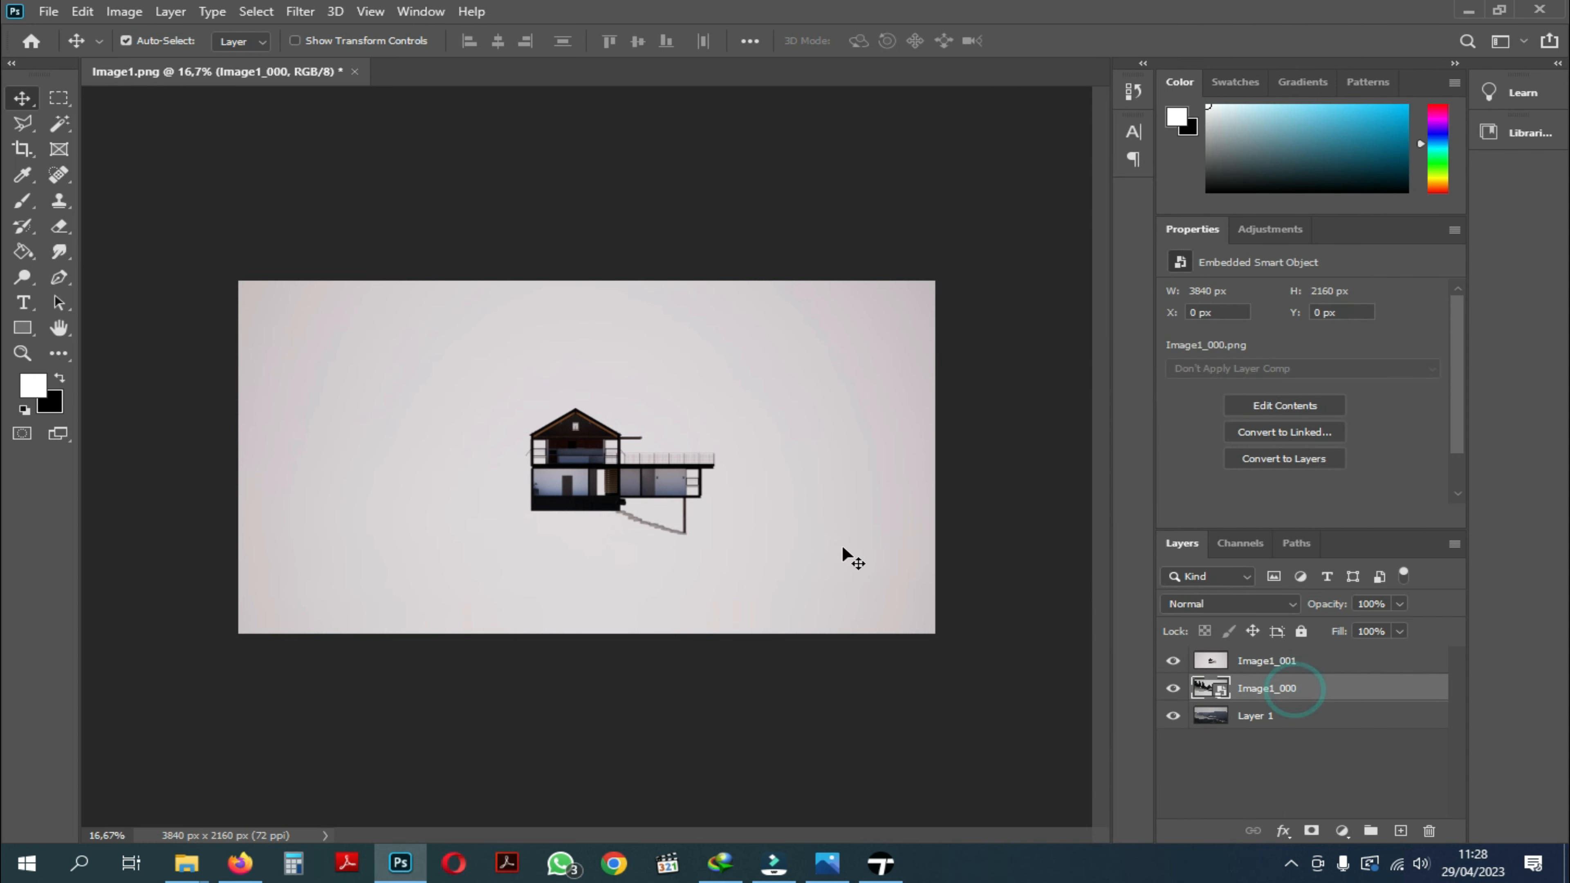
pyautogui.click(1172, 661)
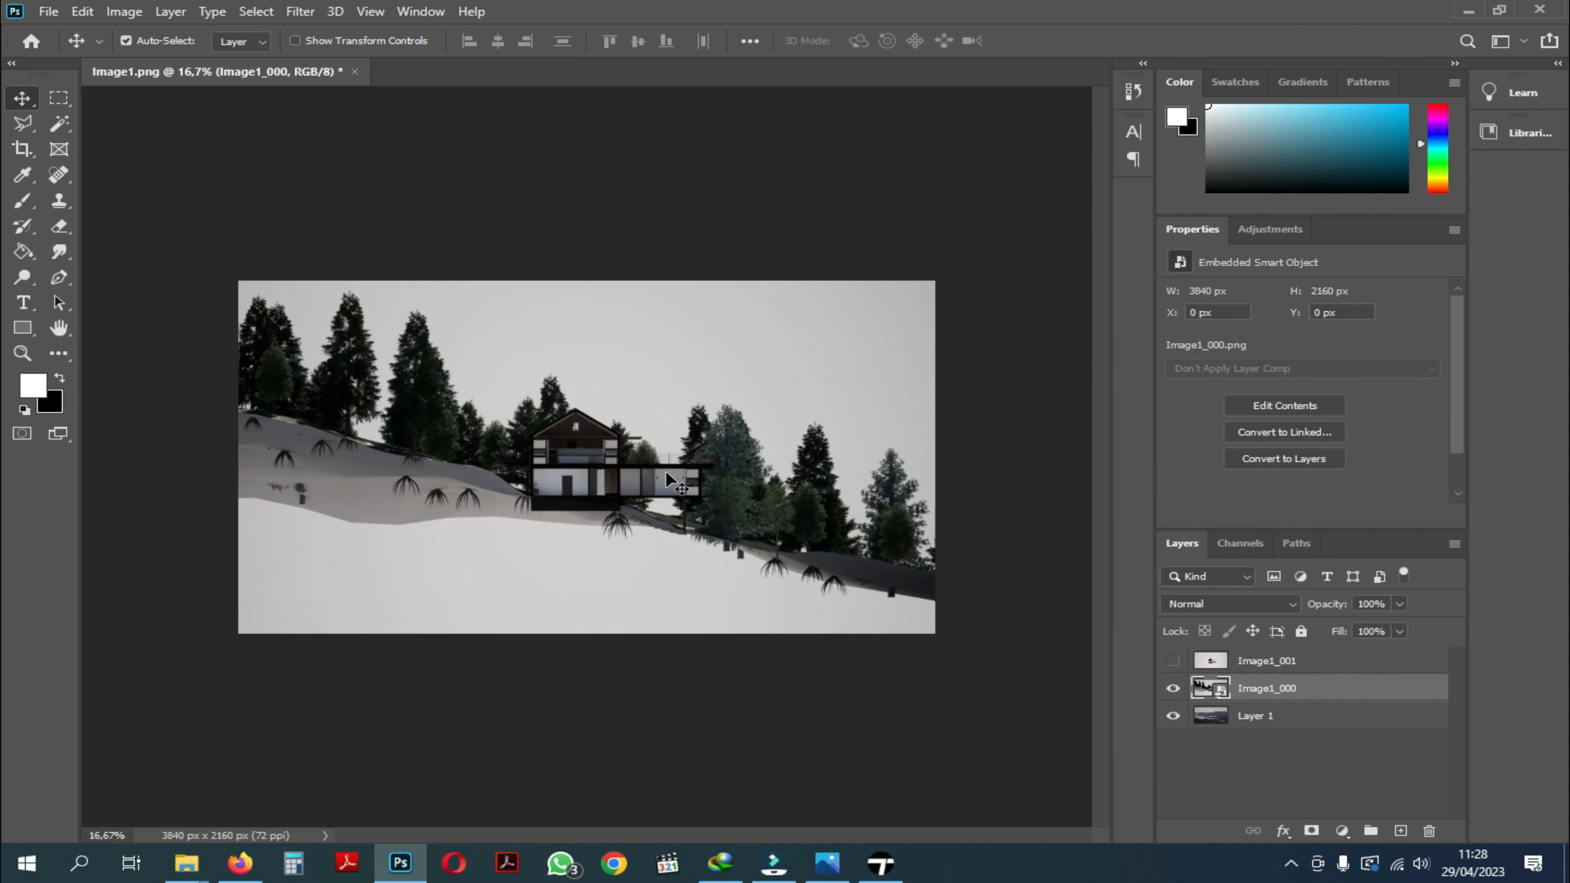
pyautogui.rightClick(1261, 690)
pyautogui.click(1301, 357)
pyautogui.click(1173, 660)
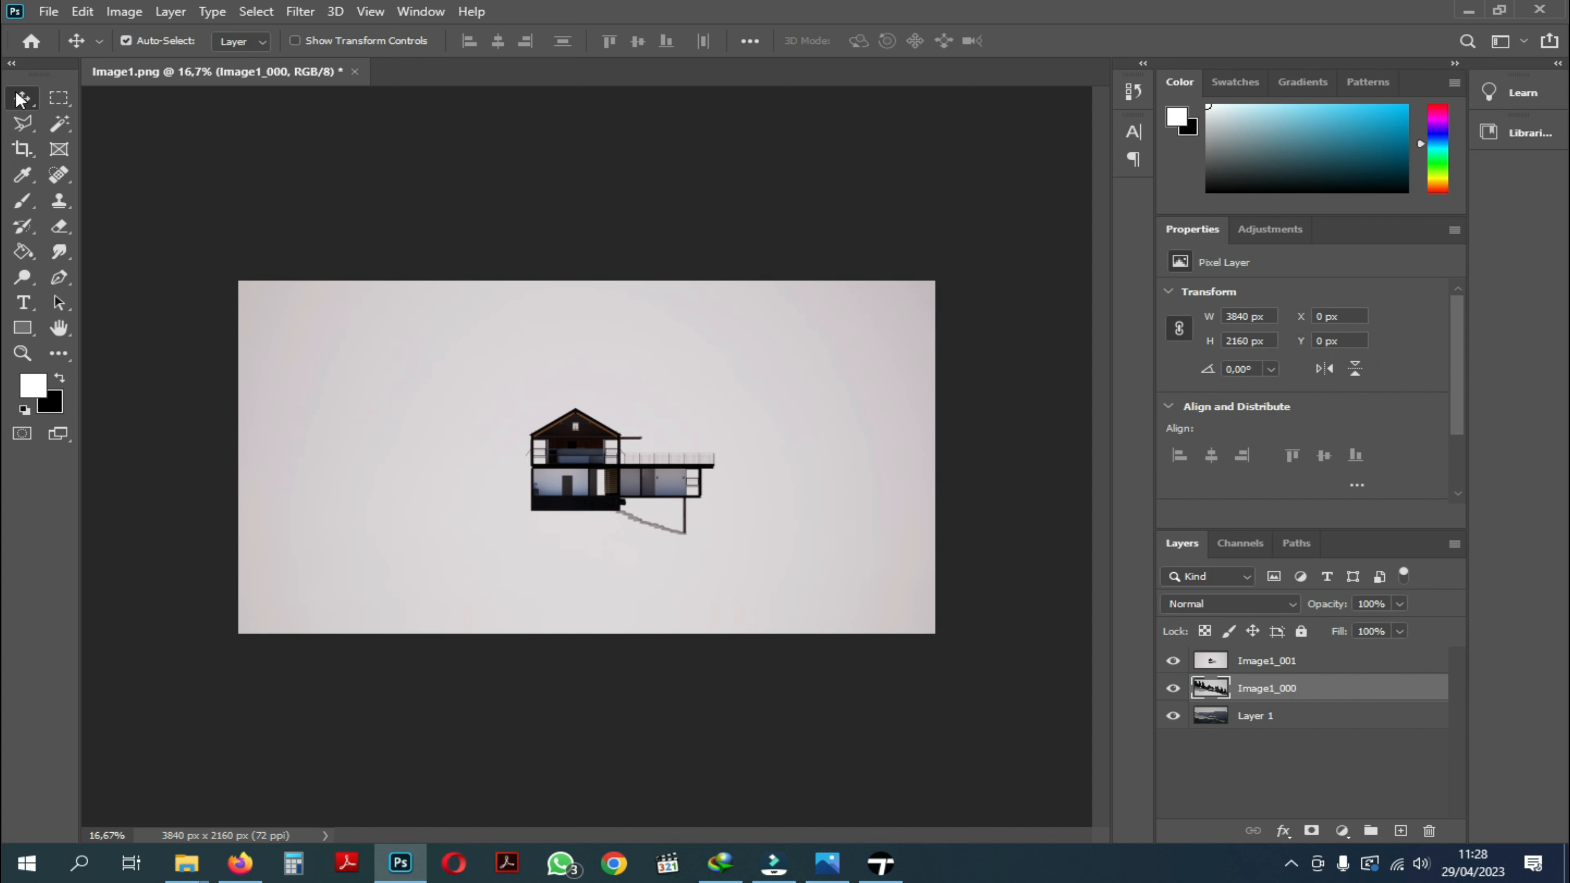
# Try to remove the plain backdrop around the house on the Image1_001 layer with the Magic Wand.
pyautogui.click(58, 124)
pyautogui.click(397, 352)
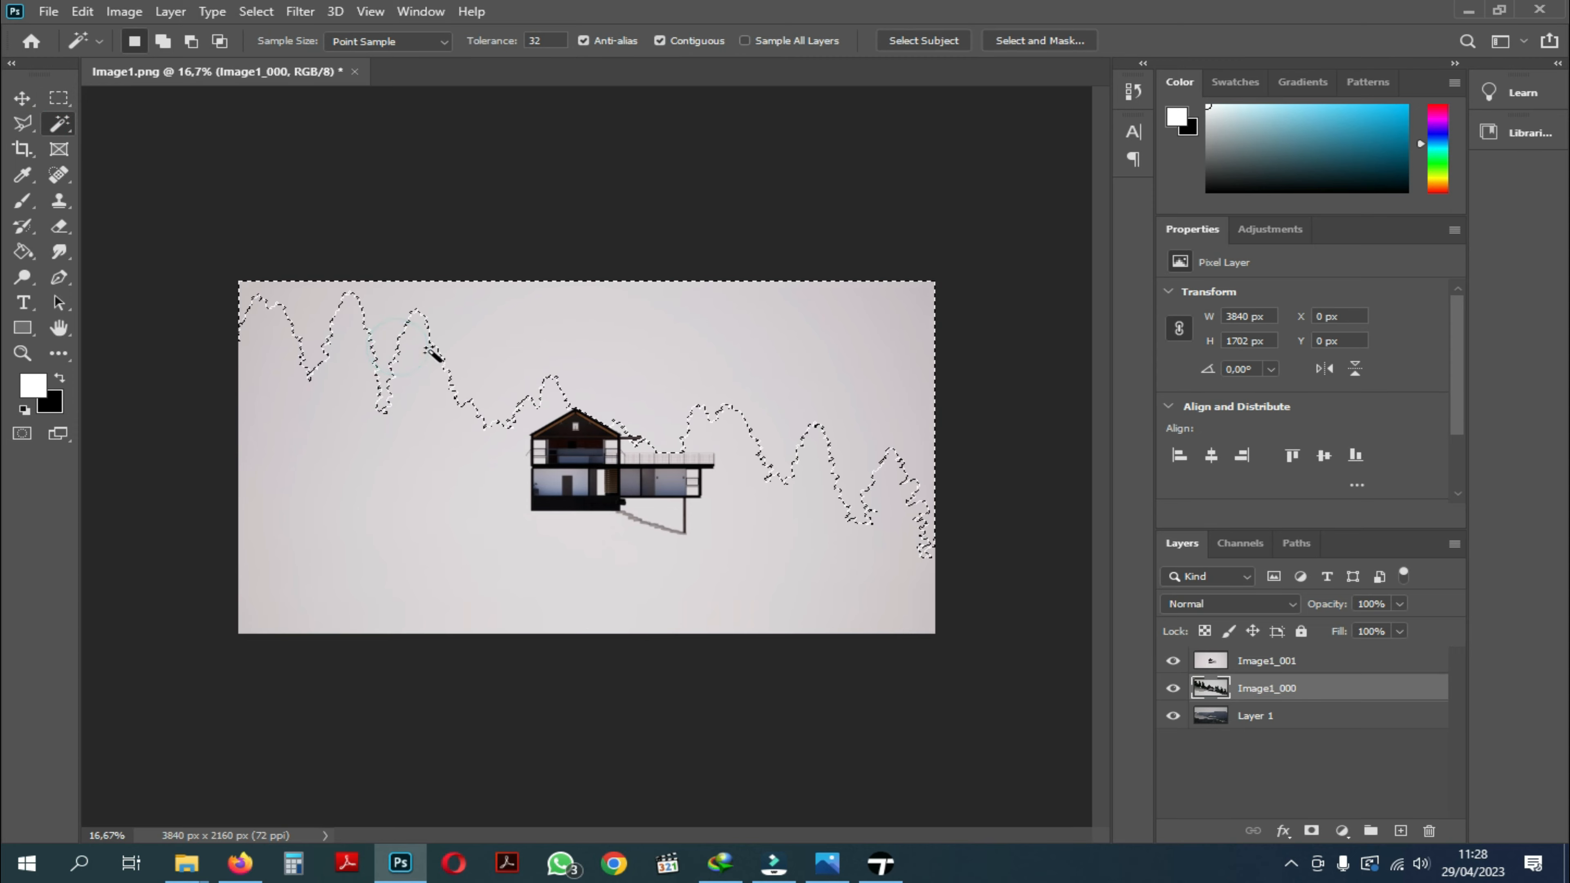
pyautogui.hotkey('ctrl', 'd')
pyautogui.click(1297, 660)
pyautogui.click(647, 366)
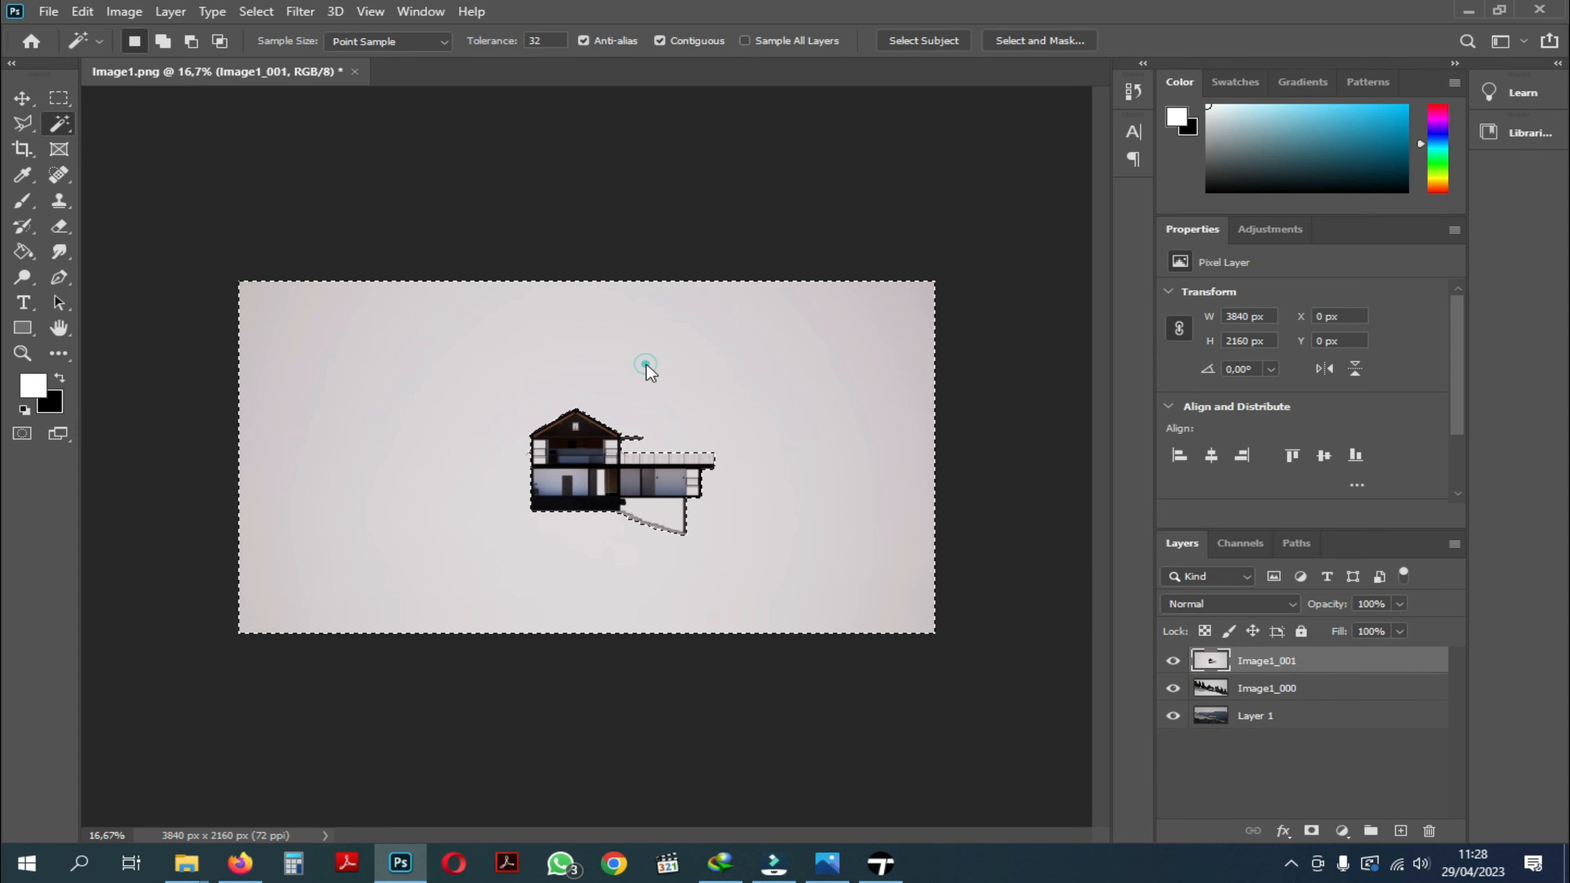
pyautogui.press('Delete')
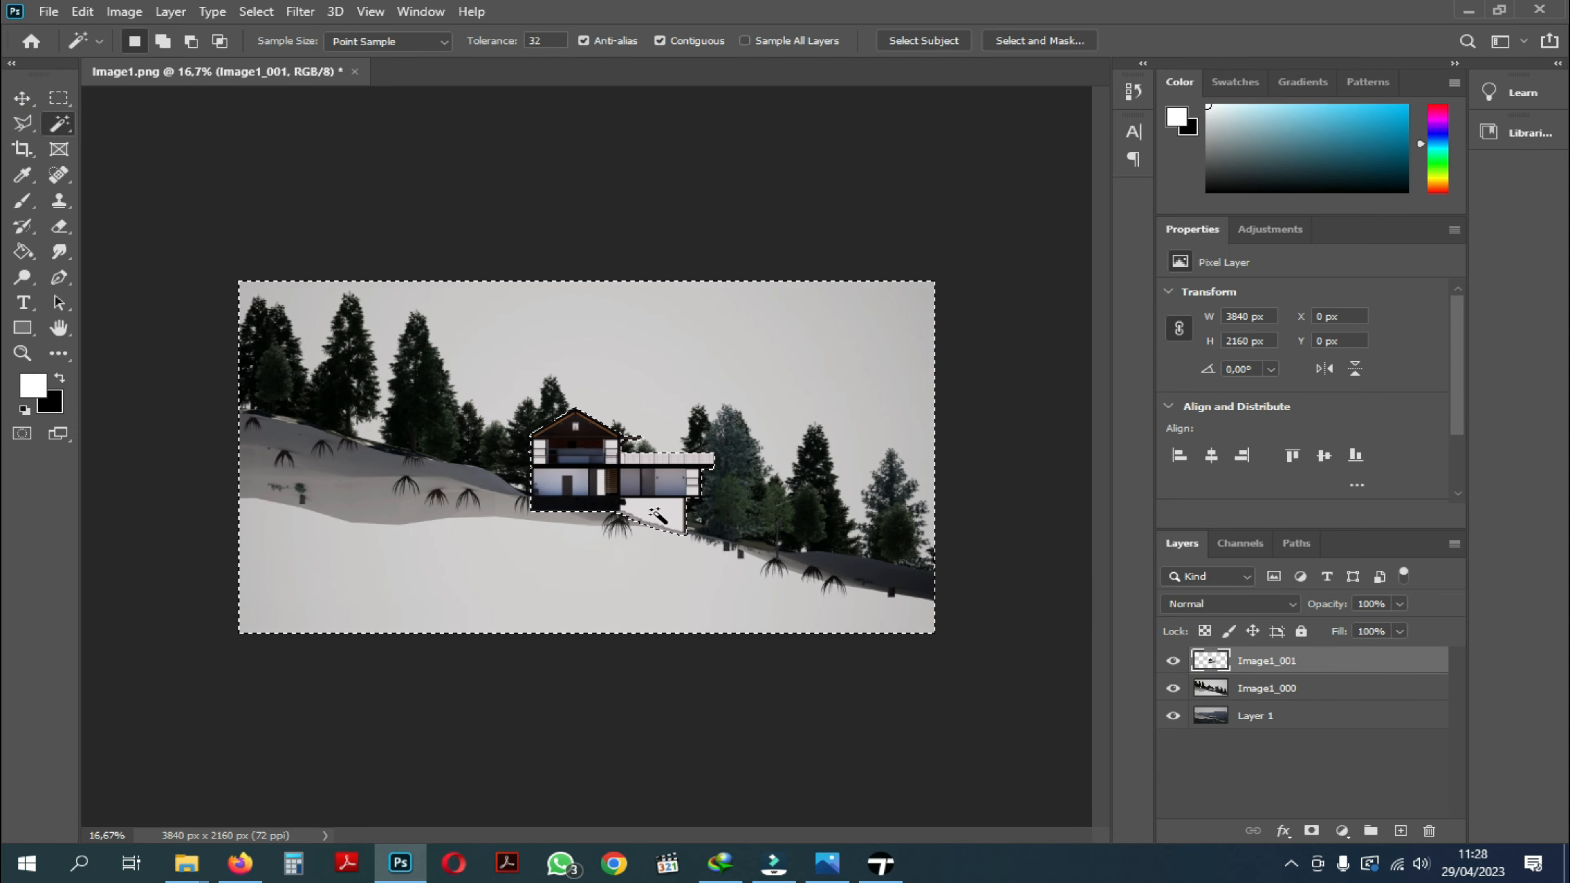
# Try to clear the backdrop beneath the raised wing and in the upper-floor window panes beside the terrace on Image1_001.
pyautogui.click(659, 520)
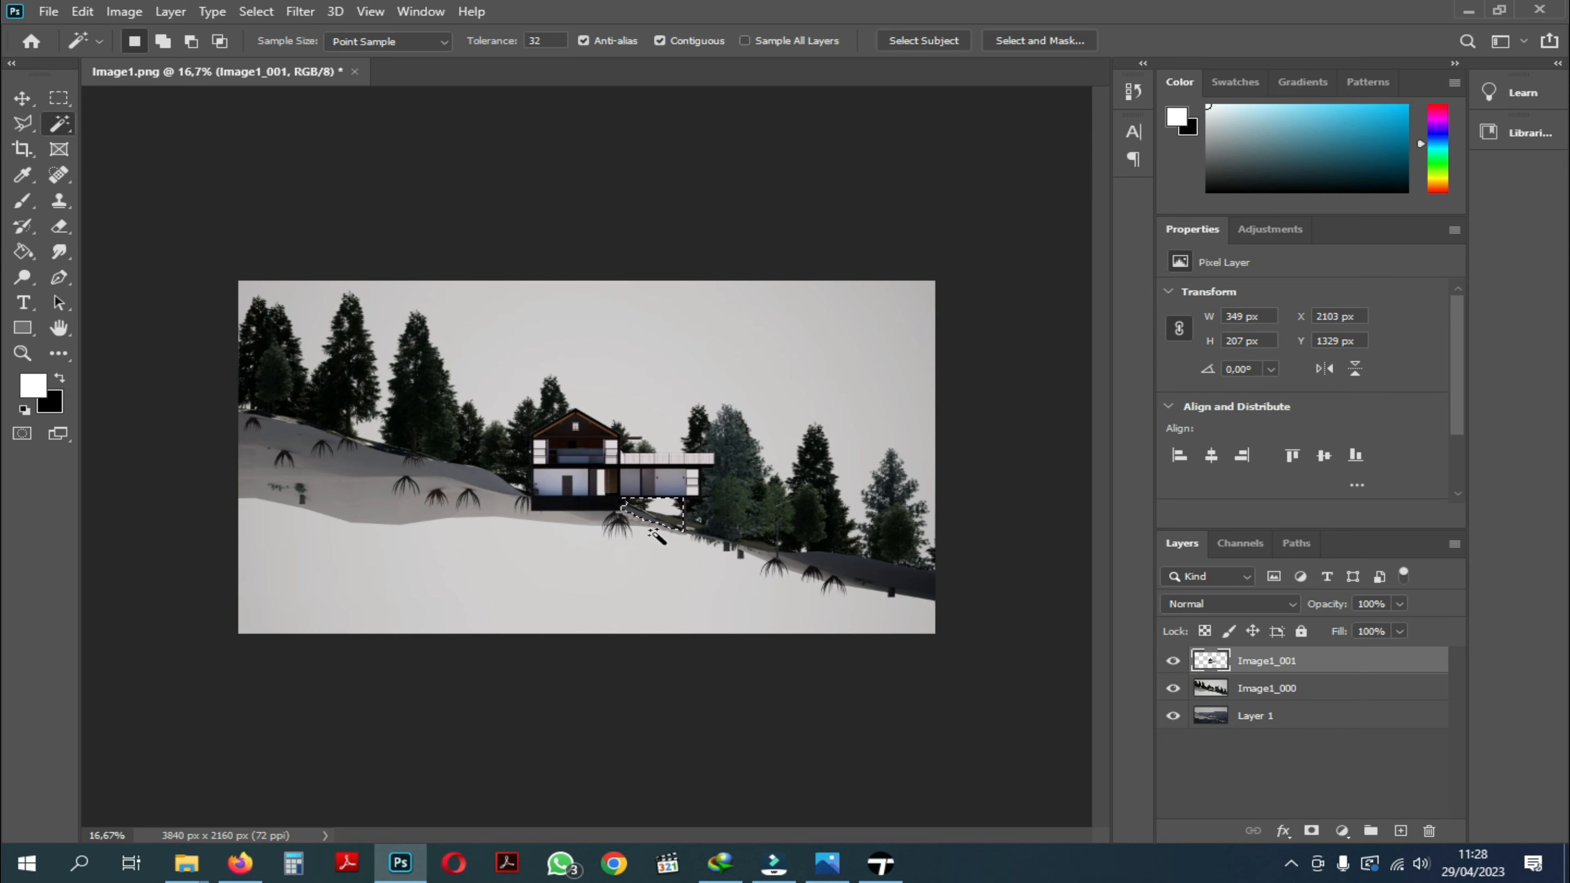
pyautogui.keyDown('alt'); pyautogui.scroll(5, 667, 520); pyautogui.keyUp('alt')
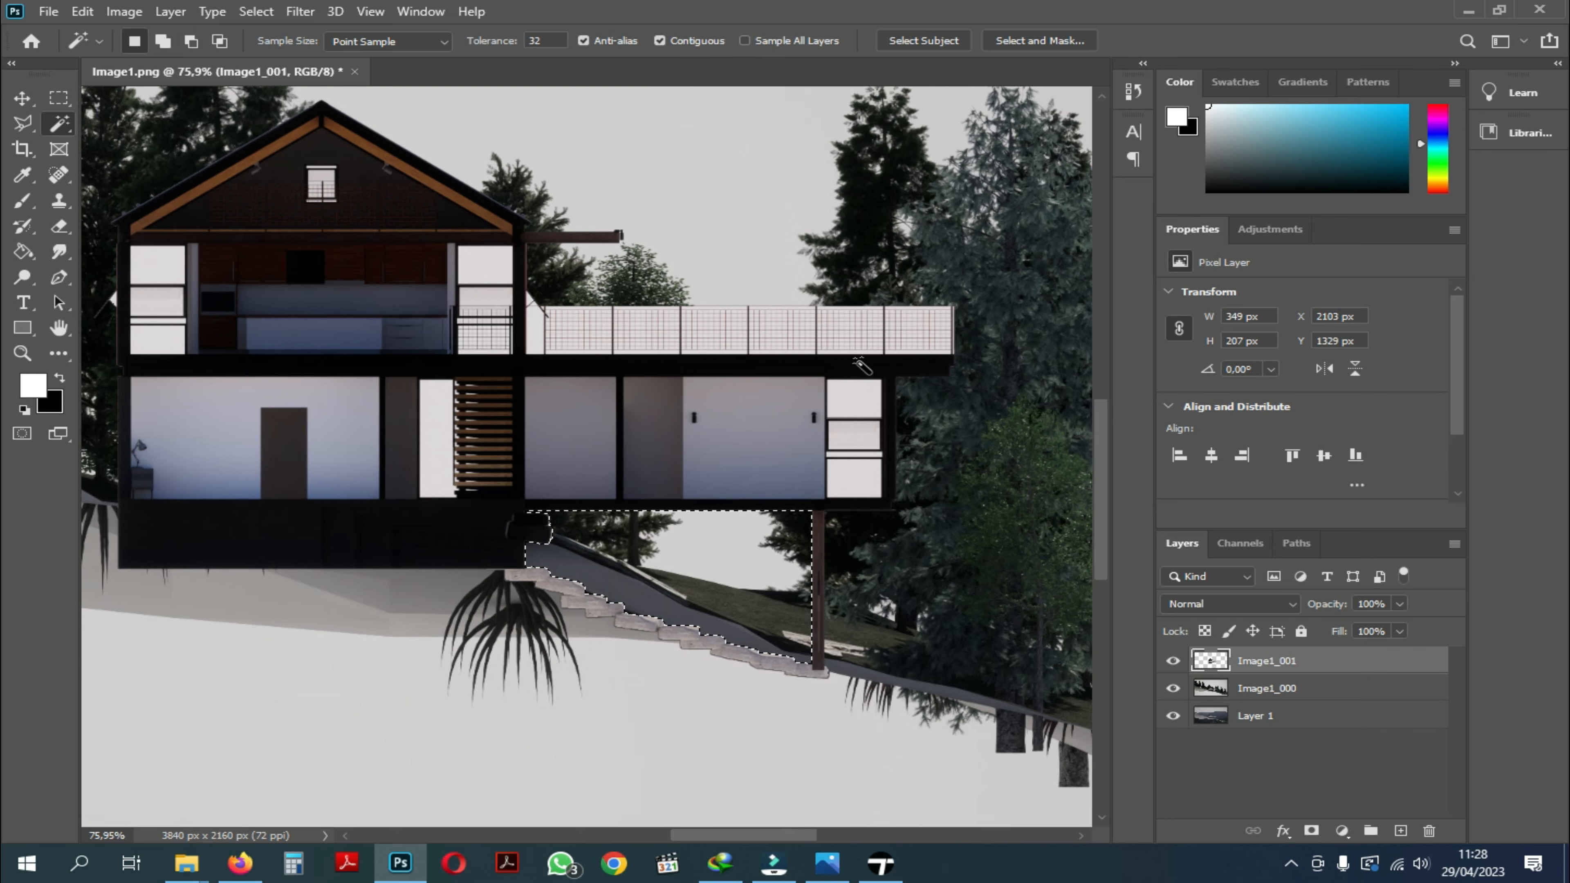
pyautogui.keyDown('alt'); pyautogui.scroll(5, 900, 322); pyautogui.keyUp('alt')
pyautogui.keyDown('alt'); pyautogui.scroll(2, 779, 296); pyautogui.keyUp('alt')
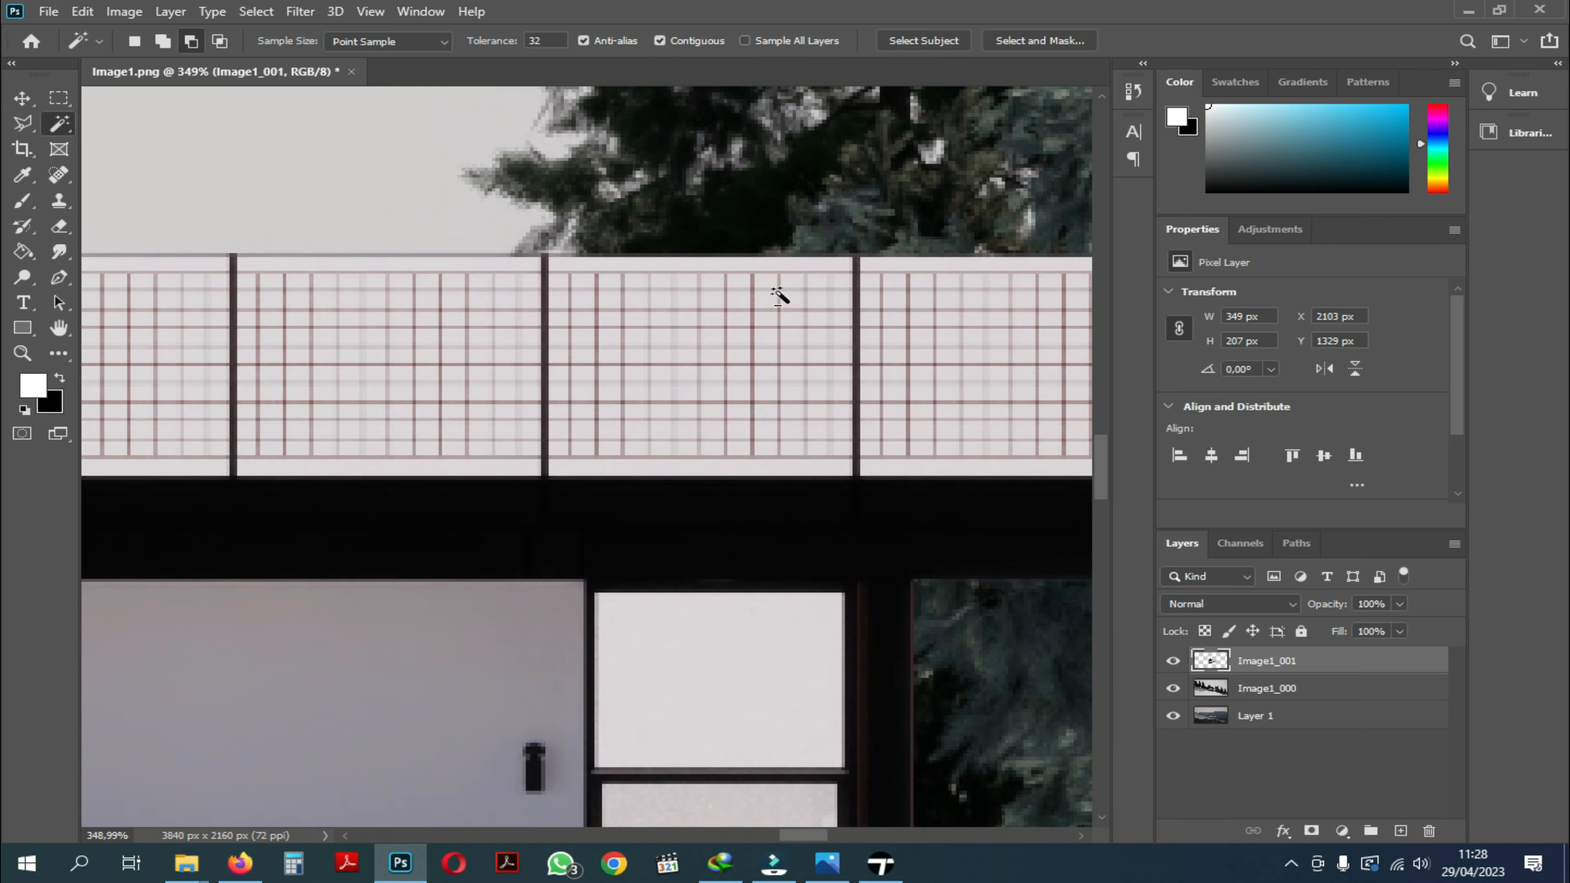
pyautogui.keyDown('alt'); pyautogui.scroll(-7, 777, 308); pyautogui.keyUp('alt')
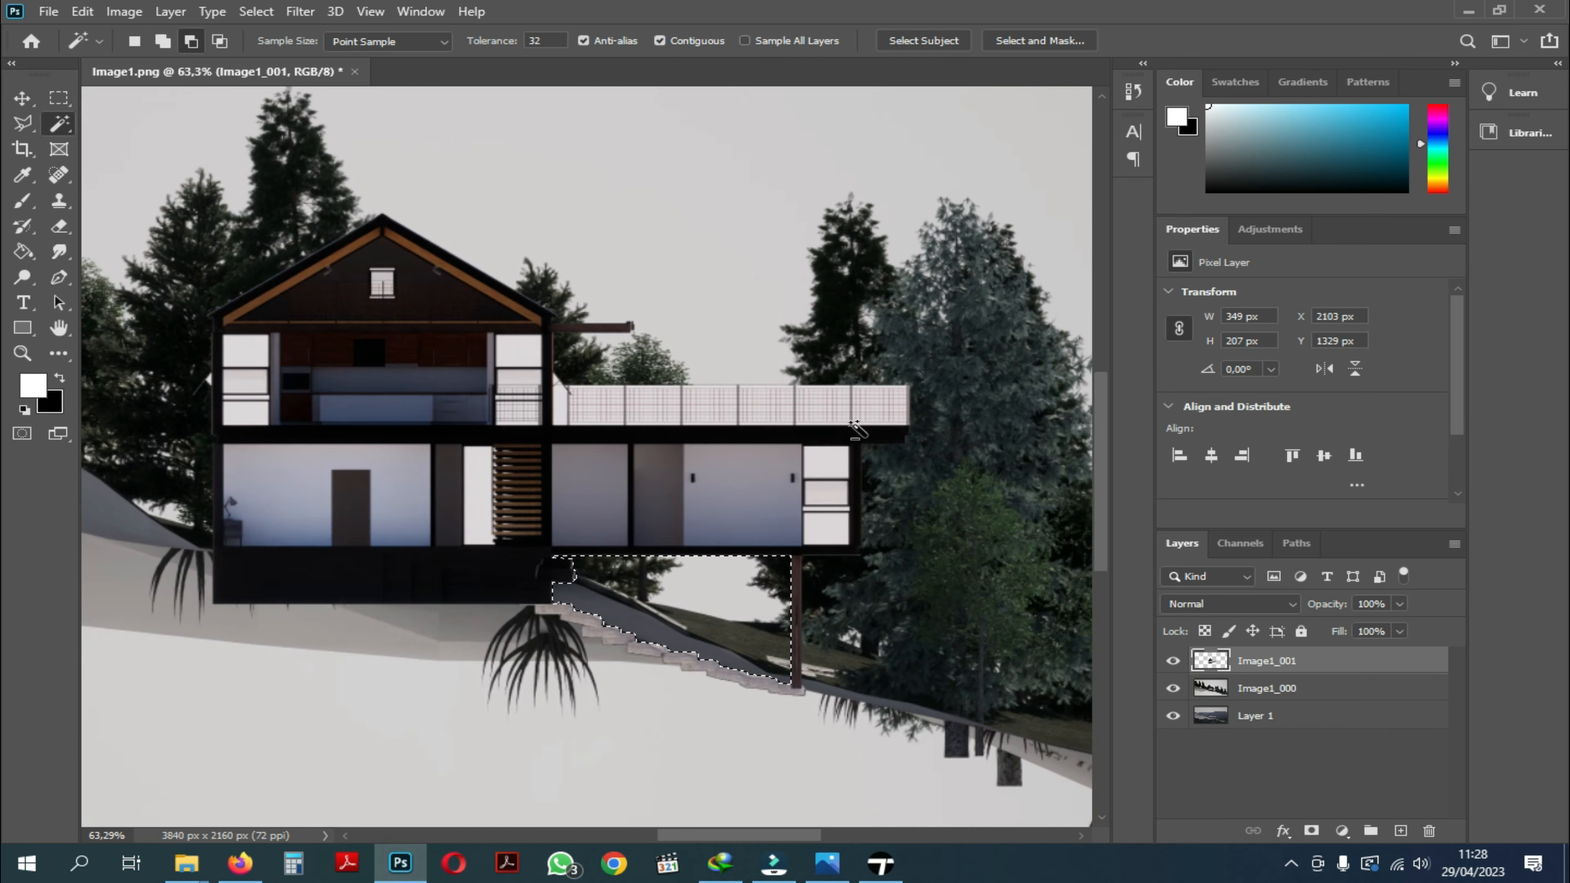
pyautogui.keyDown('alt'); pyautogui.scroll(2, 835, 471); pyautogui.keyUp('alt')
pyautogui.keyDown('alt'); pyautogui.scroll(2, 370, 317); pyautogui.keyUp('alt')
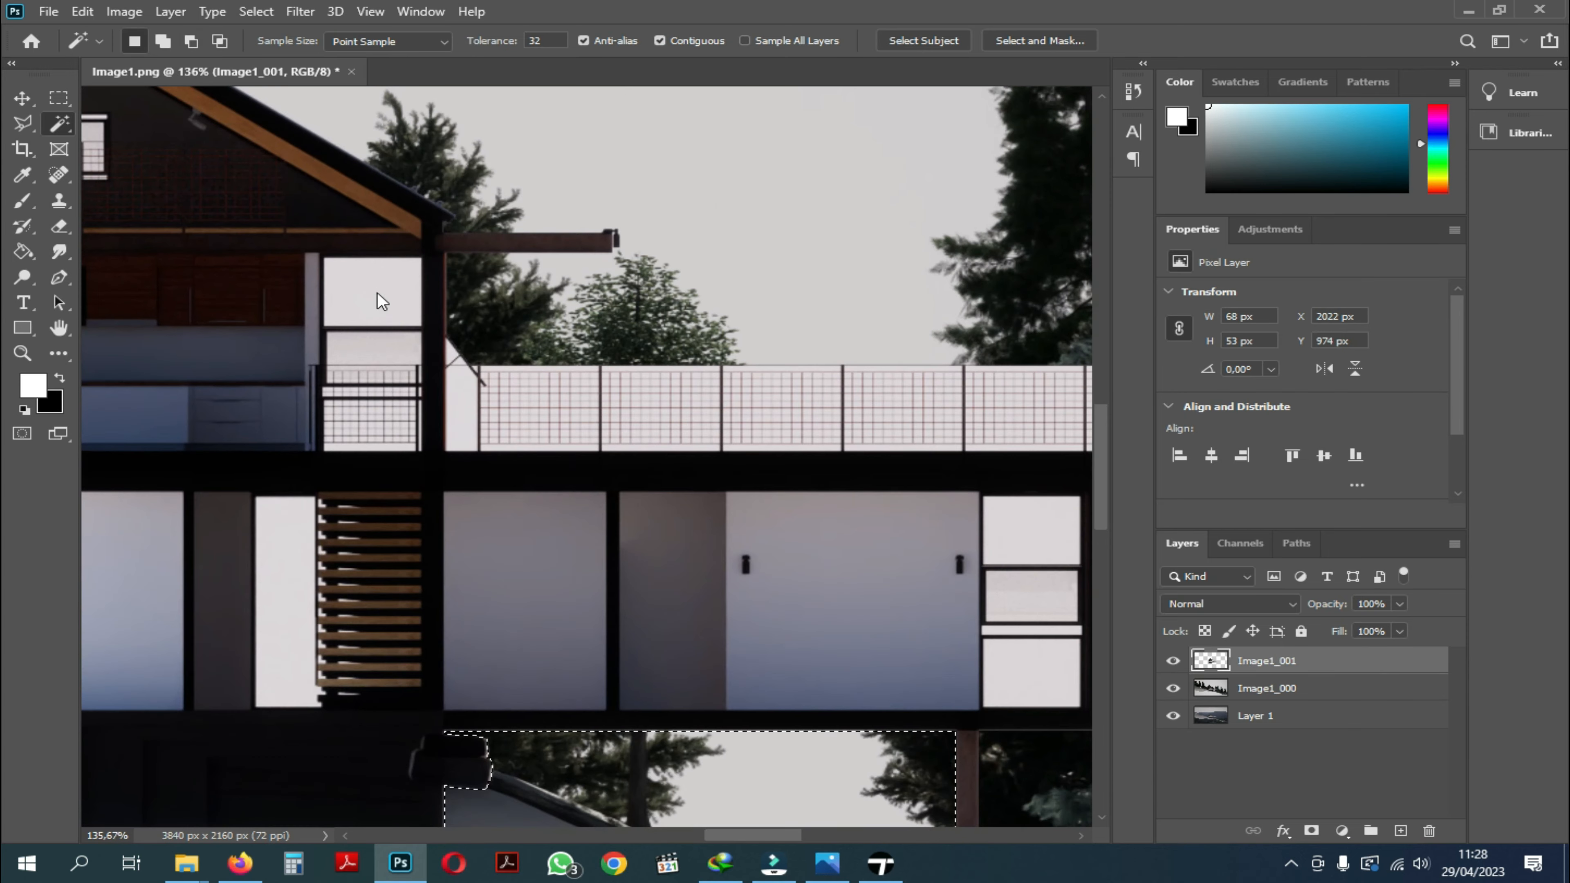
pyautogui.click(375, 286)
pyautogui.click(386, 351)
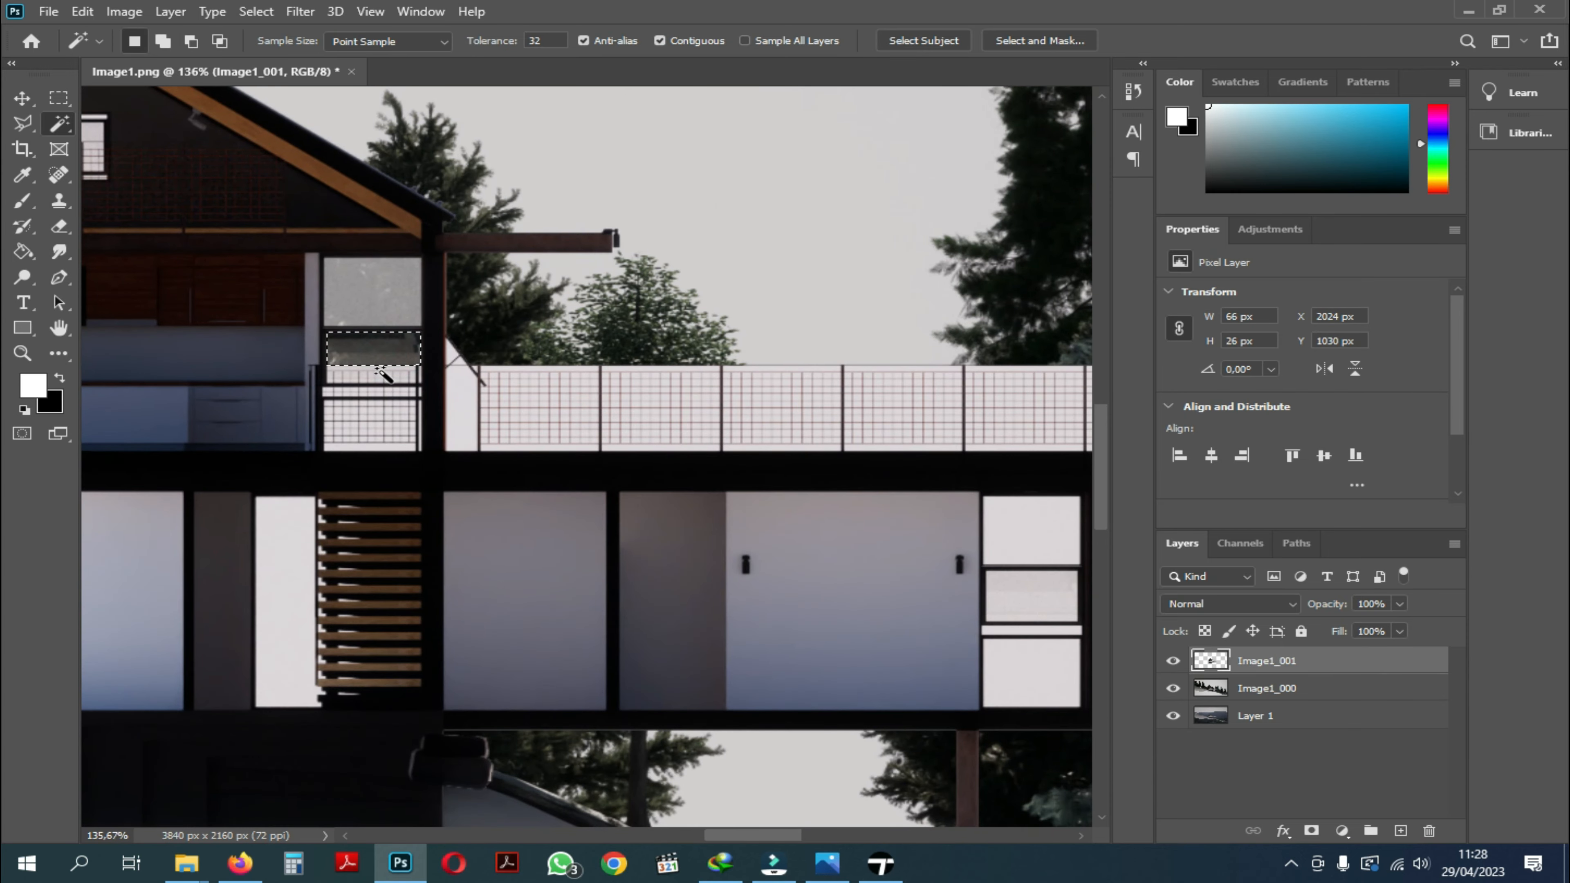
pyautogui.keyDown('alt'); pyautogui.scroll(-5, 711, 455); pyautogui.keyUp('alt')
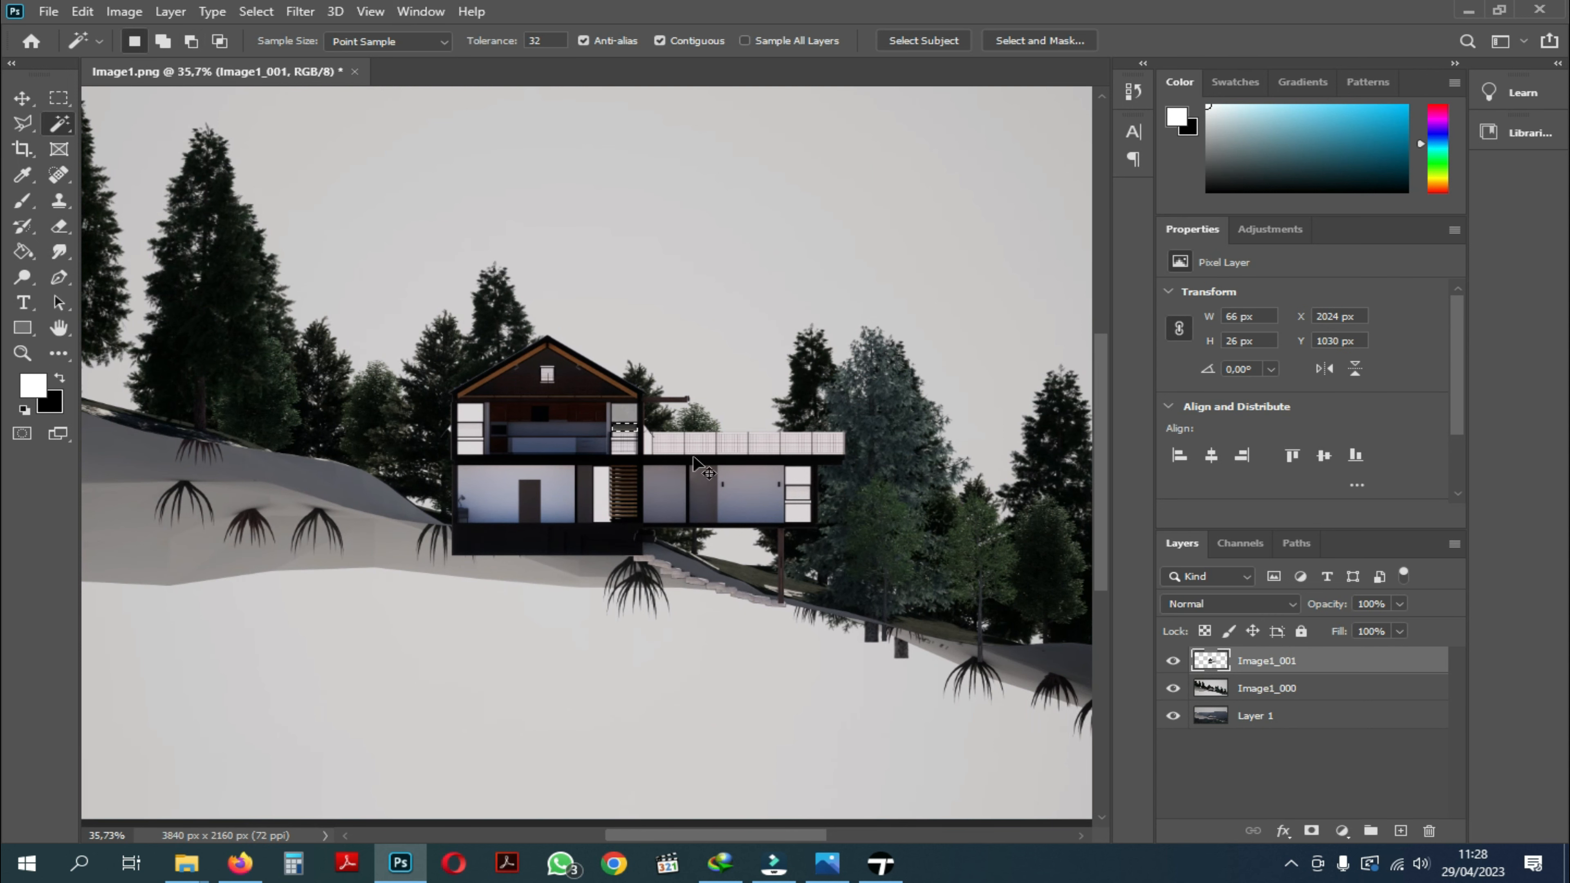
# Undo the backdrop deletions on the Image1_001 layer and clear the selection.
pyautogui.hotkey('ctrl', 'z')
pyautogui.hotkey('ctrl', 'z')
pyautogui.hotkey('ctrl', 'z')
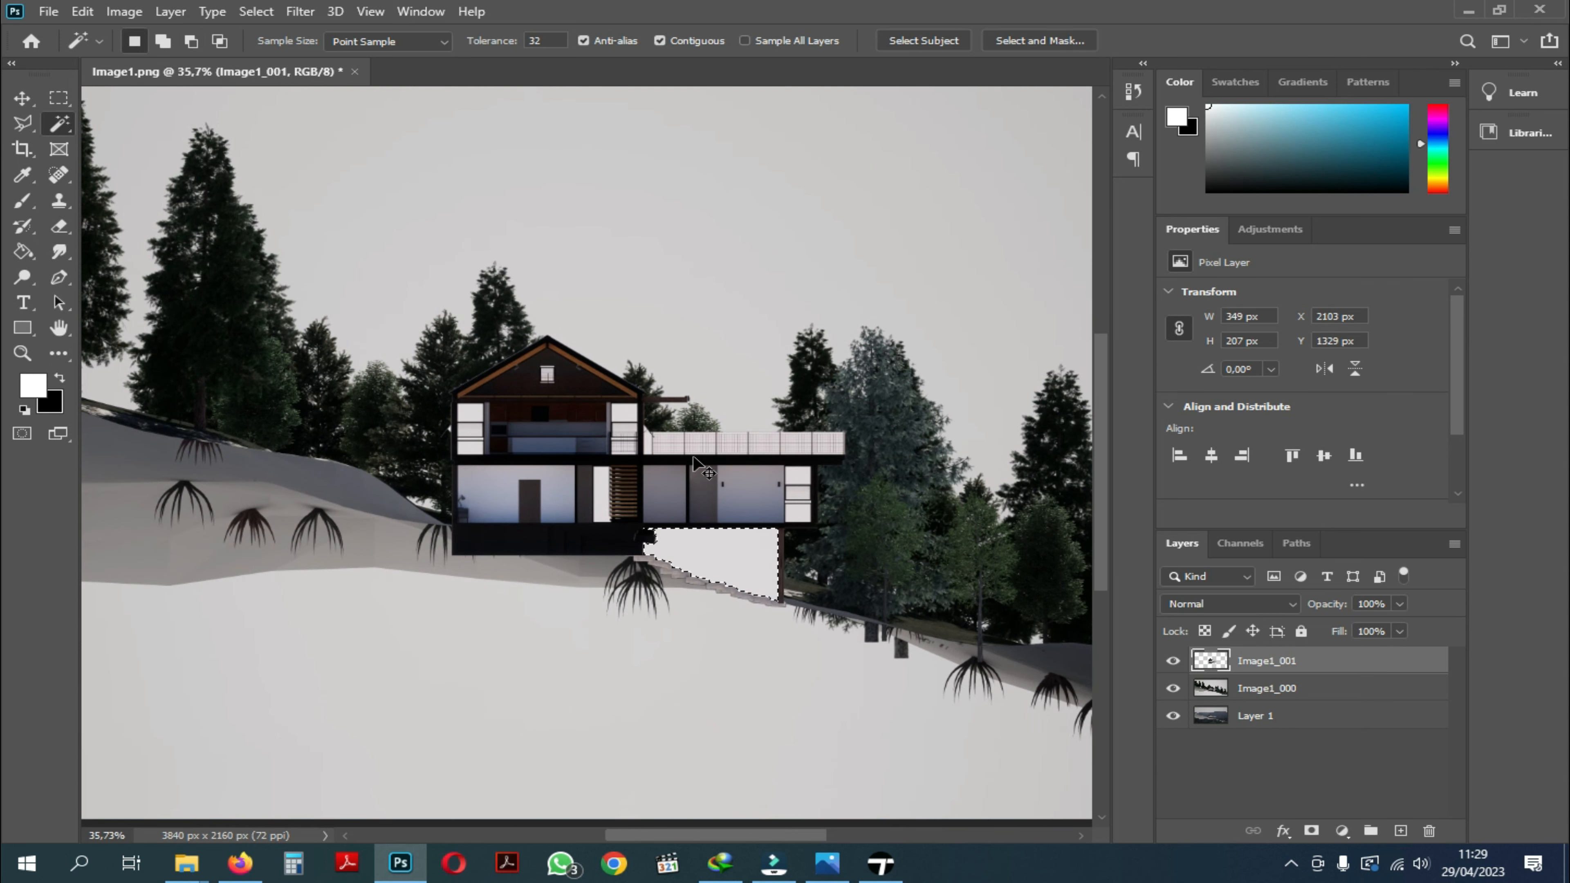
pyautogui.hotkey('ctrl', 'd')
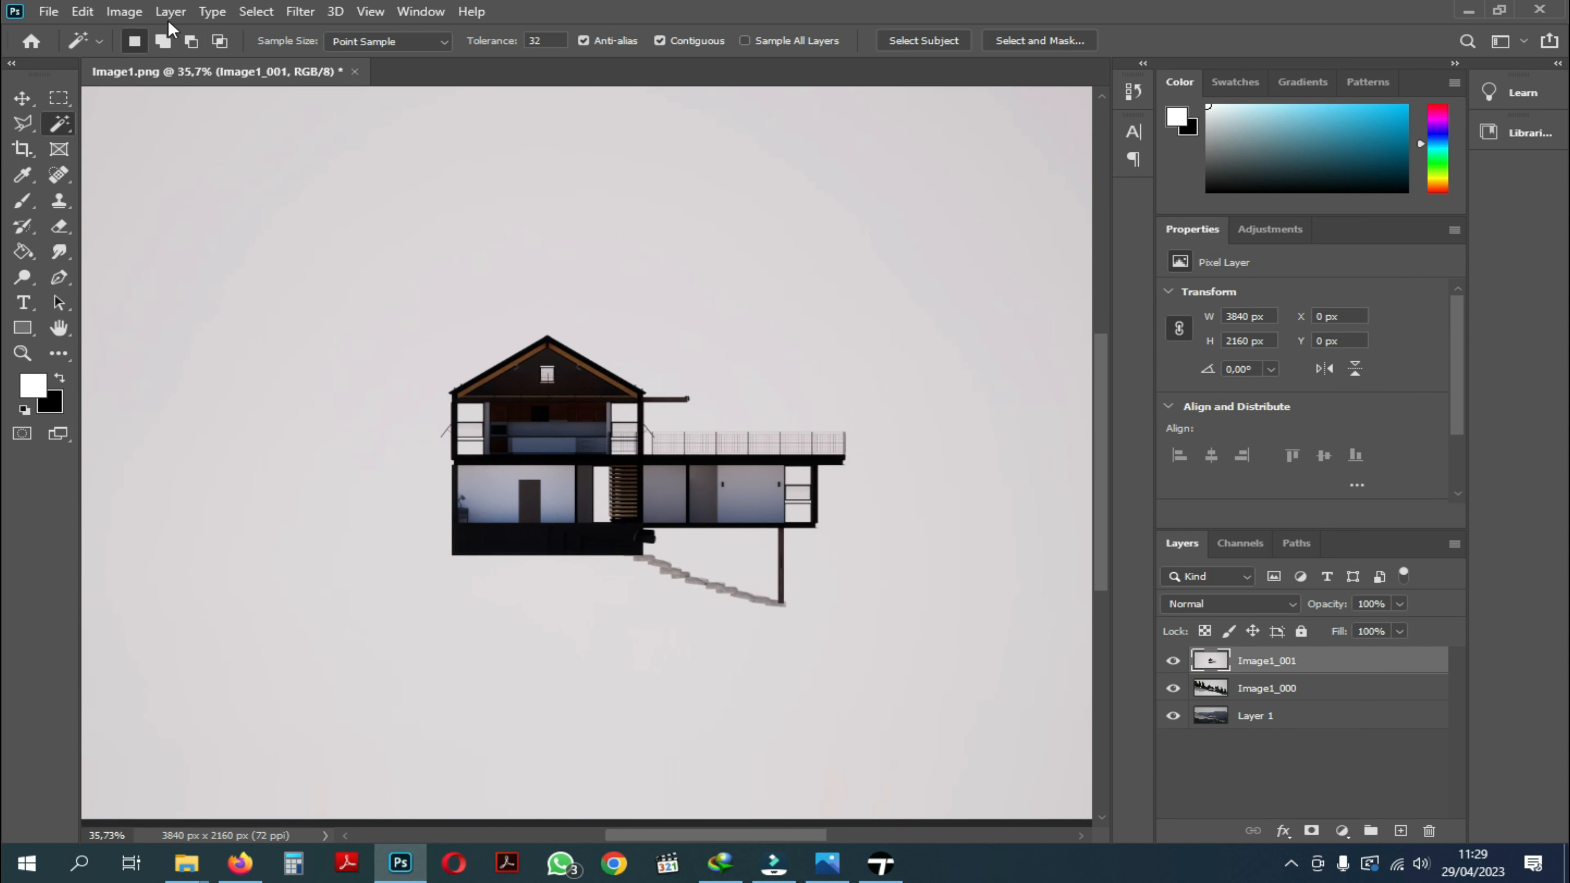
# Select the light backdrop of the Image1_001 layer using Color Range with Sampled Colors and a lower fuzziness.
pyautogui.click(255, 13)
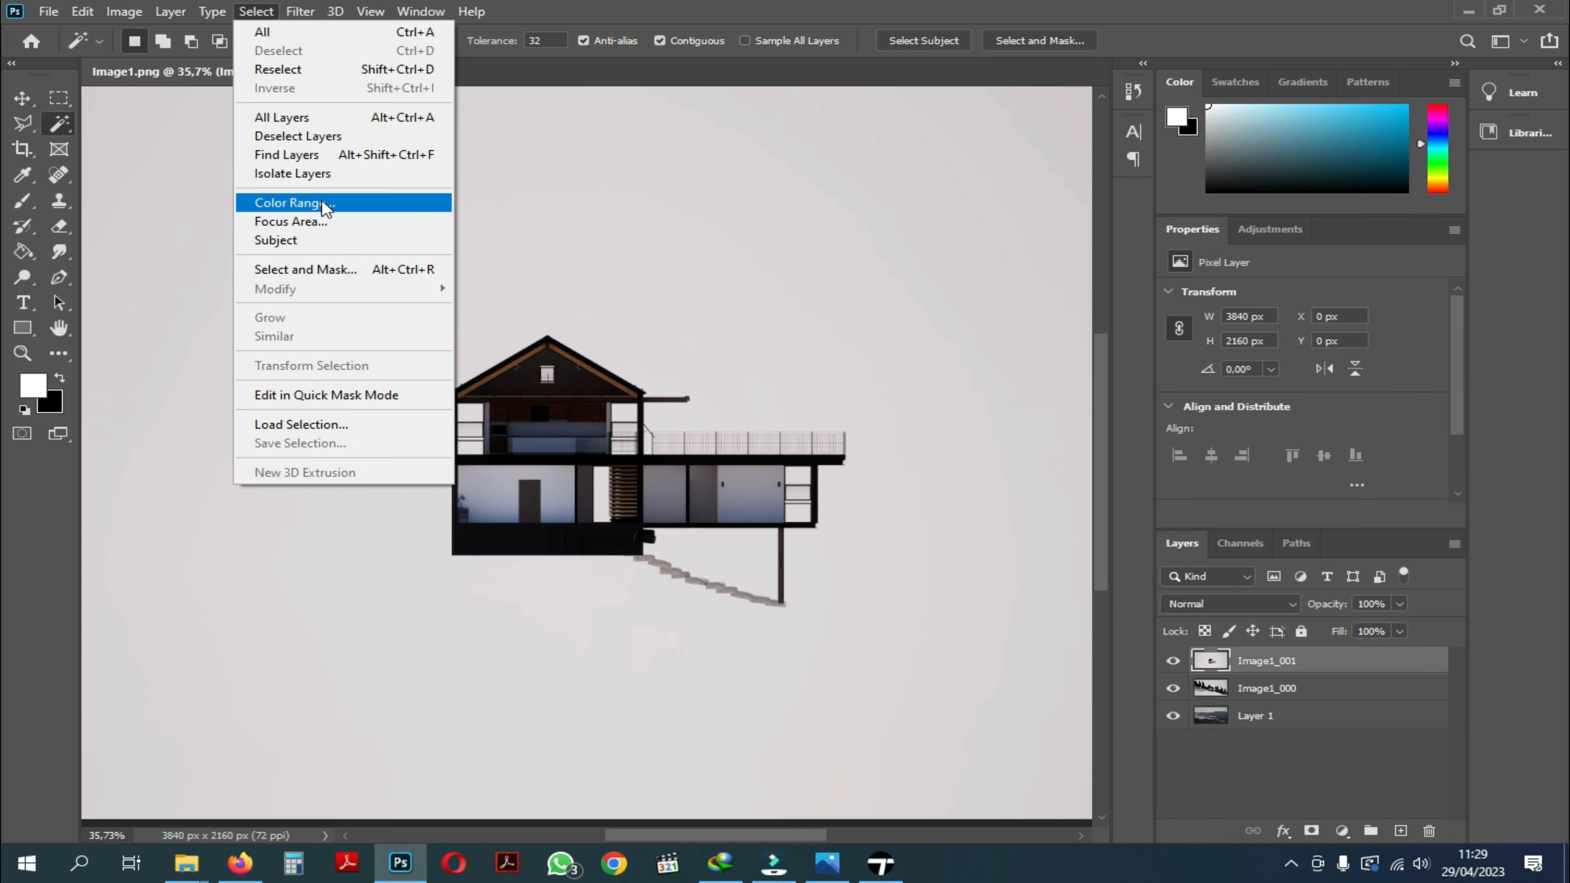
pyautogui.click(292, 203)
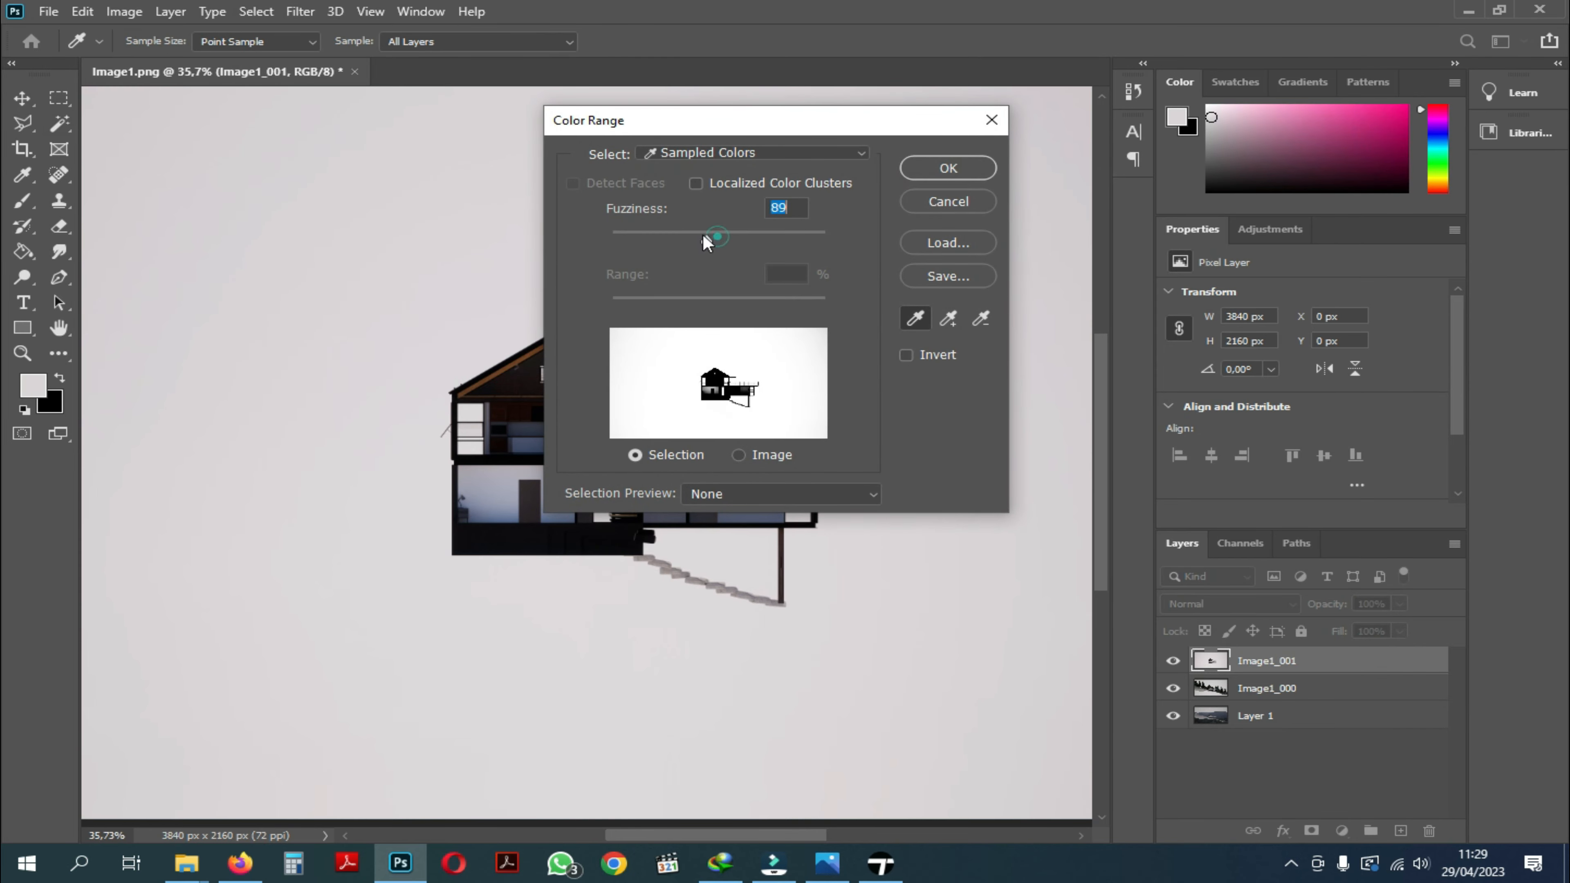
pyautogui.moveTo(705, 236); pyautogui.dragTo(638, 233)
pyautogui.click(949, 167)
pyautogui.press('w')
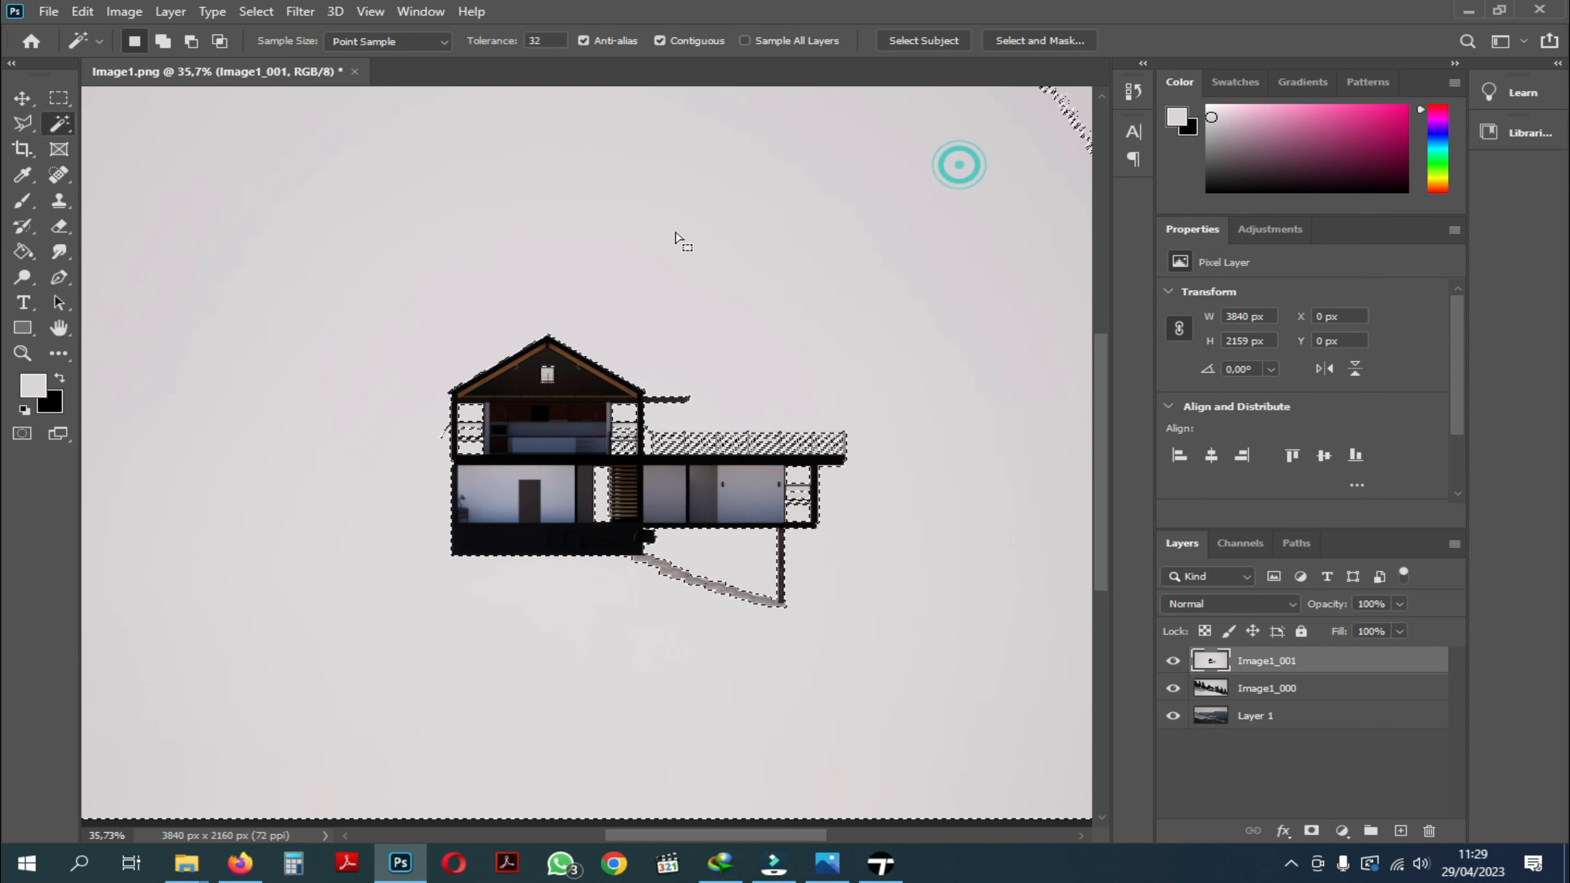
# Examine the selection edges around the terrace railing, the gable window and the outer parts of the backdrop.
pyautogui.keyDown('alt'); pyautogui.scroll(3, 702, 477); pyautogui.keyUp('alt')
pyautogui.keyDown('alt'); pyautogui.scroll(3, 702, 478); pyautogui.keyUp('alt')
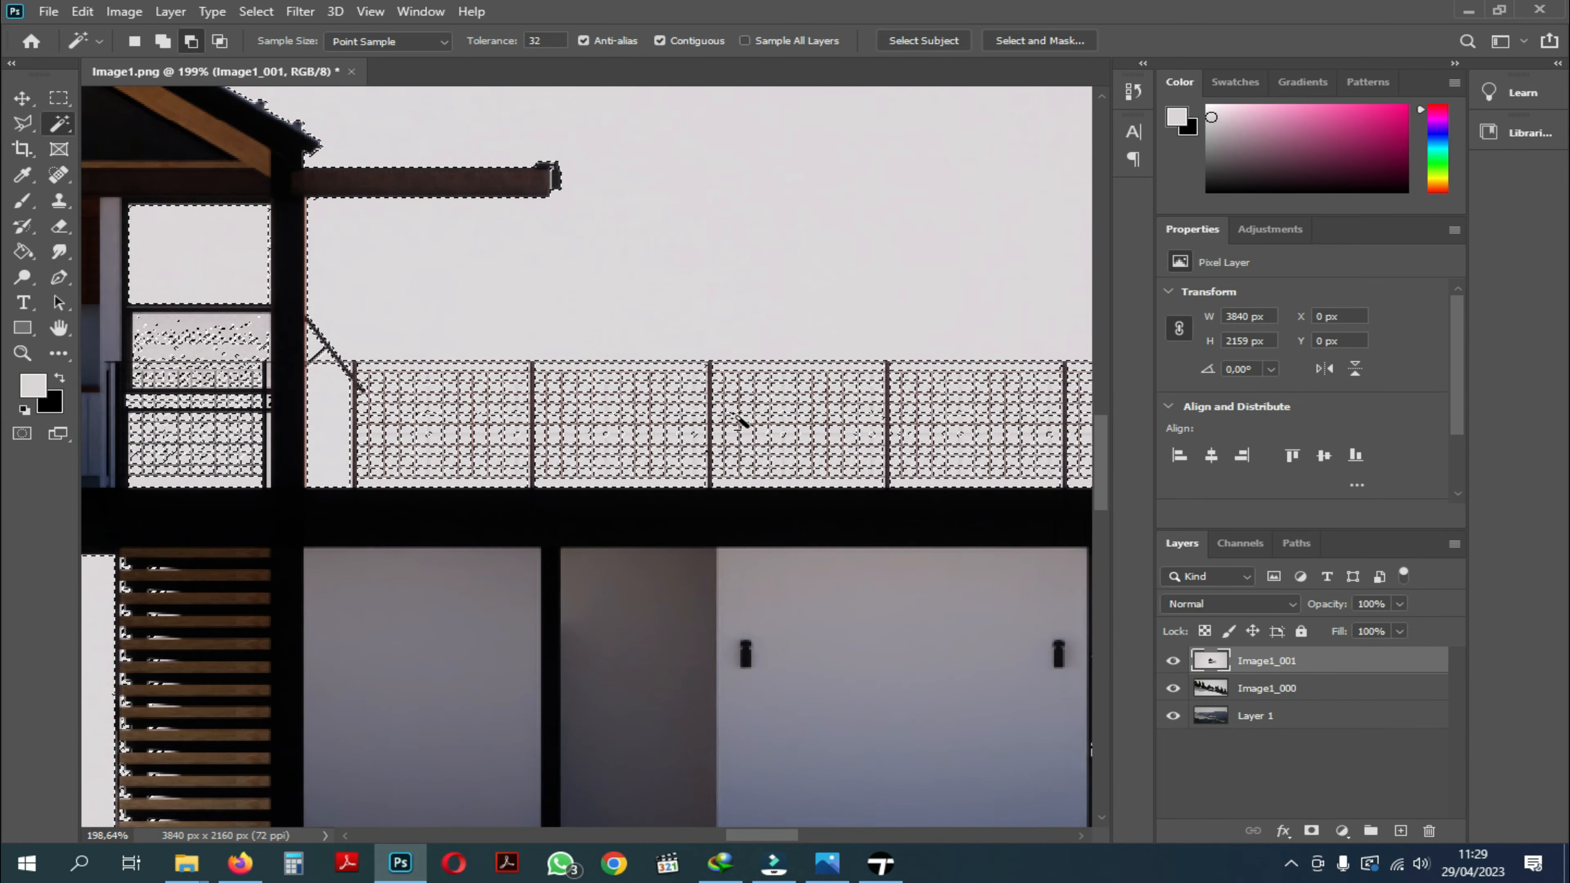
pyautogui.keyDown('alt'); pyautogui.scroll(-2, 778, 446); pyautogui.keyUp('alt')
pyautogui.keyDown('alt'); pyautogui.scroll(-3, 850, 461); pyautogui.keyUp('alt')
pyautogui.keyDown('alt'); pyautogui.scroll(5, 590, 257); pyautogui.keyUp('alt')
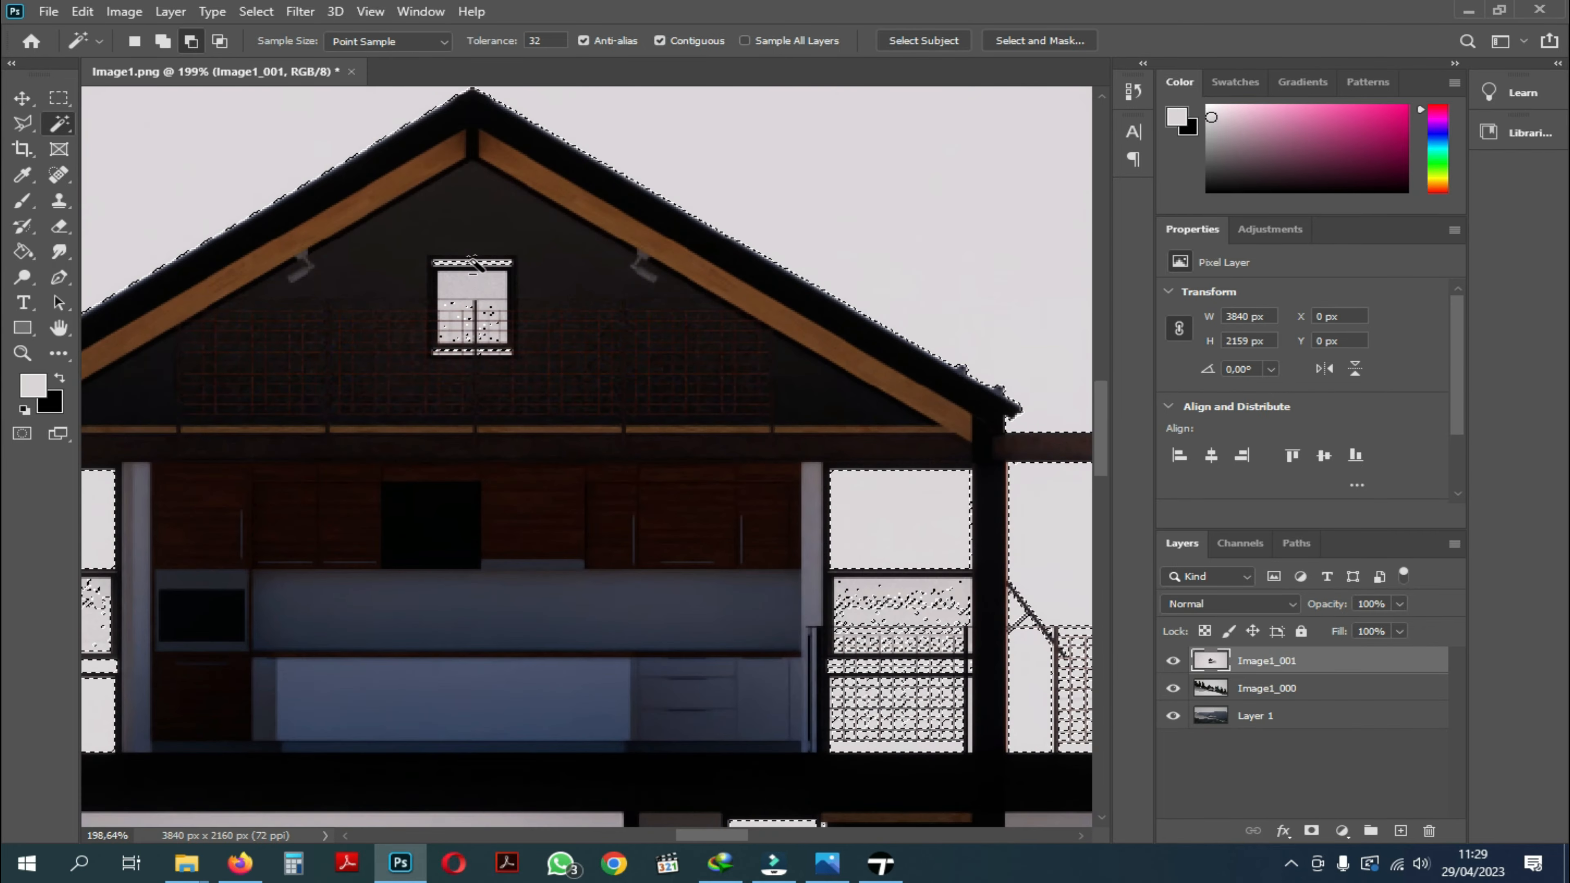
pyautogui.keyDown('alt'); pyautogui.scroll(-8, 590, 256); pyautogui.keyUp('alt')
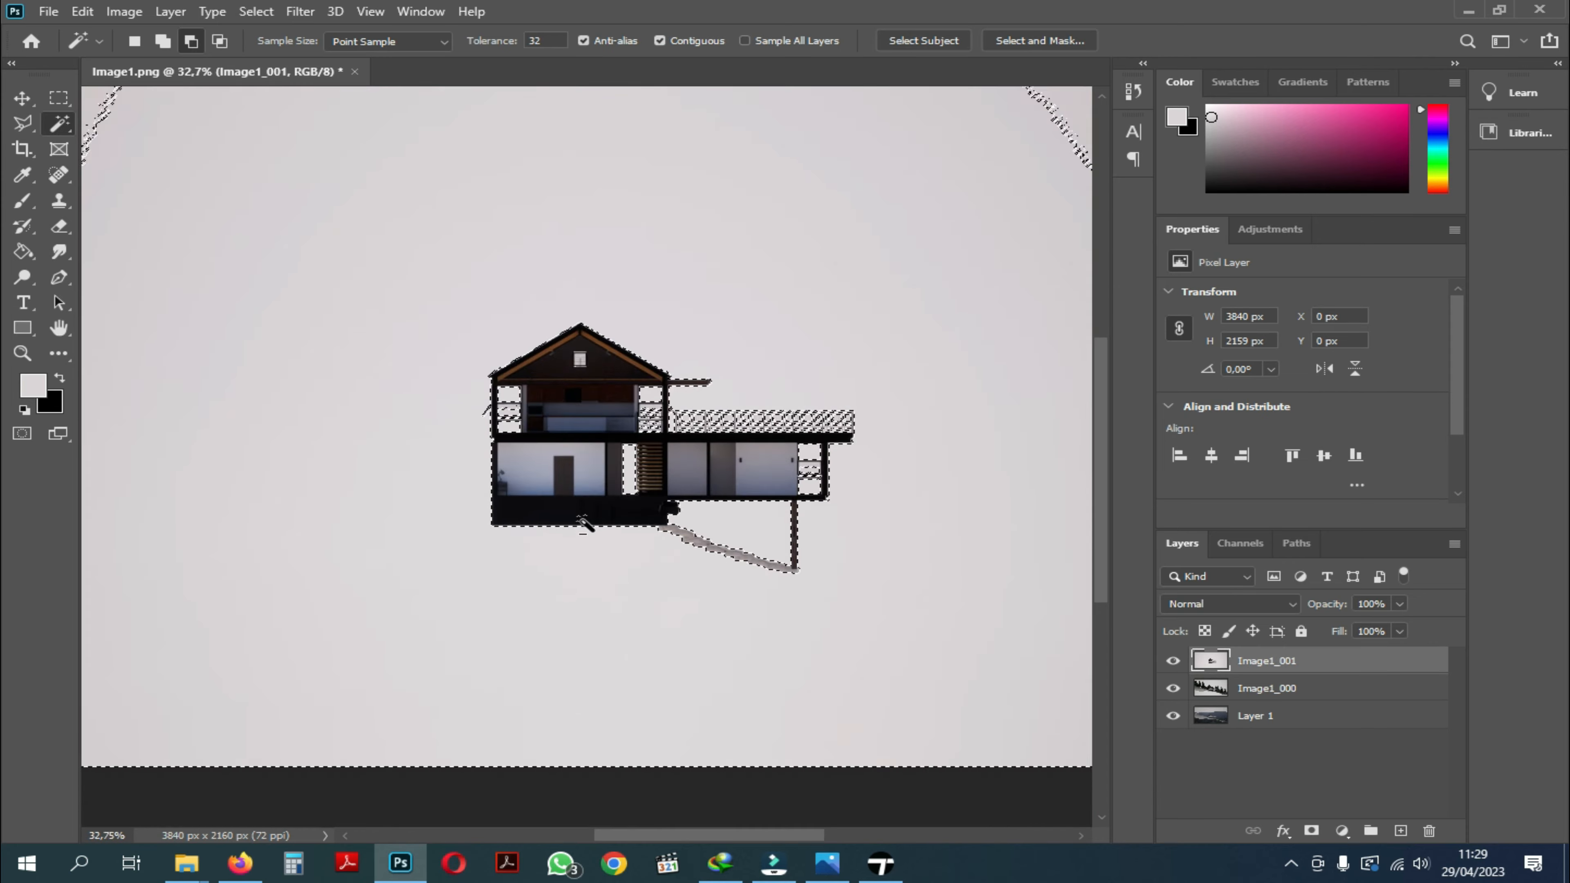
pyautogui.keyDown('alt'); pyautogui.scroll(2, 721, 484); pyautogui.keyUp('alt')
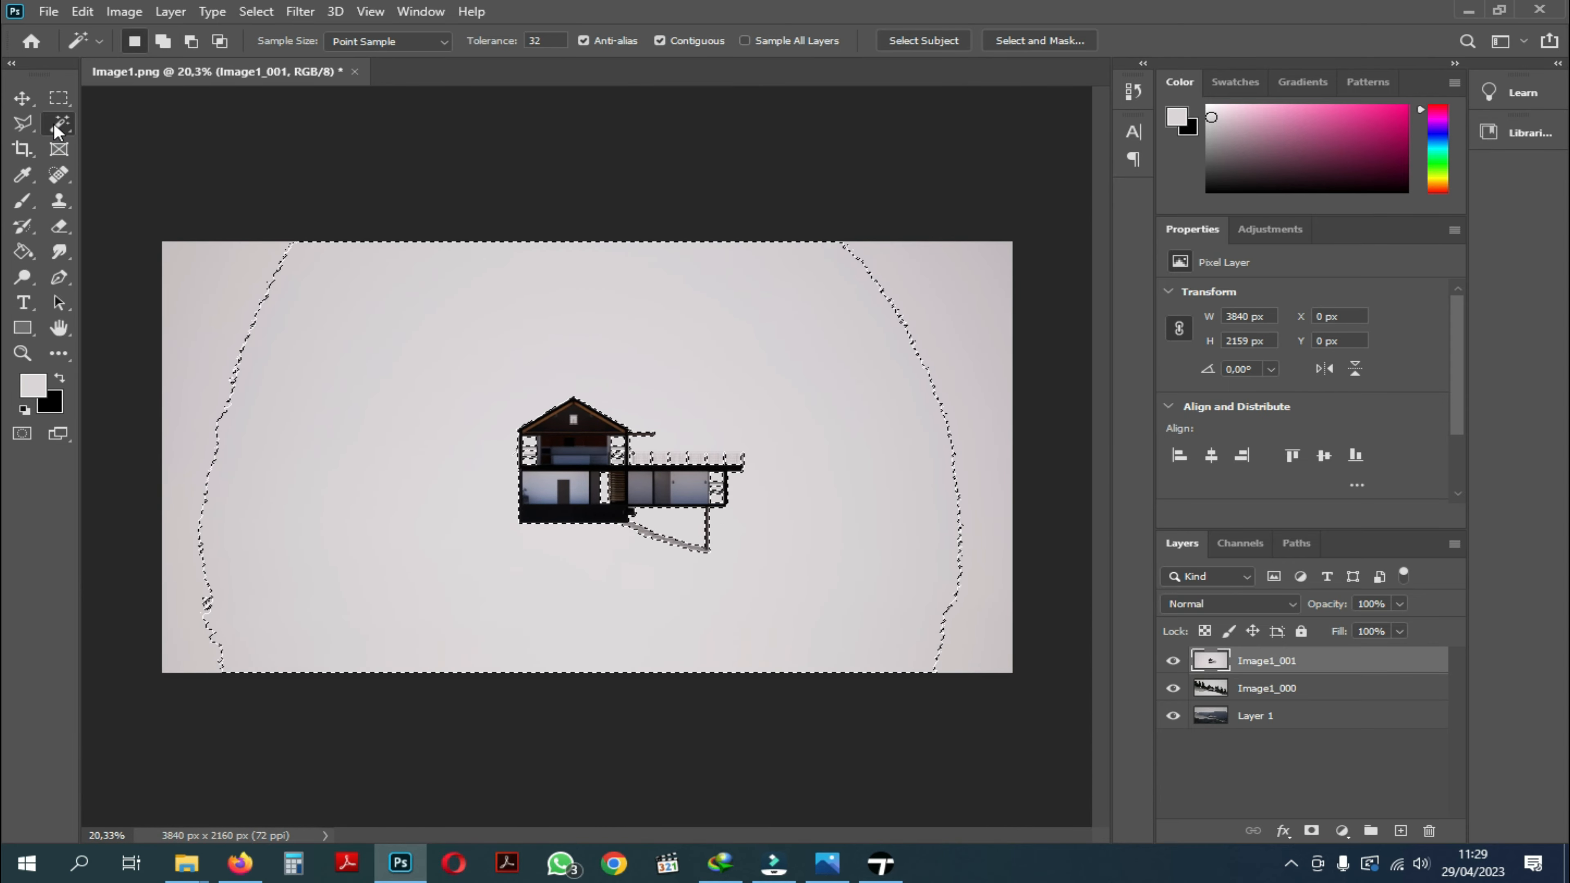
# Extend the backdrop selection on Image1_001 over the outer strips at both image ends with the Rectangular Marquee.
pyautogui.click(54, 101)
pyautogui.keyDown('shift'); pyautogui.moveTo(122, 193); pyautogui.dragTo(330, 745); pyautogui.keyUp('shift')
pyautogui.keyDown('alt'); pyautogui.moveTo(807, 176); pyautogui.dragTo(1063, 766); pyautogui.keyUp('alt')
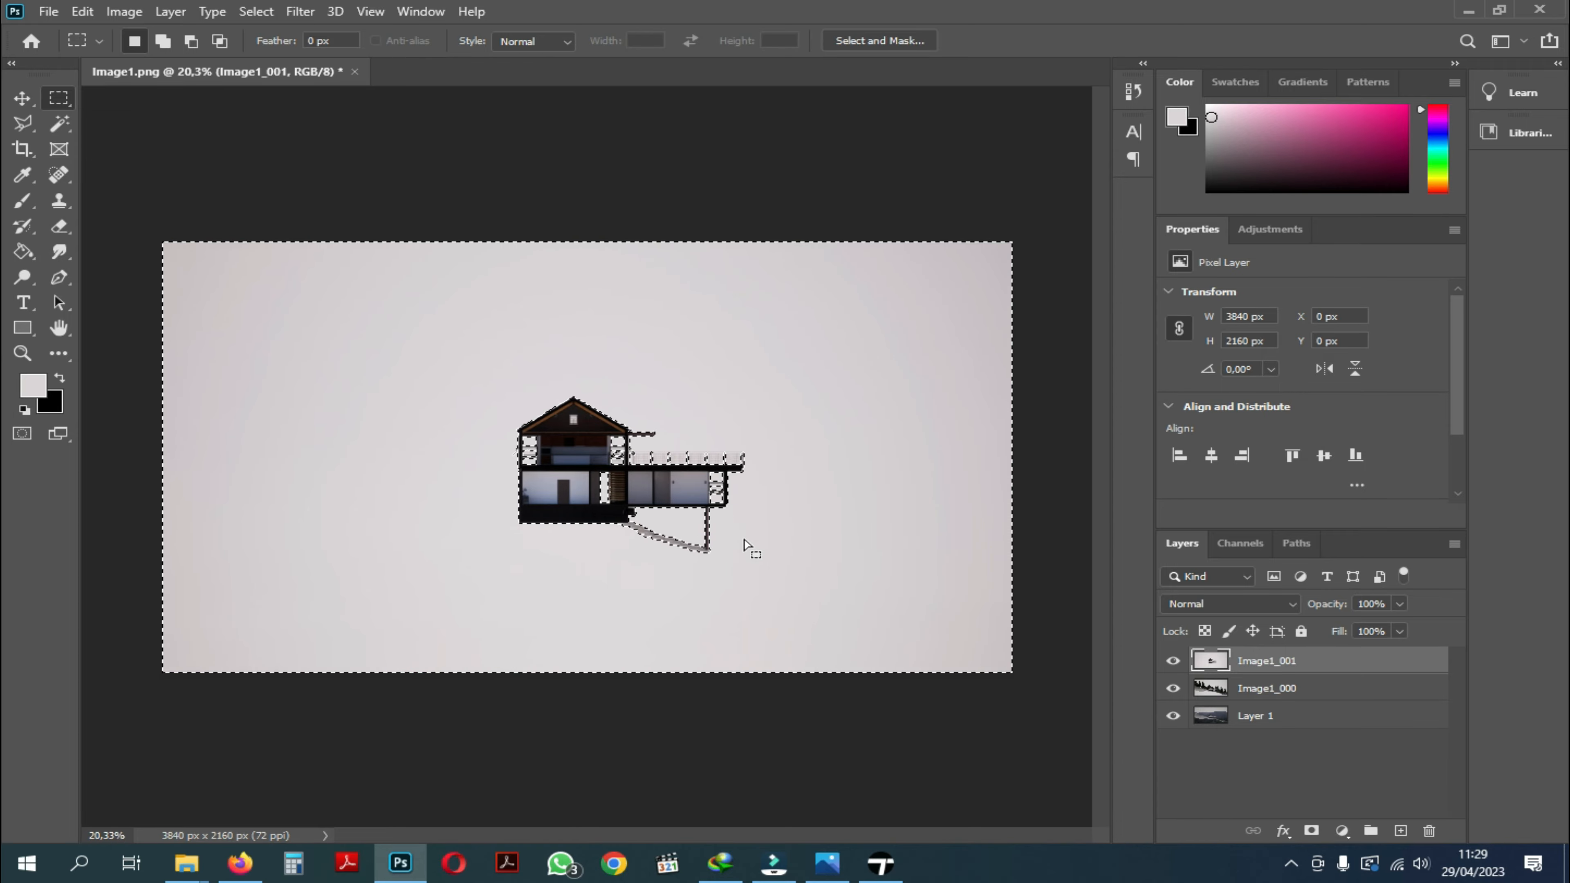
# Delete the selected backdrop around the house from the Image1_001 layer and clear the selection.
pyautogui.keyDown('alt'); pyautogui.scroll(3, 660, 498); pyautogui.keyUp('alt')
pyautogui.keyDown('alt'); pyautogui.scroll(2, 529, 495); pyautogui.keyUp('alt')
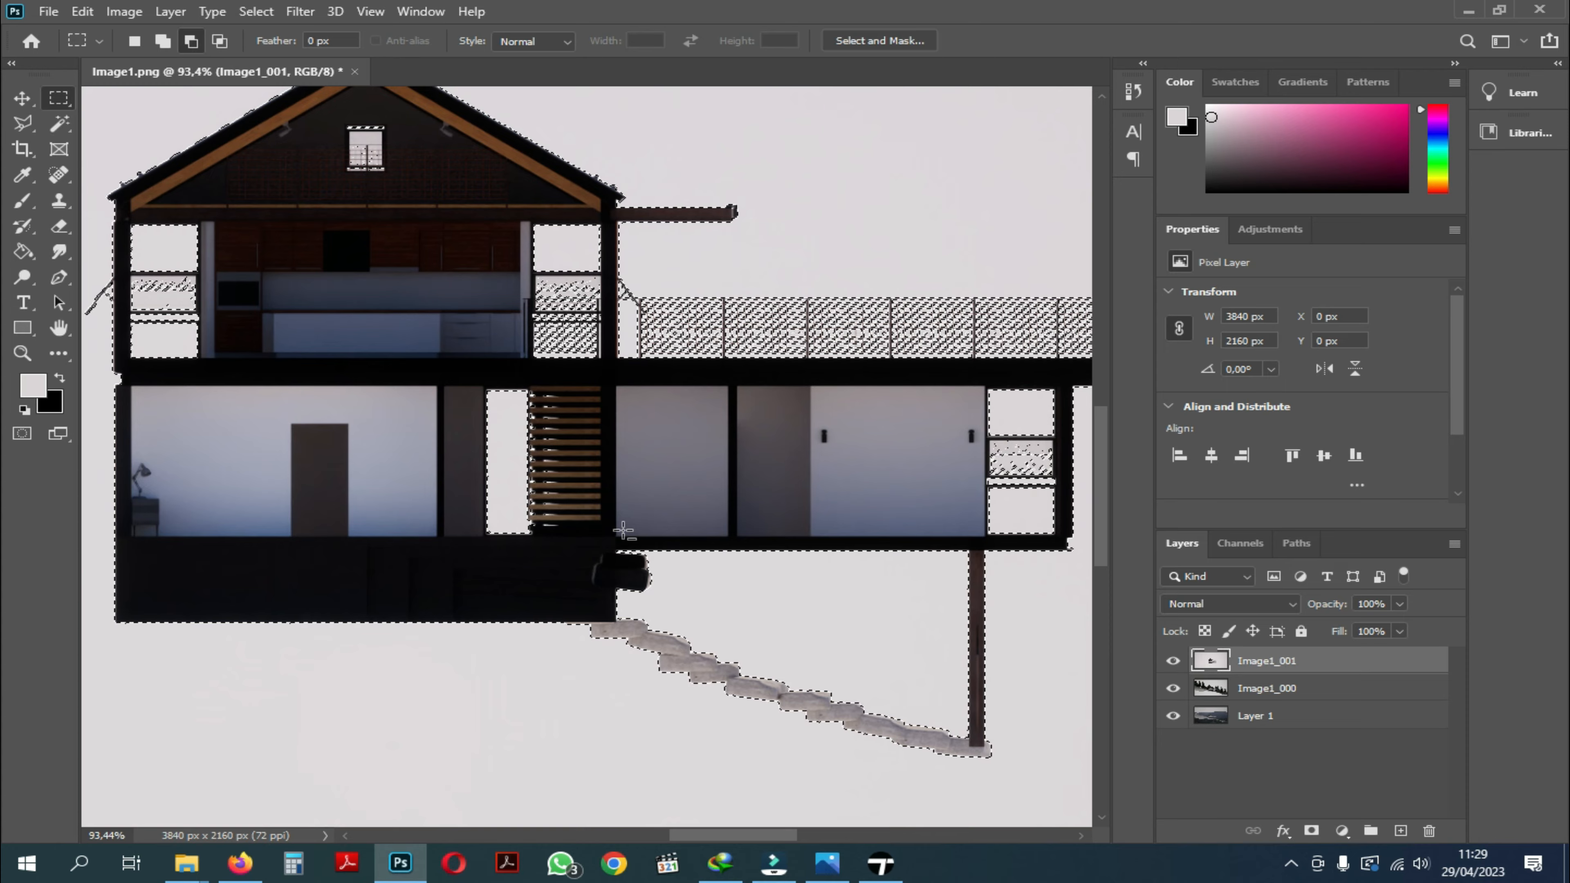
pyautogui.keyDown('alt'); pyautogui.scroll(-3, 624, 528); pyautogui.keyUp('alt')
pyautogui.press('Delete')
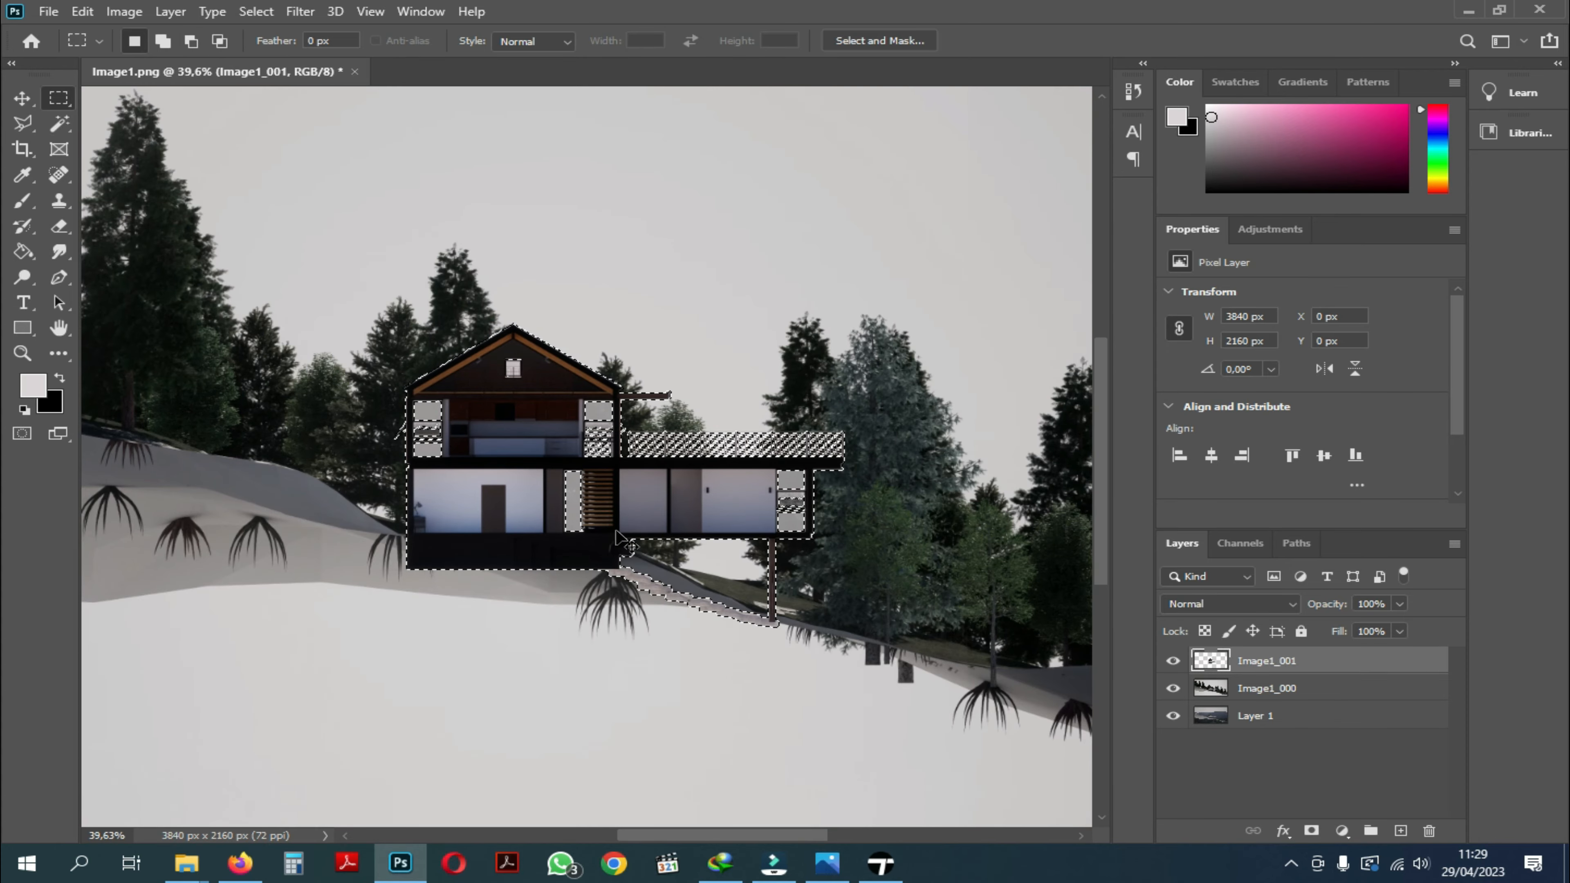
pyautogui.hotkey('ctrl', 'd')
# Try to select the upper-floor window panes of the house on Image1_001 with the Magic Wand, and clear the selection.
pyautogui.keyDown('alt'); pyautogui.scroll(5, 818, 526); pyautogui.keyUp('alt')
pyautogui.keyDown('alt'); pyautogui.scroll(8, 790, 509); pyautogui.keyUp('alt')
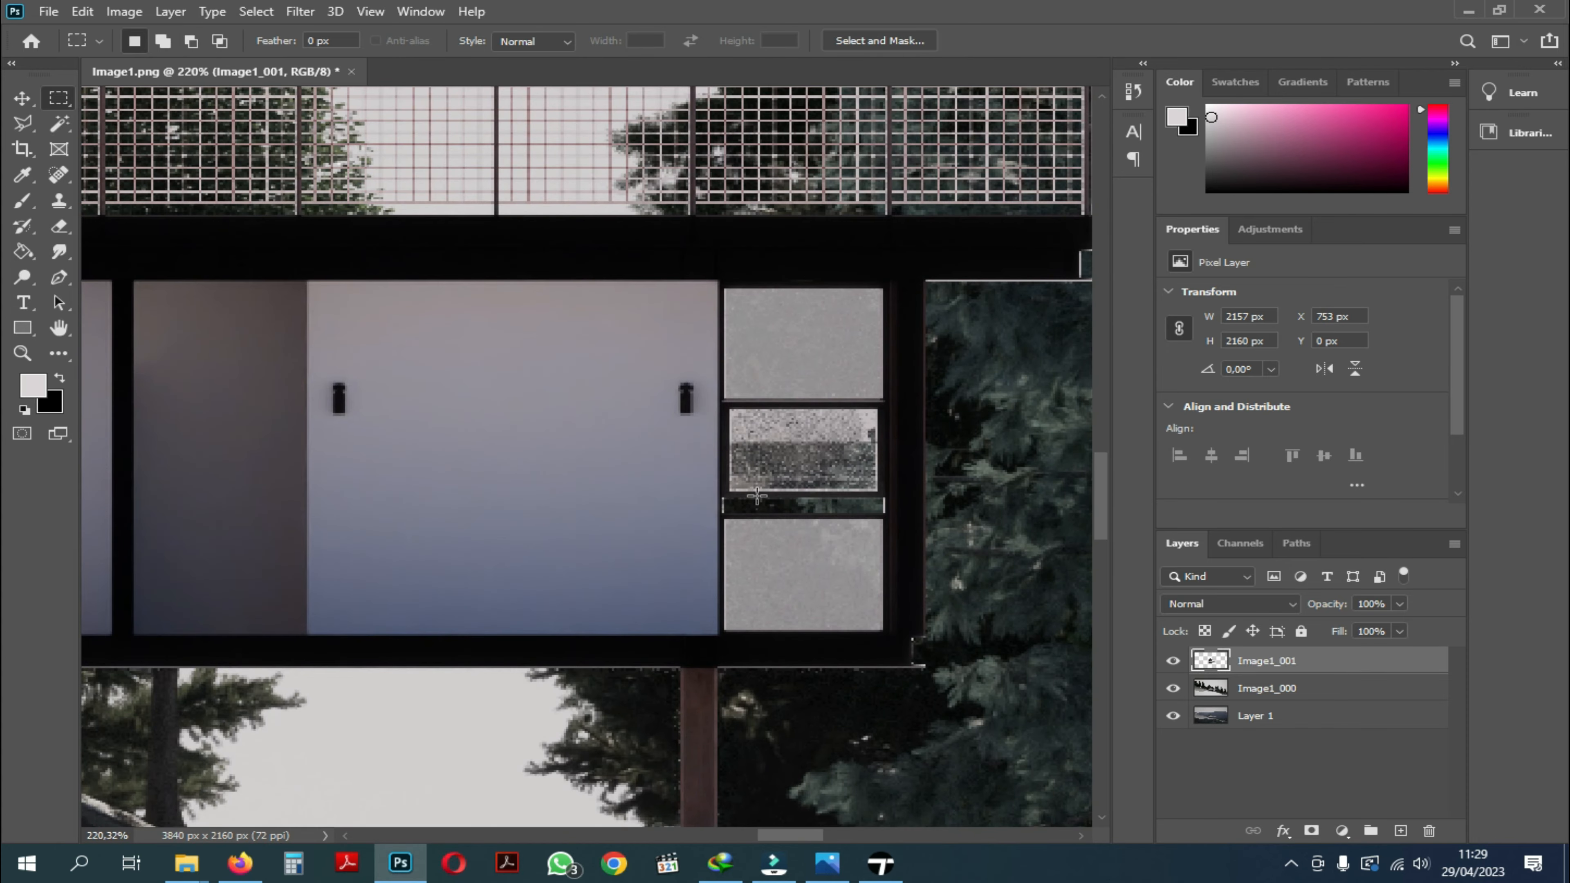
pyautogui.keyDown('alt'); pyautogui.scroll(-8, 836, 493); pyautogui.keyUp('alt')
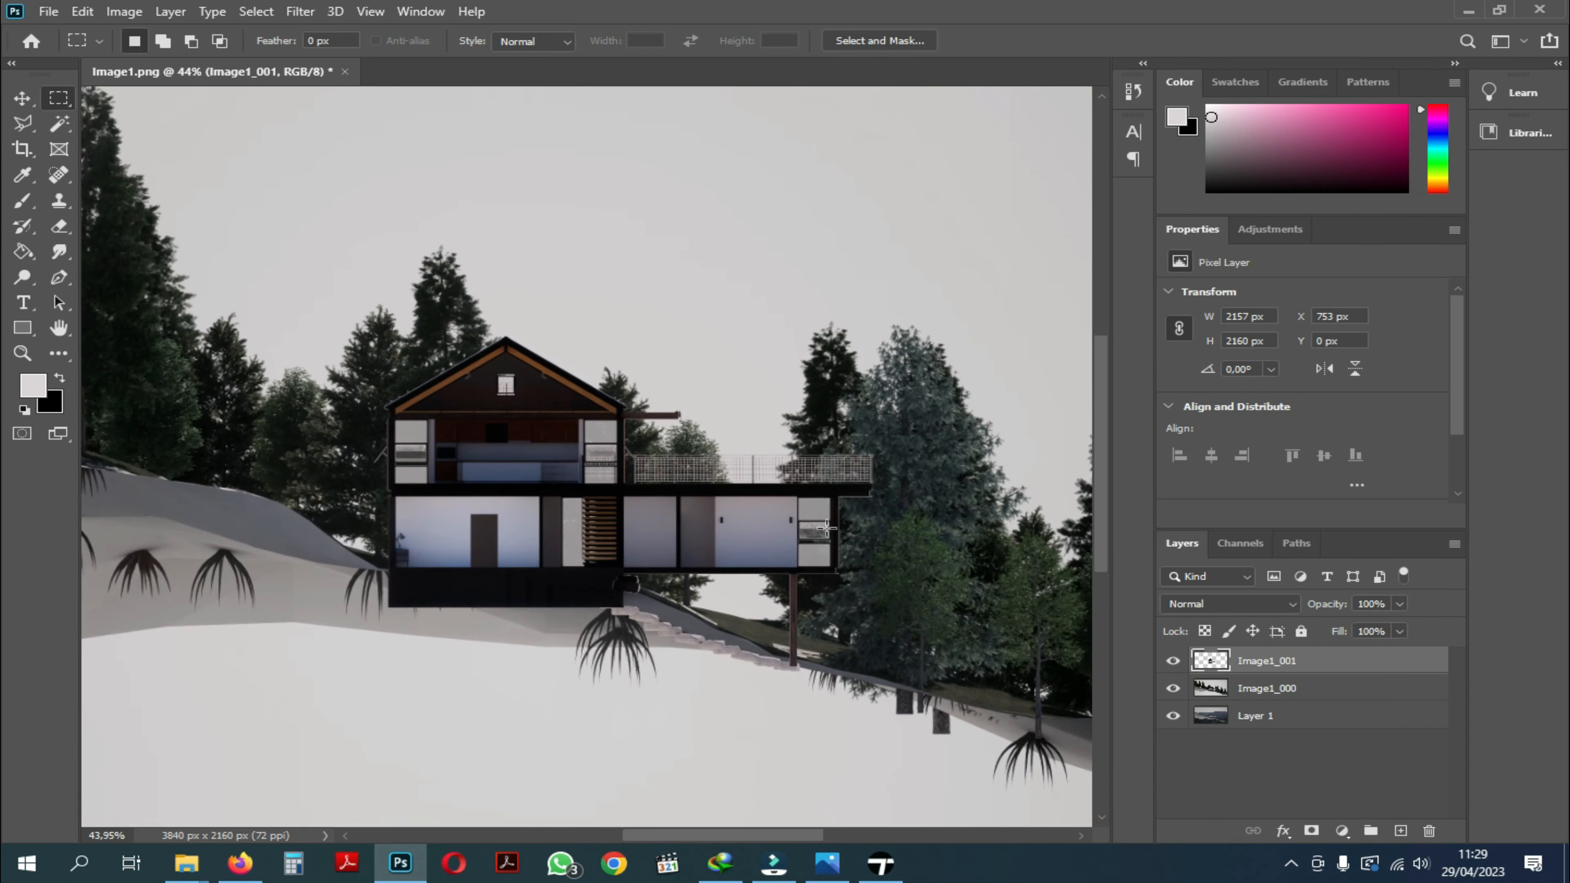
pyautogui.keyDown('alt'); pyautogui.scroll(4, 400, 425); pyautogui.keyUp('alt')
pyautogui.press('w')
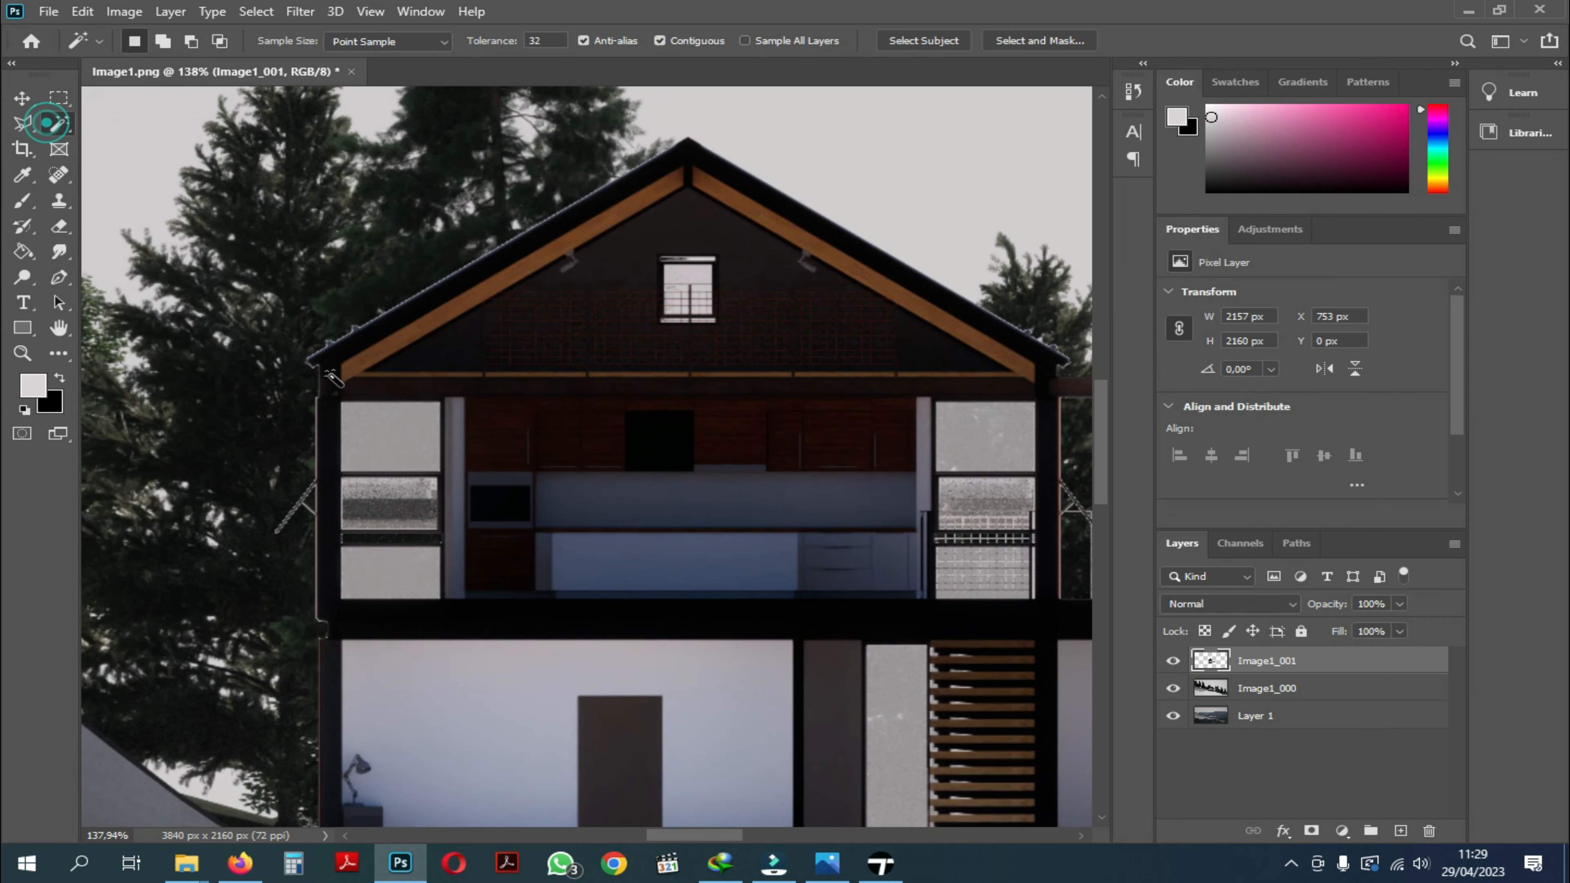
pyautogui.click(390, 433)
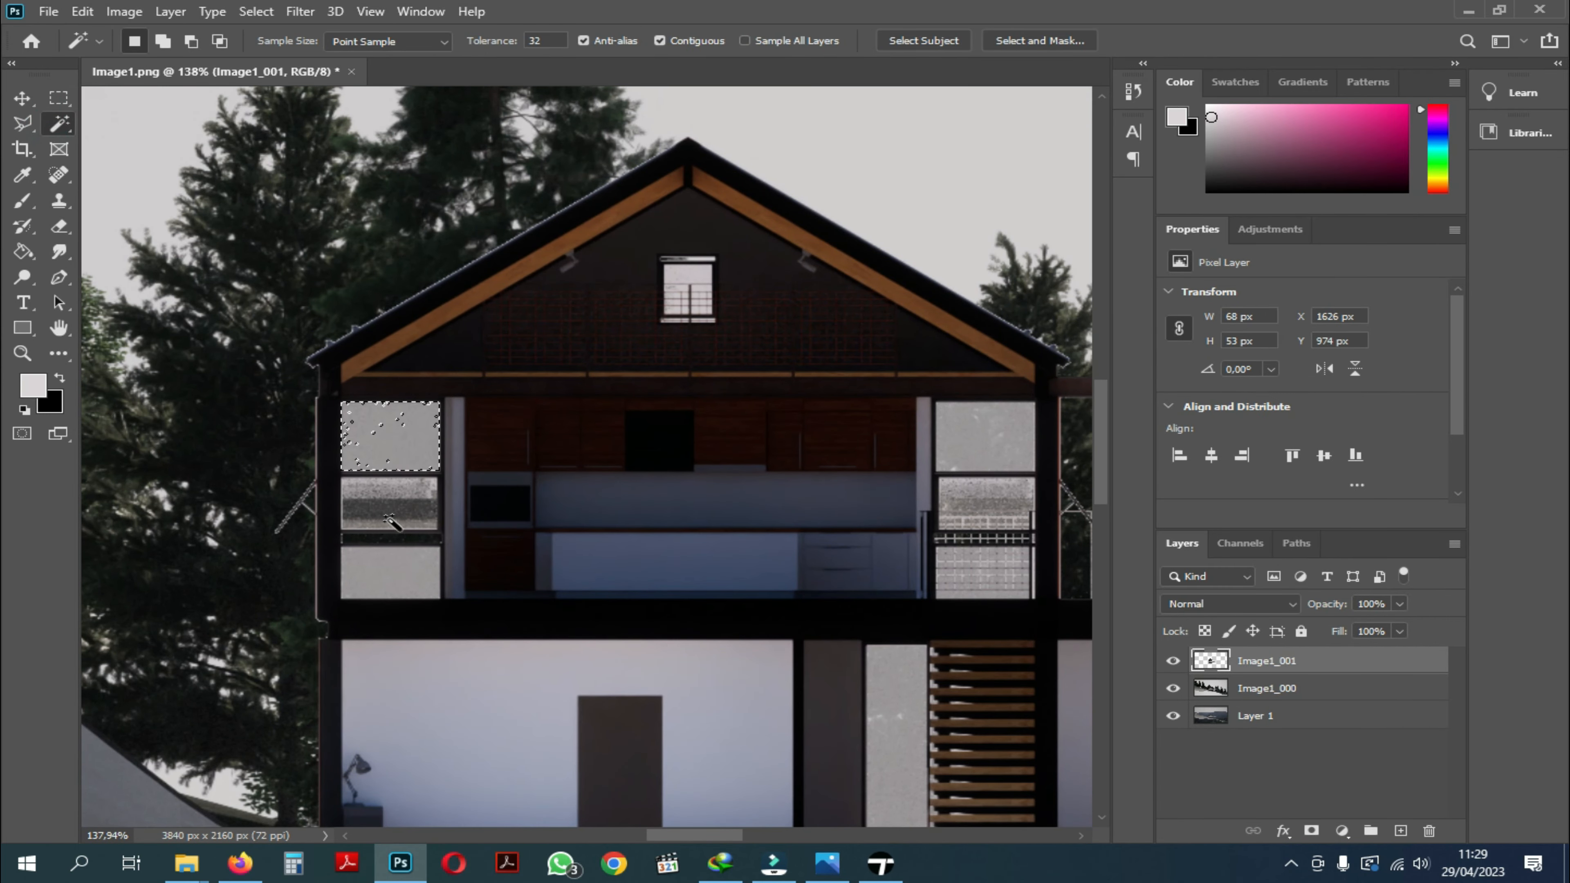
pyautogui.click(395, 570)
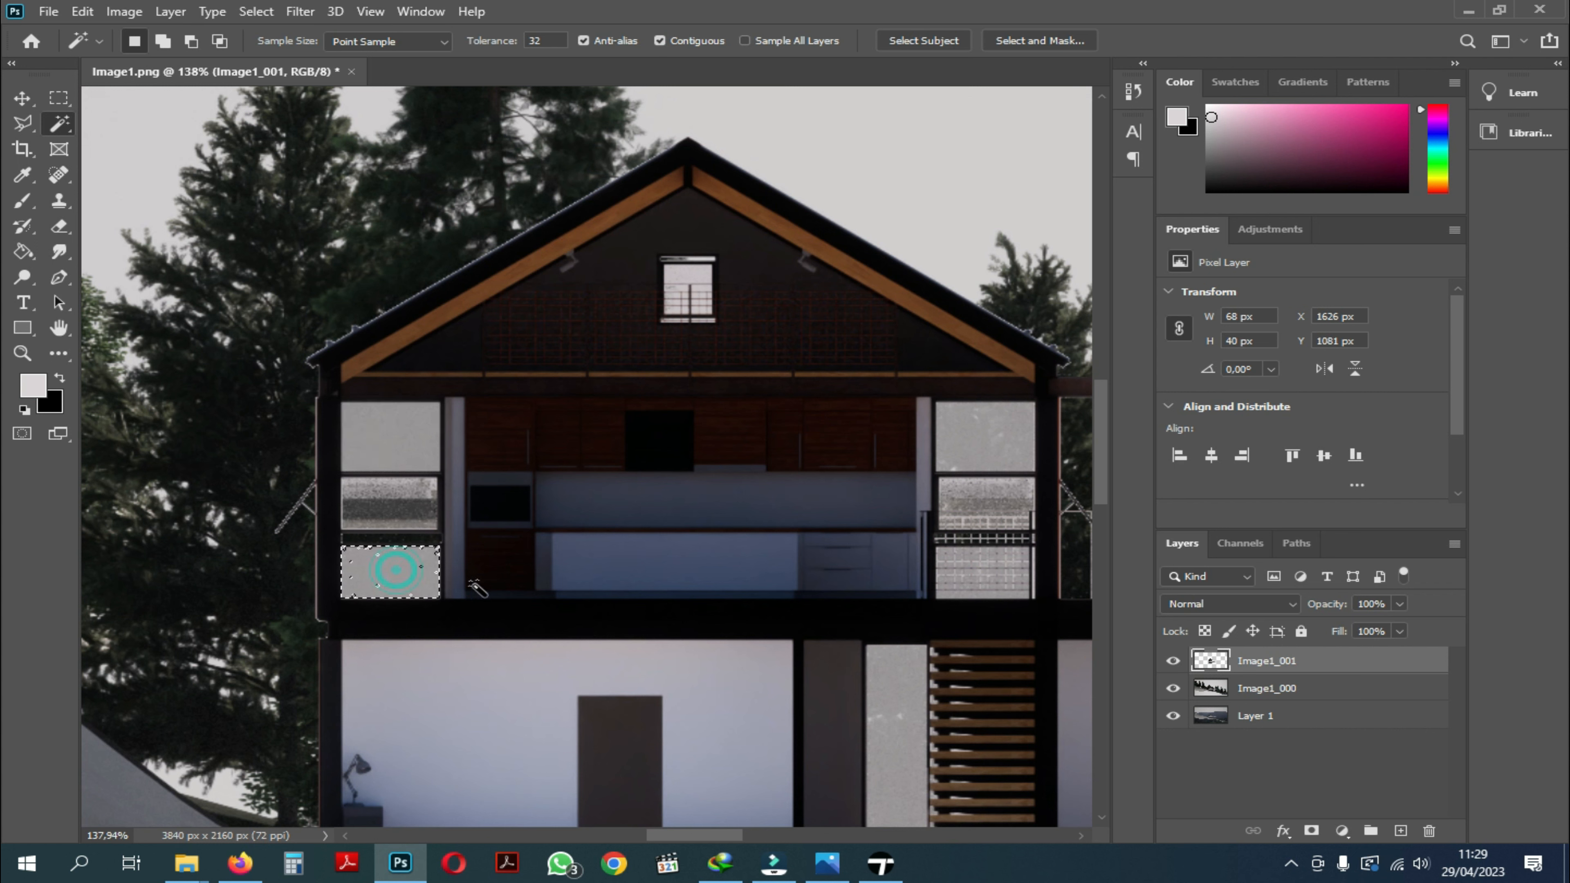
pyautogui.click(1002, 455)
pyautogui.click(990, 495)
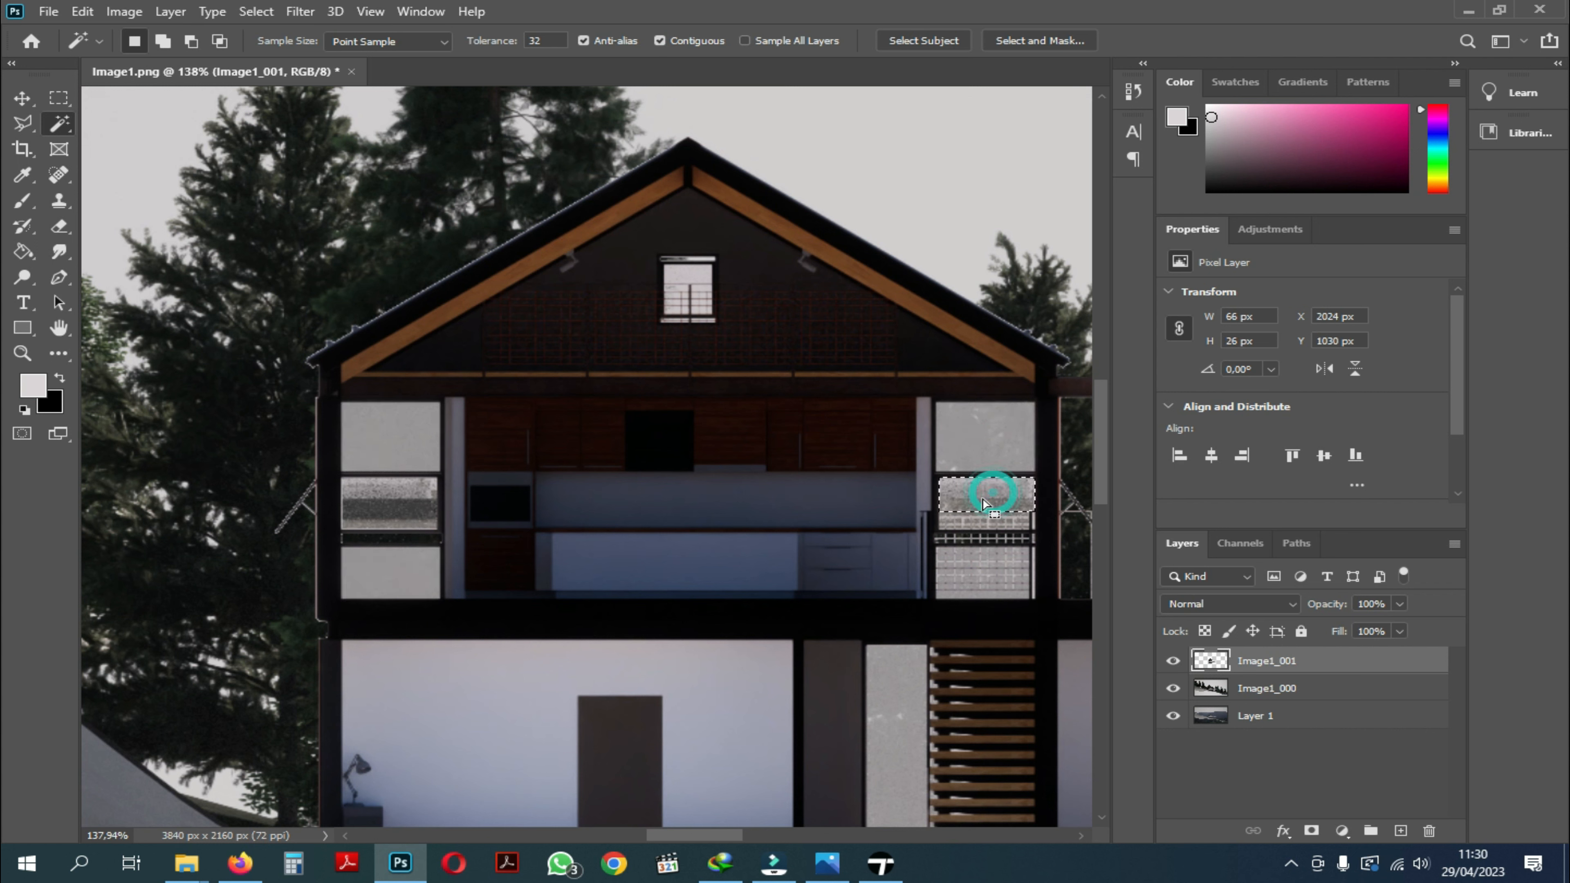
pyautogui.hotkey('ctrl', 'd')
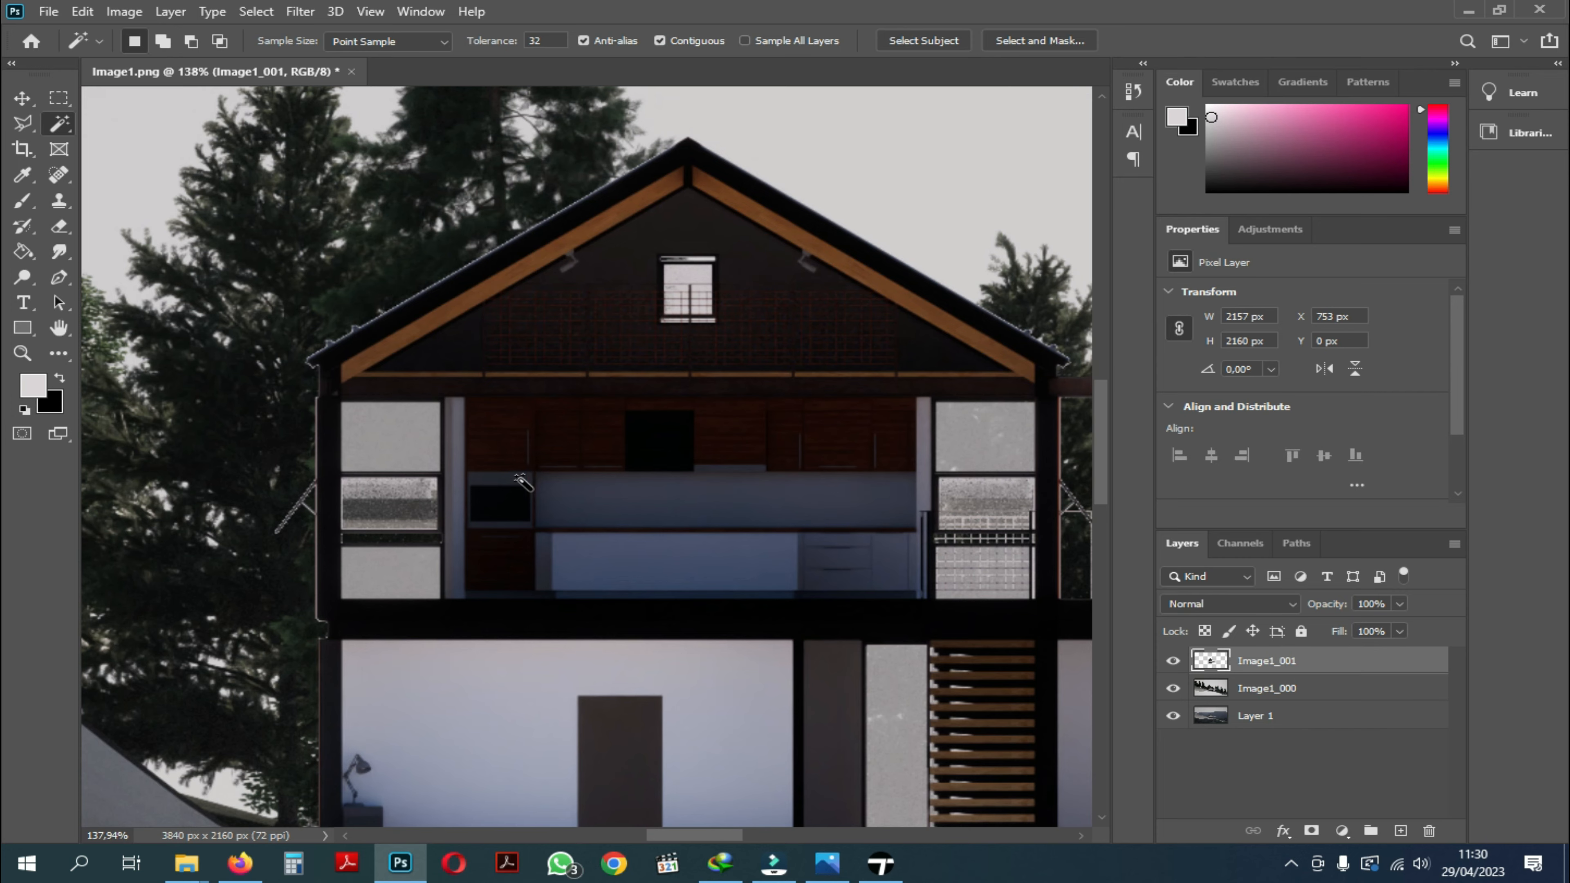
# Deselect all layers and hide the Image1_001 house layer.
pyautogui.scroll(-3, 458, 483)
pyautogui.press('super')
pyautogui.press('super')
pyautogui.keyDown('alt'); pyautogui.scroll(-11, 509, 453); pyautogui.keyUp('alt')
pyautogui.keyDown('alt'); pyautogui.scroll(-5, 554, 510); pyautogui.keyUp('alt')
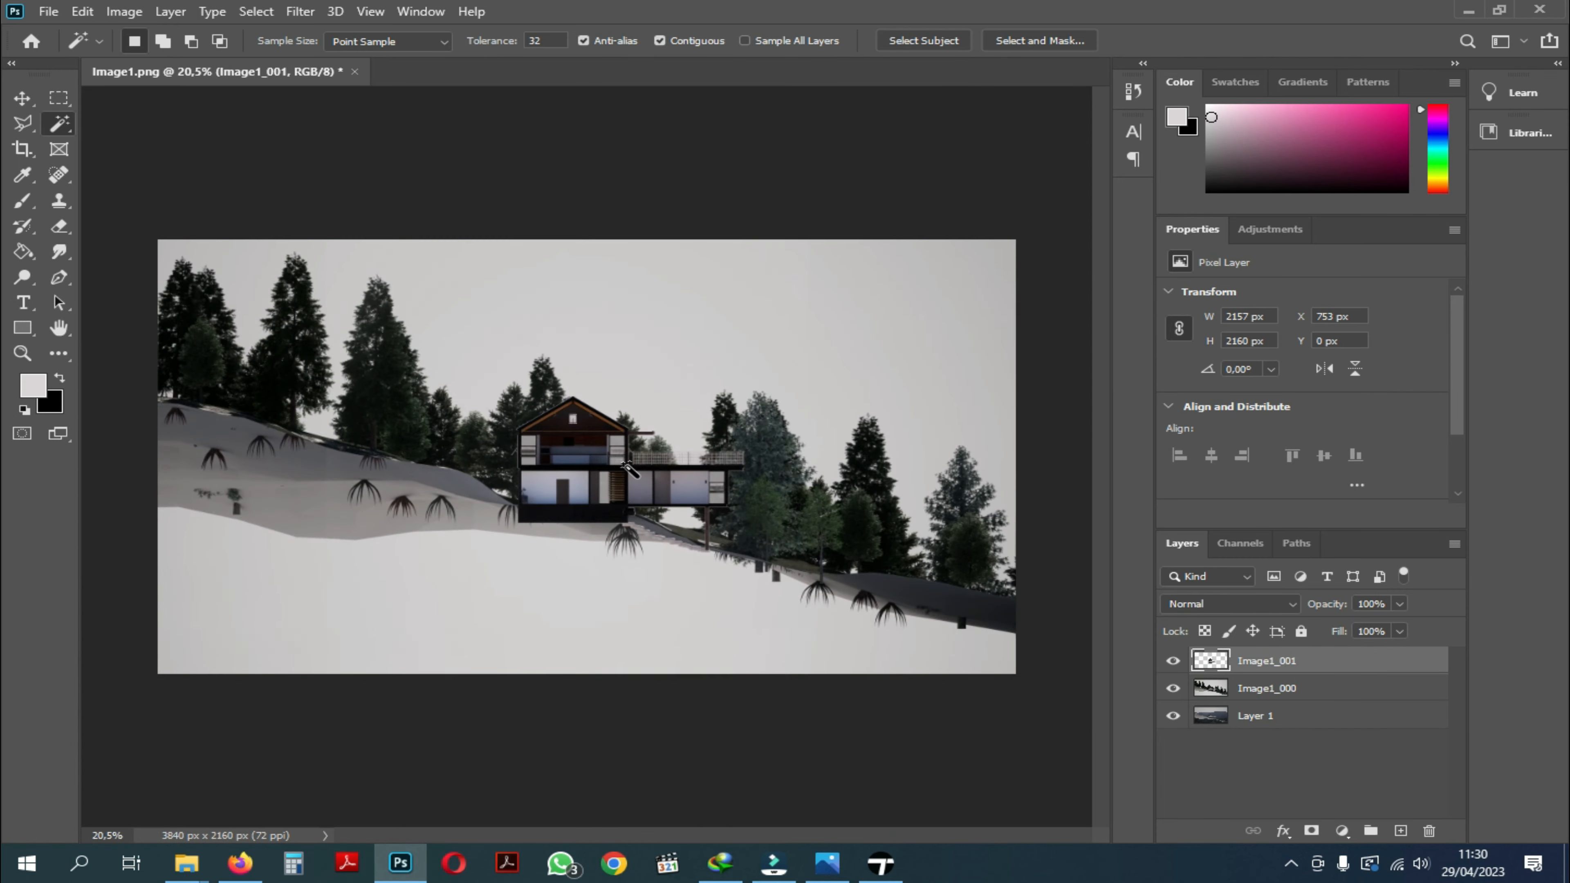
pyautogui.press('v')
pyautogui.click(468, 130)
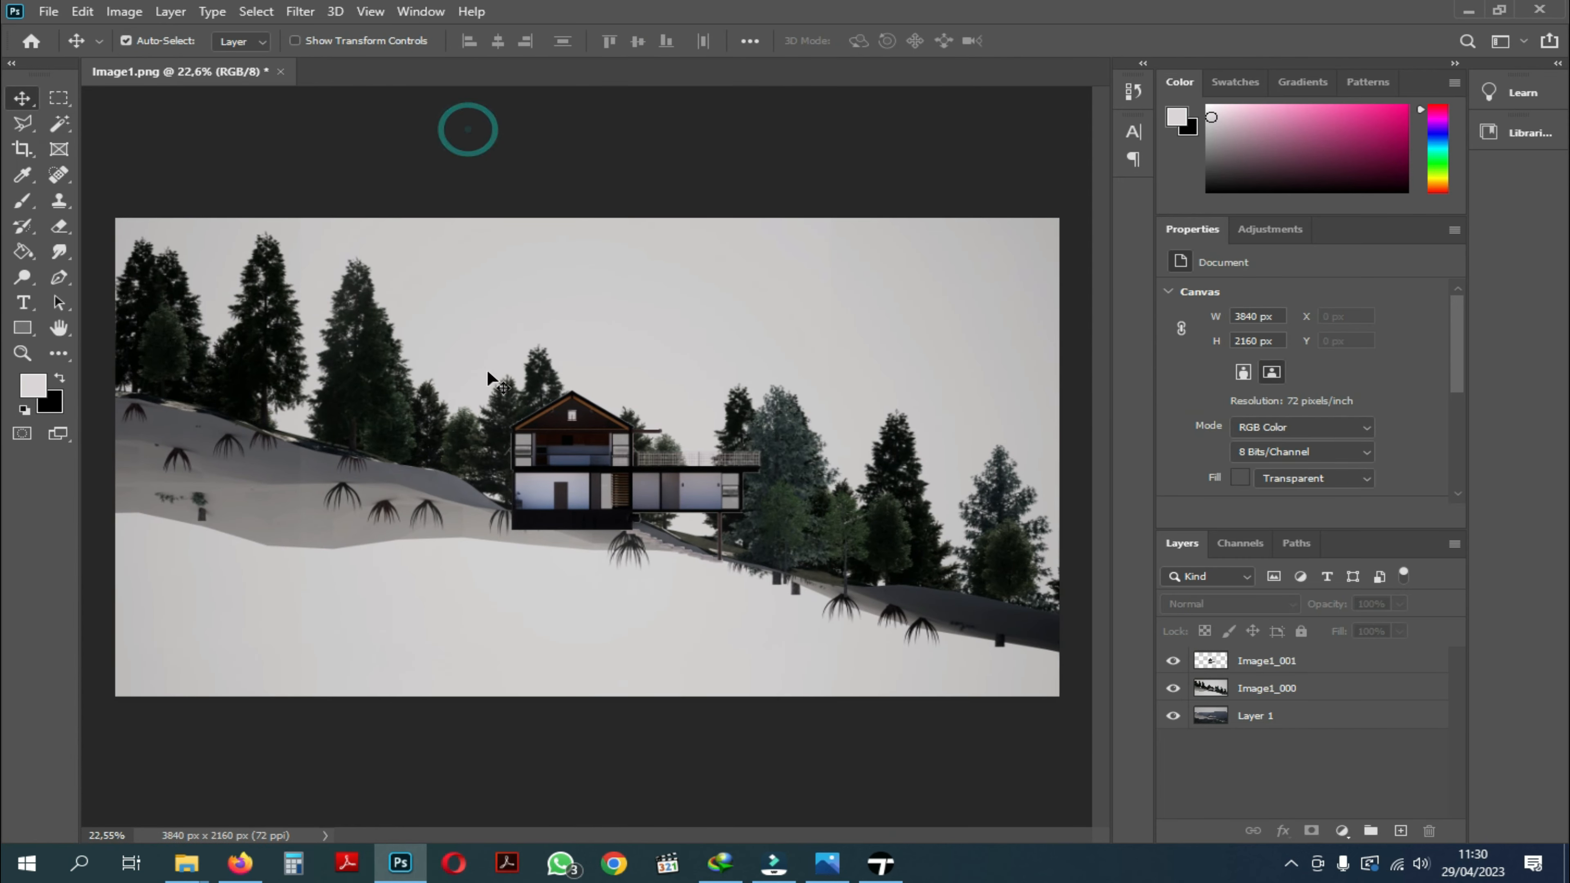
pyautogui.click(1173, 661)
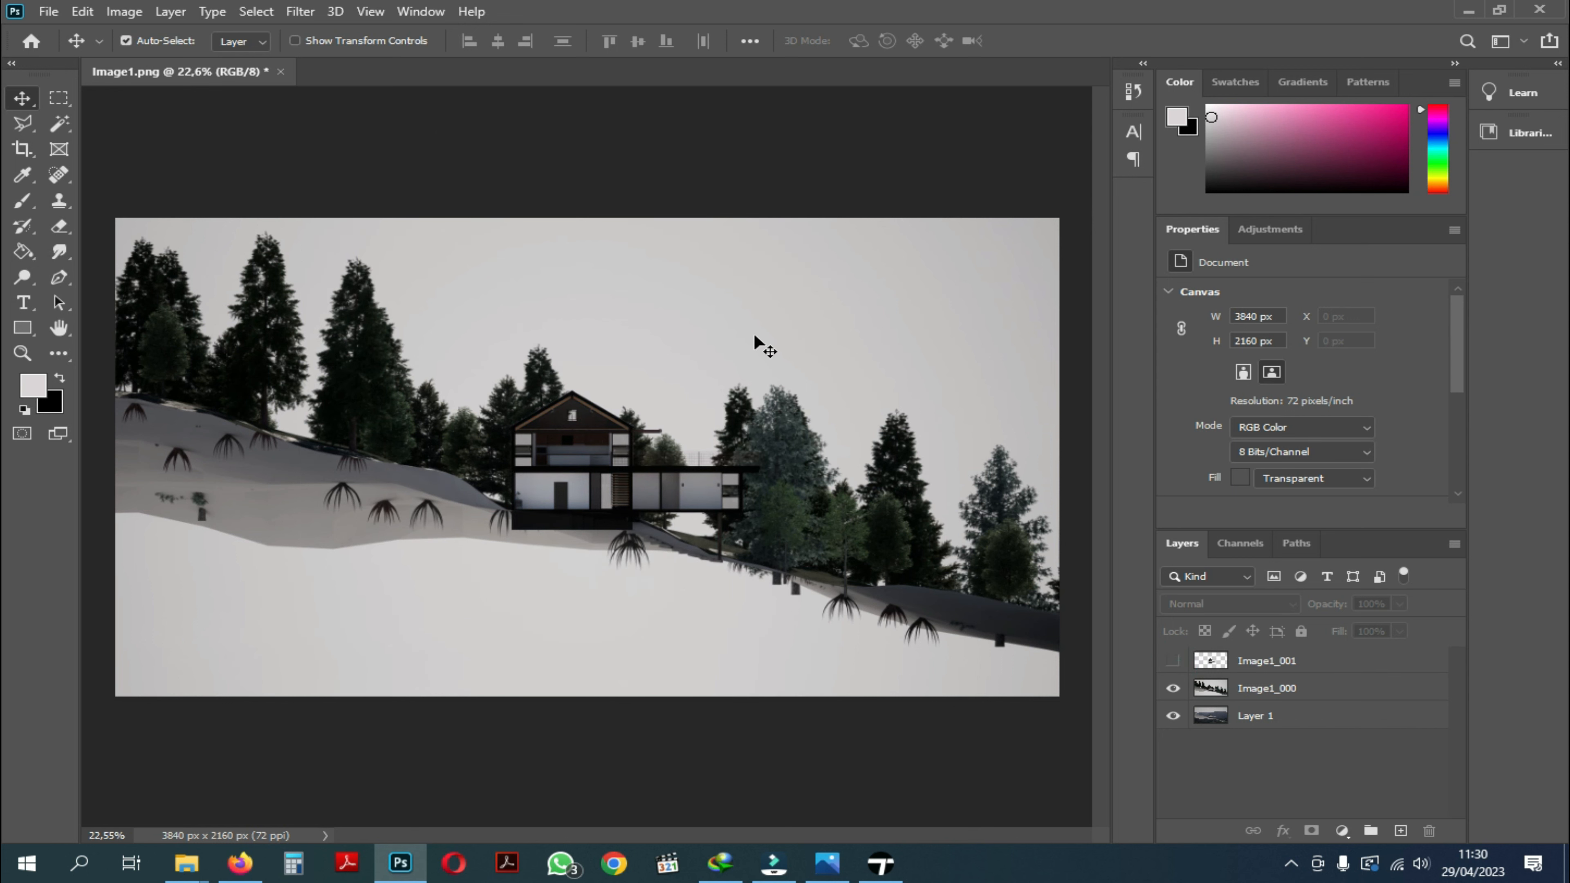
# Select the light backdrop of the Image1_000 layer using Color Range with Sampled Colors and a fuzziness of 100.
pyautogui.click(256, 11)
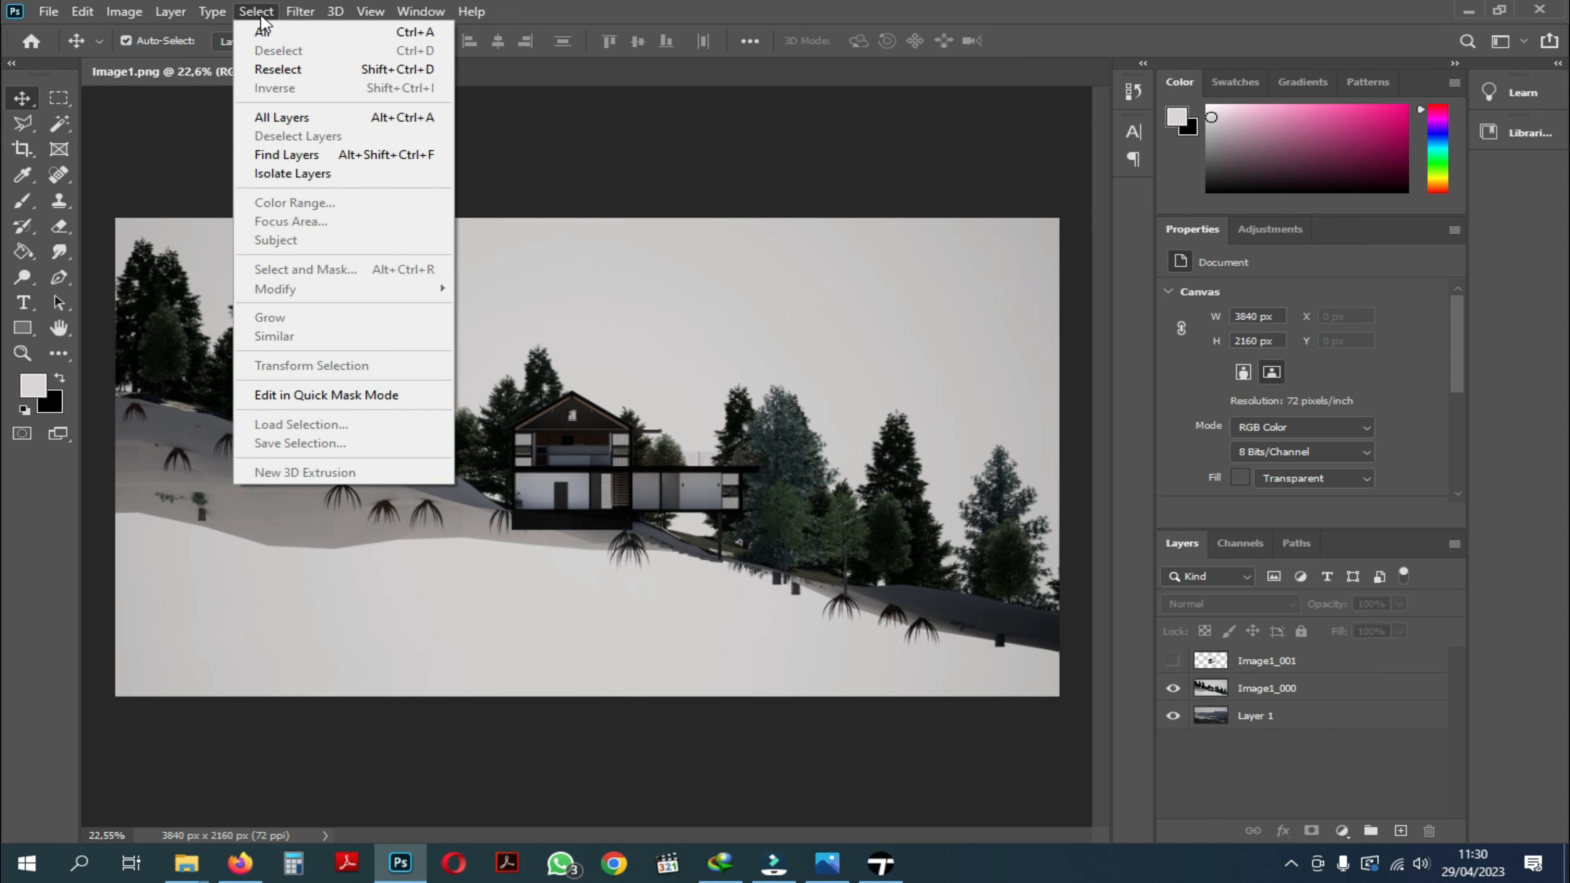
pyautogui.click(862, 218)
pyautogui.click(1290, 694)
pyautogui.click(256, 11)
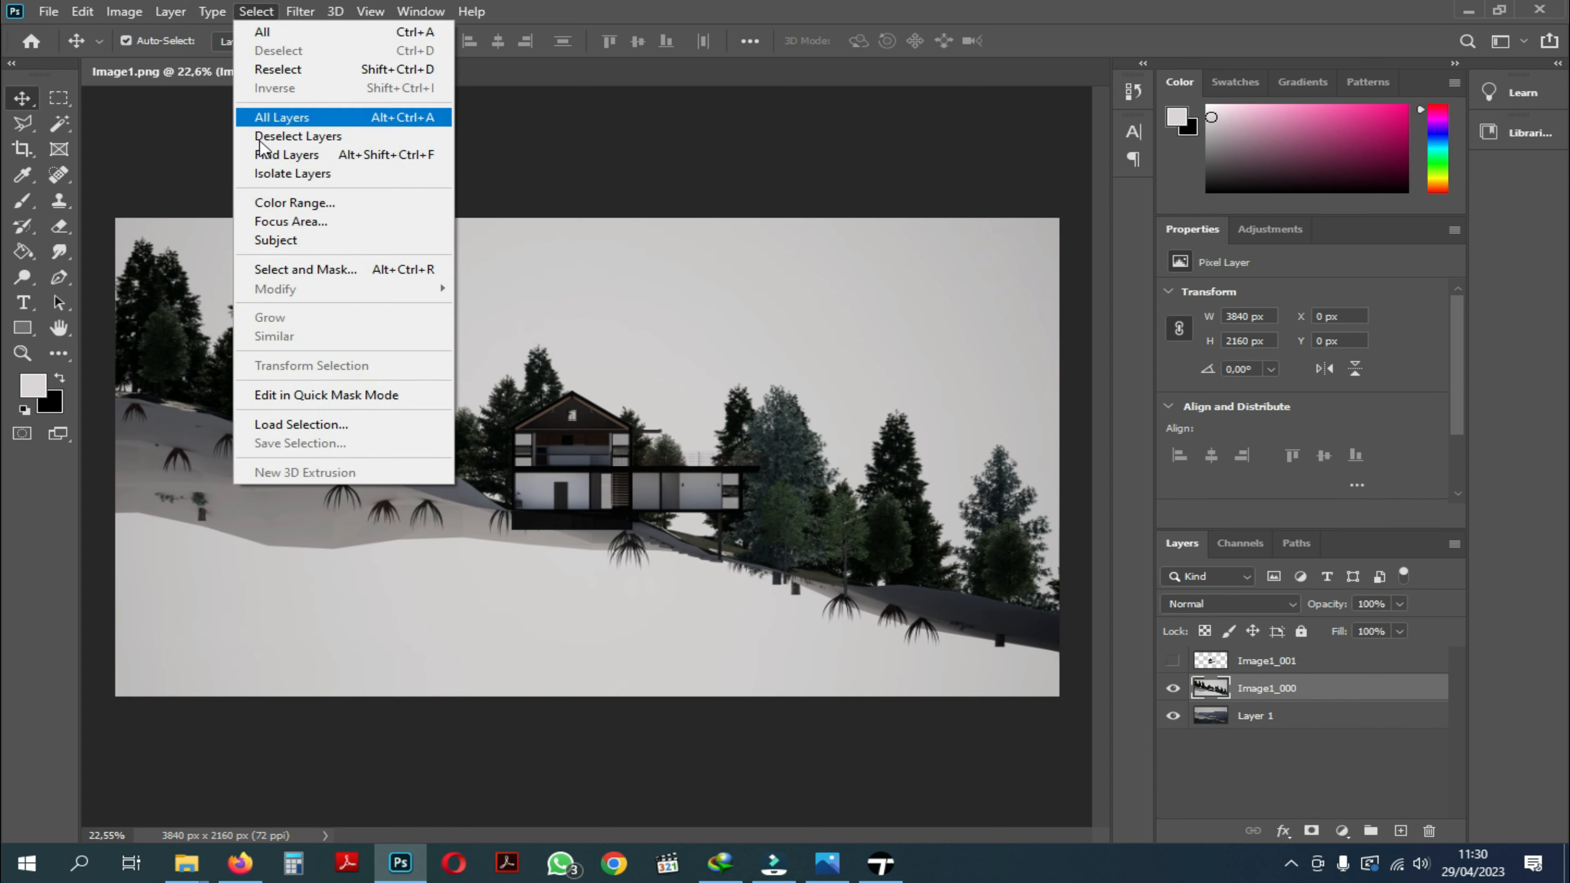
pyautogui.click(267, 197)
pyautogui.moveTo(633, 241); pyautogui.dragTo(656, 241)
pyautogui.write('100')
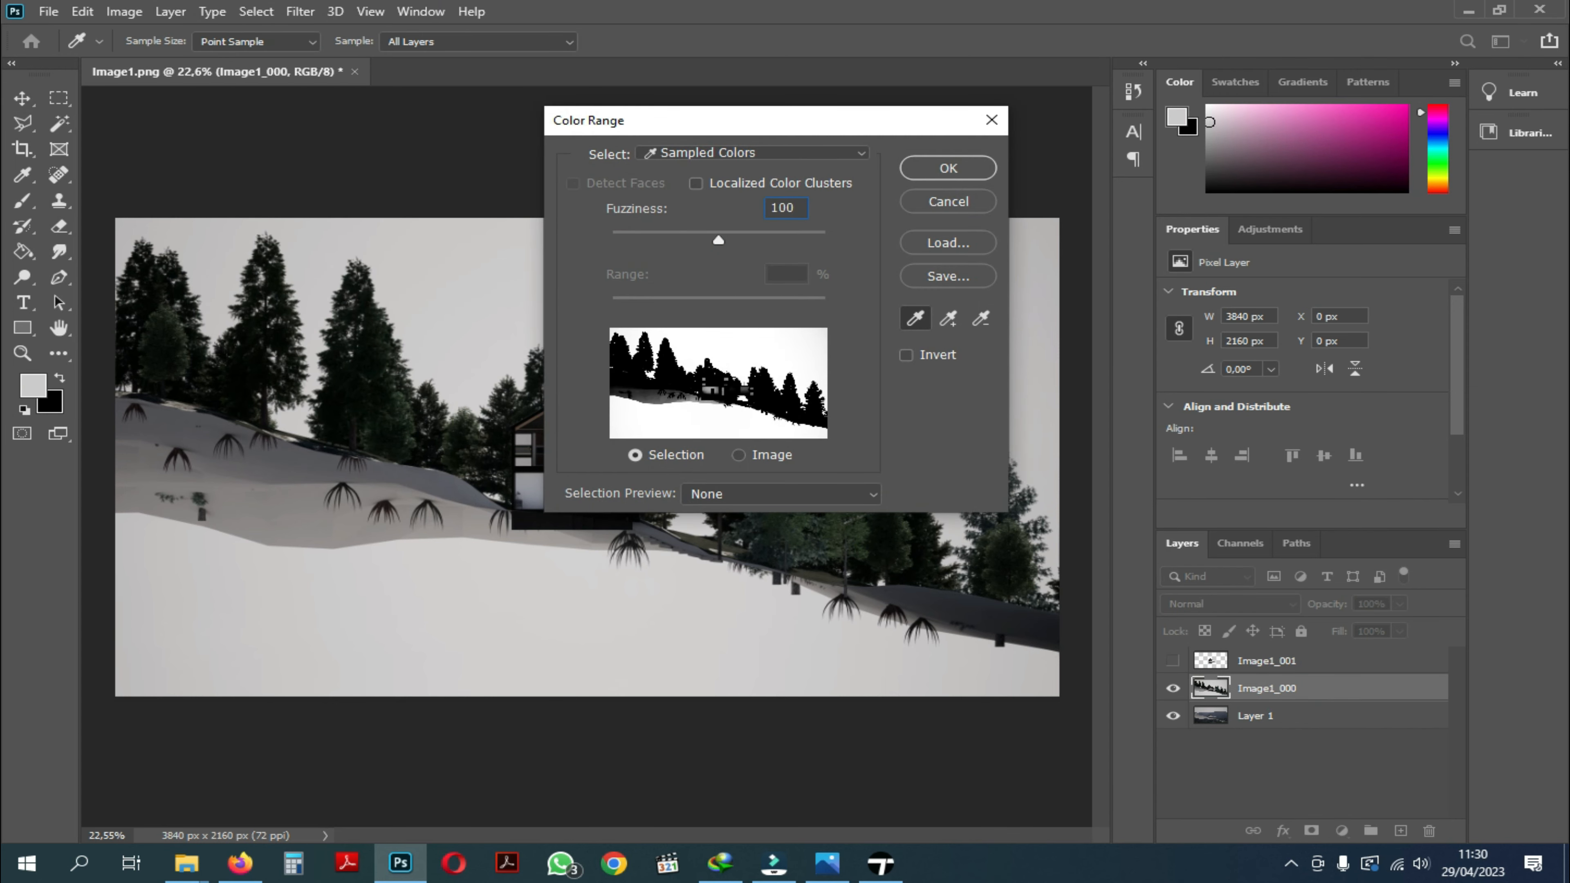
pyautogui.click(949, 170)
pyautogui.press('v')
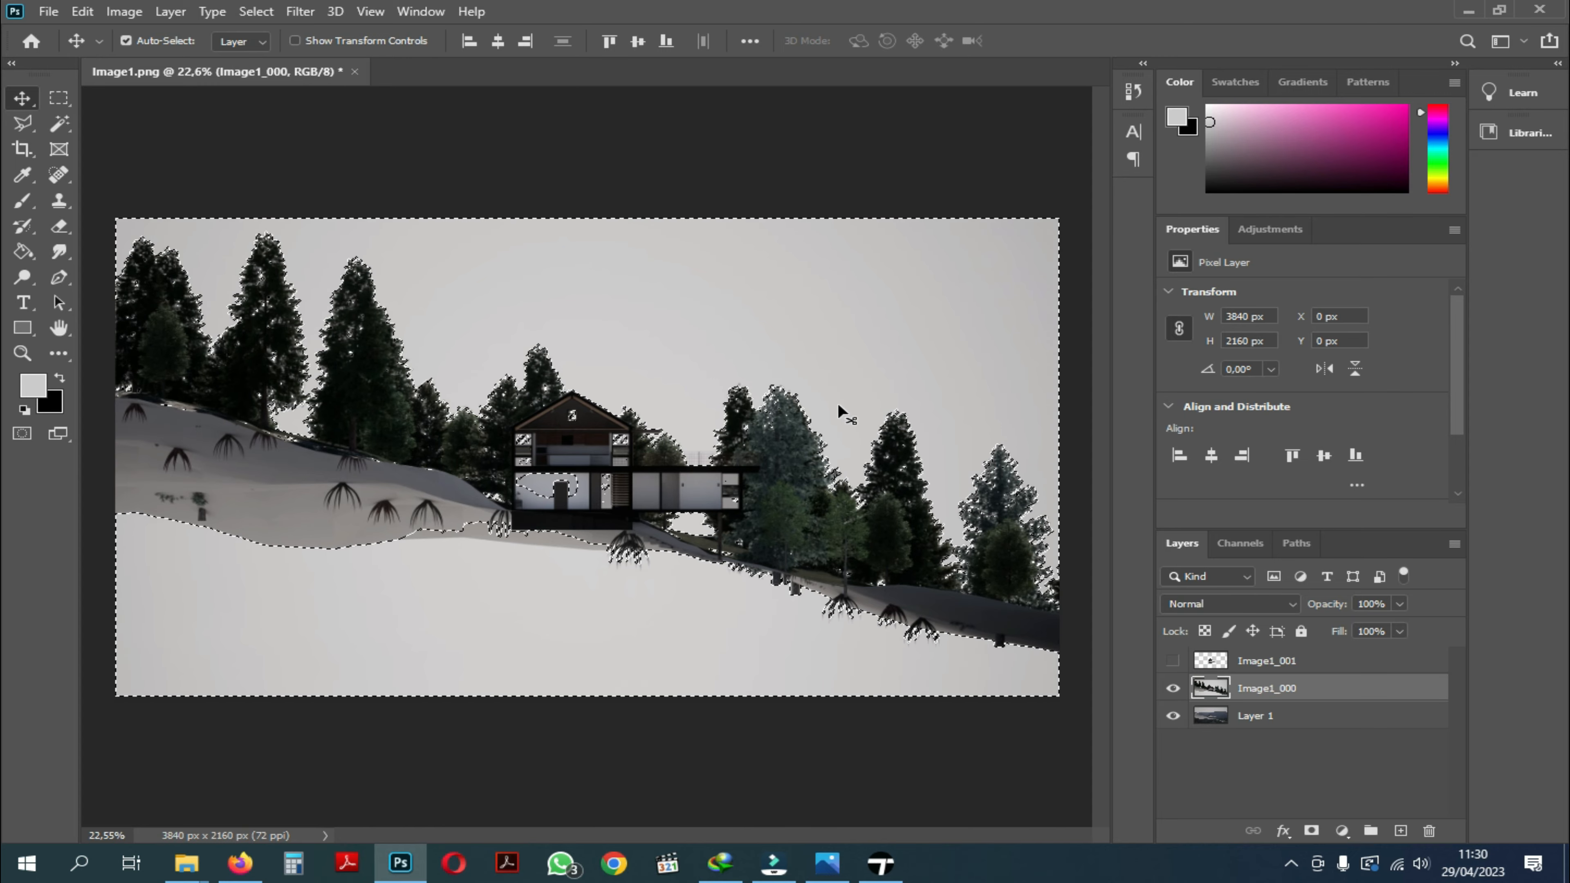
# Cut the selected backdrop out of the Image1_000 layer and show the Image1_001 layer again.
pyautogui.hotkey('ctrl', 'x')
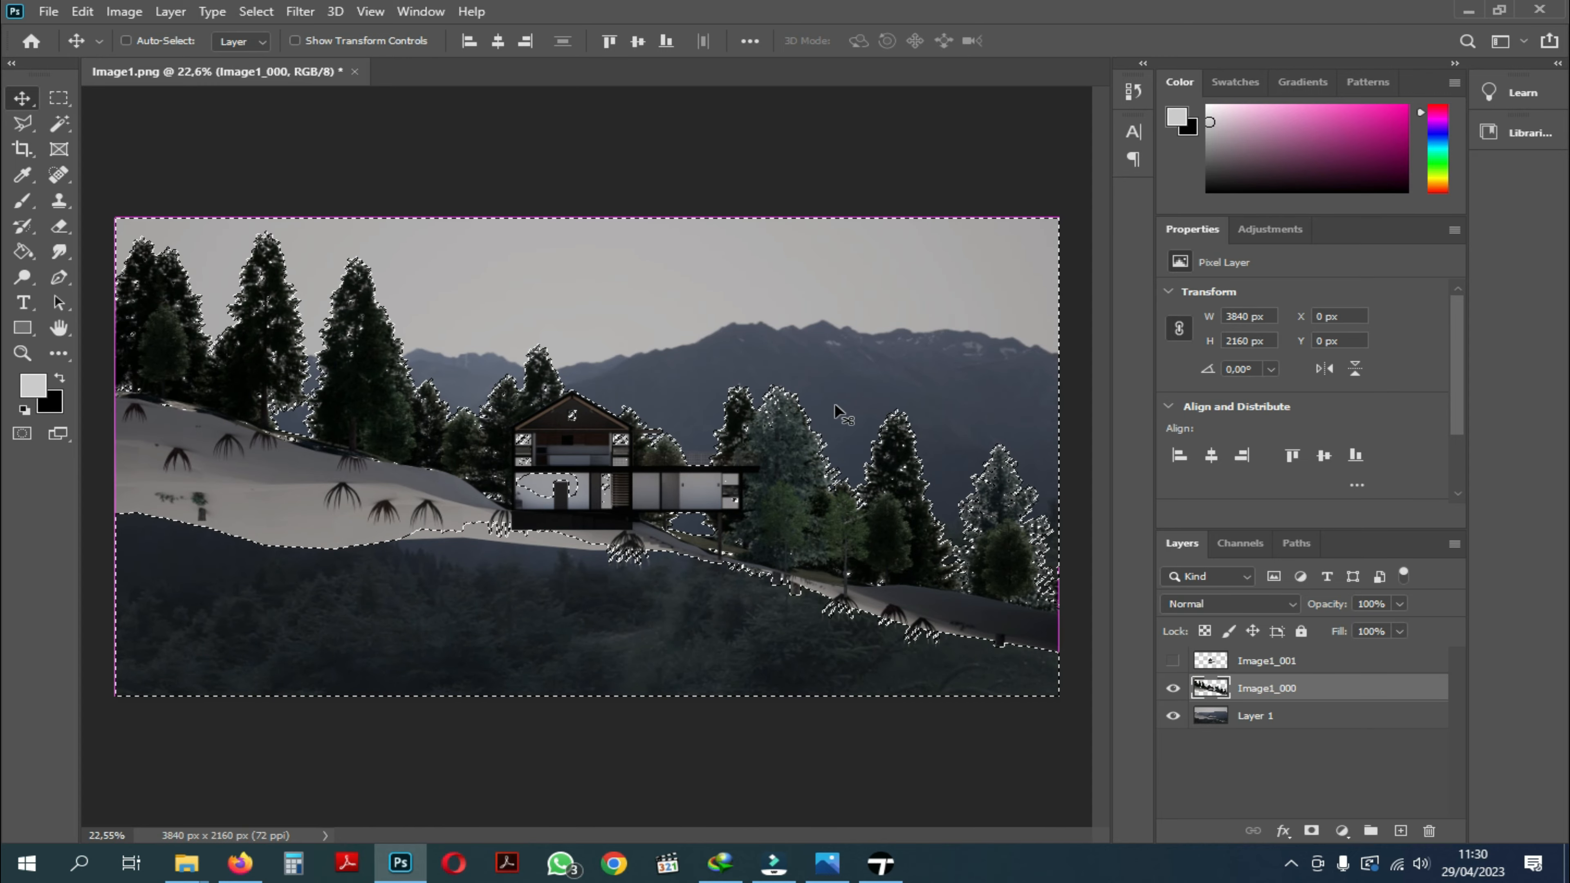
pyautogui.hotkey('ctrl', 'd')
pyautogui.click(1172, 660)
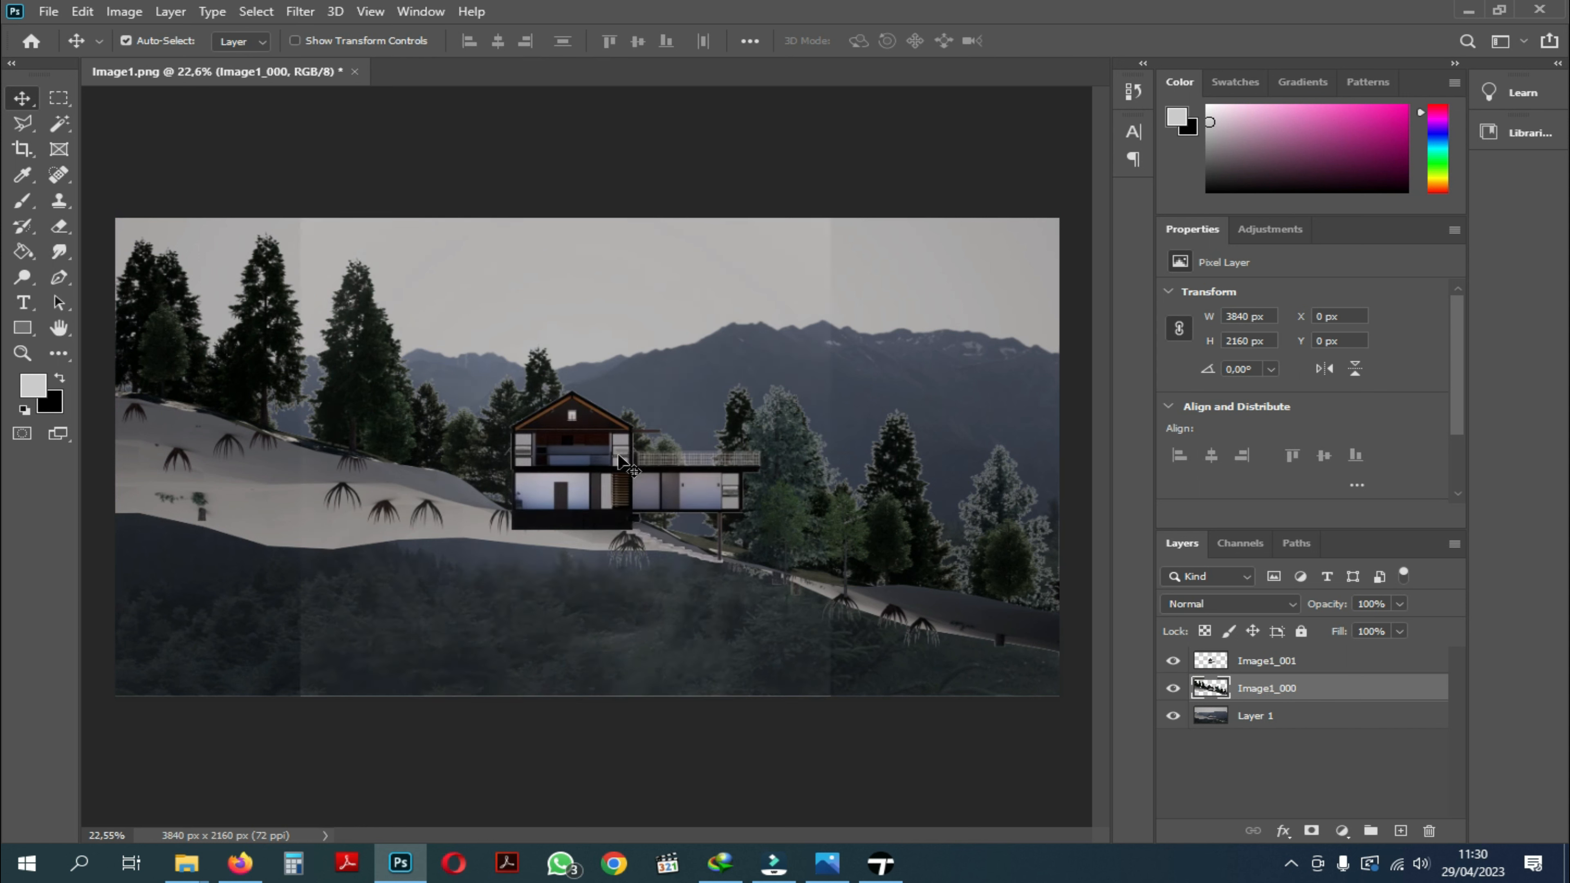
# Examine how the house and tree cut-outs blend with the mountain background, both close up and across the whole image.
pyautogui.click(1231, 660)
pyautogui.press('e')
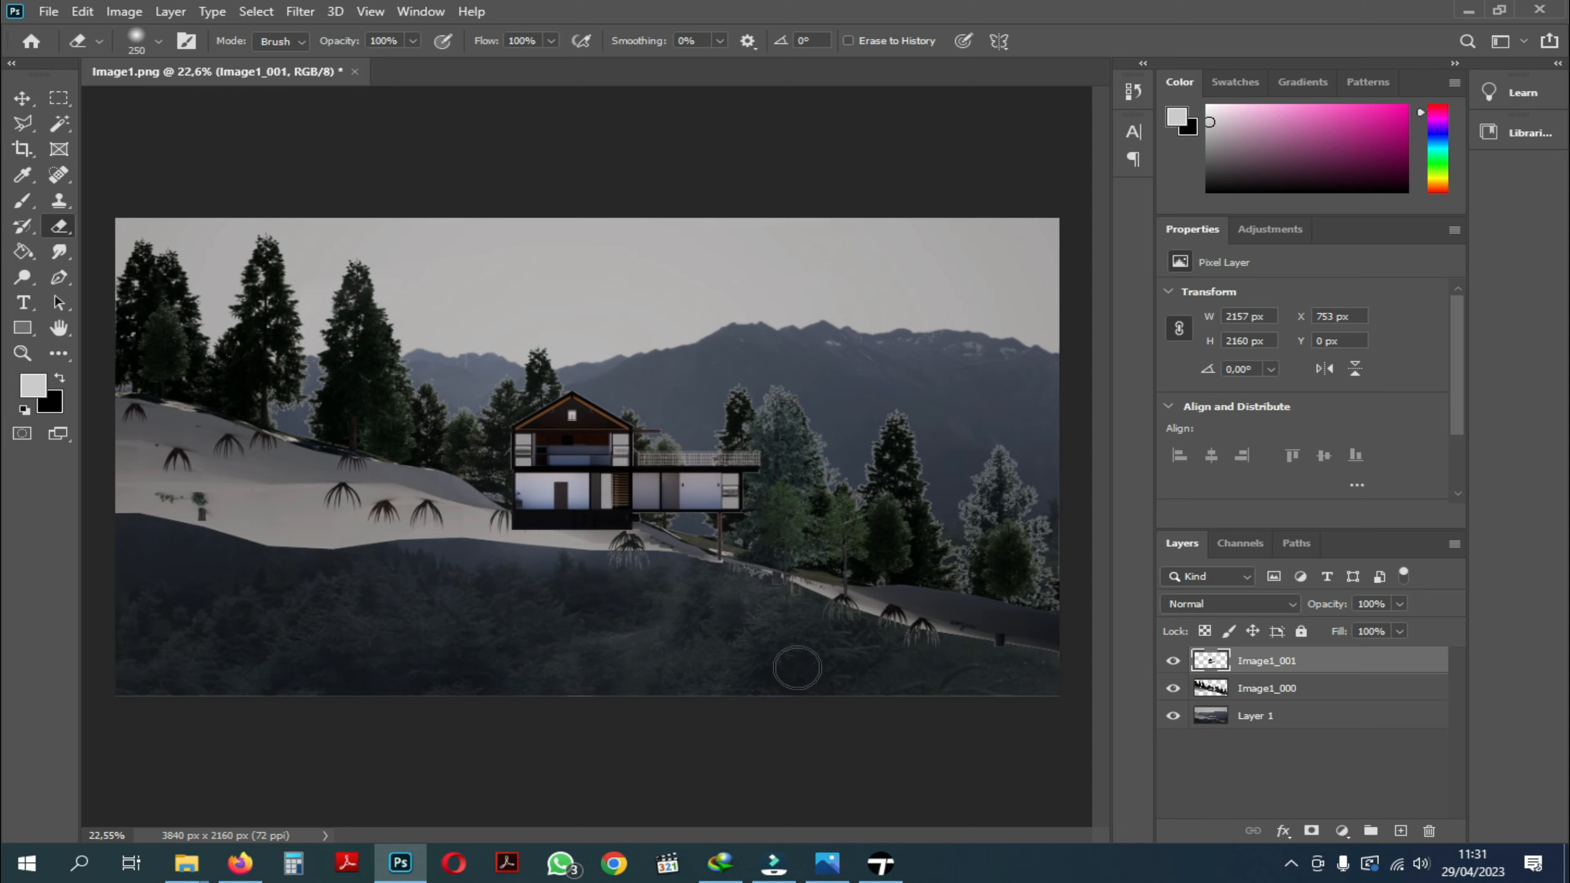
pyautogui.keyDown('alt'); pyautogui.scroll(5, 480, 438); pyautogui.keyUp('alt')
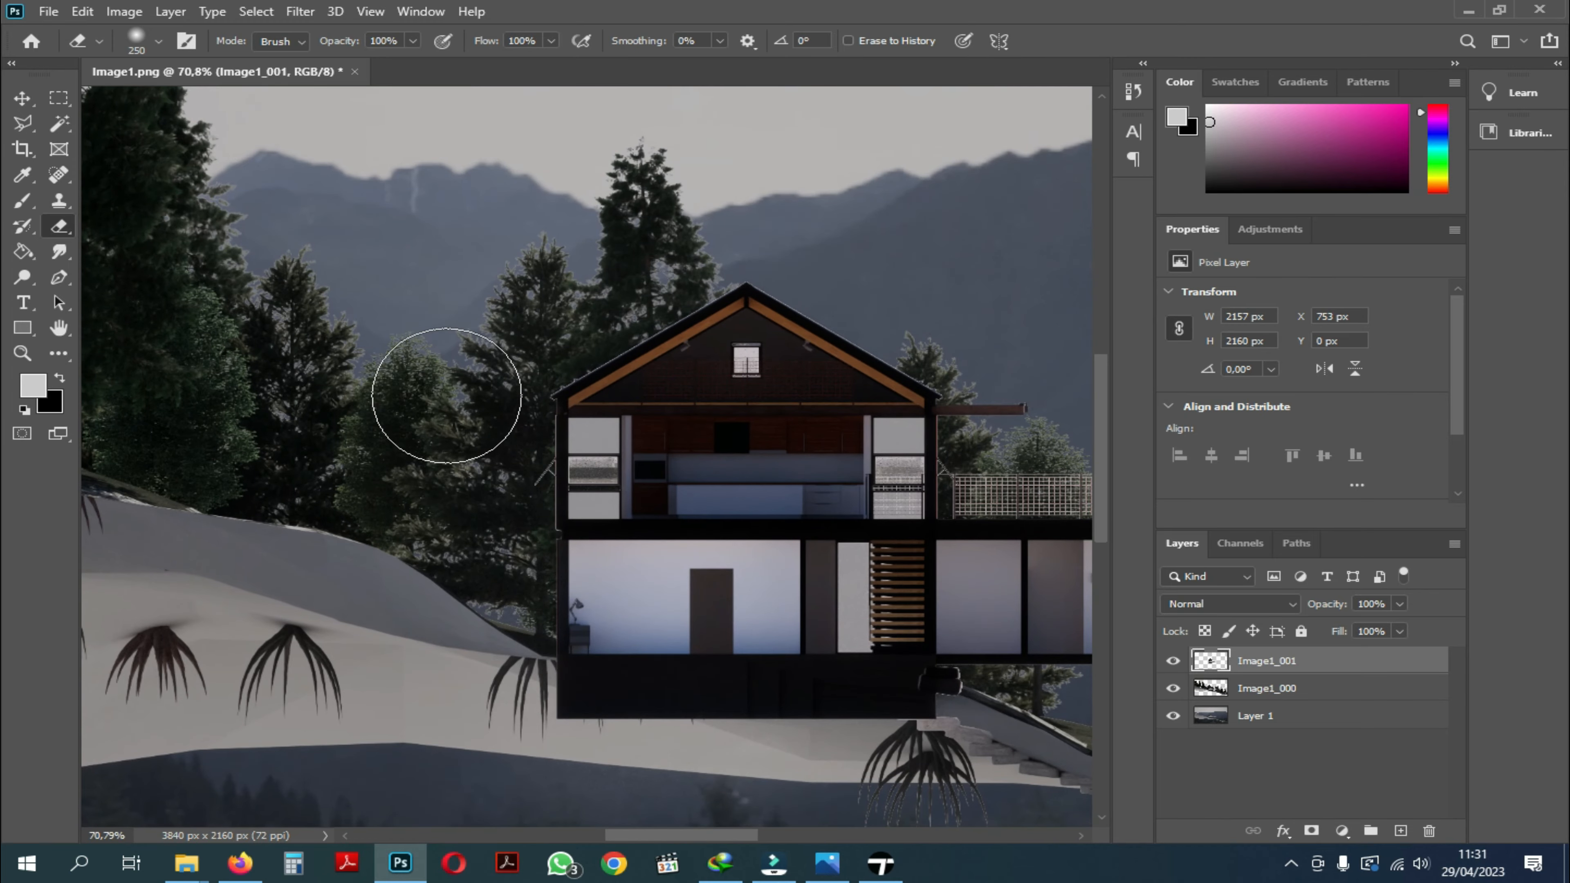
pyautogui.keyDown('alt'); pyautogui.scroll(-4, 392, 386); pyautogui.keyUp('alt')
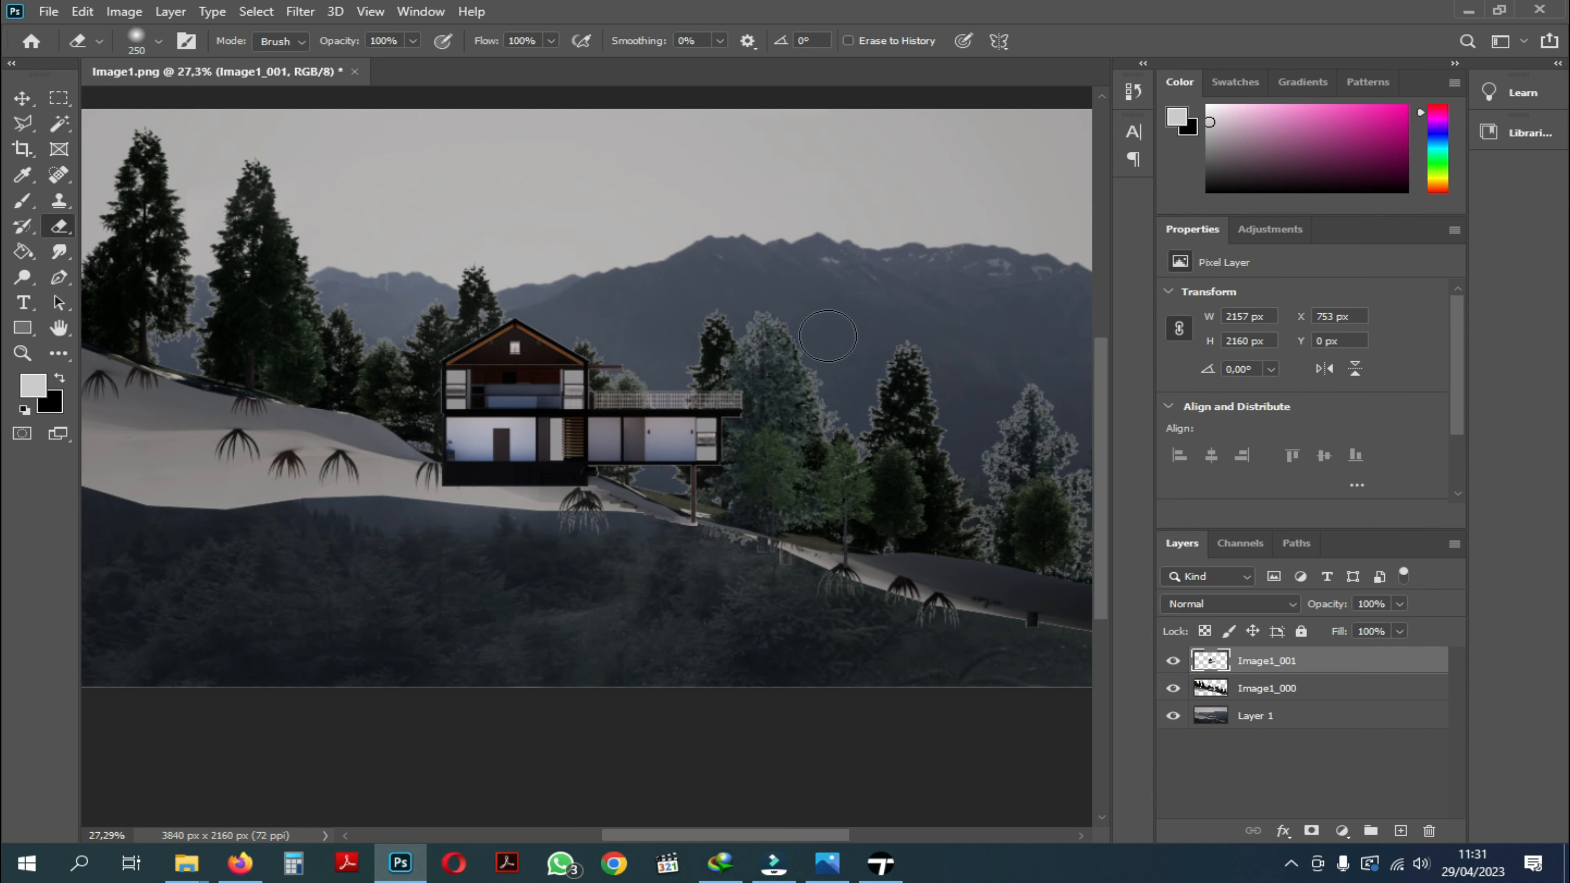
pyautogui.keyDown('alt'); pyautogui.scroll(2, 766, 458); pyautogui.keyUp('alt')
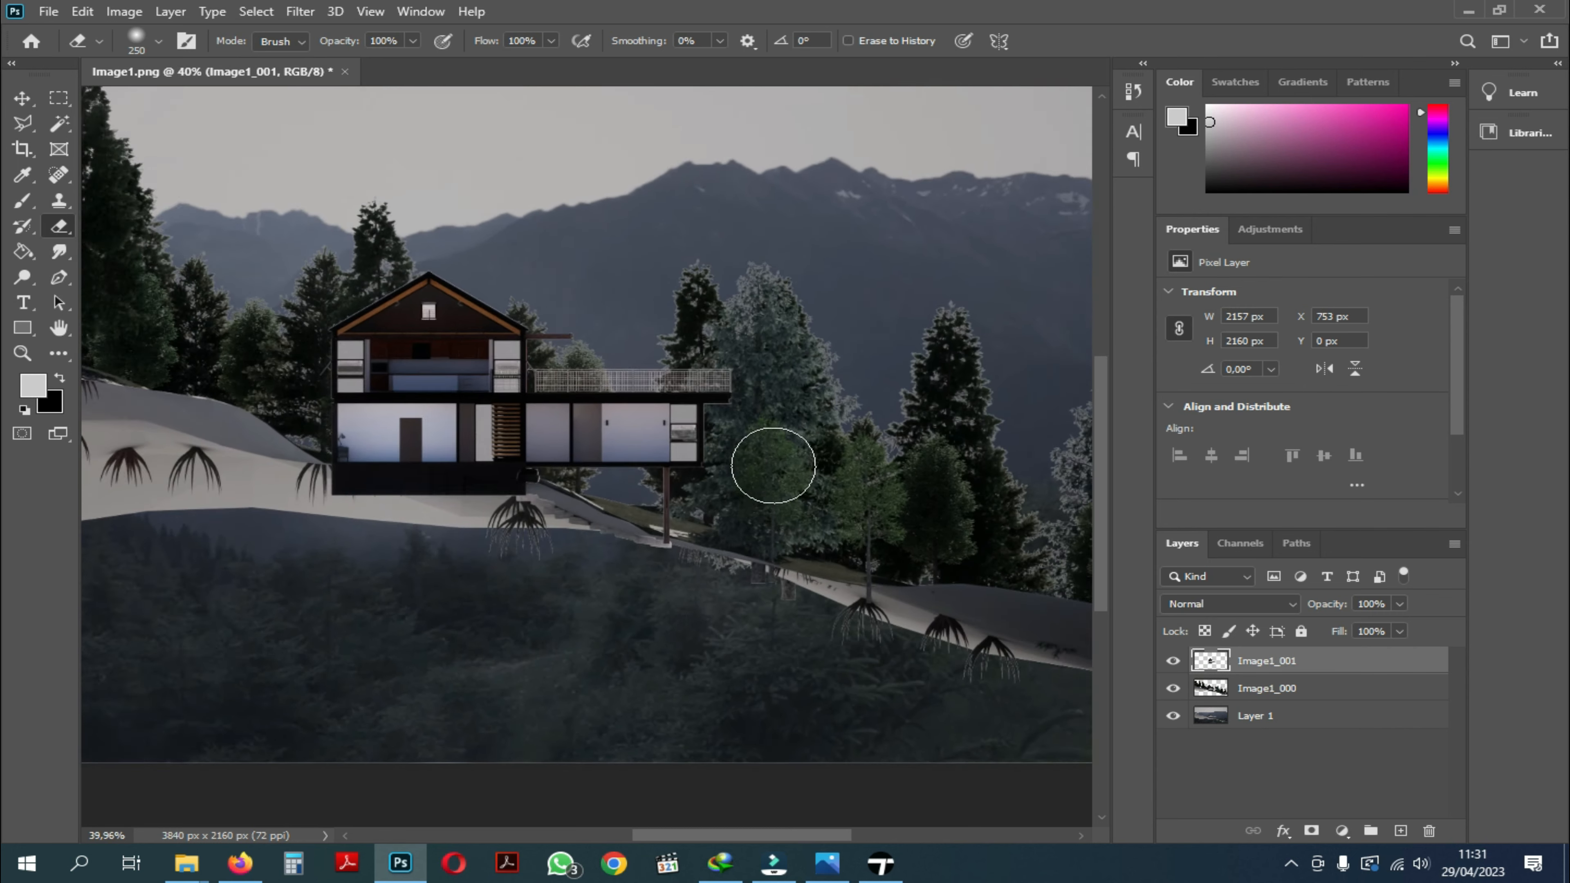
pyautogui.keyDown('alt'); pyautogui.scroll(-3, 924, 524); pyautogui.keyUp('alt')
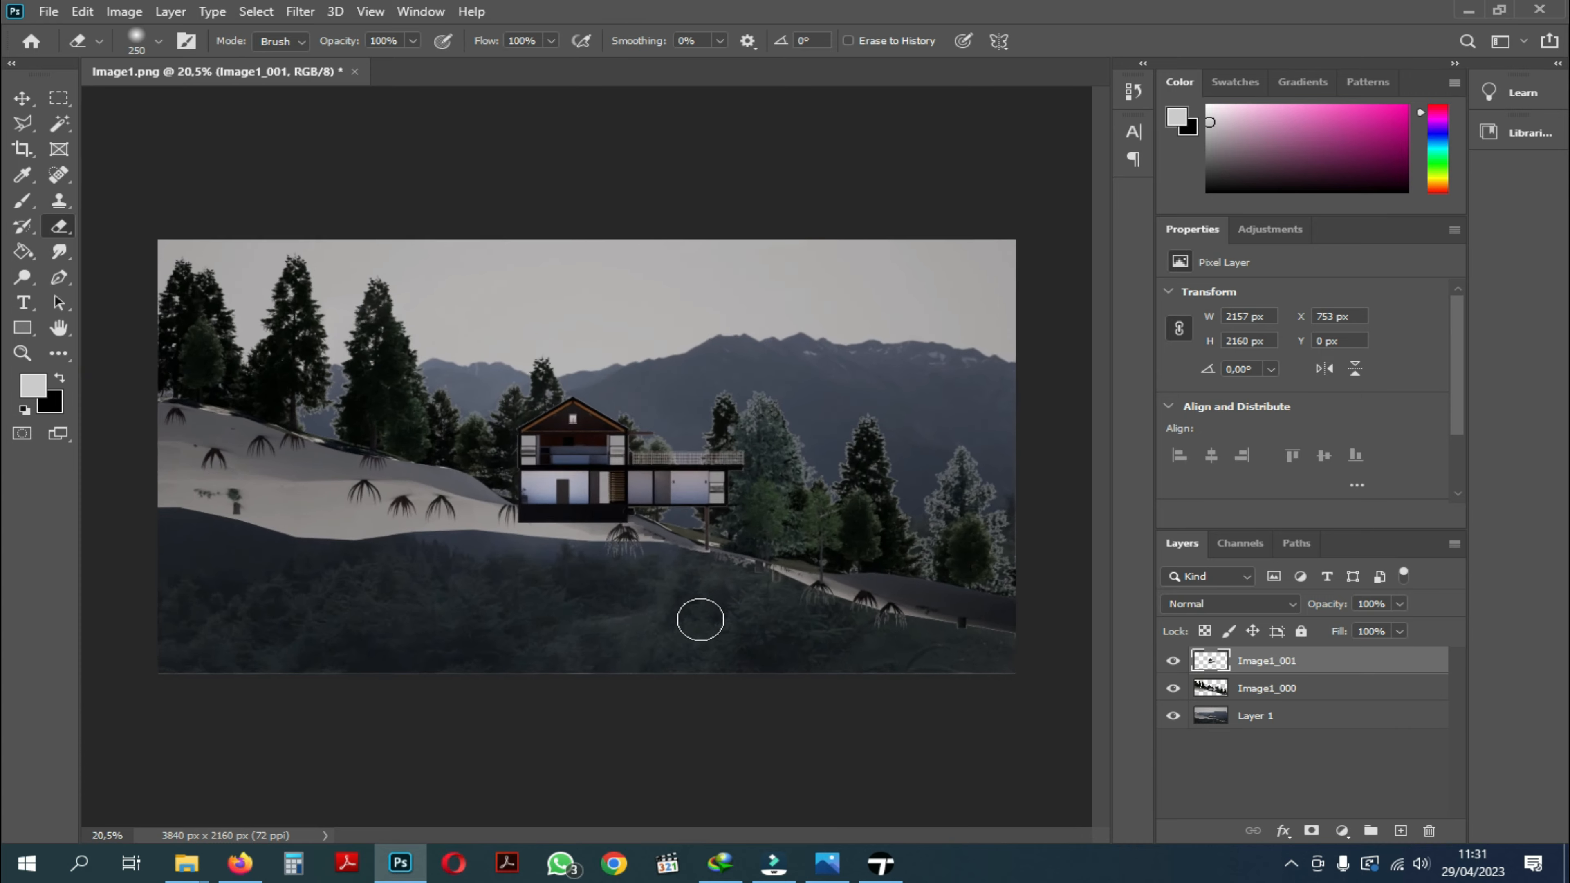
pyautogui.keyDown('alt'); pyautogui.scroll(2, 701, 620); pyautogui.keyUp('alt')
pyautogui.keyDown('alt'); pyautogui.scroll(-1, 617, 617); pyautogui.keyUp('alt')
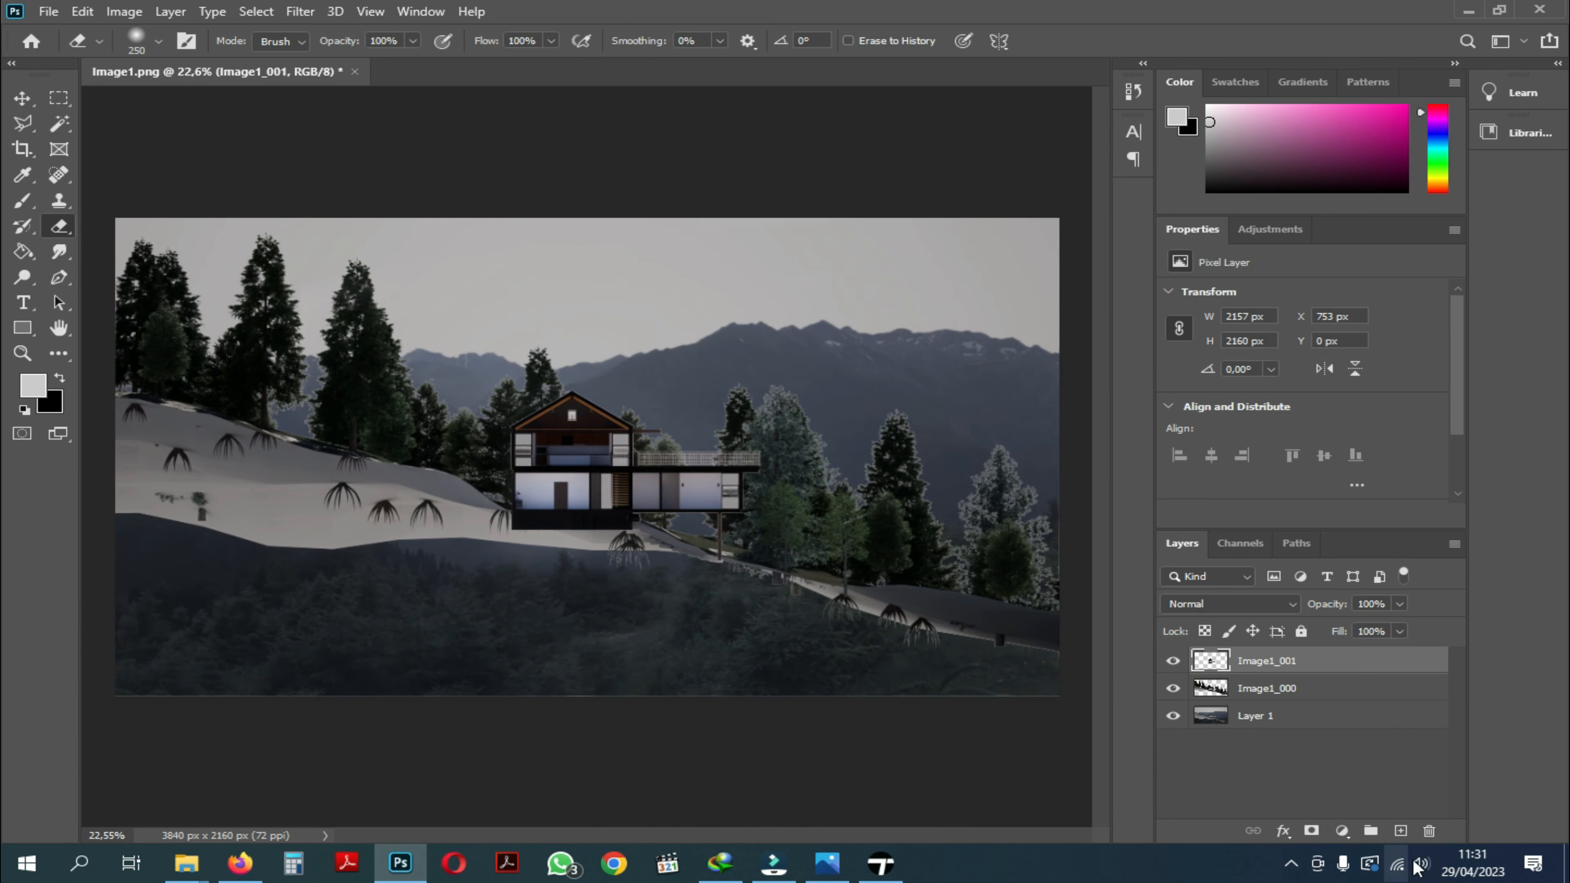
# Add a new layer above Image1_001 and start a Polygonal Lasso outline along the terrain's section edge from the image's left border.
pyautogui.click(1401, 831)
pyautogui.click(22, 126)
pyautogui.keyDown('alt'); pyautogui.scroll(6, 346, 457); pyautogui.keyUp('alt')
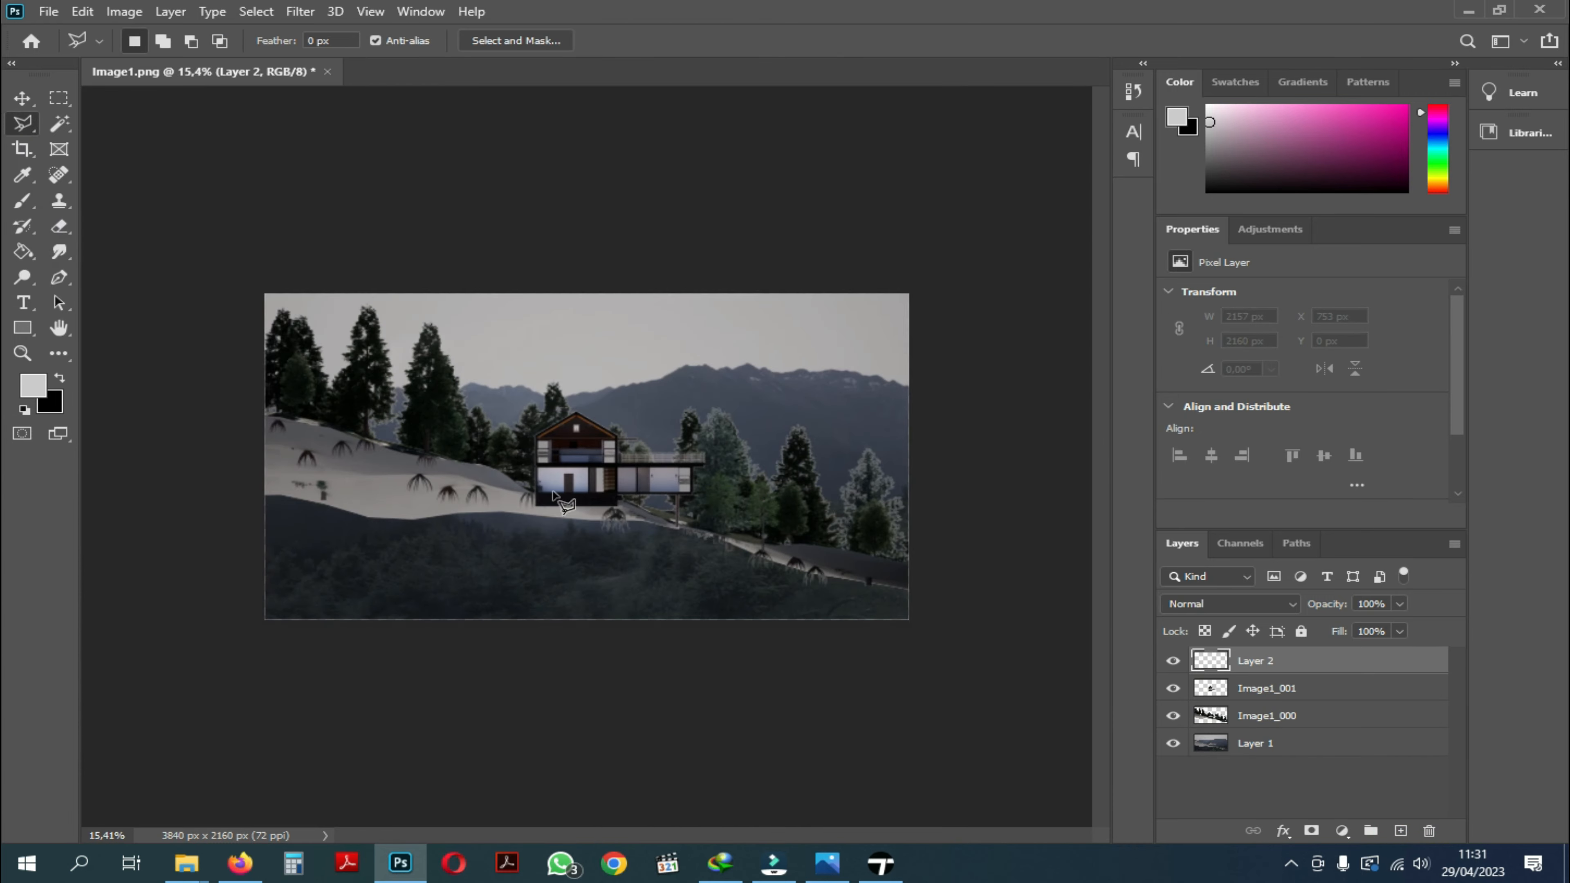
pyautogui.keyDown('alt'); pyautogui.scroll(2, 346, 457); pyautogui.keyUp('alt')
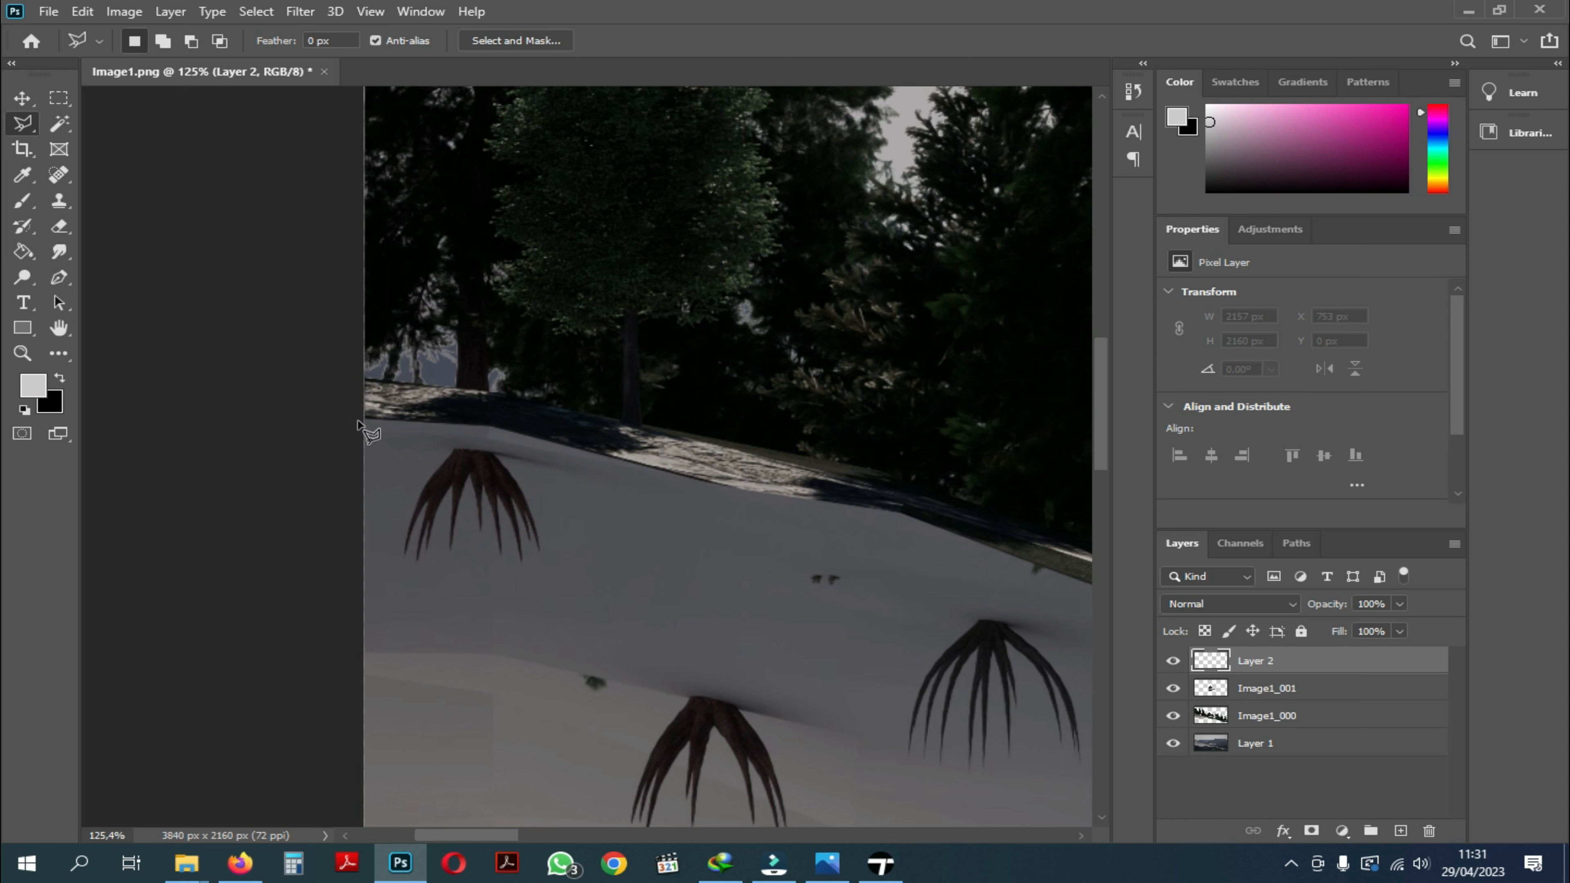
pyautogui.click(353, 419)
pyautogui.click(383, 421)
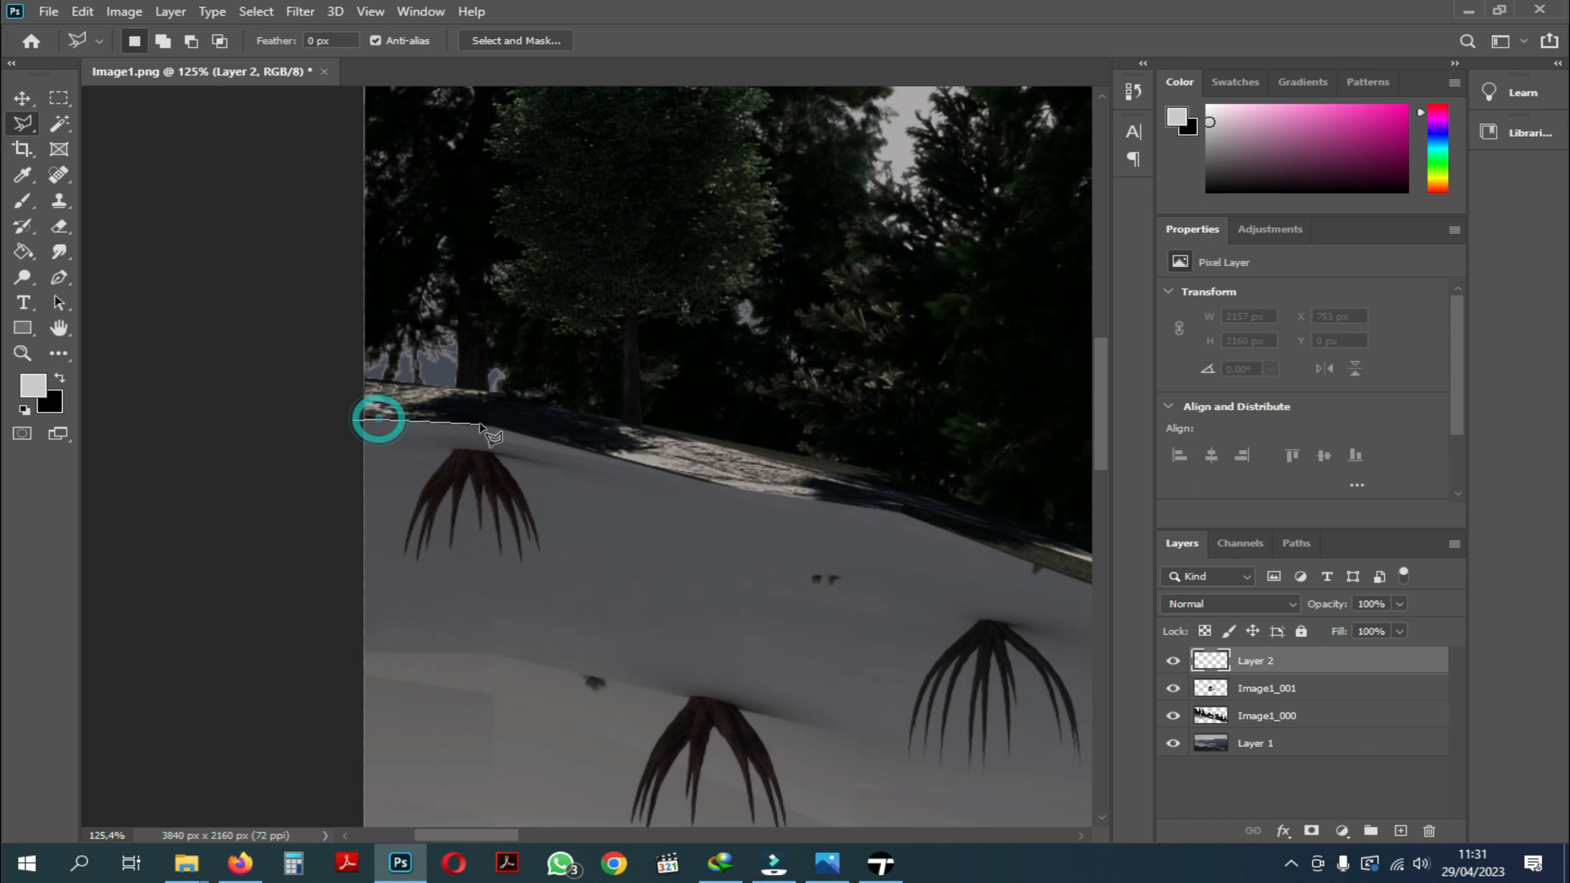
pyautogui.click(490, 426)
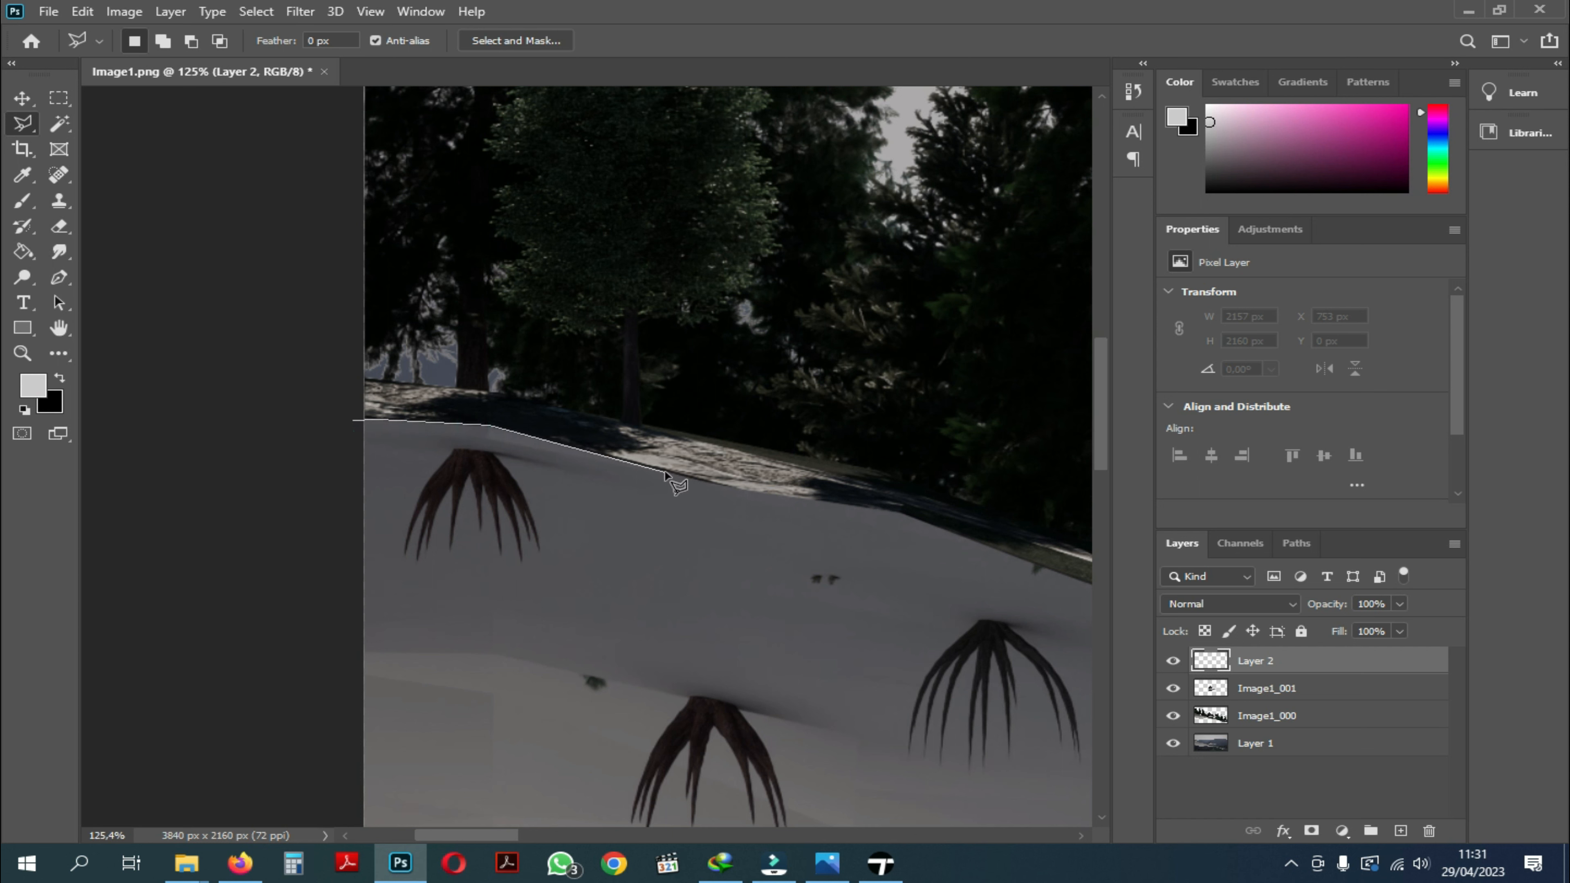
pyautogui.click(730, 488)
pyautogui.click(802, 498)
pyautogui.click(900, 512)
# Continue the Polygonal Lasso outline along the terrain's section edge beneath the uphill trees to the crest before the house.
pyautogui.keyDown('ctrl'); pyautogui.scroll(-4, 901, 512); pyautogui.keyUp('ctrl')
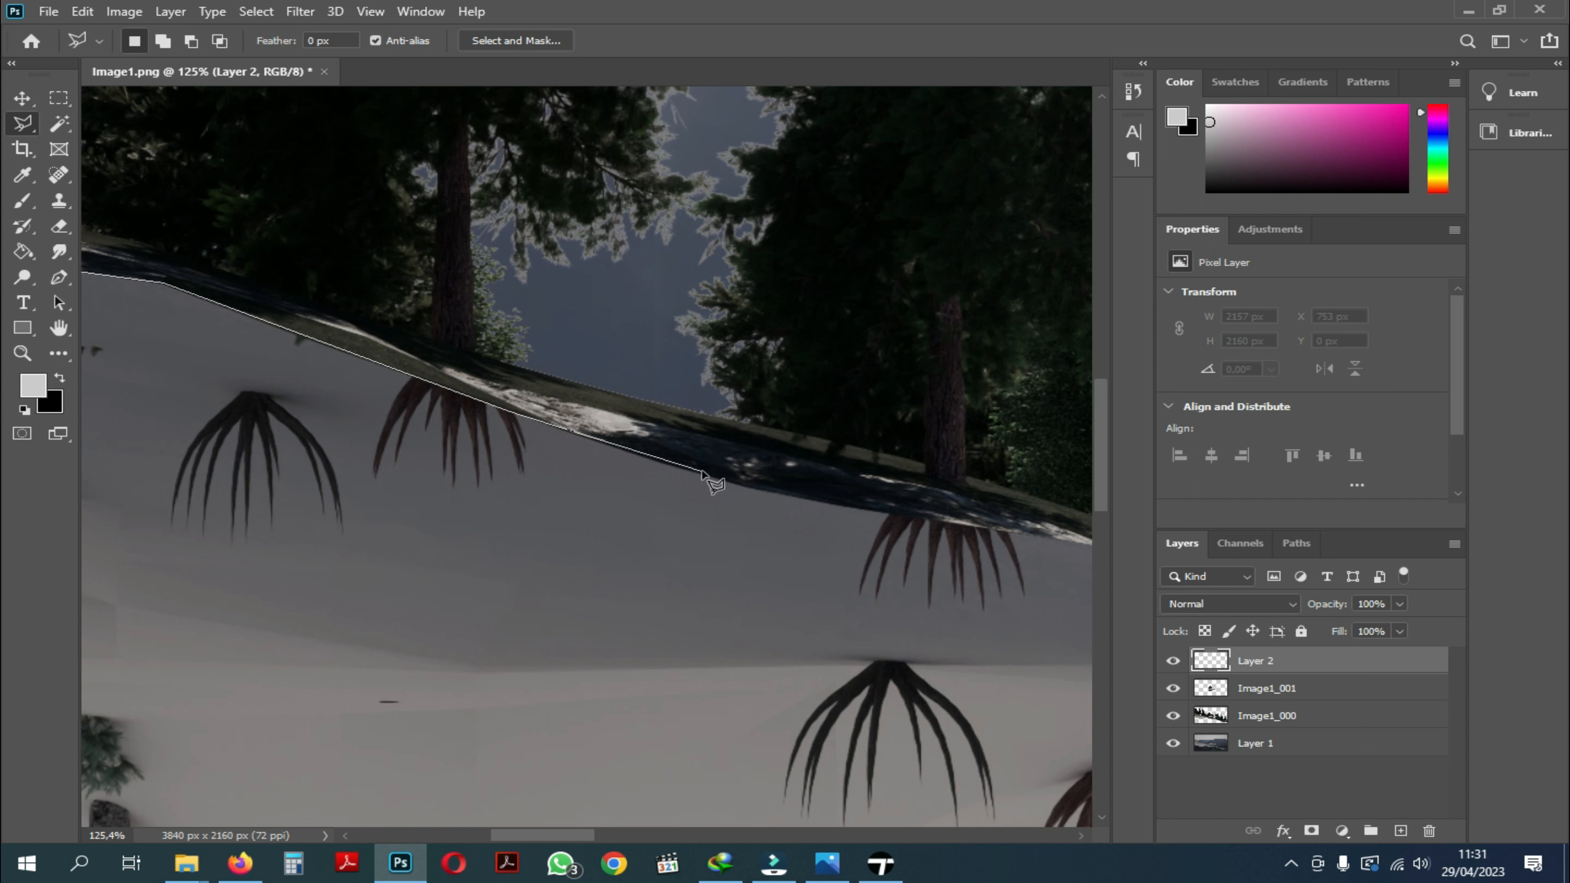
pyautogui.click(652, 457)
pyautogui.click(755, 488)
pyautogui.keyDown('ctrl'); pyautogui.hscroll(4, 755, 489); pyautogui.keyUp('ctrl')
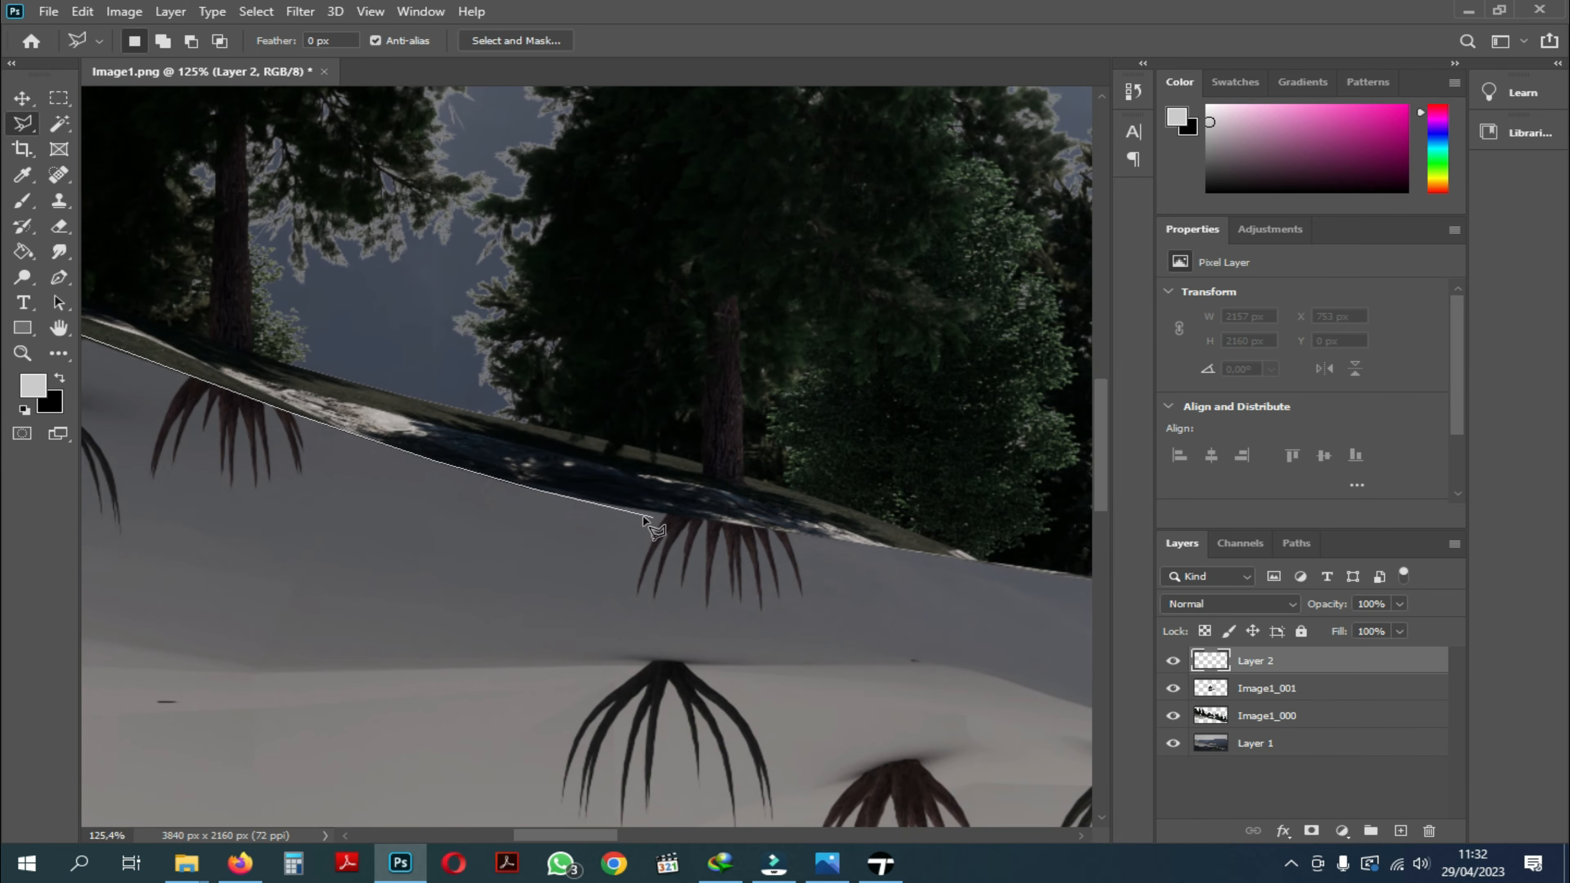
pyautogui.click(618, 506)
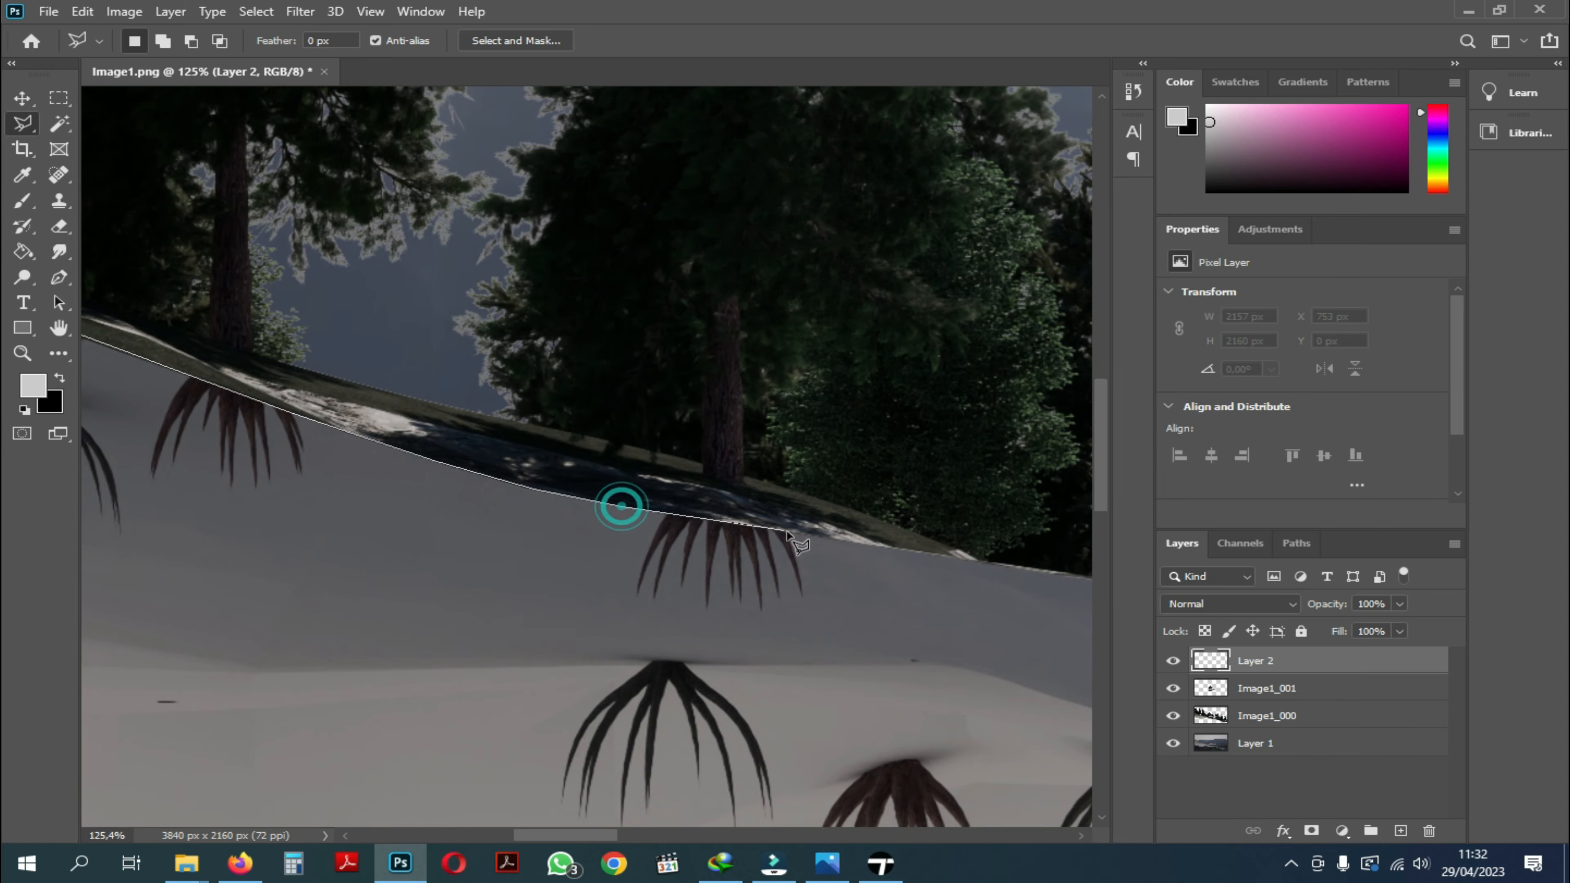
pyautogui.keyDown('ctrl'); pyautogui.hscroll(5, 621, 507); pyautogui.keyUp('ctrl')
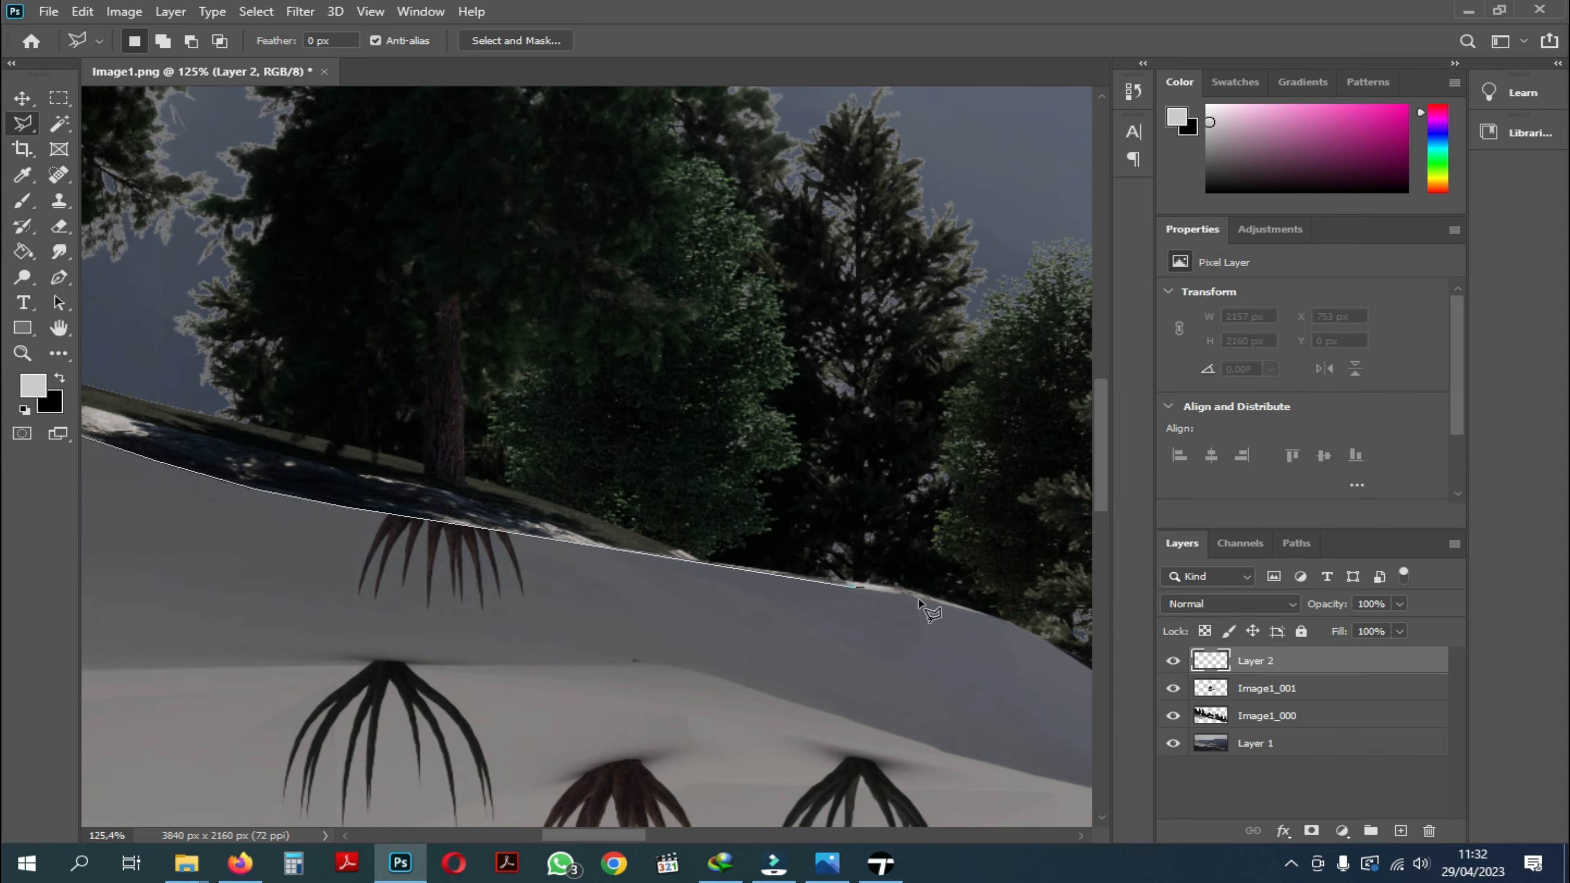
pyautogui.click(929, 600)
pyautogui.moveTo(966, 600); pyautogui.dragTo(698, 519)
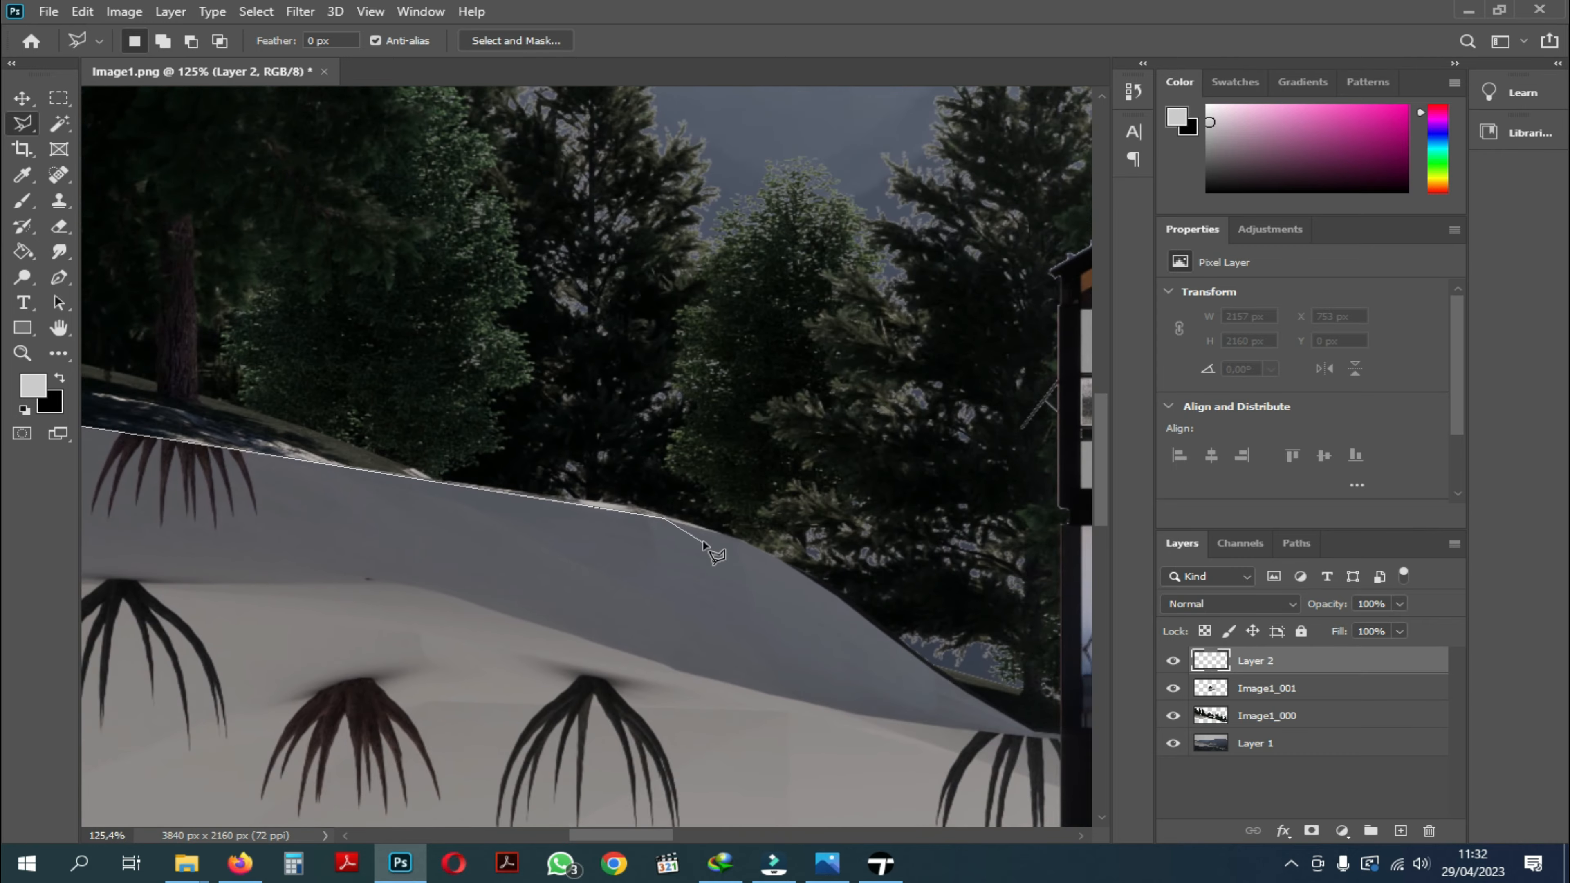
# Trace the lasso outline down the steep bank from the crest to the uphill side of the house's foundation.
pyautogui.click(724, 534)
pyautogui.click(780, 558)
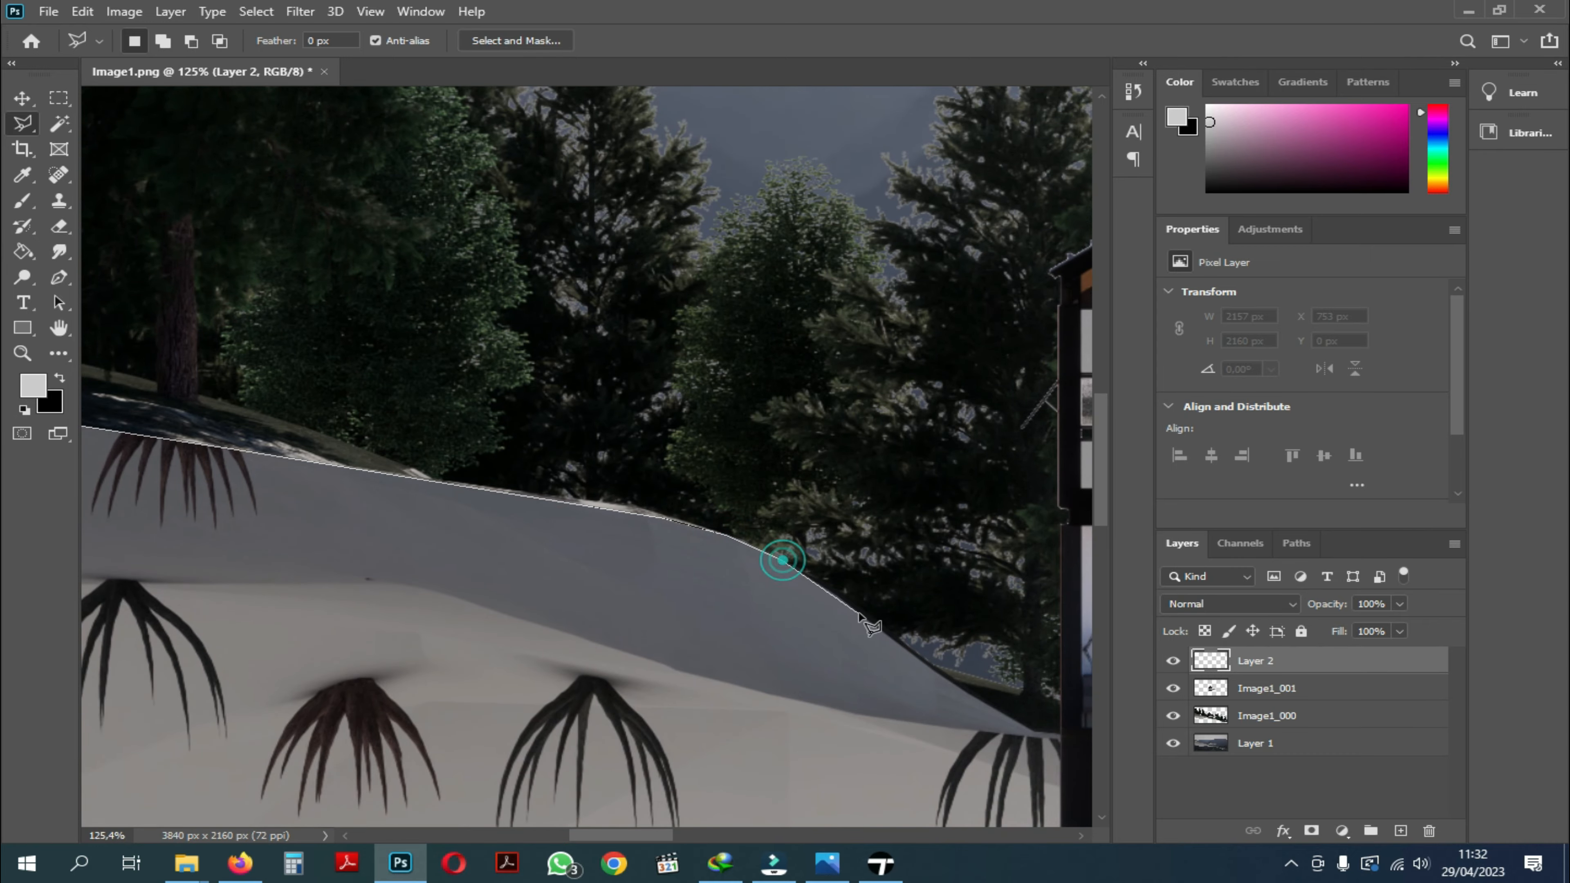
pyautogui.click(853, 608)
pyautogui.moveTo(853, 608); pyautogui.dragTo(615, 463)
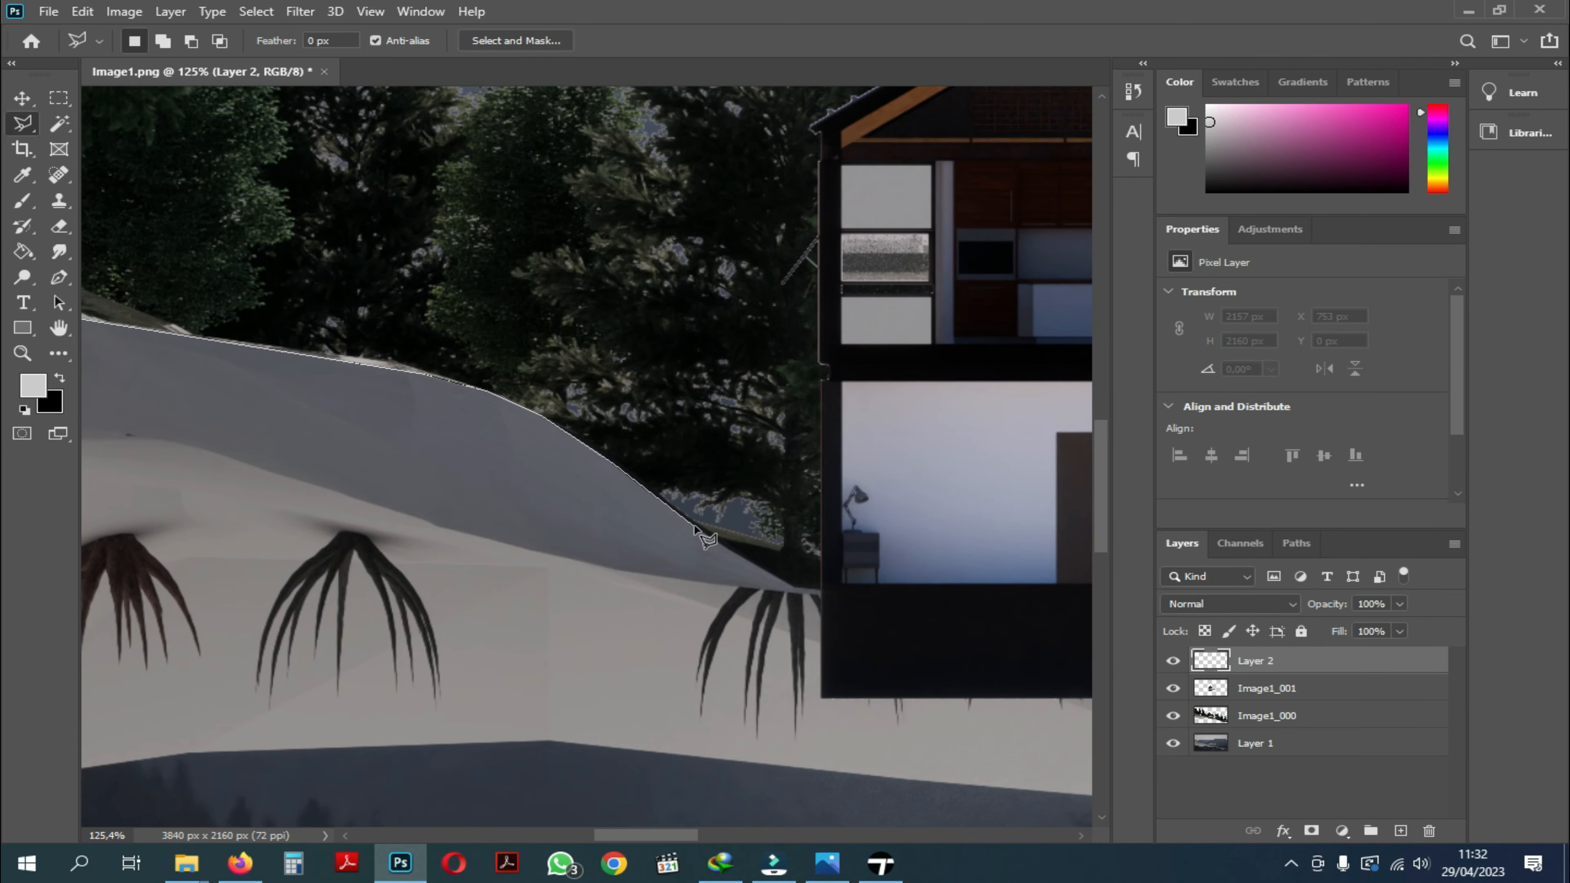
pyautogui.click(695, 529)
pyautogui.click(793, 588)
pyautogui.click(819, 592)
# Carry the lasso outline down the foundation's uphill side, along its base and up its downhill side to the stair wall.
pyautogui.click(823, 700)
pyautogui.hscroll(10, 823, 701)
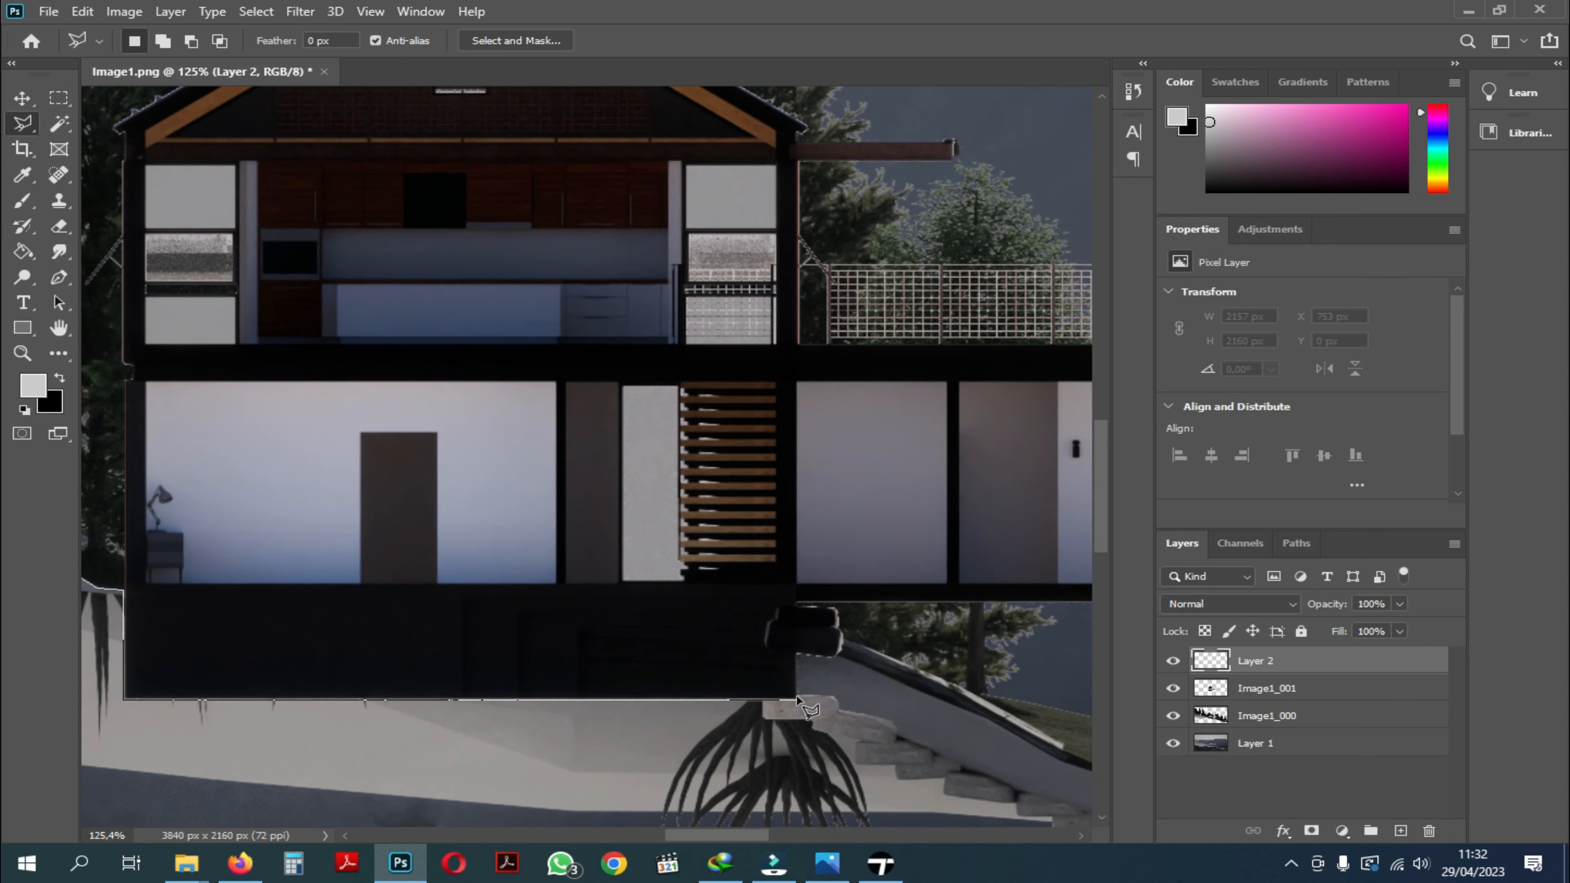
pyautogui.click(797, 699)
pyautogui.scroll(-5, 798, 657)
pyautogui.hscroll(5, 798, 656)
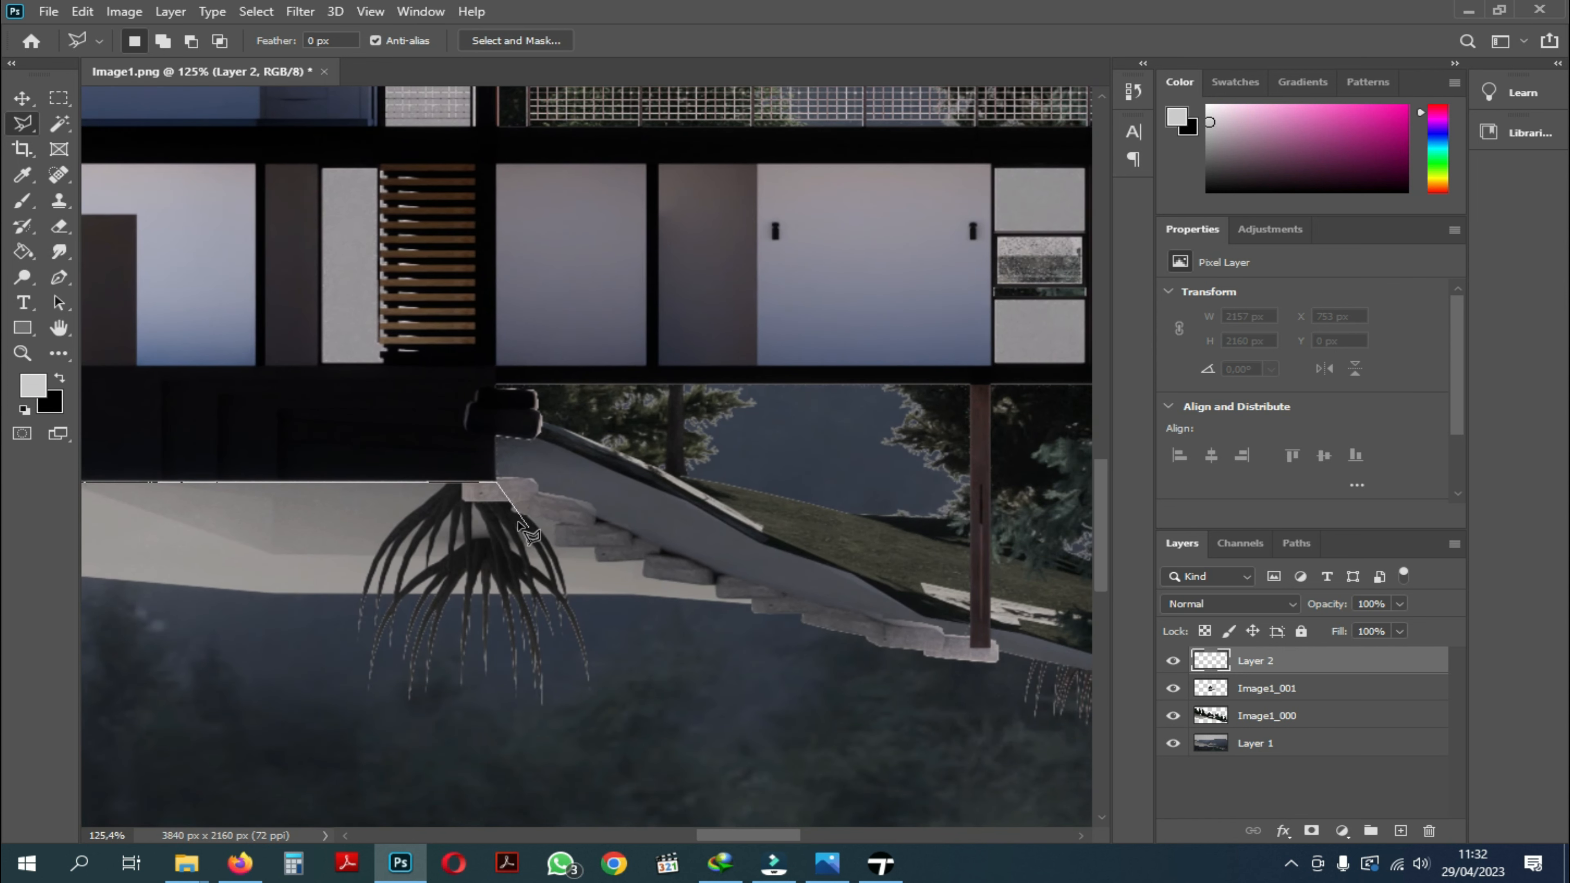
pyautogui.click(495, 435)
# Trace the lasso outline along the sloping upper edge of the stair wall and past the deck's wooden post.
pyautogui.click(543, 440)
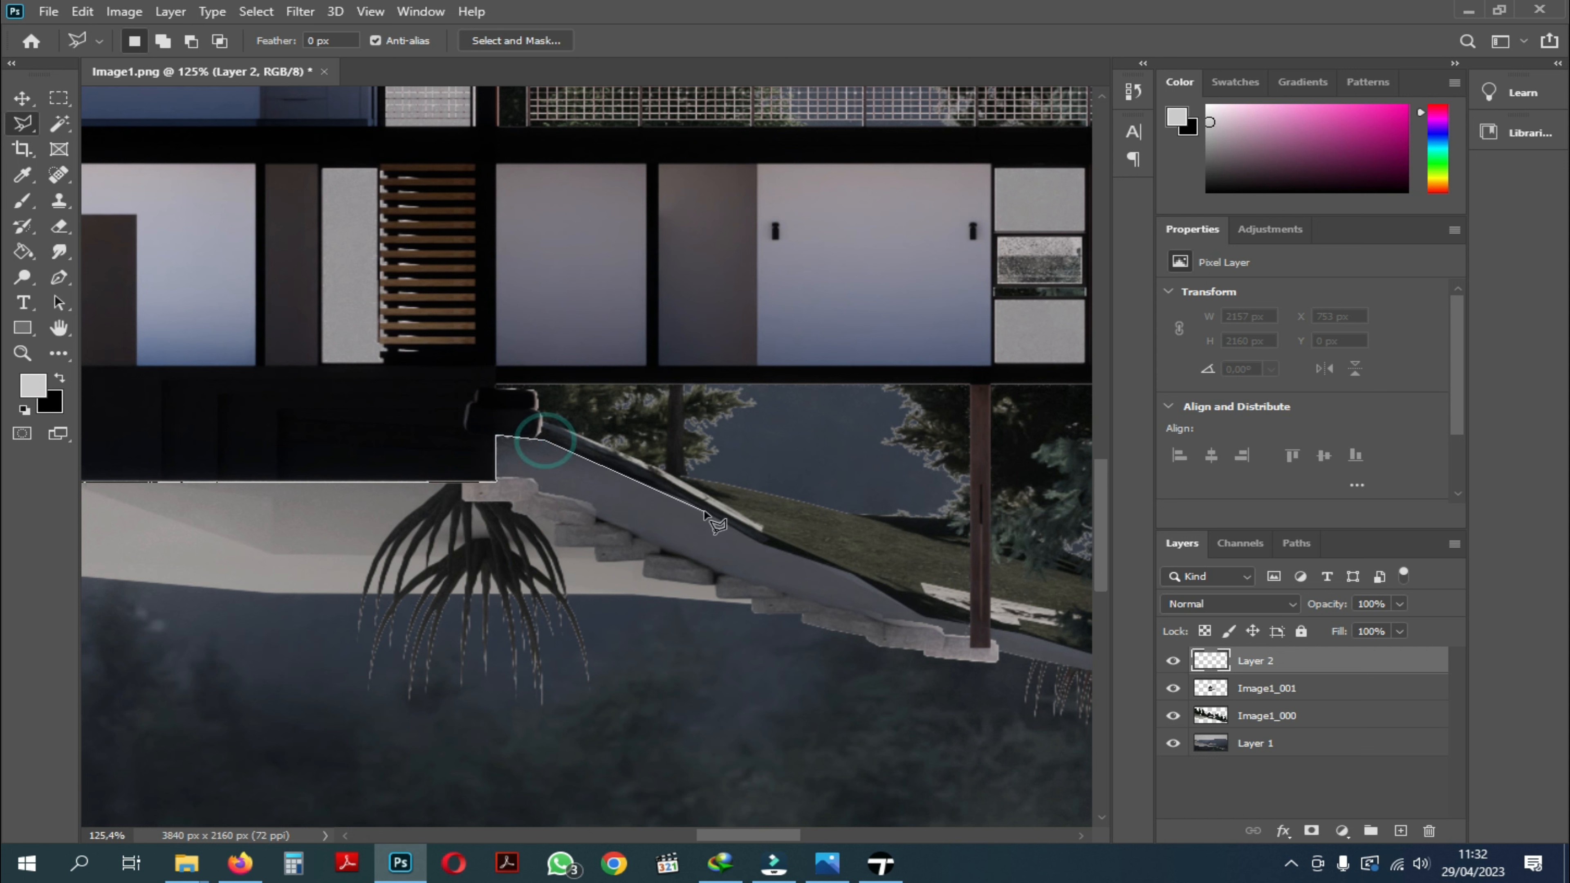
pyautogui.click(693, 504)
pyautogui.click(760, 543)
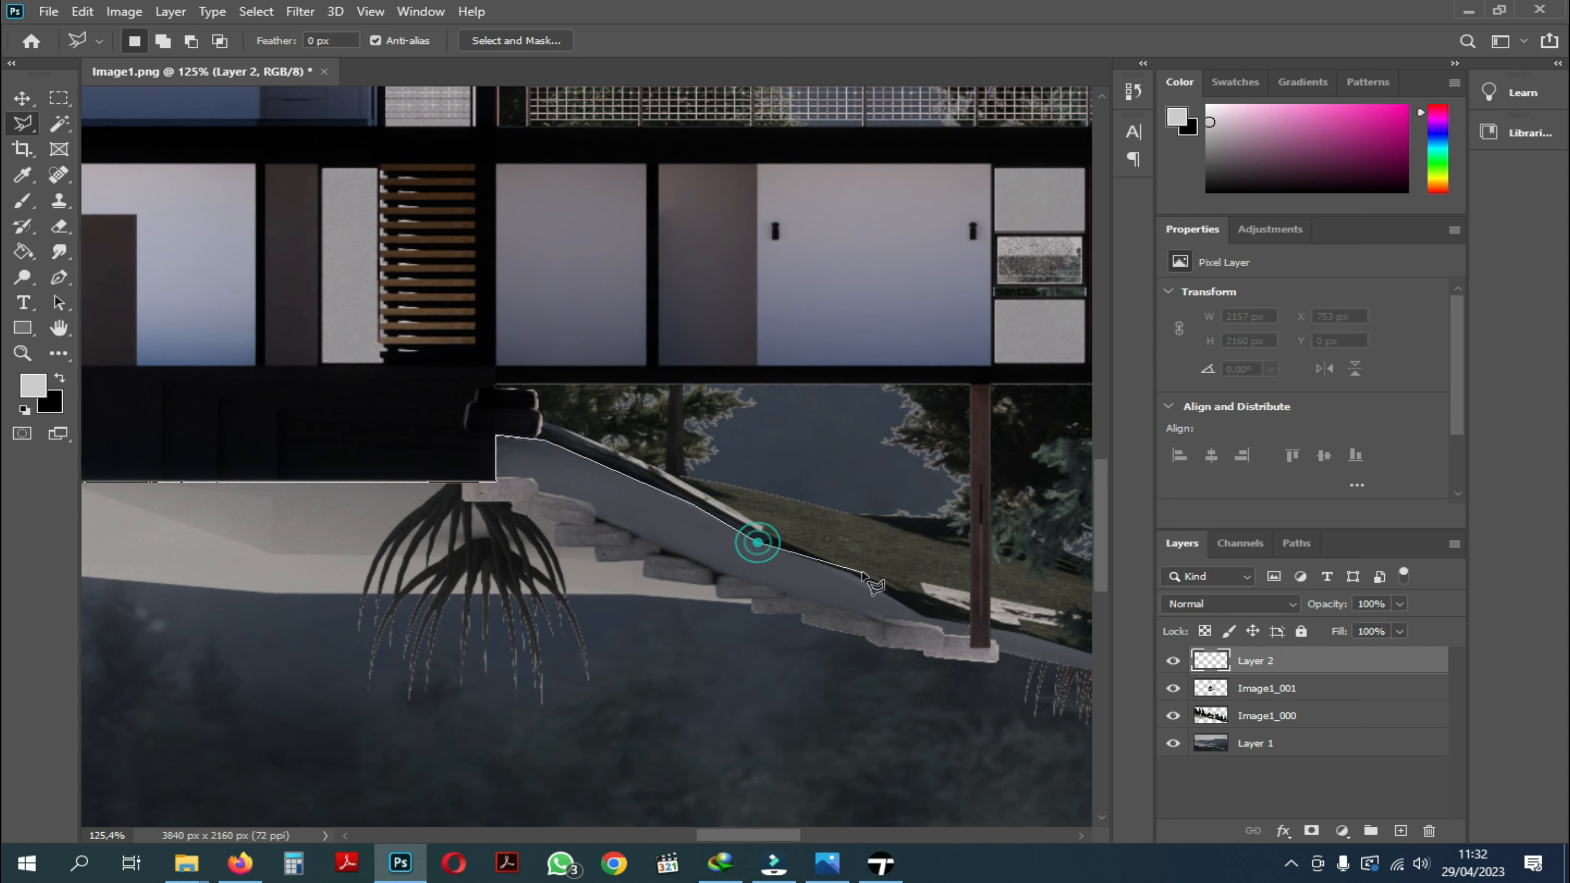
pyautogui.click(858, 577)
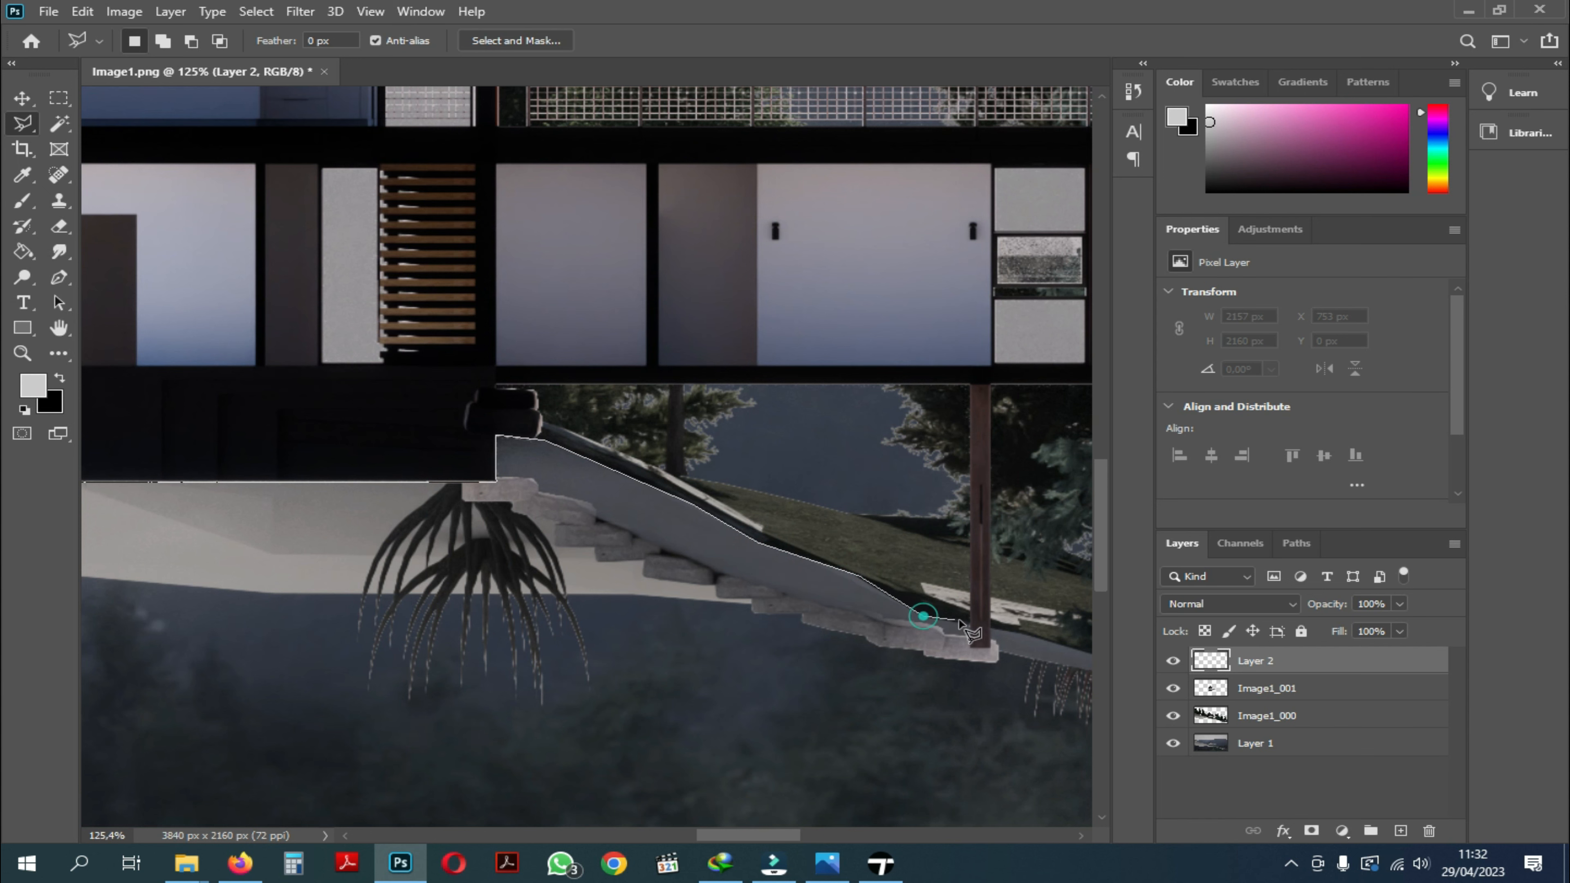
pyautogui.click(1029, 634)
pyautogui.moveTo(1029, 634)
pyautogui.mouseDown()
pyautogui.moveTo(504, 401)
pyautogui.moveTo(387, 391)
pyautogui.mouseUp()
# Continue the lasso outline along the grassy slope below the deck, past the thin tree trunks to the downhill mound.
pyautogui.click(574, 437)
pyautogui.click(735, 490)
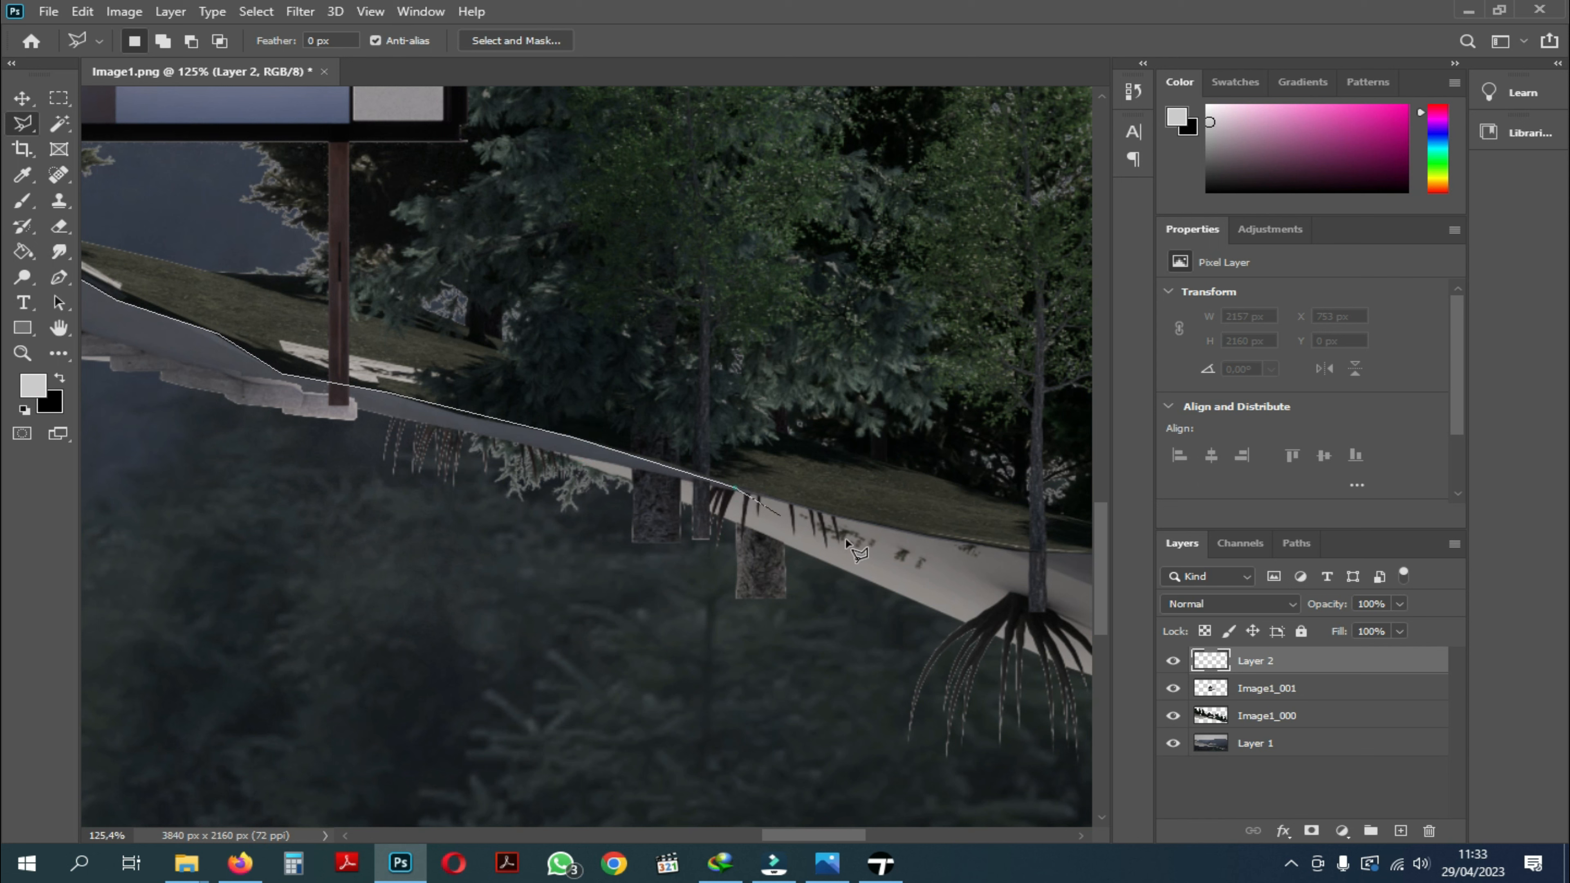
pyautogui.click(869, 524)
pyautogui.keyDown('ctrl'); pyautogui.scroll(-3, 1049, 621); pyautogui.keyUp('ctrl')
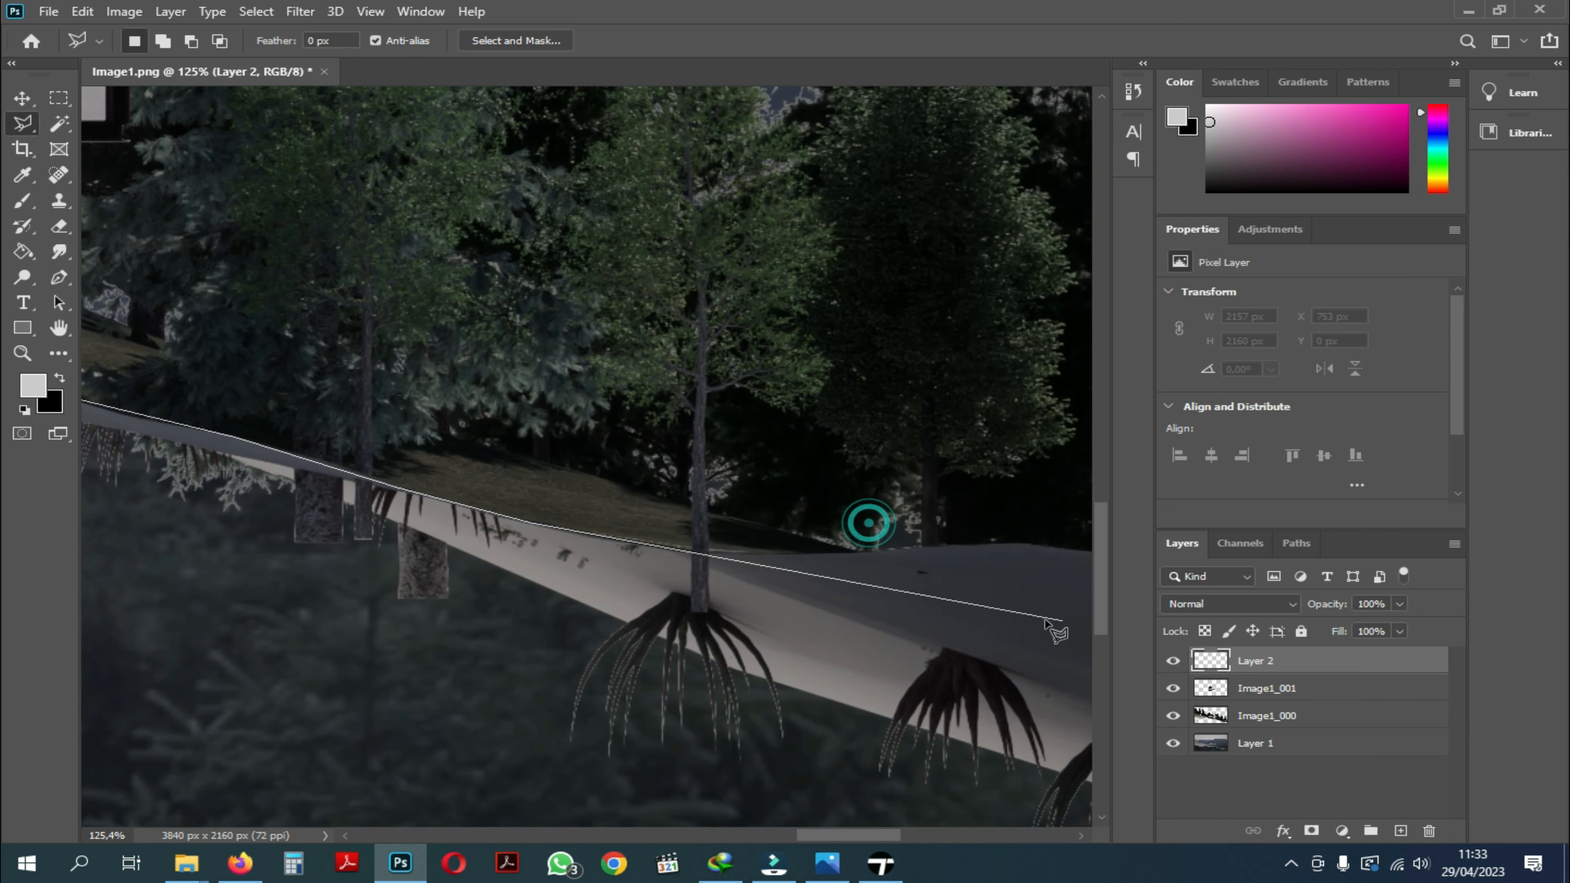
pyautogui.click(686, 552)
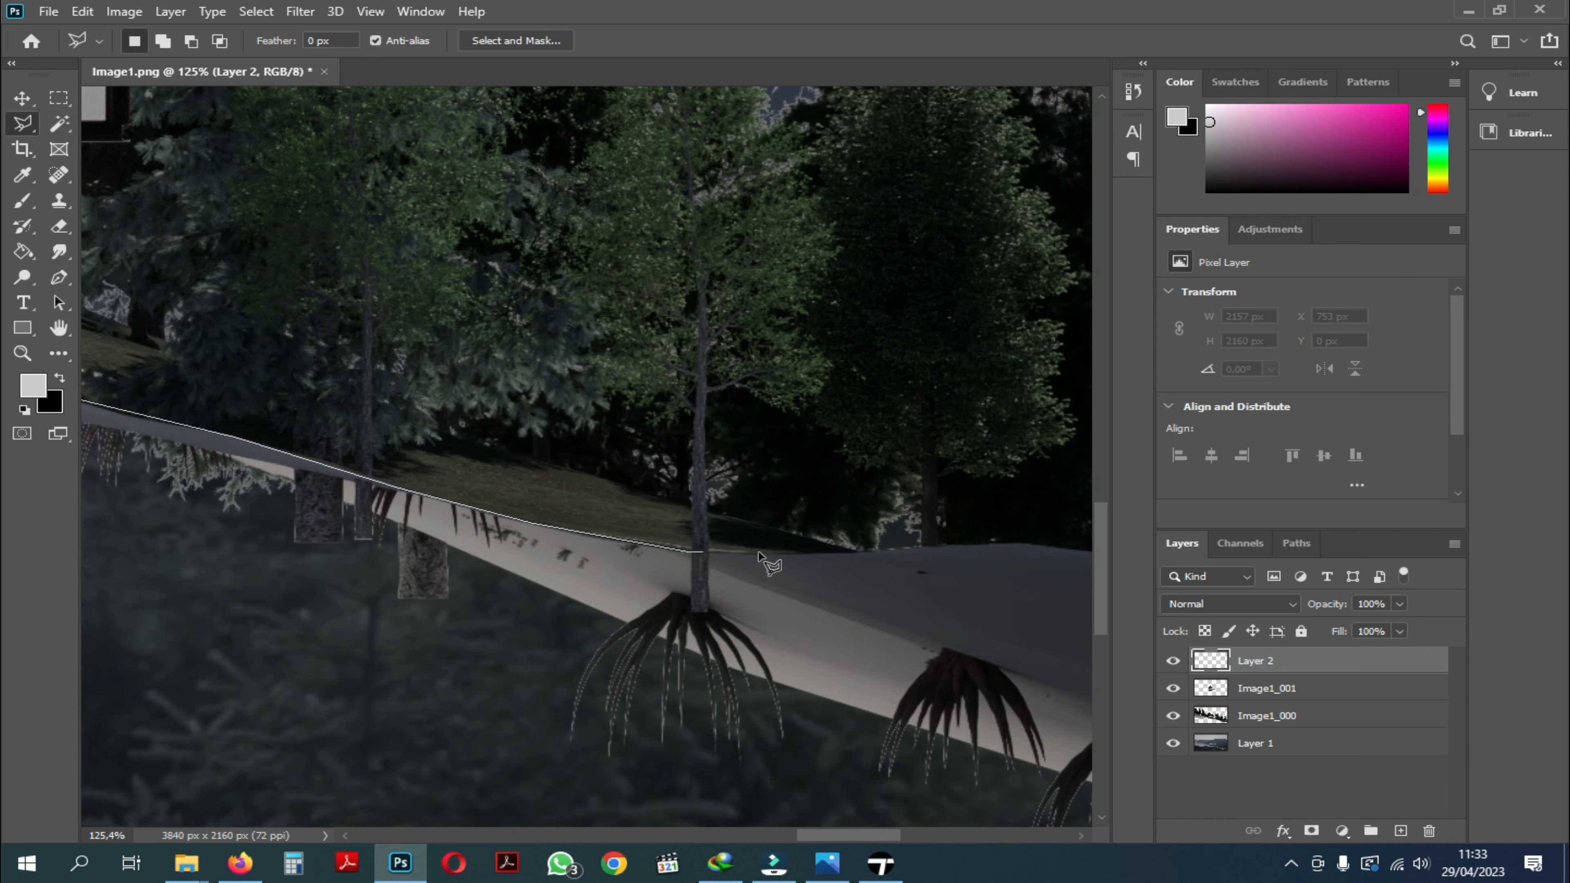
pyautogui.click(835, 553)
pyautogui.keyDown('ctrl'); pyautogui.scroll(-3, 865, 555); pyautogui.keyUp('ctrl')
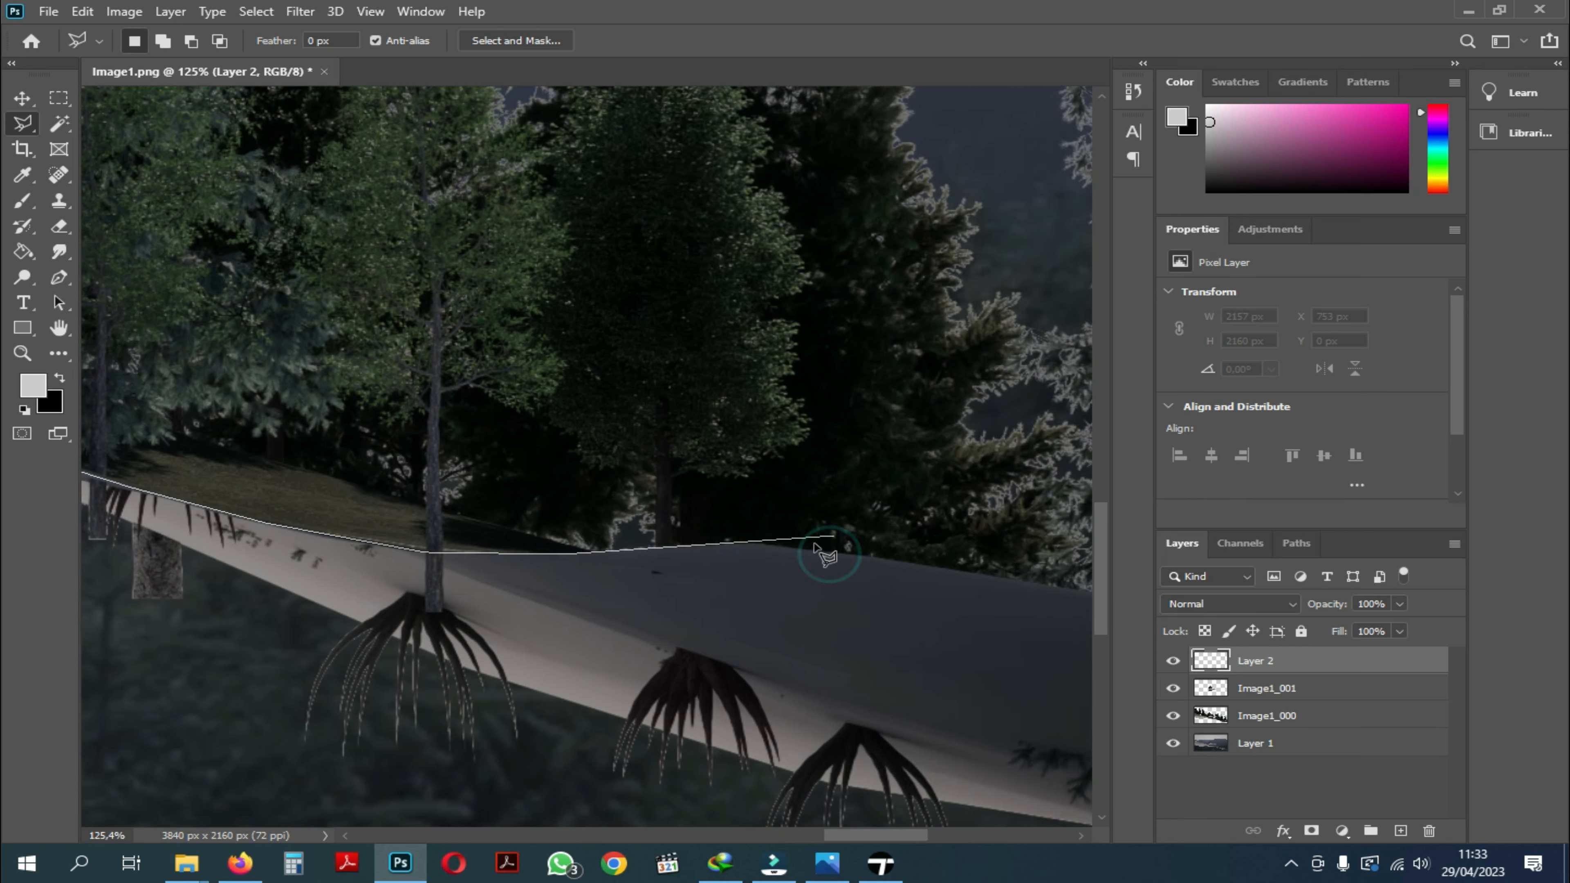
pyautogui.click(754, 544)
# Trace the lasso outline over the downhill mound beneath the last trees and beyond the image's right border.
pyautogui.keyDown('ctrl'); pyautogui.scroll(-6, 754, 544); pyautogui.keyUp('ctrl')
pyautogui.scroll(-2, 754, 544)
pyautogui.click(440, 440)
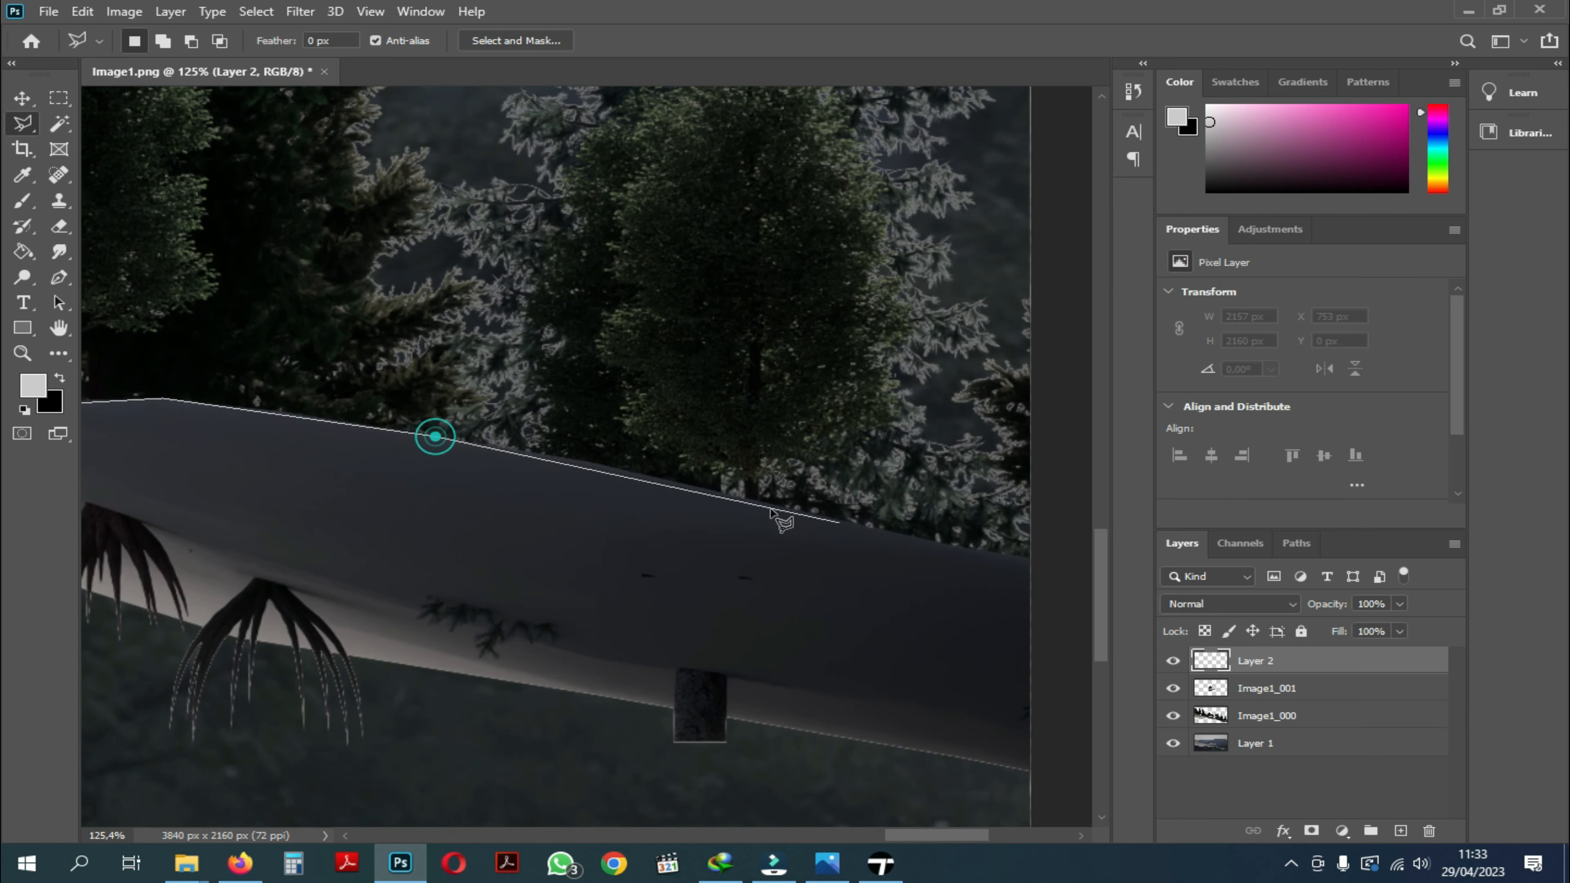
pyautogui.click(598, 465)
pyautogui.keyDown('ctrl'); pyautogui.scroll(-4, 757, 520); pyautogui.keyUp('ctrl')
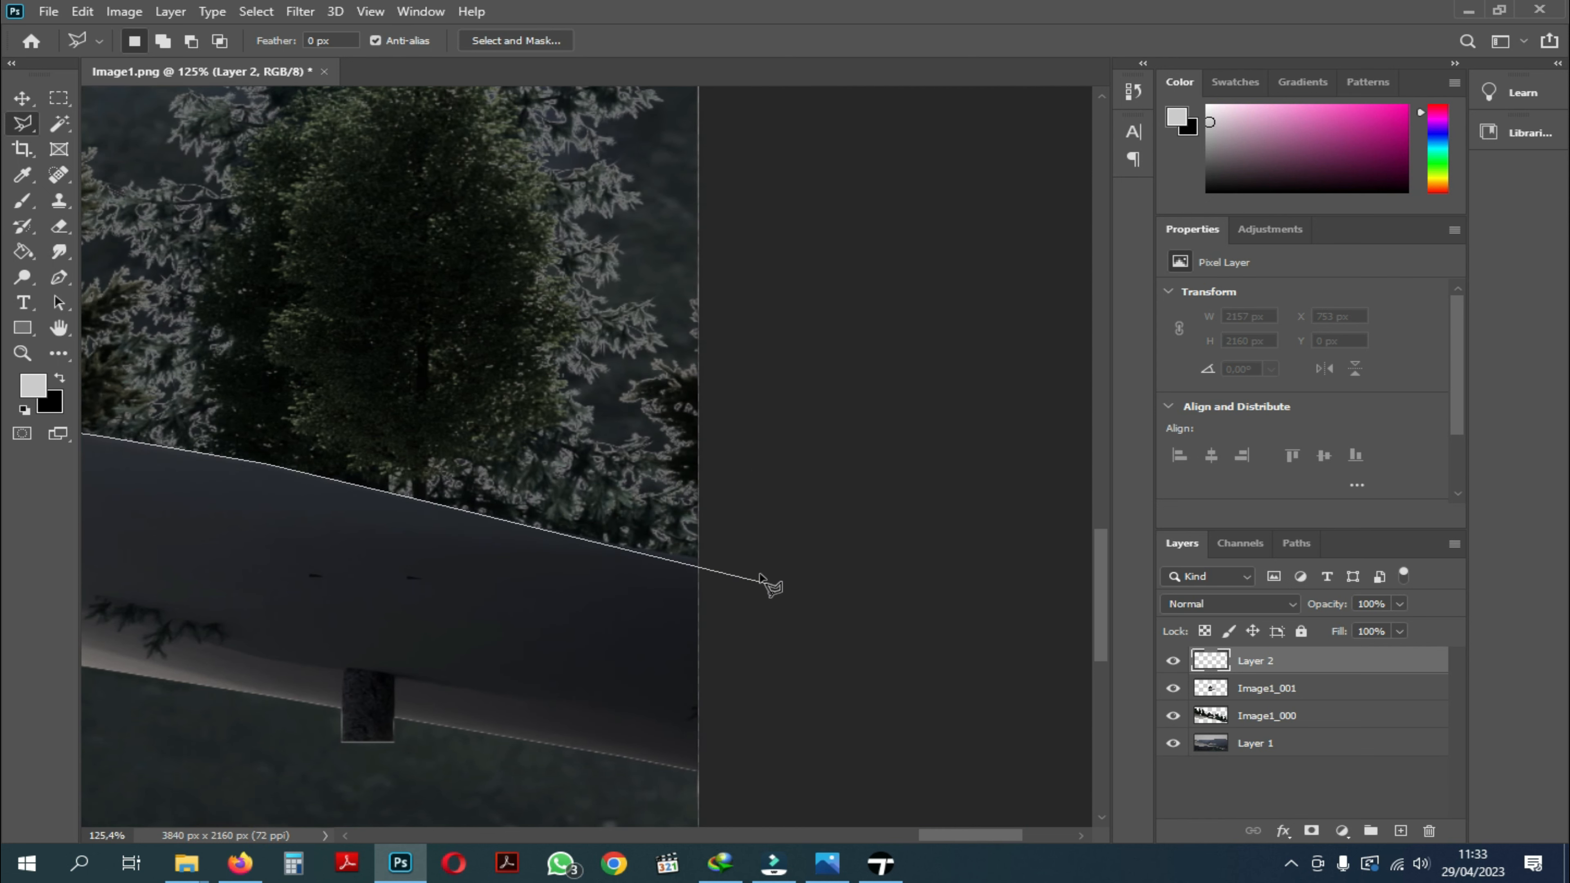
pyautogui.click(563, 532)
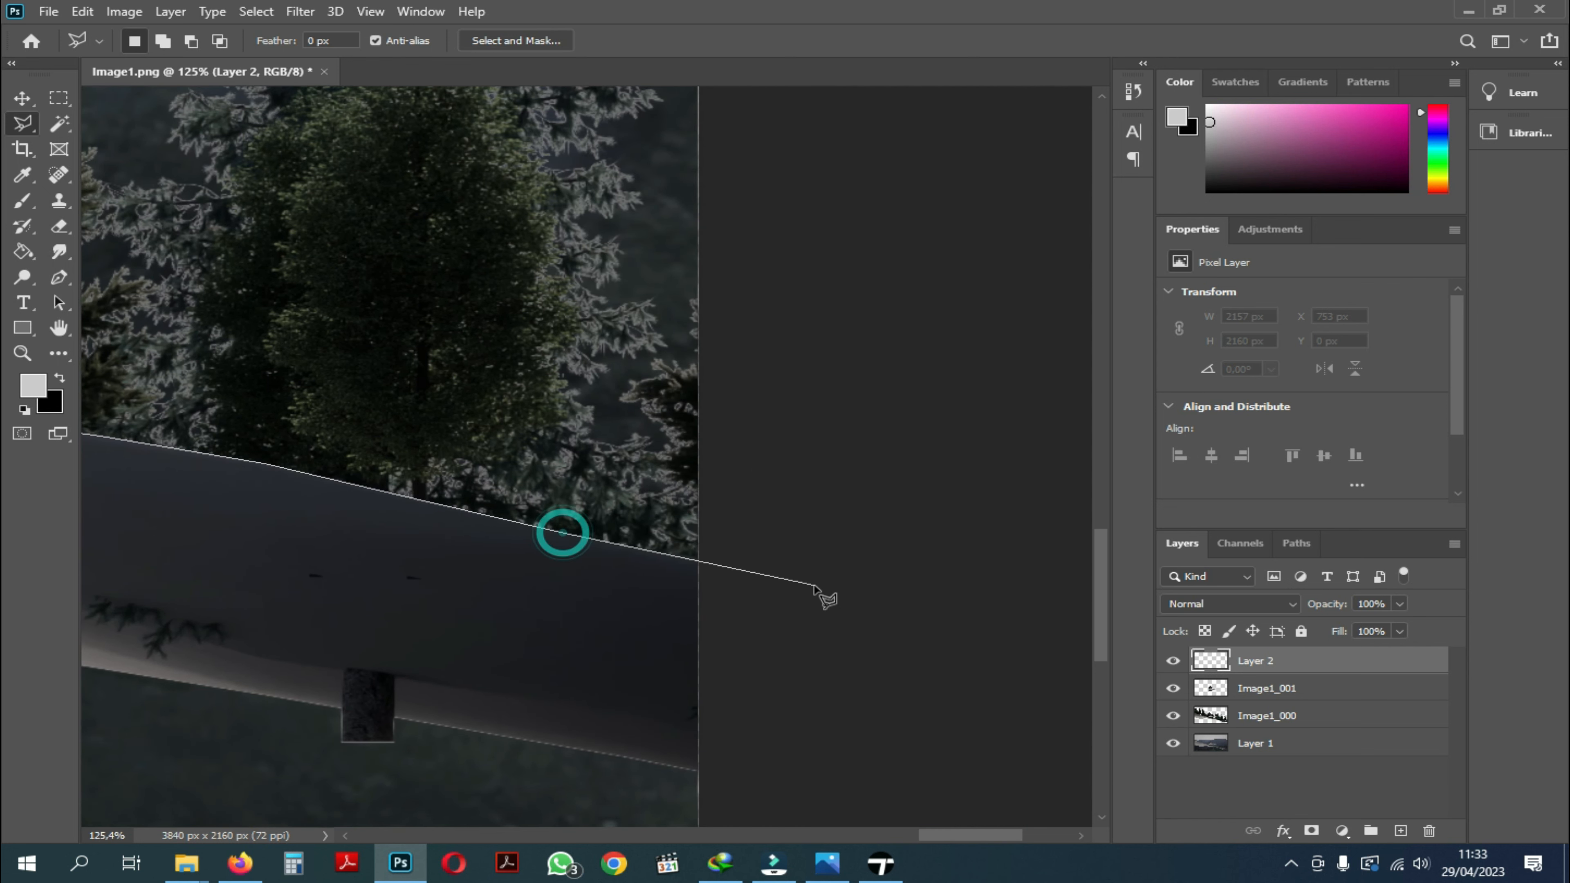
pyautogui.click(746, 571)
# Run the lasso outline outside the image's lower corners and close the terrain selection at its starting point.
pyautogui.scroll(-6, 743, 568)
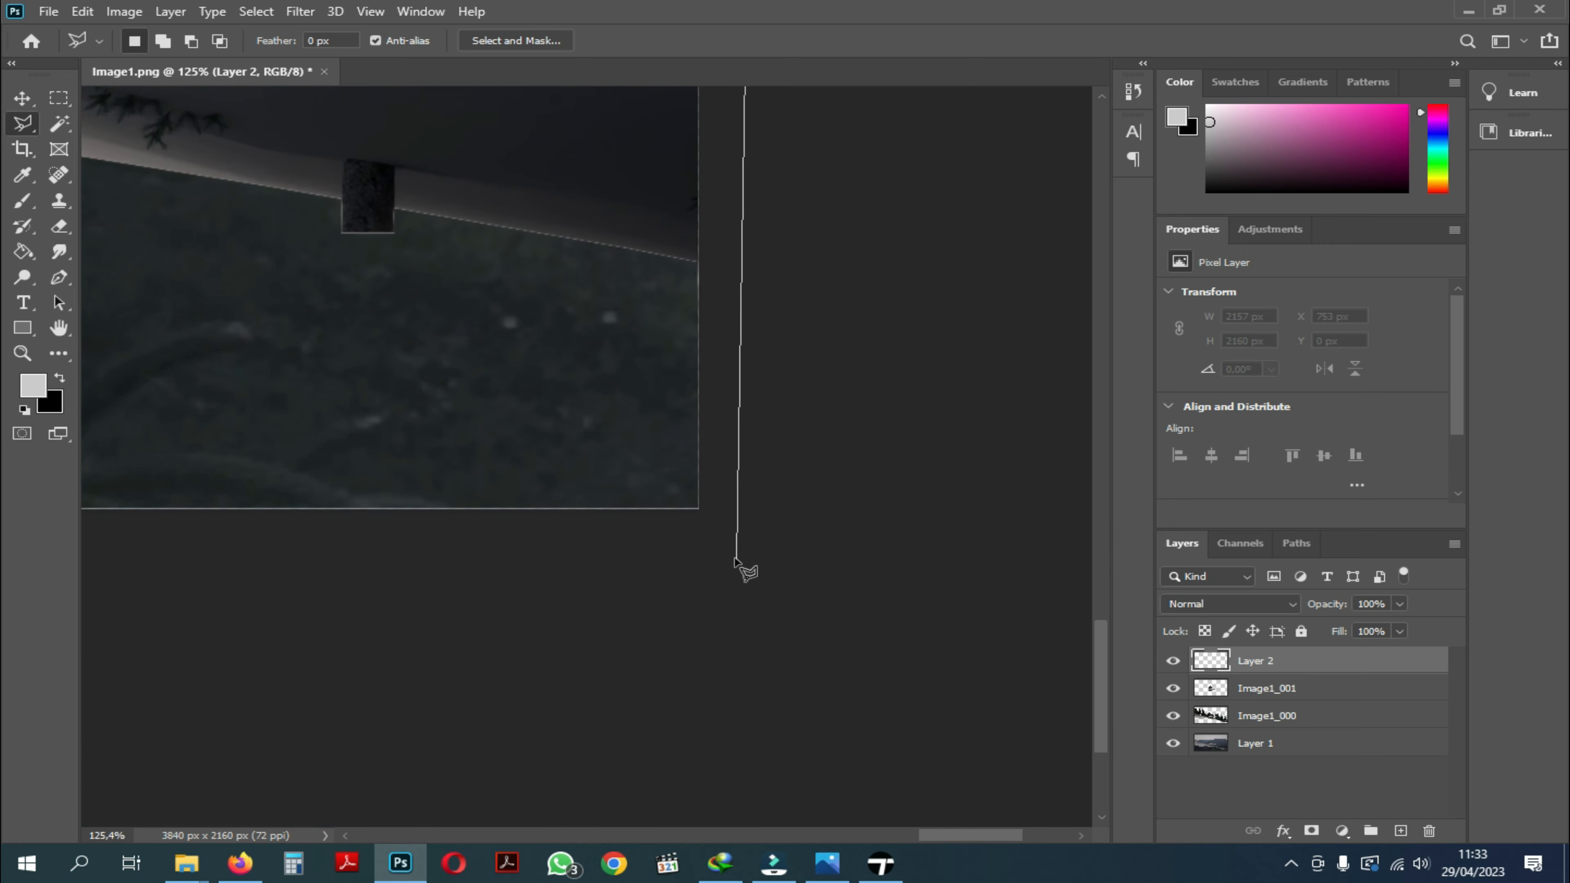
pyautogui.click(721, 550)
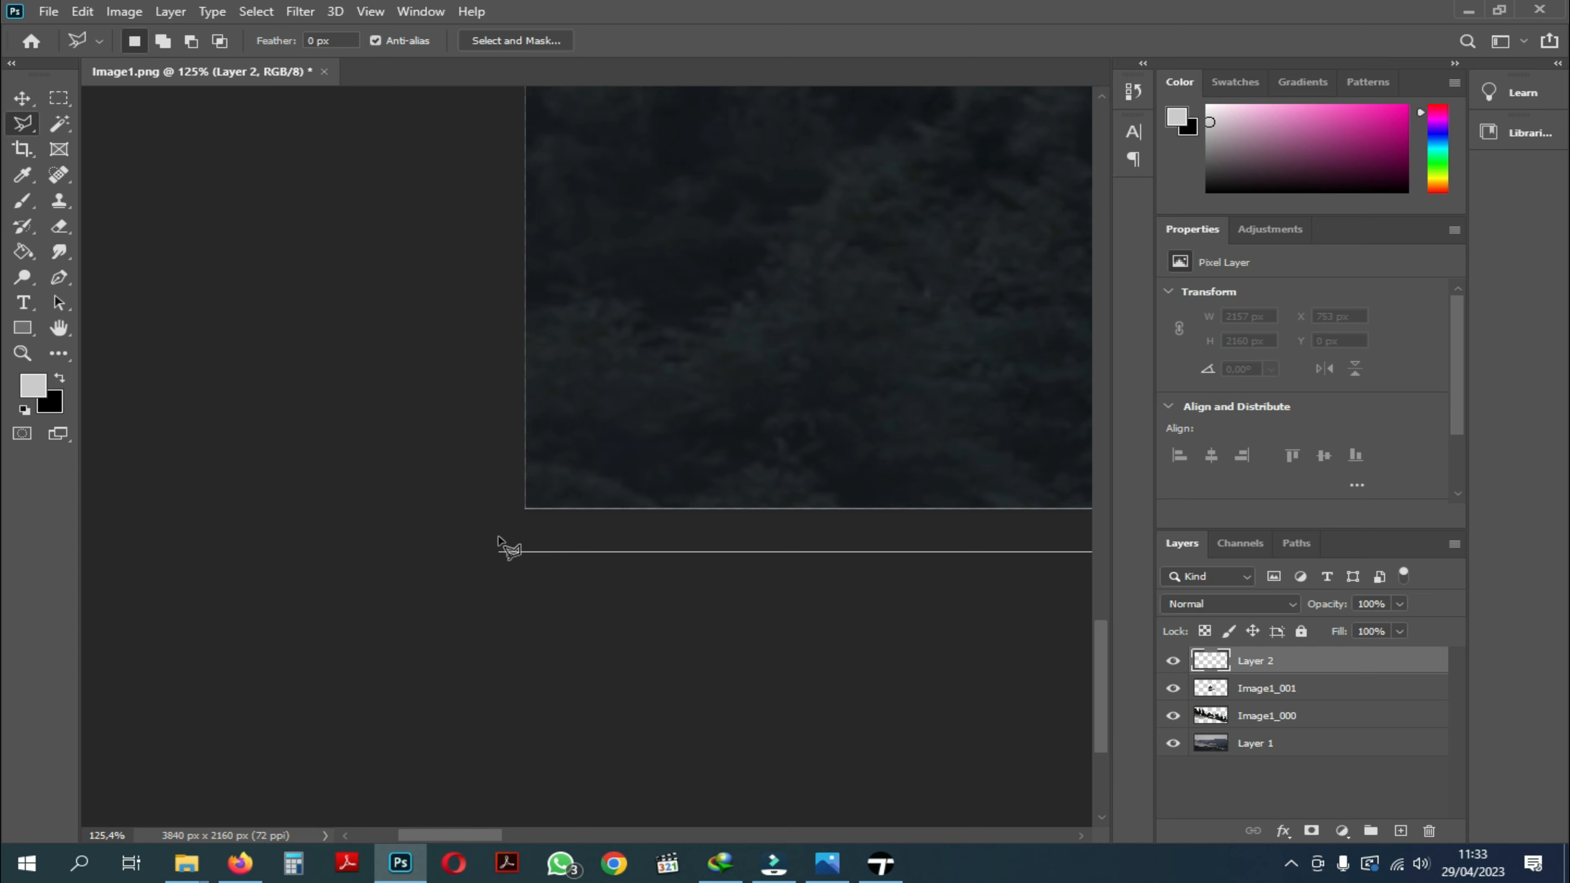
pyautogui.scroll(6, 499, 511)
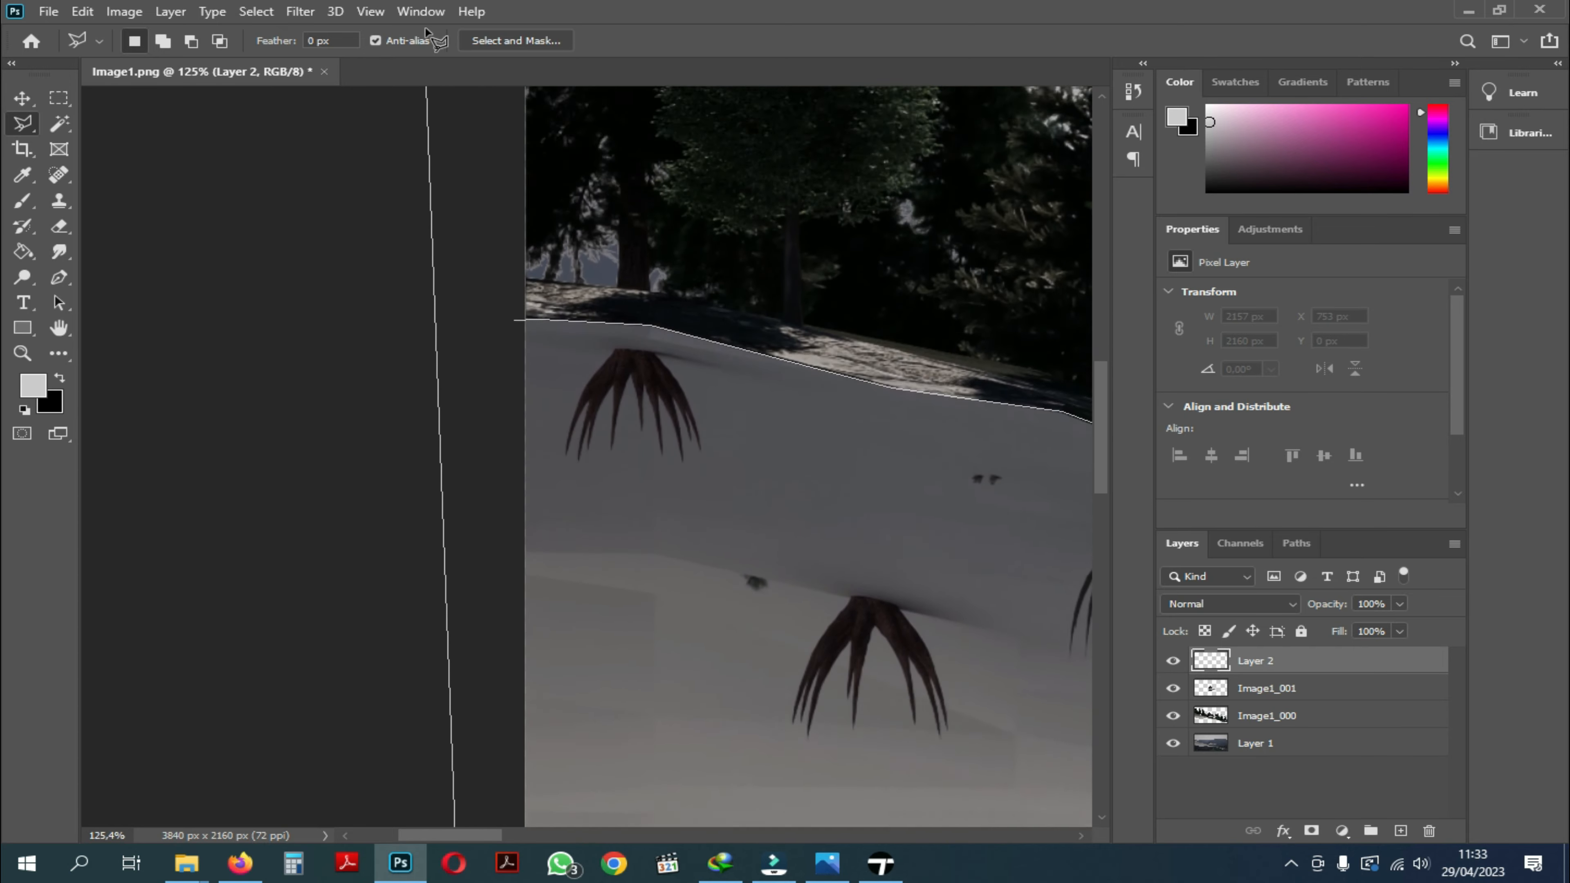
pyautogui.click(514, 442)
pyautogui.click(22, 98)
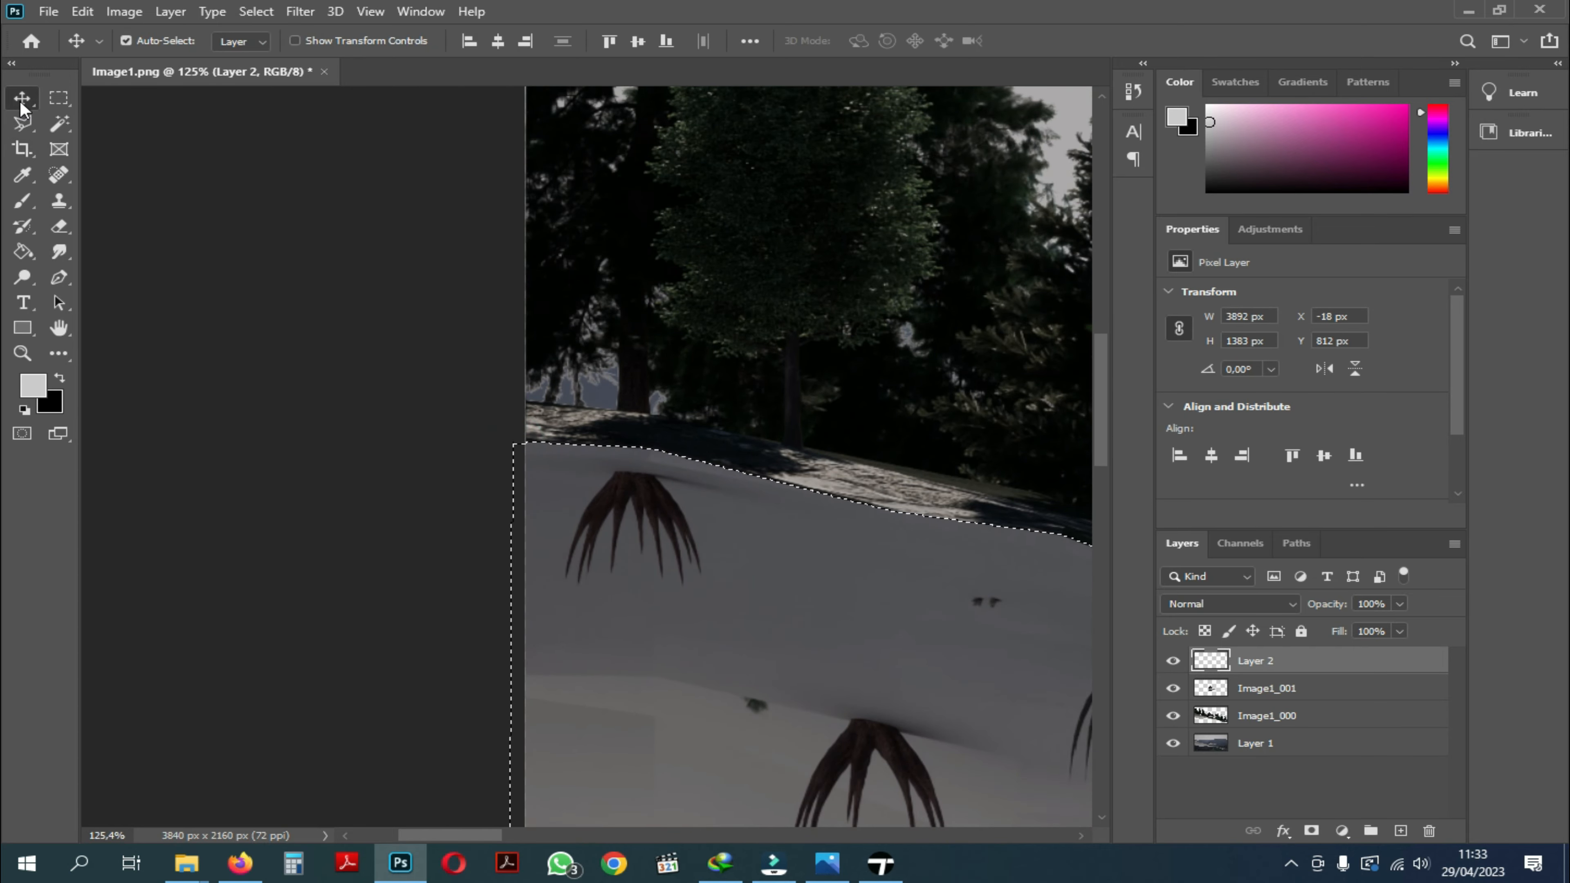
# Fill the terrain selection on Layer 2 with white (ffffff) using the Paint Bucket and deselect it.
pyautogui.keyDown('alt'); pyautogui.scroll(-5, 439, 596); pyautogui.keyUp('alt')
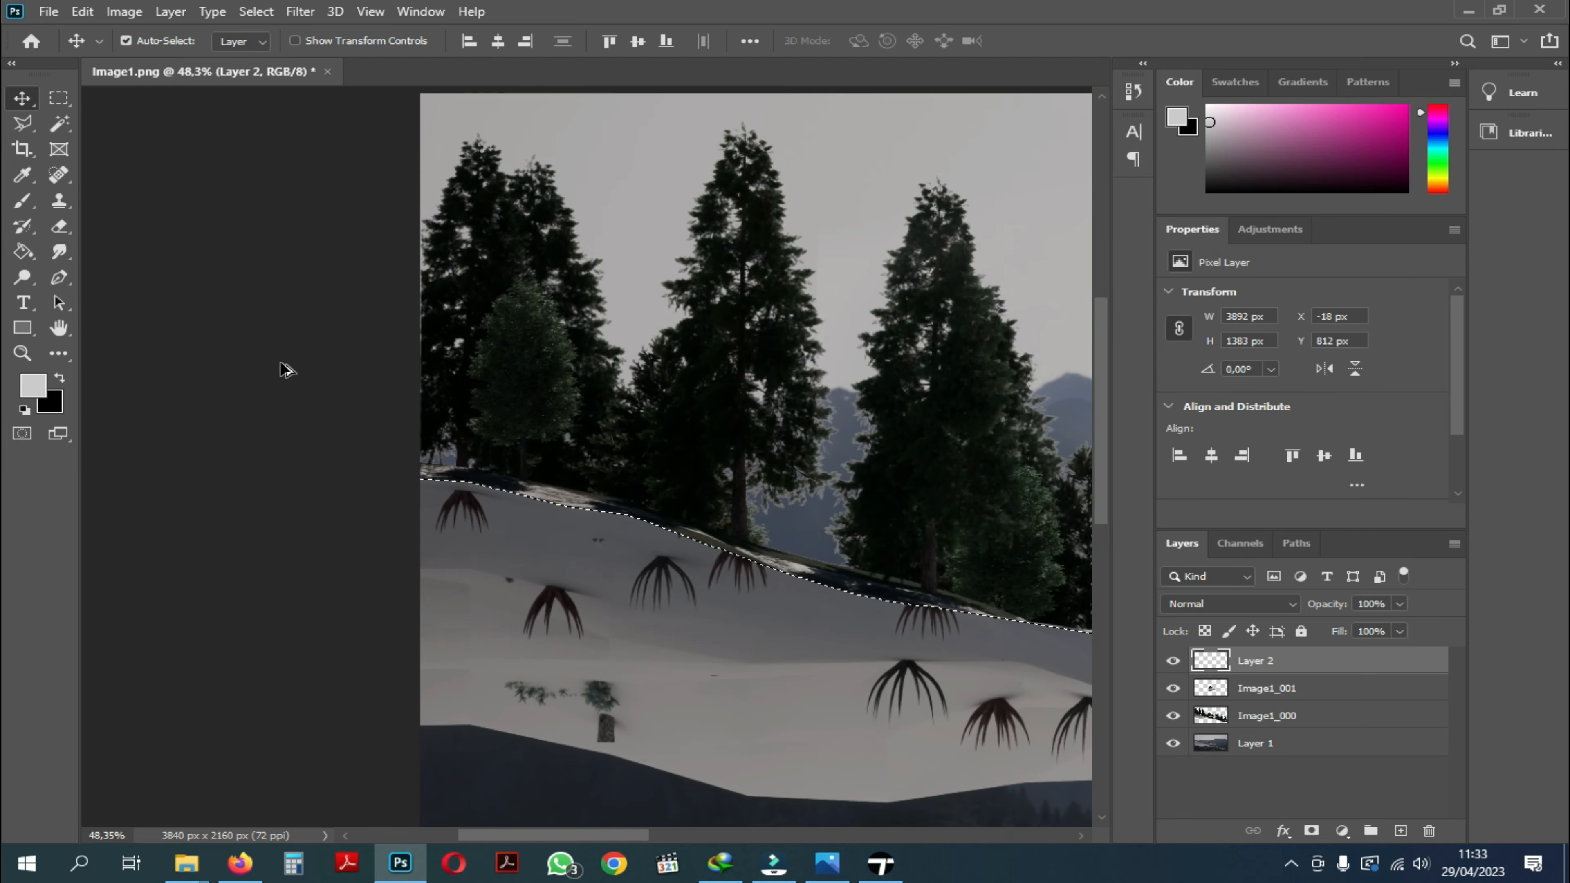
pyautogui.click(17, 259)
pyautogui.click(32, 384)
pyautogui.write('ffffff')
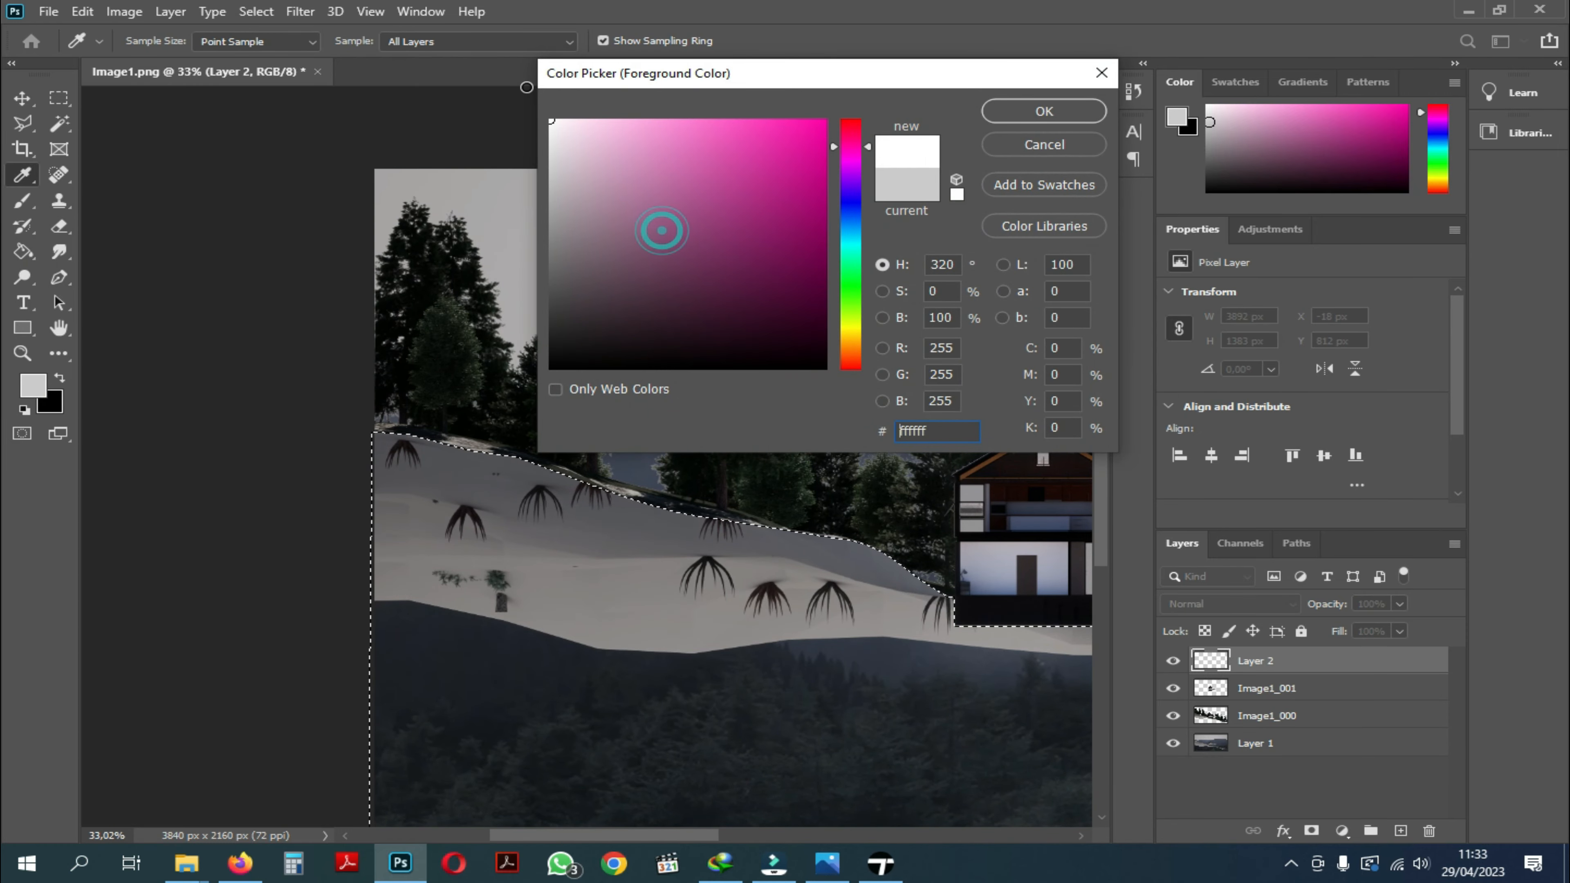
pyautogui.press('Return')
pyautogui.click(705, 677)
pyautogui.keyDown('alt'); pyautogui.scroll(-3, 606, 586); pyautogui.keyUp('alt')
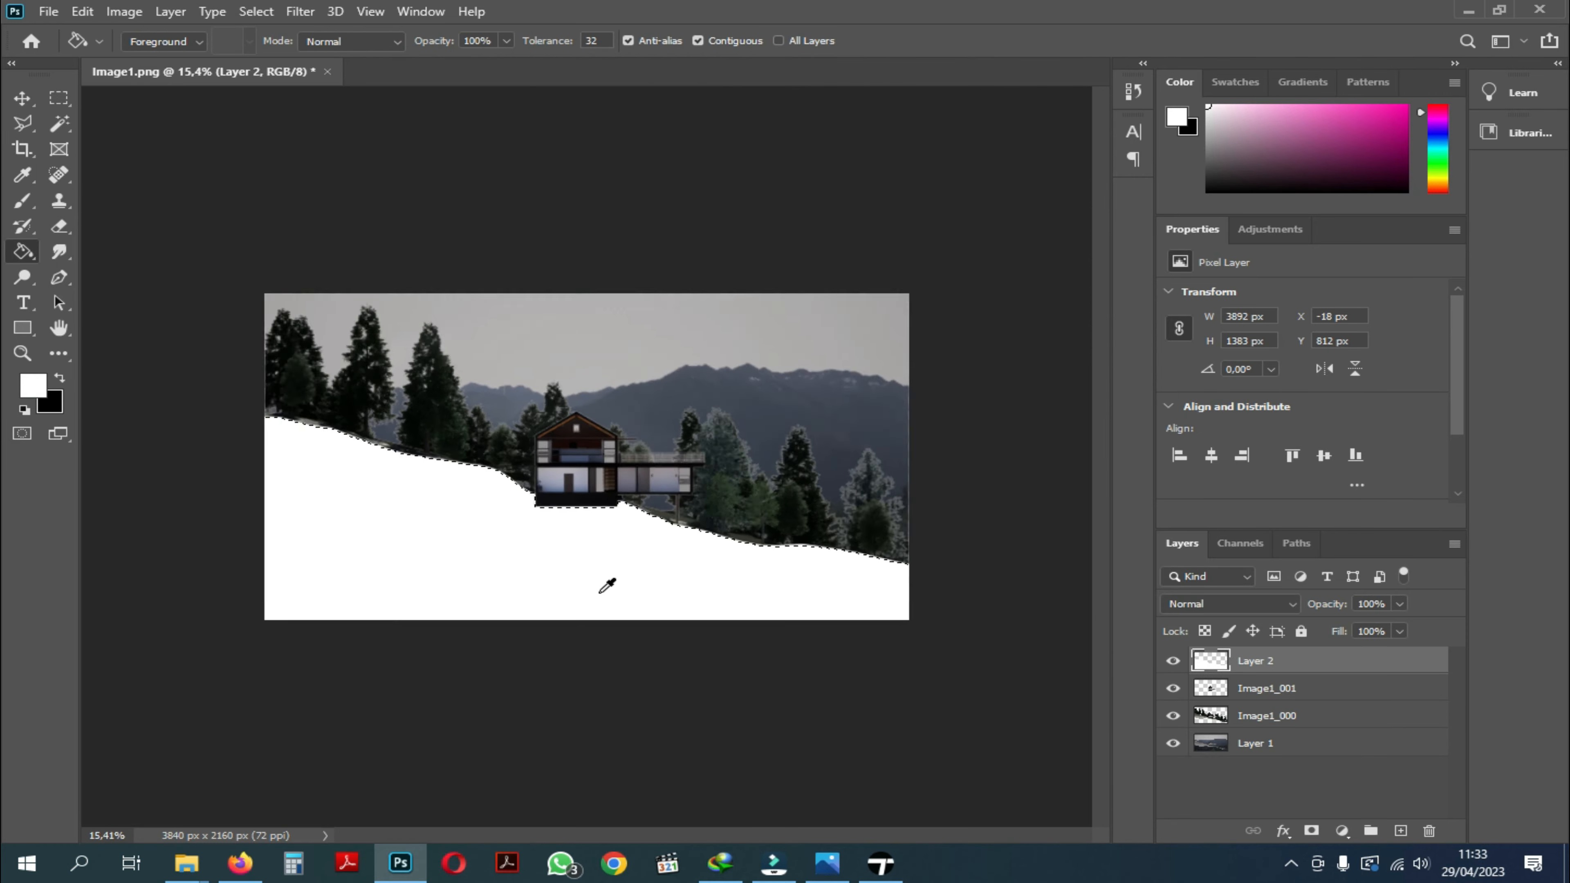
pyautogui.keyDown('alt'); pyautogui.scroll(2, 426, 582); pyautogui.keyUp('alt')
pyautogui.press('v')
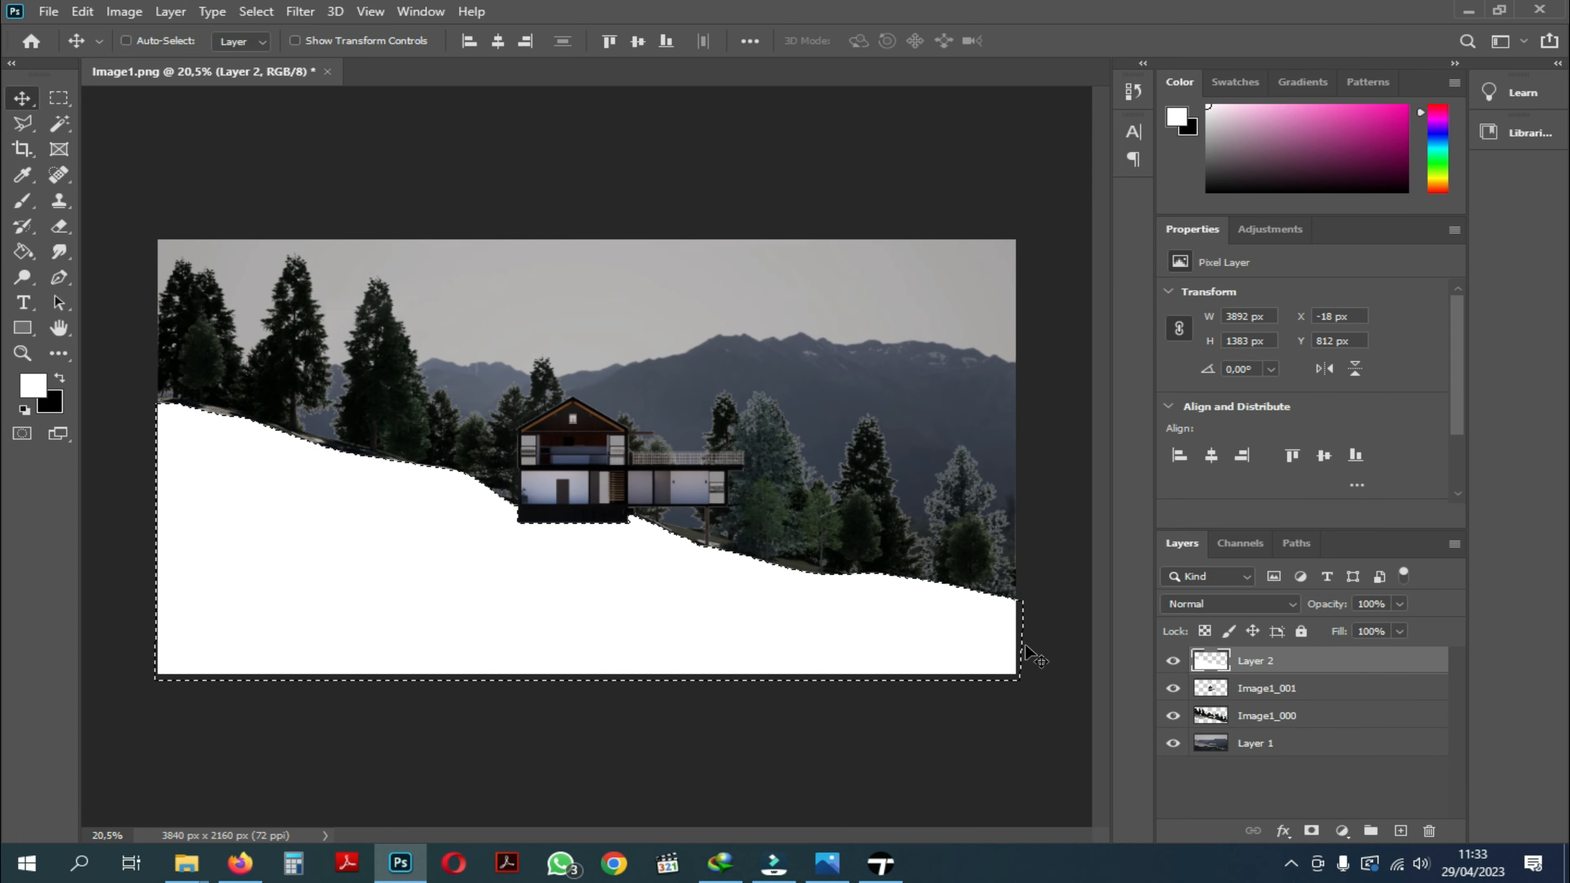
pyautogui.hotkey('ctrl', 'd')
# Duplicate the white terrain layer, Layer 2, under the name Layer 2 copy.
pyautogui.rightClick(1334, 660)
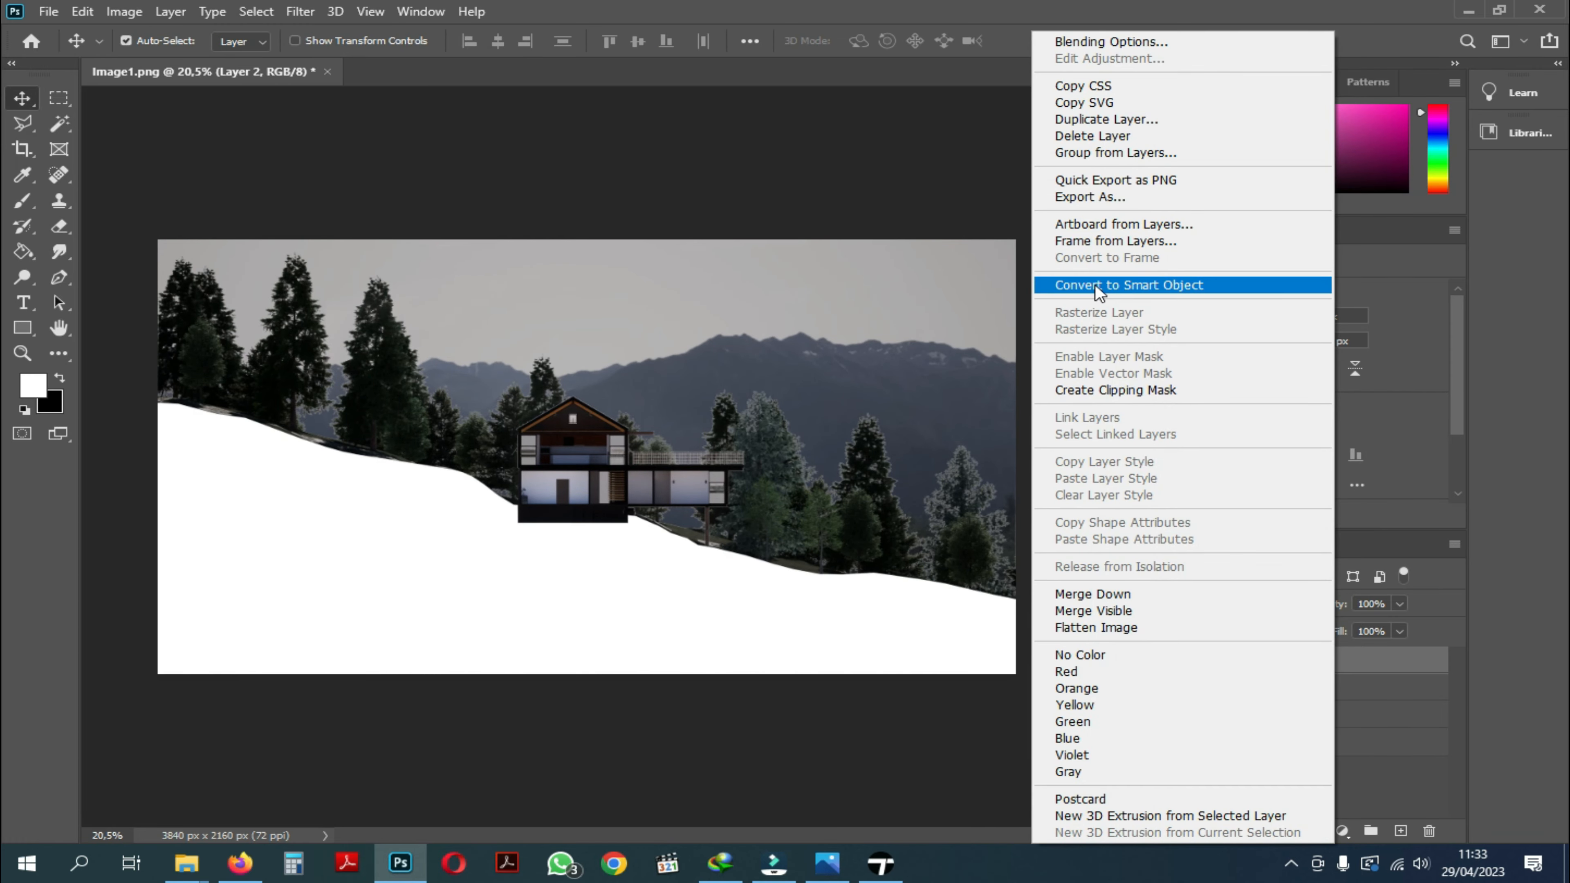
pyautogui.click(1095, 120)
pyautogui.click(949, 228)
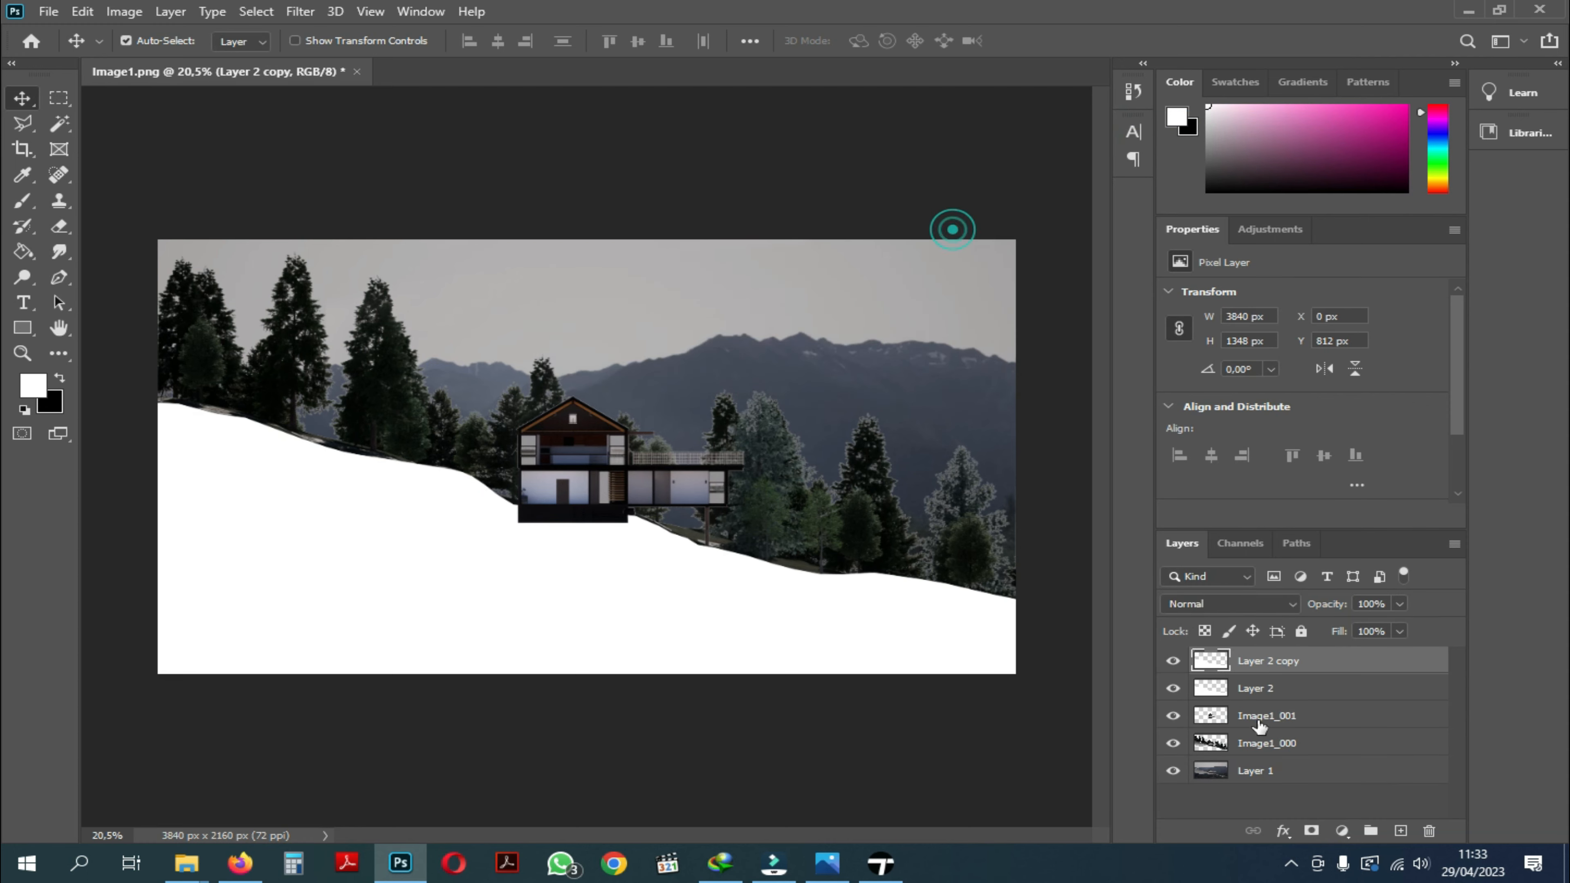
# Invert the colour of the original terrain layer, Layer 2, to black.
pyautogui.click(1294, 696)
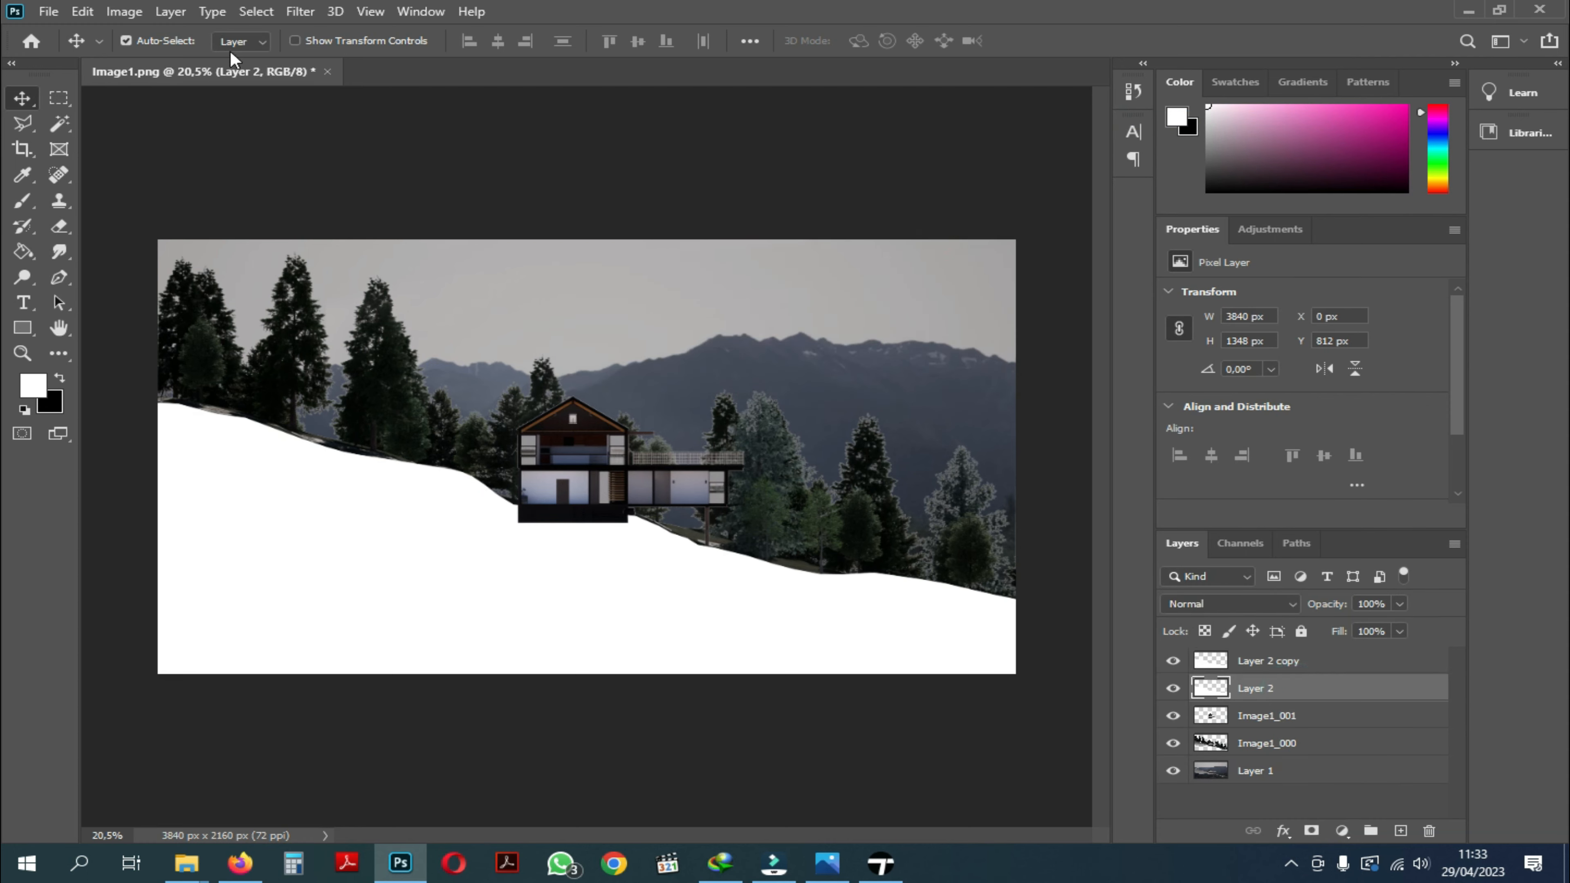
pyautogui.click(120, 17)
pyautogui.moveTo(157, 60)
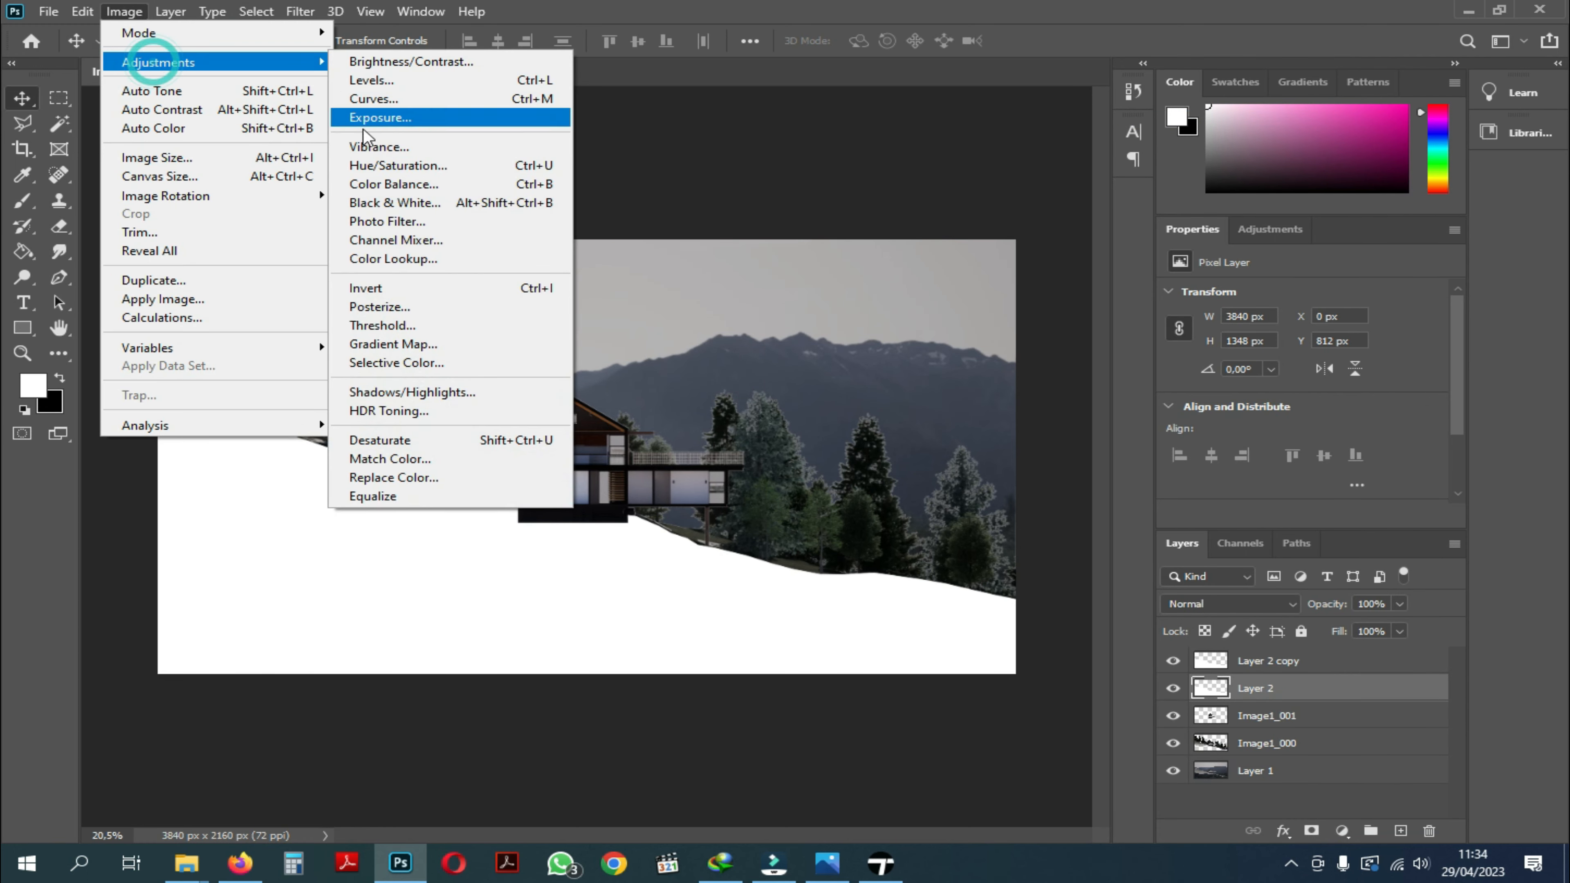
pyautogui.click(376, 287)
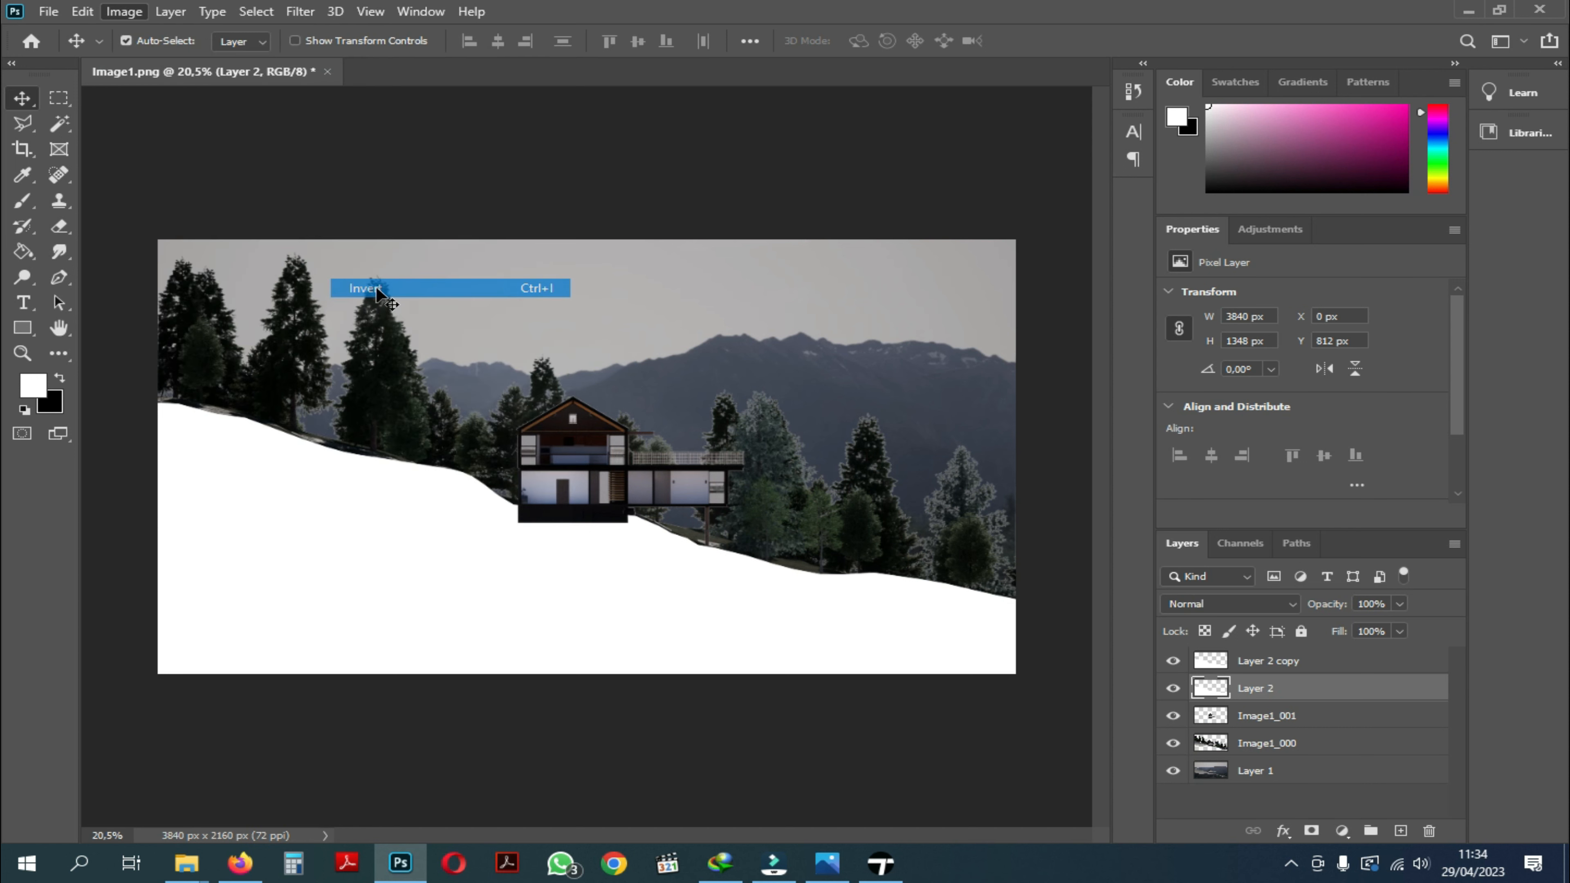
# Nudge the white Layer 2 copy straight down to Y 831 px to expose a black section line along the terrain.
pyautogui.click(1320, 662)
pyautogui.press('Down')
pyautogui.press('Down')
pyautogui.press('Down')
pyautogui.press('Down')
pyautogui.press('Down')
pyautogui.press('Down')
pyautogui.press('Down')
pyautogui.press('Down')
pyautogui.press('Down')
pyautogui.press('Down')
pyautogui.press('Down')
pyautogui.press('Down')
pyautogui.press('Down')
pyautogui.press('Down')
pyautogui.press('Down')
pyautogui.press('Down')
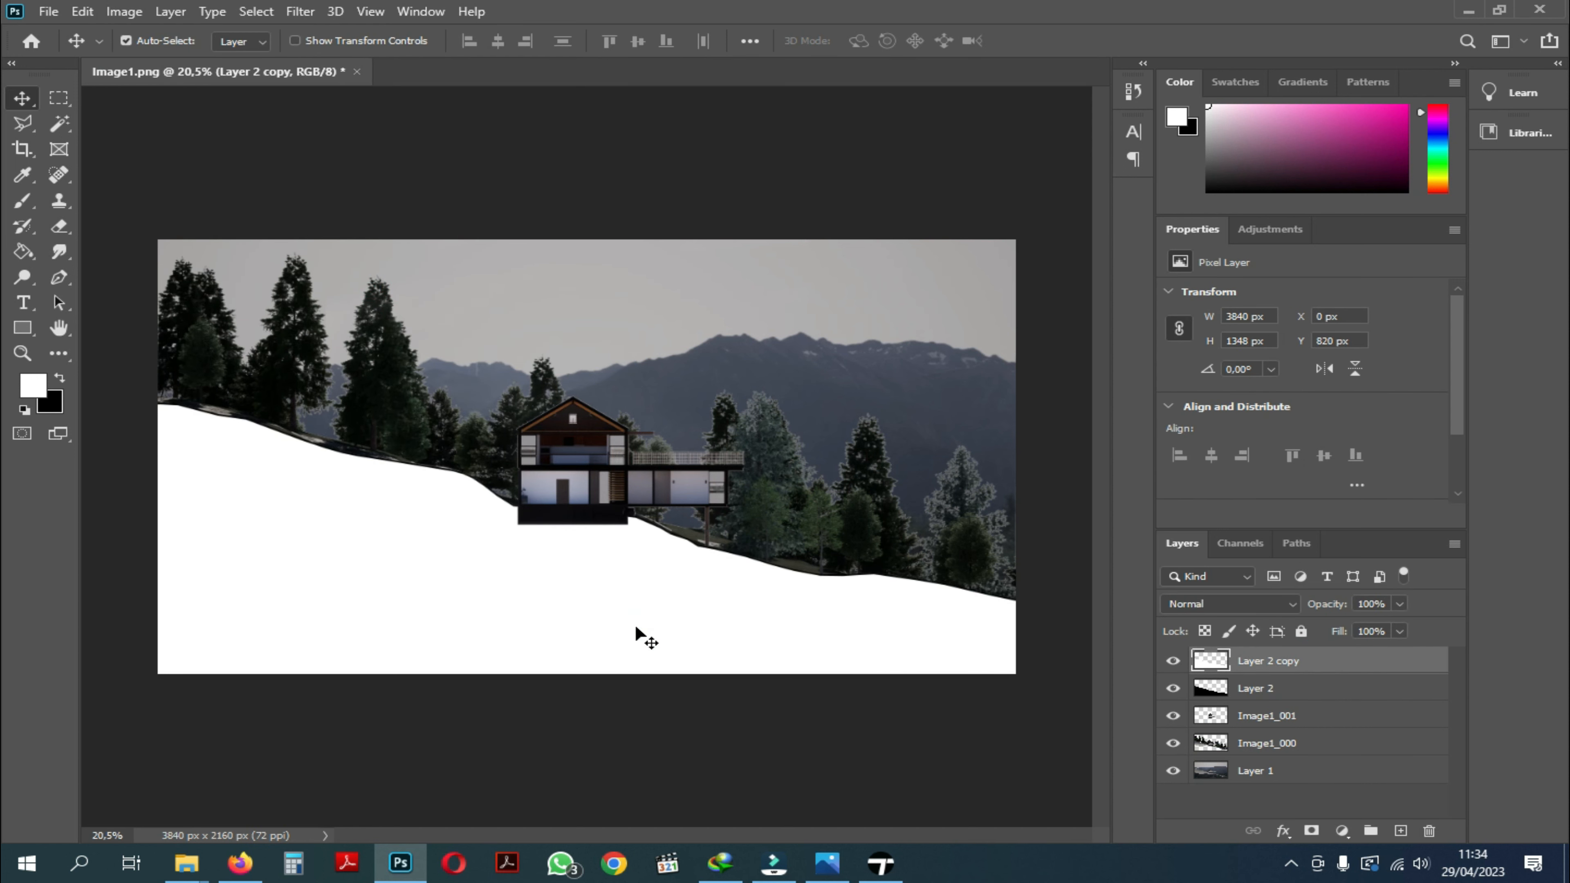
pyautogui.press('Up')
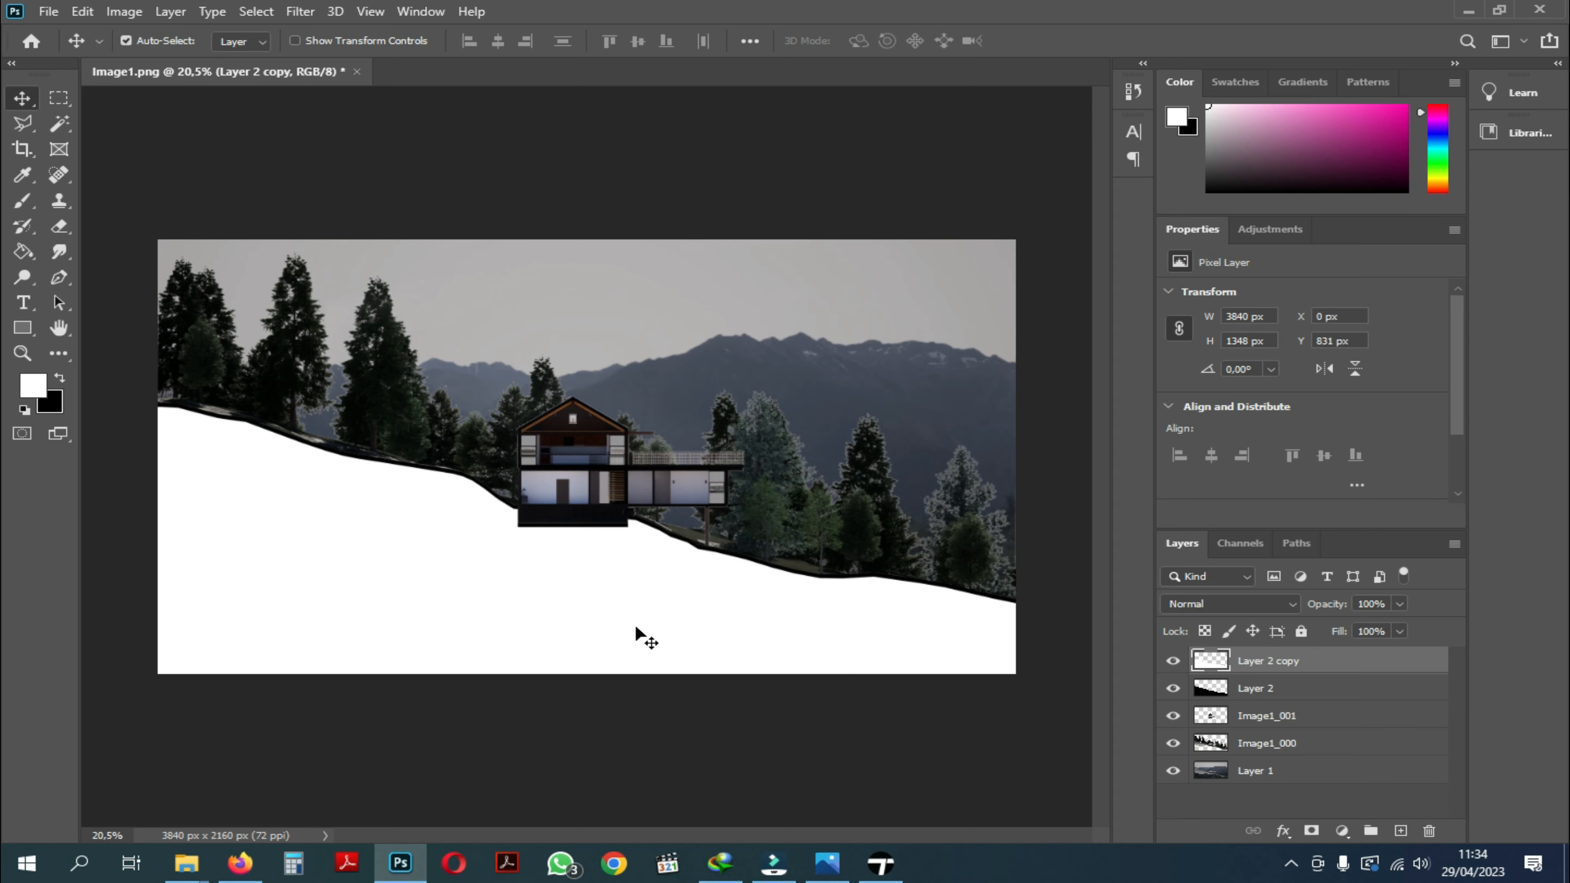
pyautogui.keyDown('alt'); pyautogui.scroll(6, 539, 609); pyautogui.keyUp('alt')
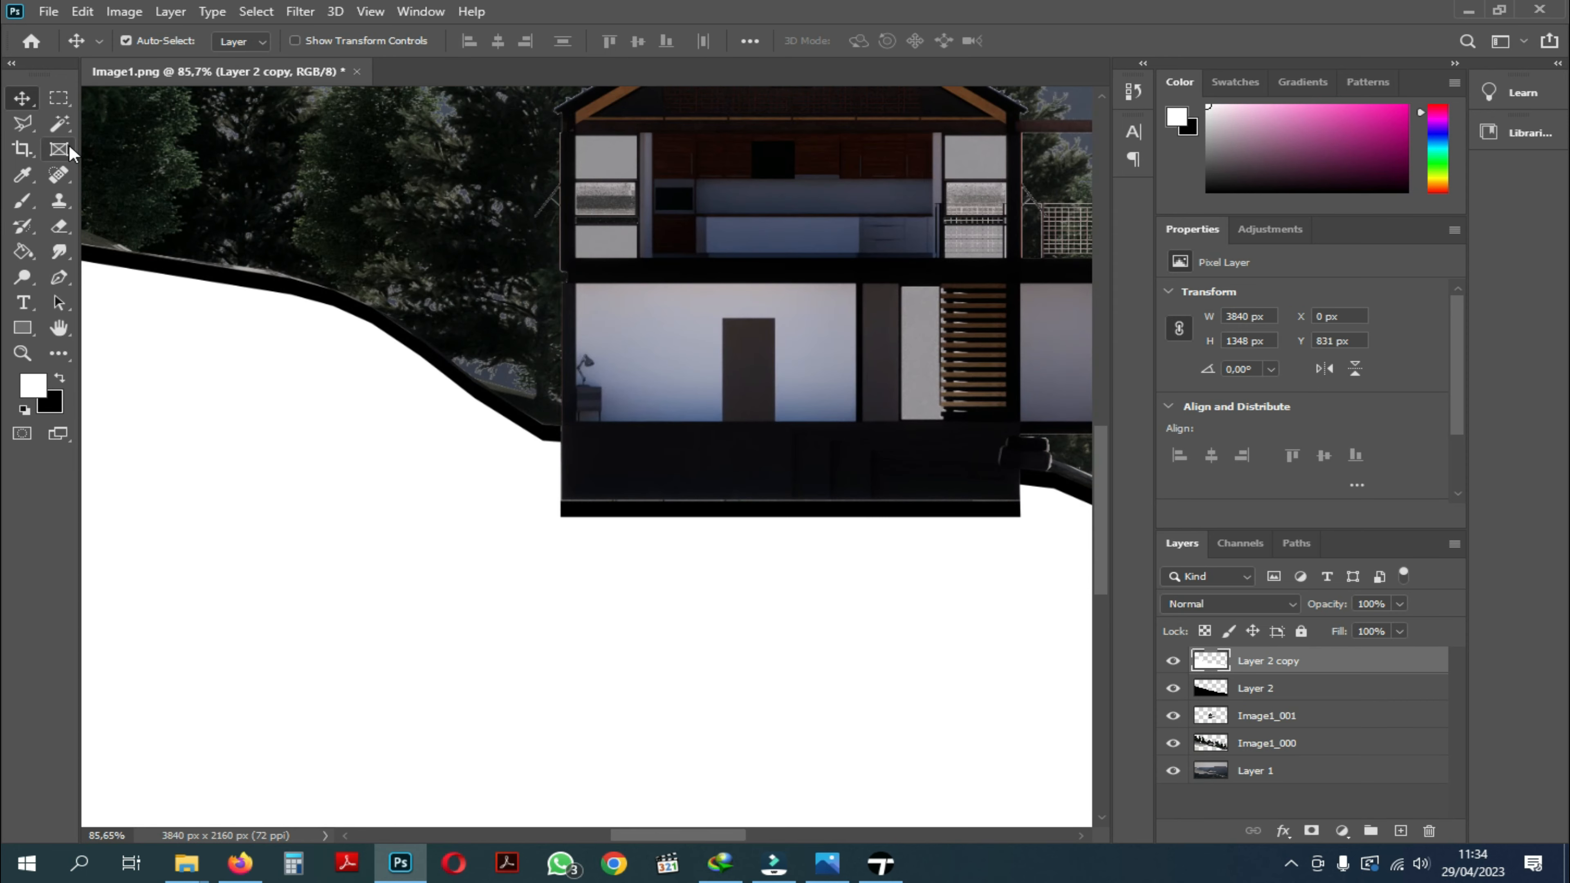
# Clear a narrow rectangular strip about 31 by 98 px from the white Layer 2 copy along the foundation's left side to expose the black beneath.
pyautogui.click(59, 97)
pyautogui.keyDown('alt'); pyautogui.scroll(3, 524, 373); pyautogui.keyUp('alt')
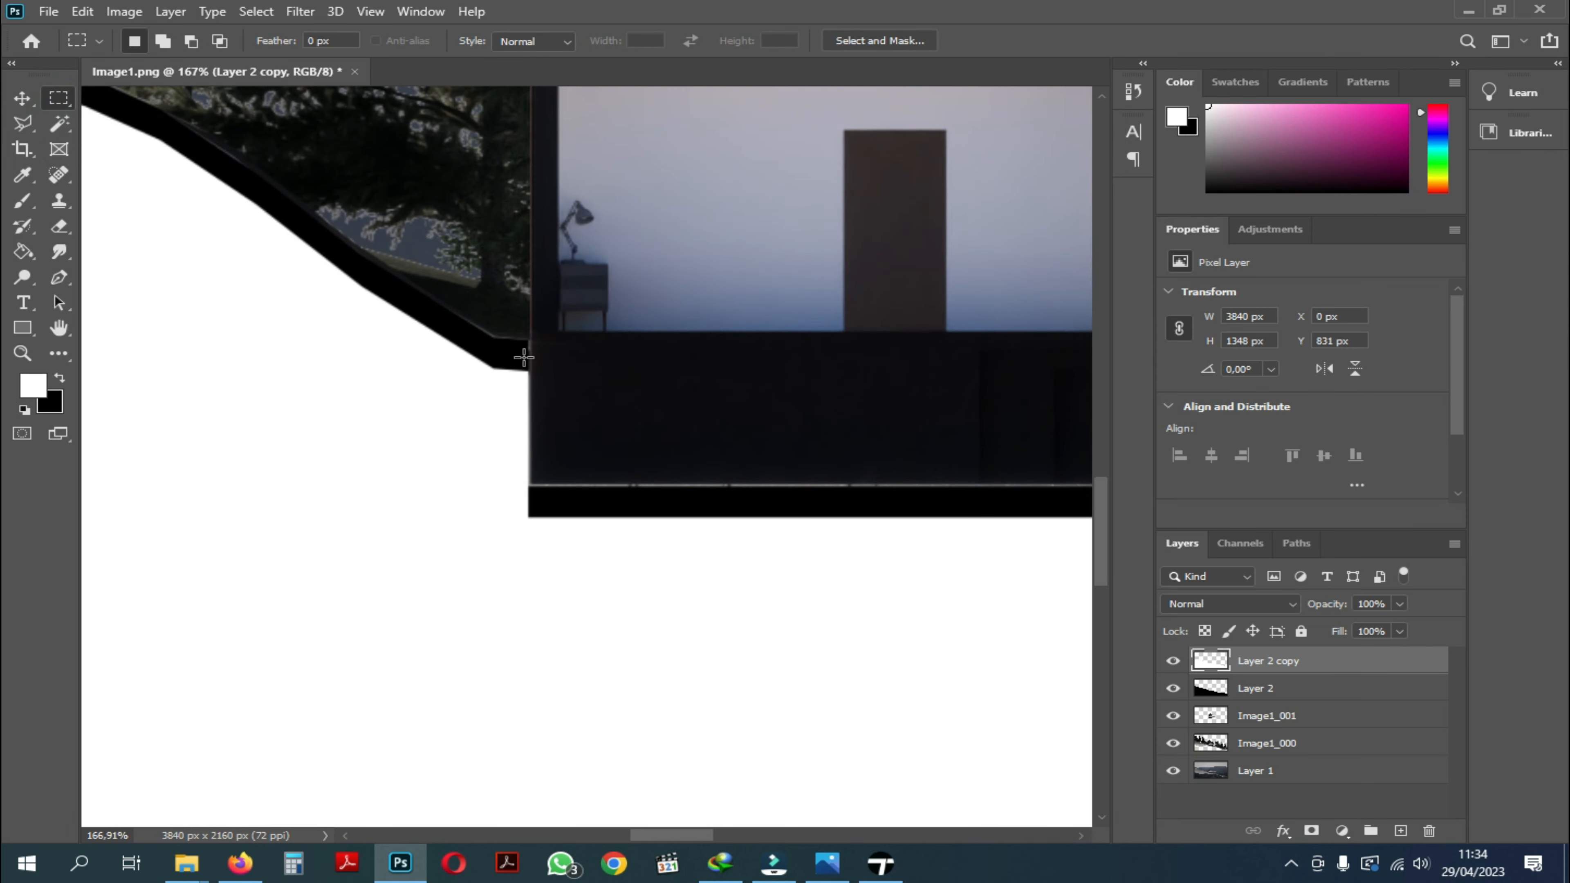
pyautogui.moveTo(507, 357); pyautogui.dragTo(560, 516)
pyautogui.hotkey('ctrl', 'BackSpace')
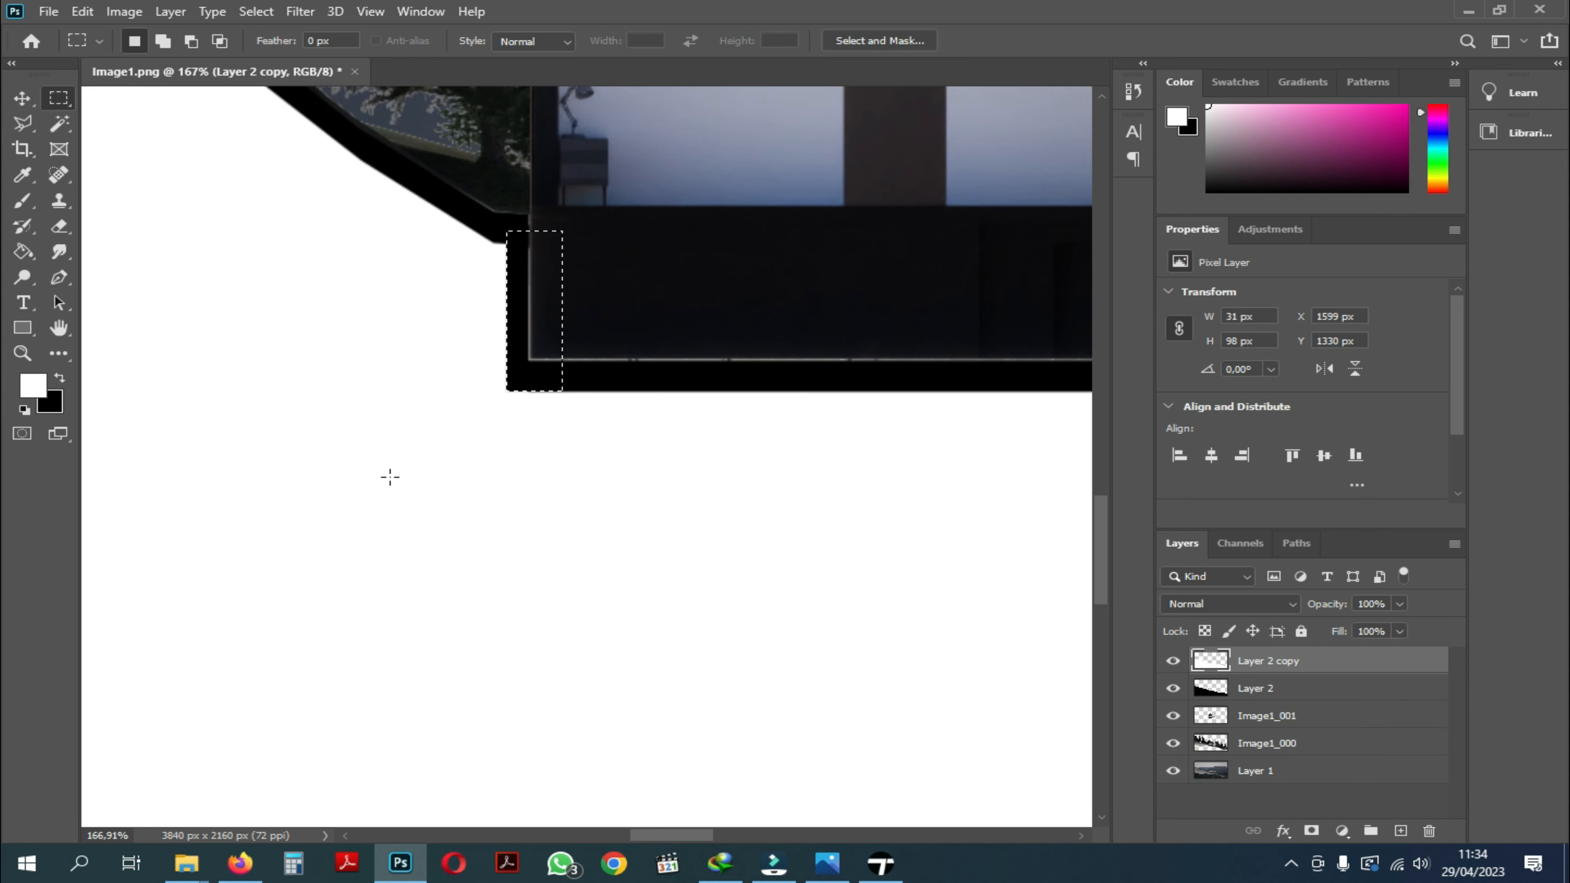
# Clear a matching narrow strip from the white Layer 2 copy along the foundation's right side and deselect.
pyautogui.keyDown('alt'); pyautogui.scroll(-4, 336, 526); pyautogui.keyUp('alt')
pyautogui.keyDown('alt'); pyautogui.scroll(5, 879, 435); pyautogui.keyUp('alt')
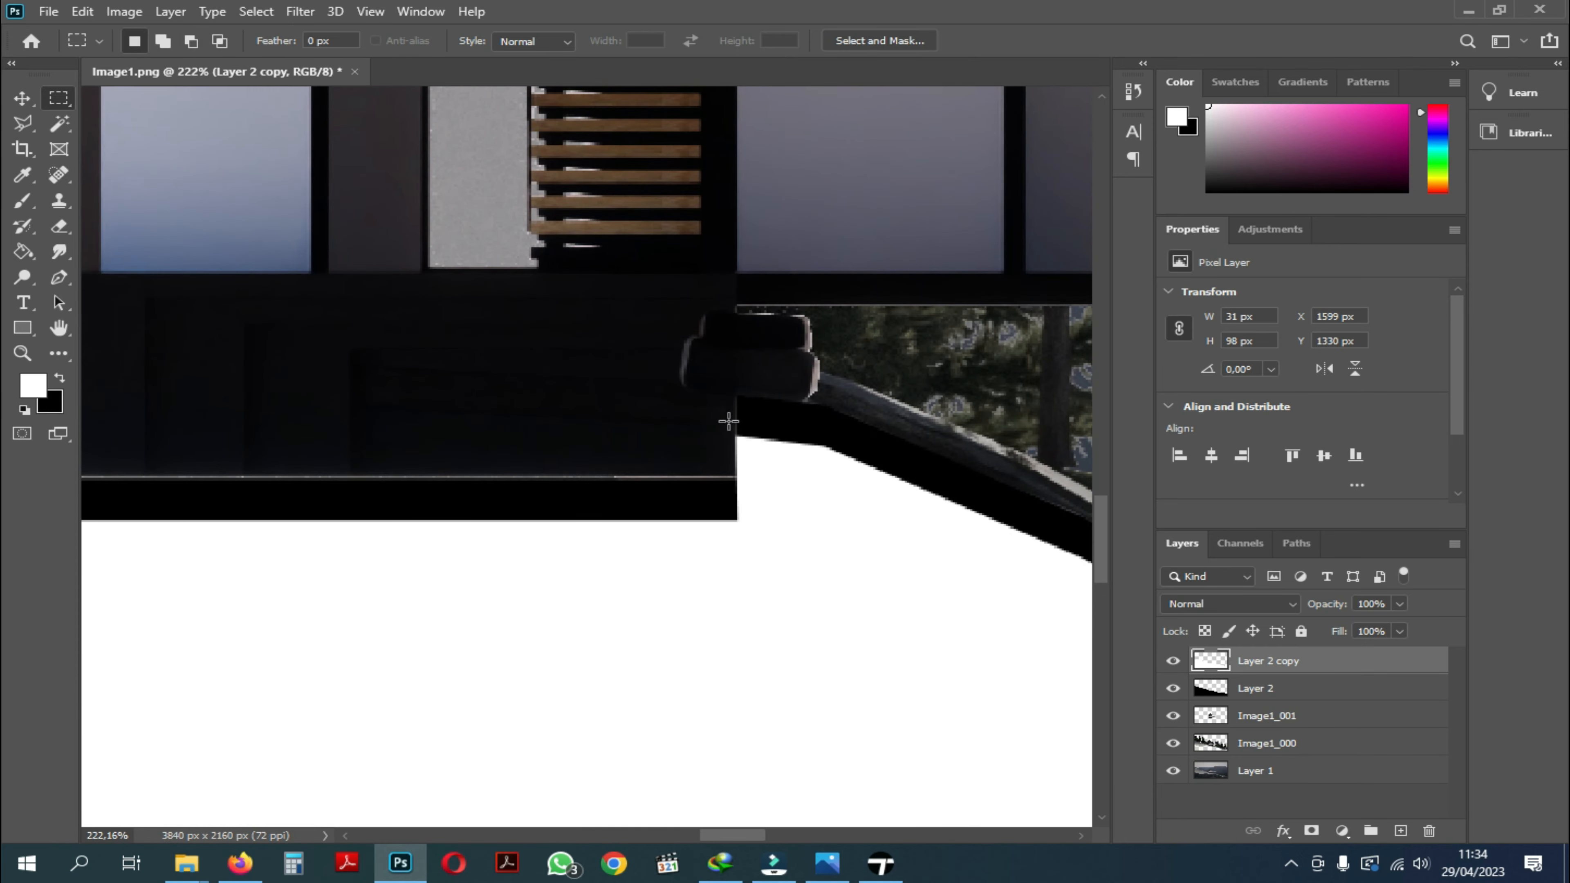
pyautogui.moveTo(721, 412); pyautogui.dragTo(768, 520)
pyautogui.press('Delete')
pyautogui.hotkey('ctrl', 'd')
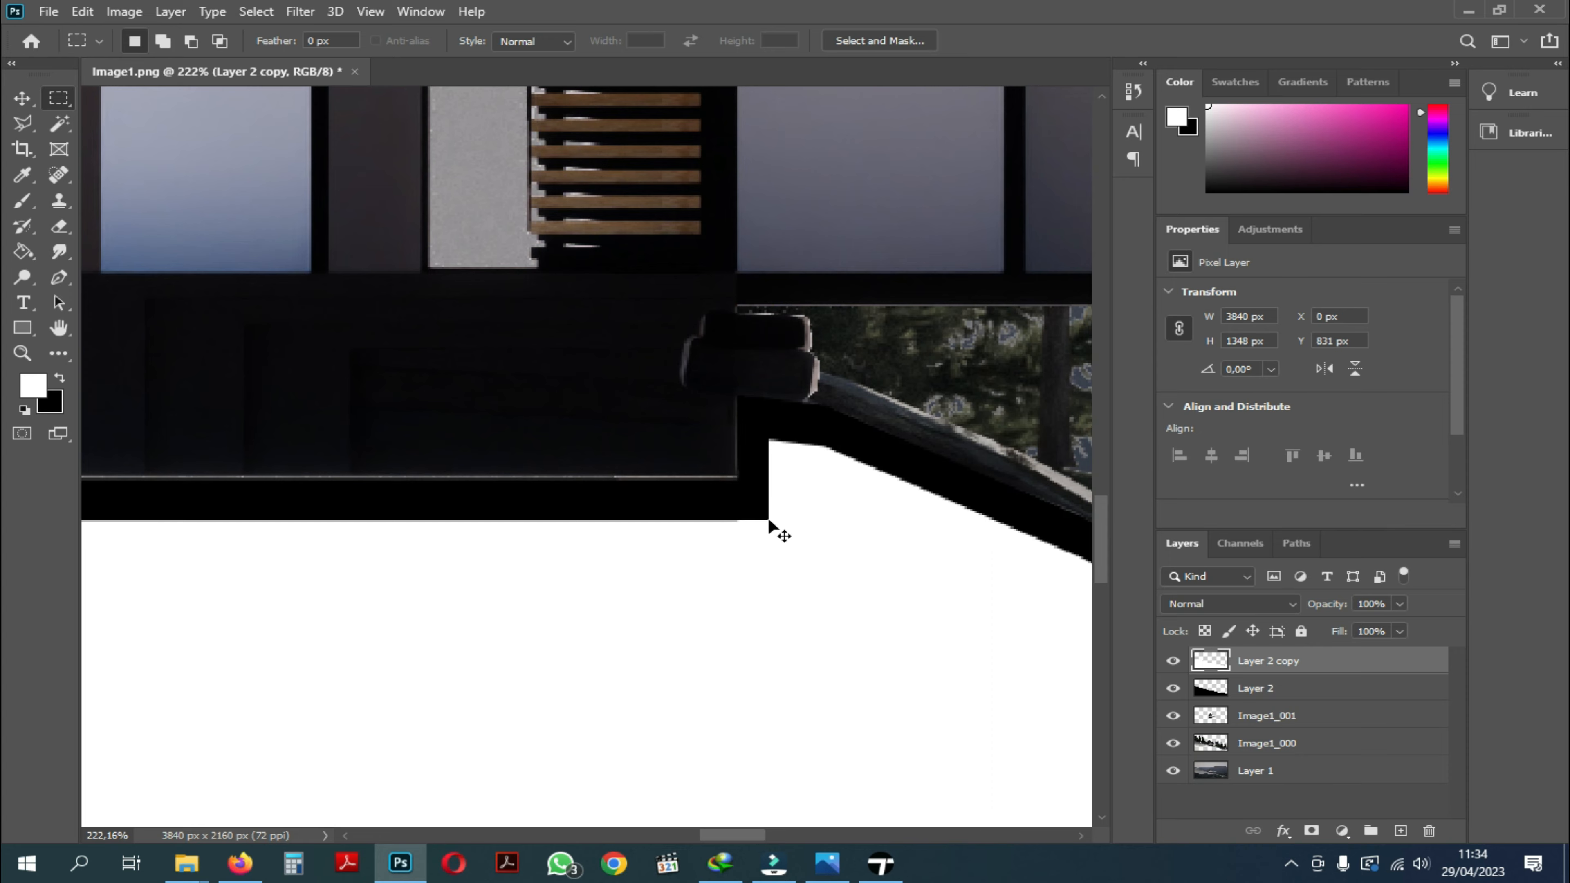
pyautogui.keyDown('alt'); pyautogui.scroll(-10, 866, 525); pyautogui.keyUp('alt')
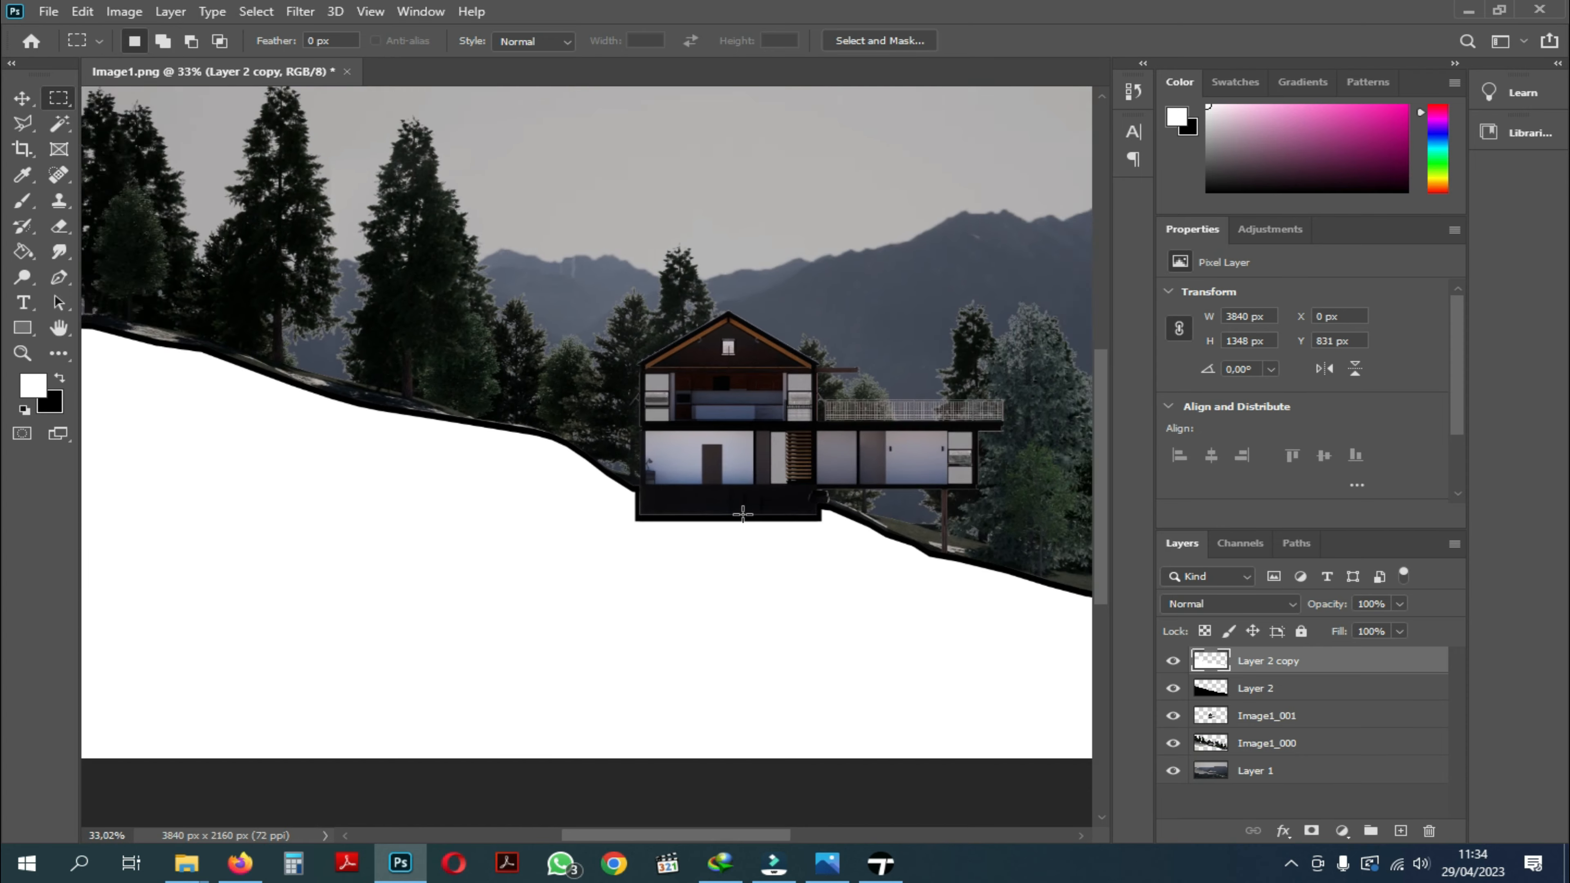
pyautogui.click(22, 98)
pyautogui.click(521, 132)
pyautogui.keyDown('alt'); pyautogui.scroll(-2, 521, 131); pyautogui.keyUp('alt')
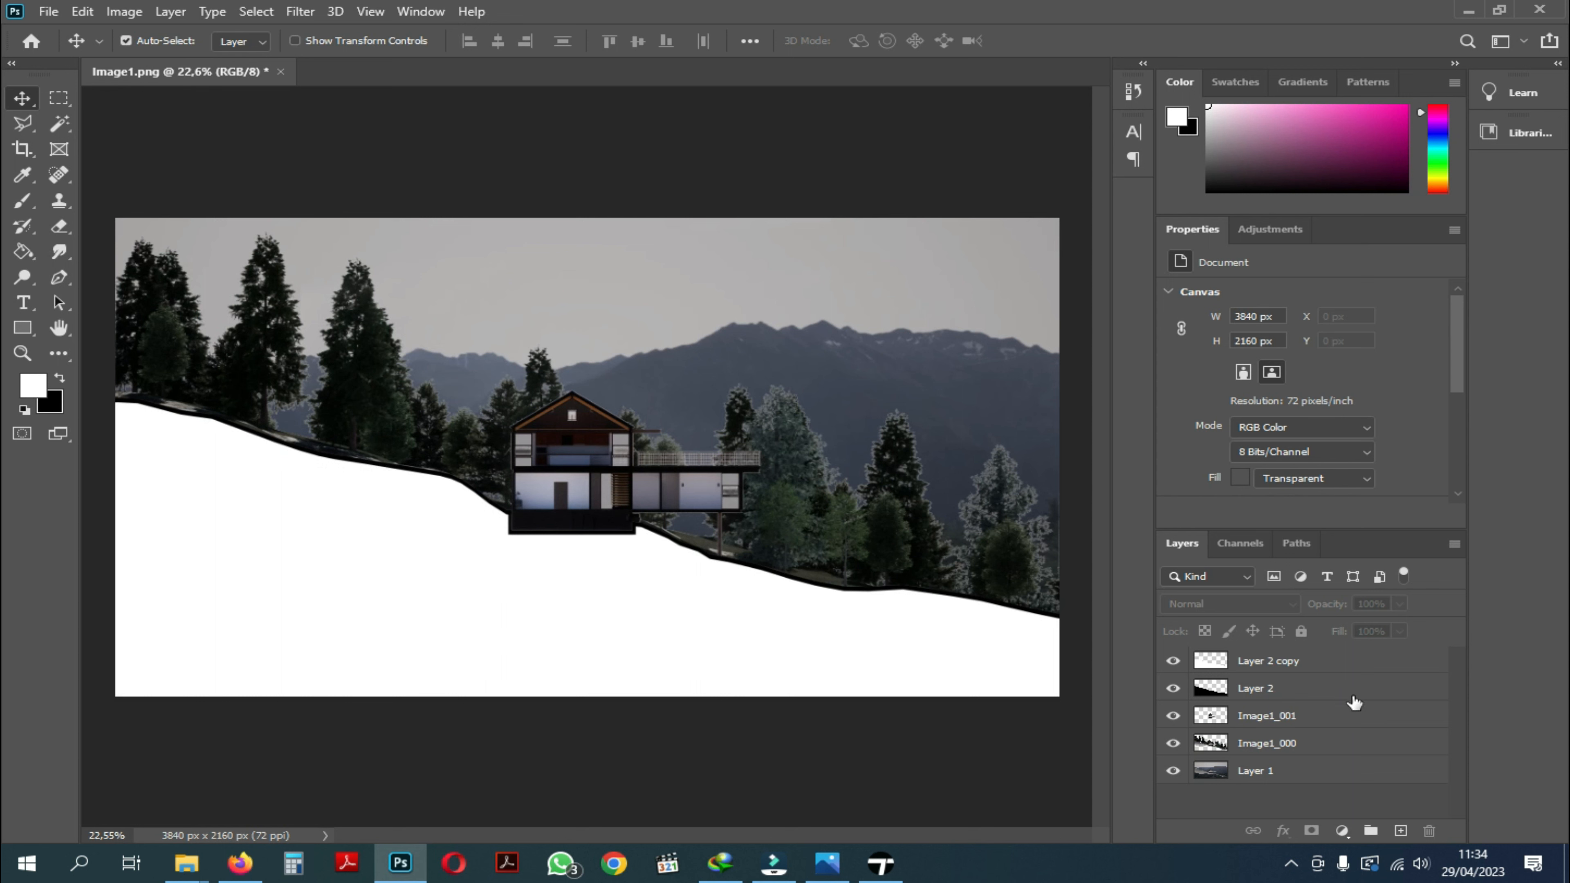
# Lower the opacity of the vegetation layer, Image1_000, to 80%.
pyautogui.click(1310, 749)
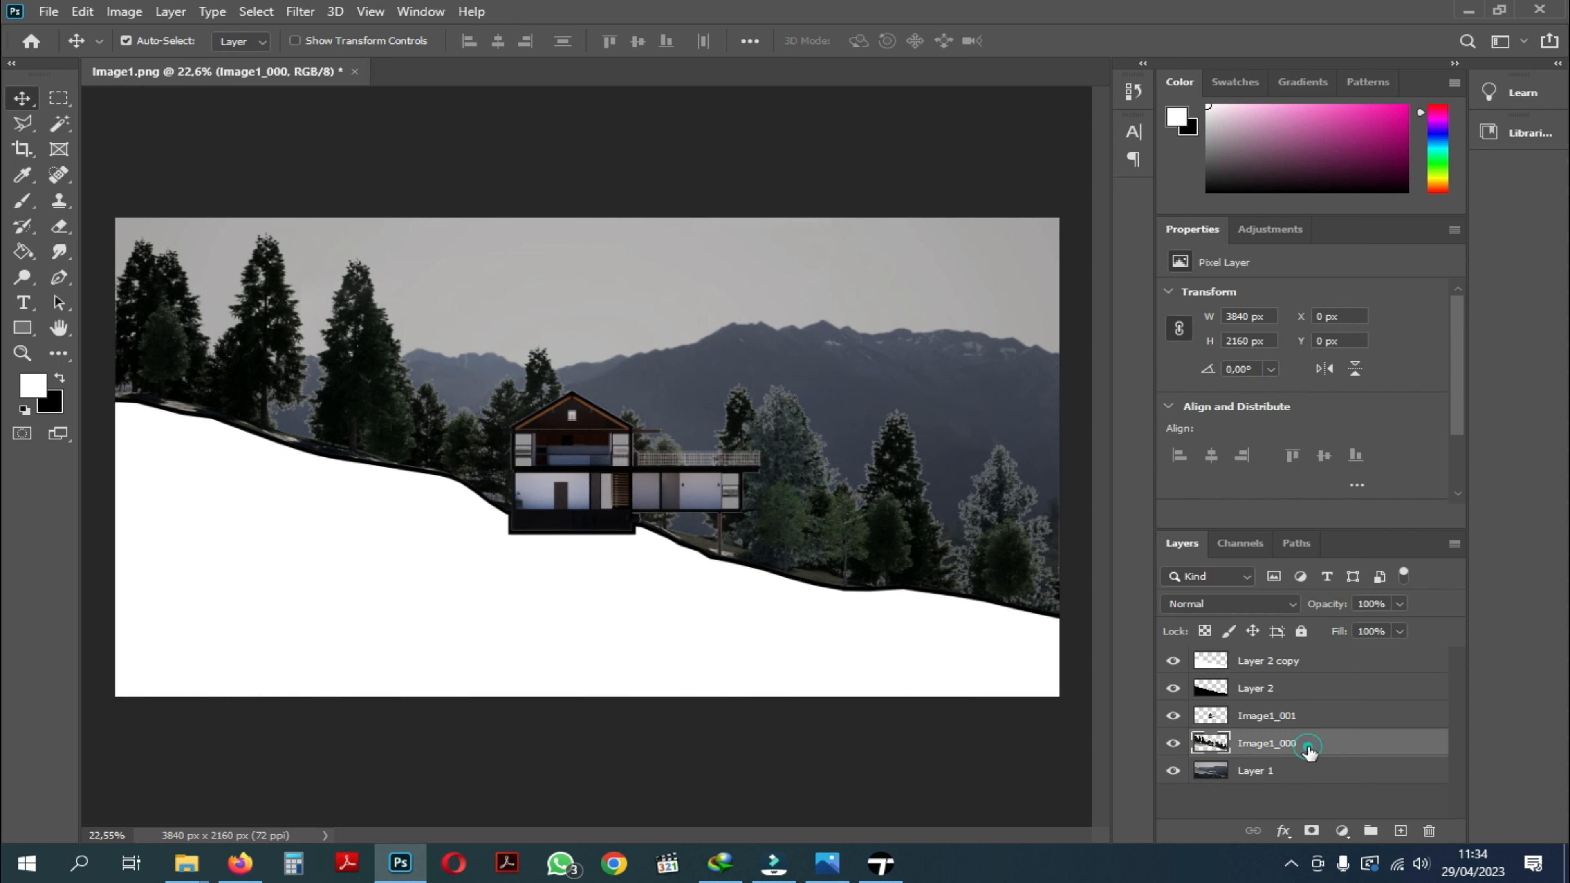
pyautogui.click(1398, 604)
pyautogui.moveTo(1406, 625)
pyautogui.mouseDown()
pyautogui.moveTo(1369, 626)
pyautogui.moveTo(1383, 625)
pyautogui.mouseUp()
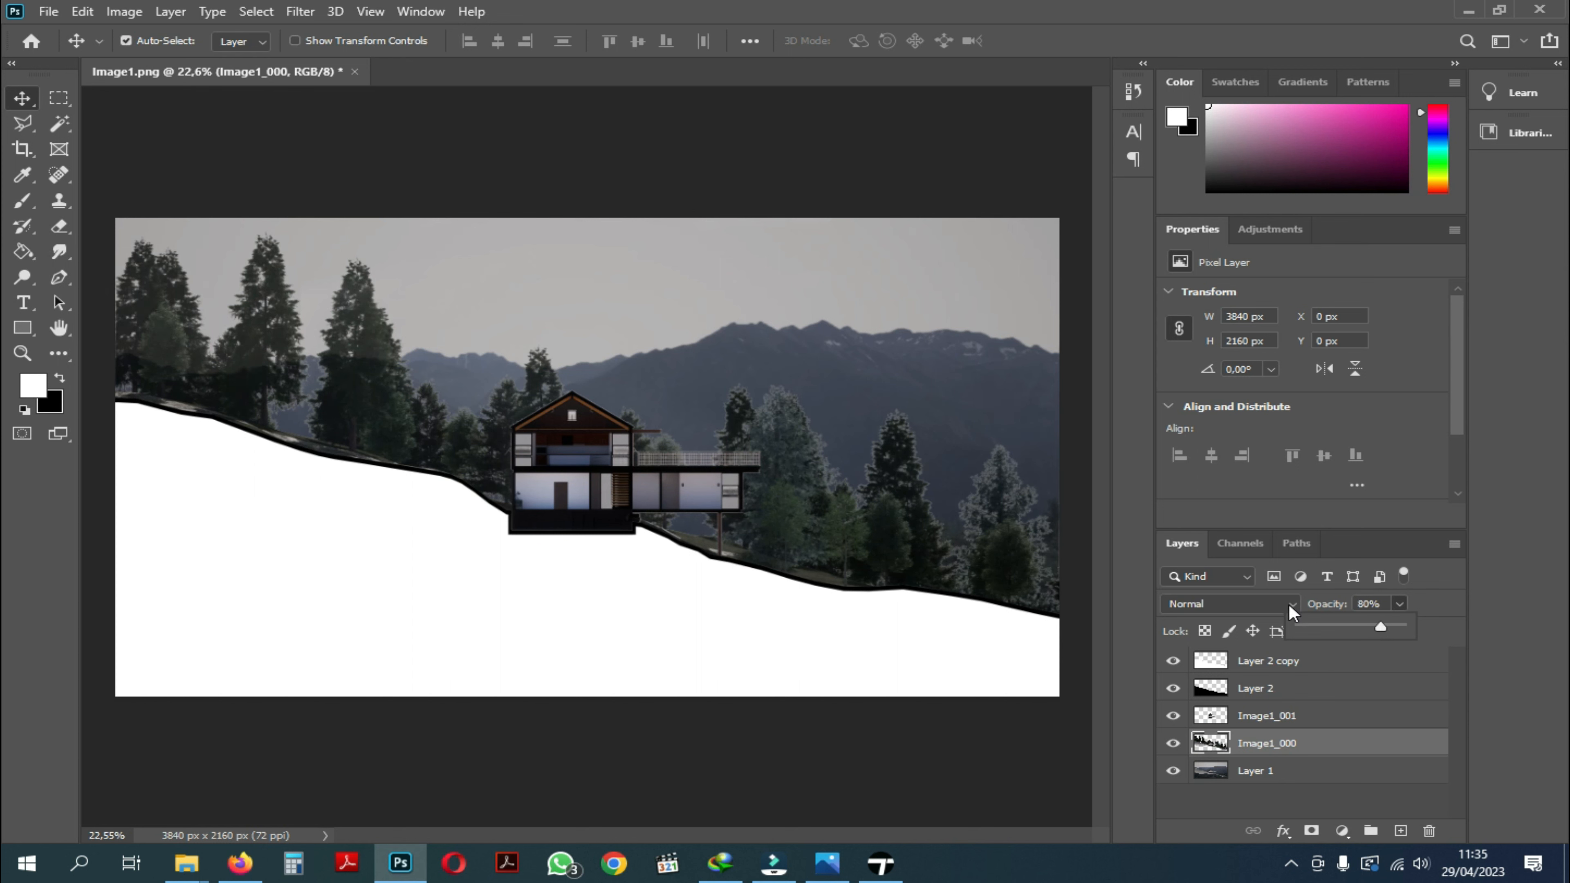
pyautogui.click(1045, 776)
pyautogui.click(964, 767)
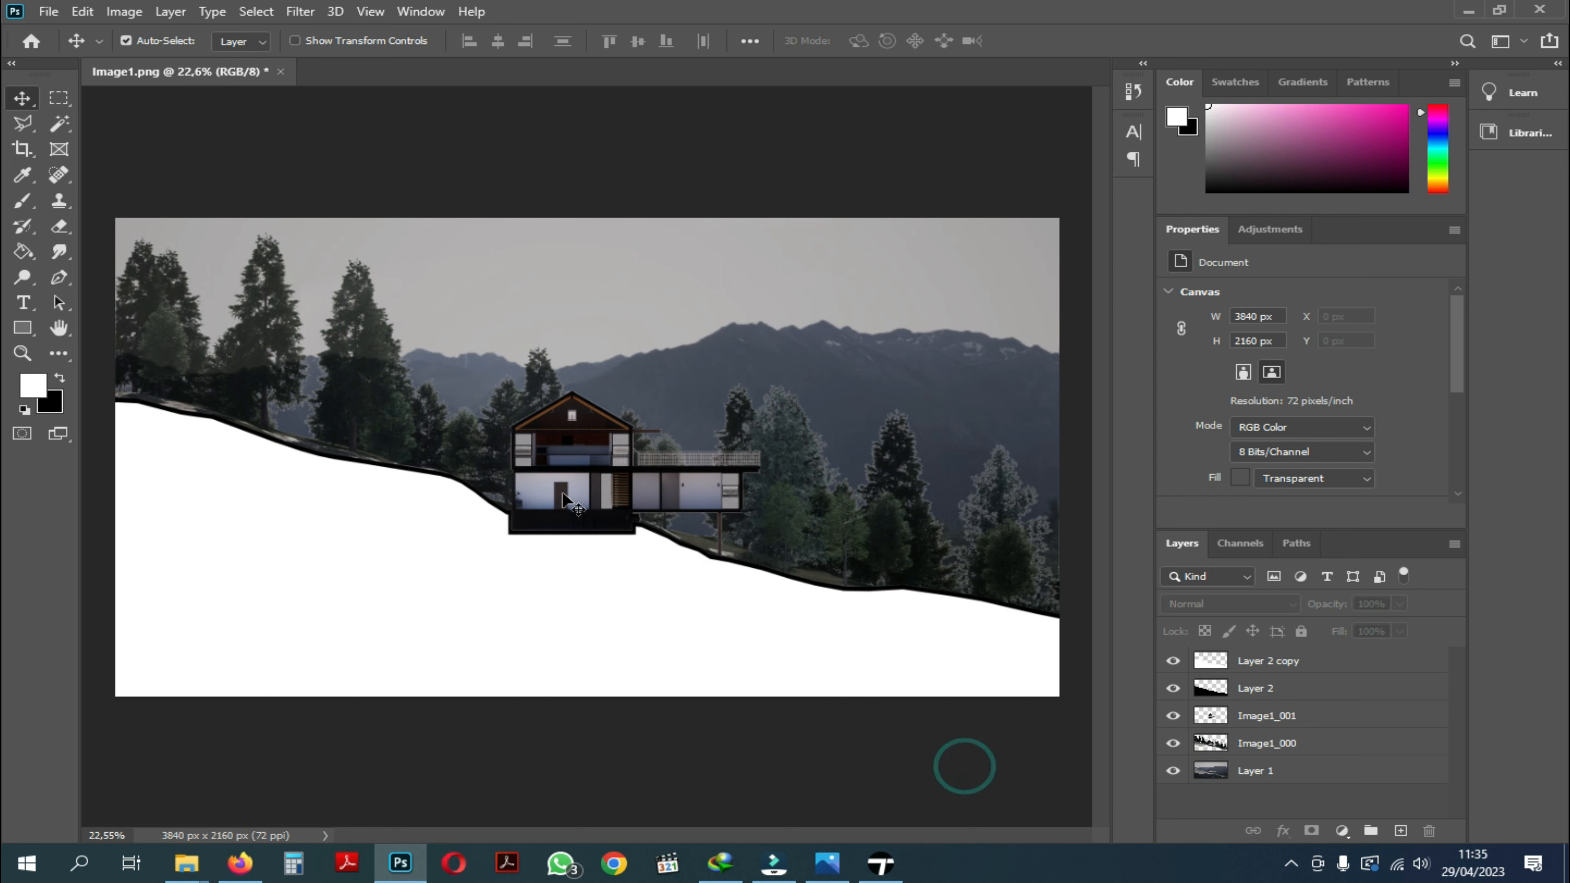
# Add a new empty layer and place it directly above the mountain background, Layer 1, beneath the vegetation.
pyautogui.keyDown('alt'); pyautogui.scroll(-4, 705, 584); pyautogui.keyUp('alt')
pyautogui.keyDown('alt'); pyautogui.scroll(3, 345, 480); pyautogui.keyUp('alt')
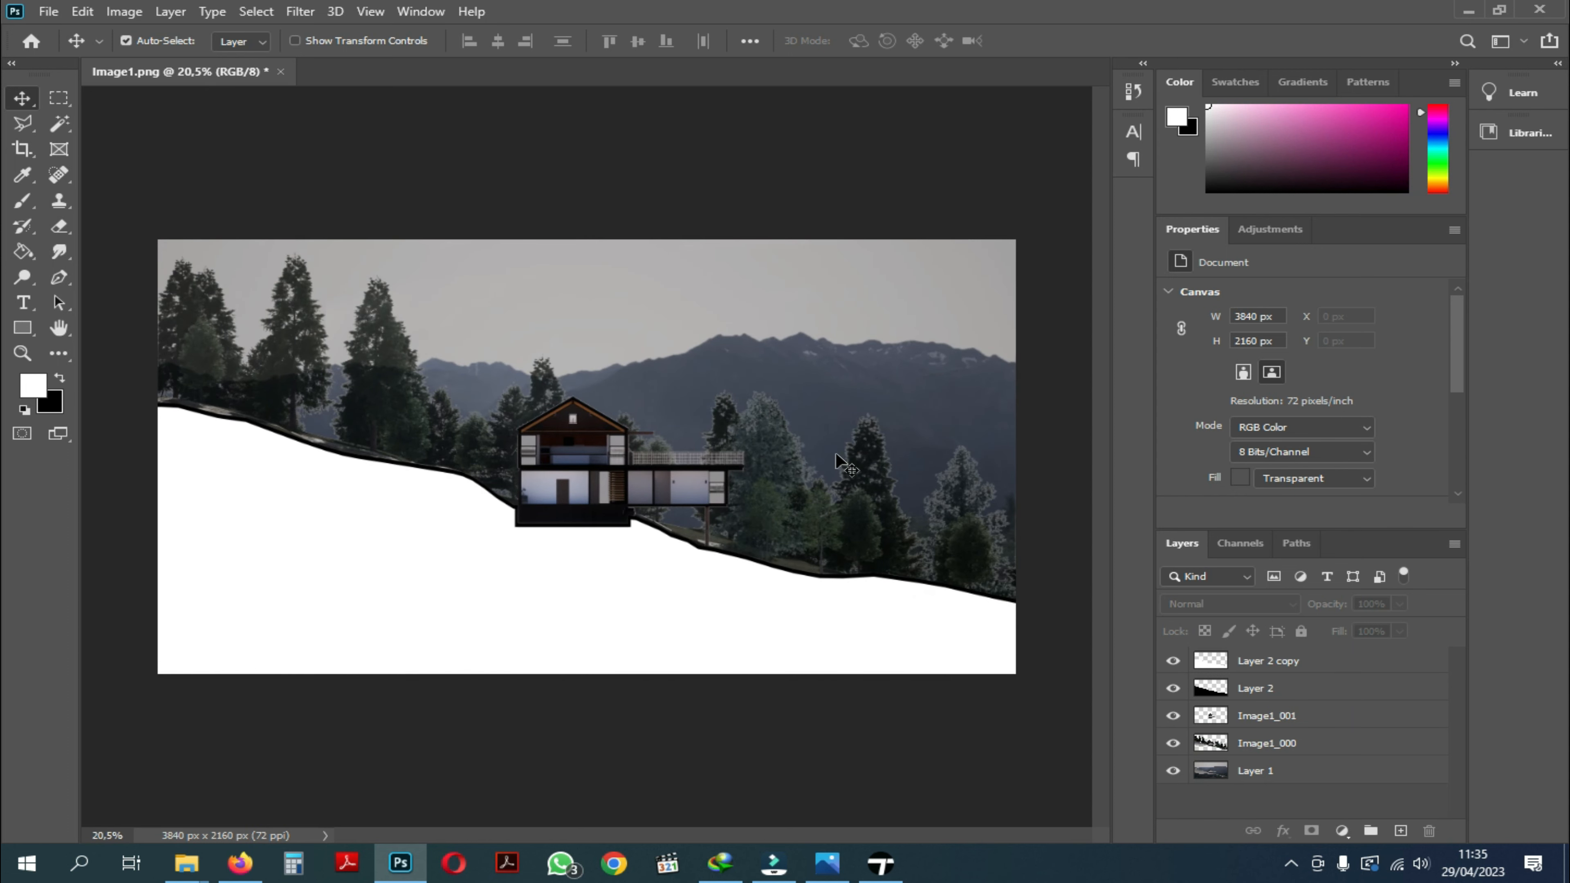
pyautogui.click(1401, 831)
pyautogui.moveTo(1343, 660); pyautogui.dragTo(1343, 767)
pyautogui.click(1013, 782)
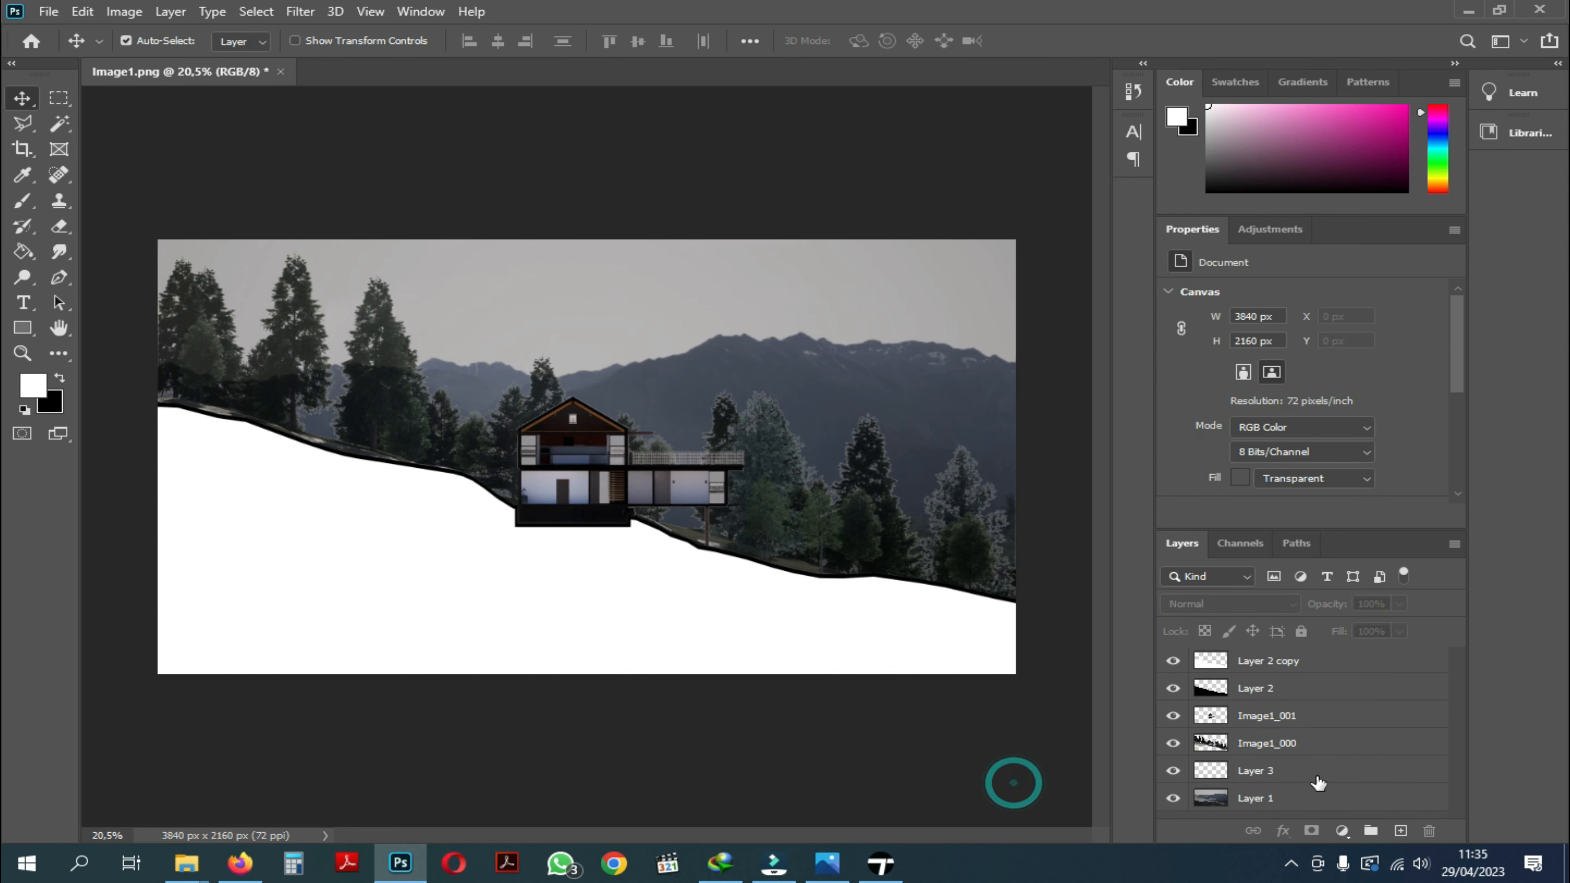
# Stamp white clouds across the left part of the sky on Layer 3 with the 2500 px cloud brush.
pyautogui.click(1317, 776)
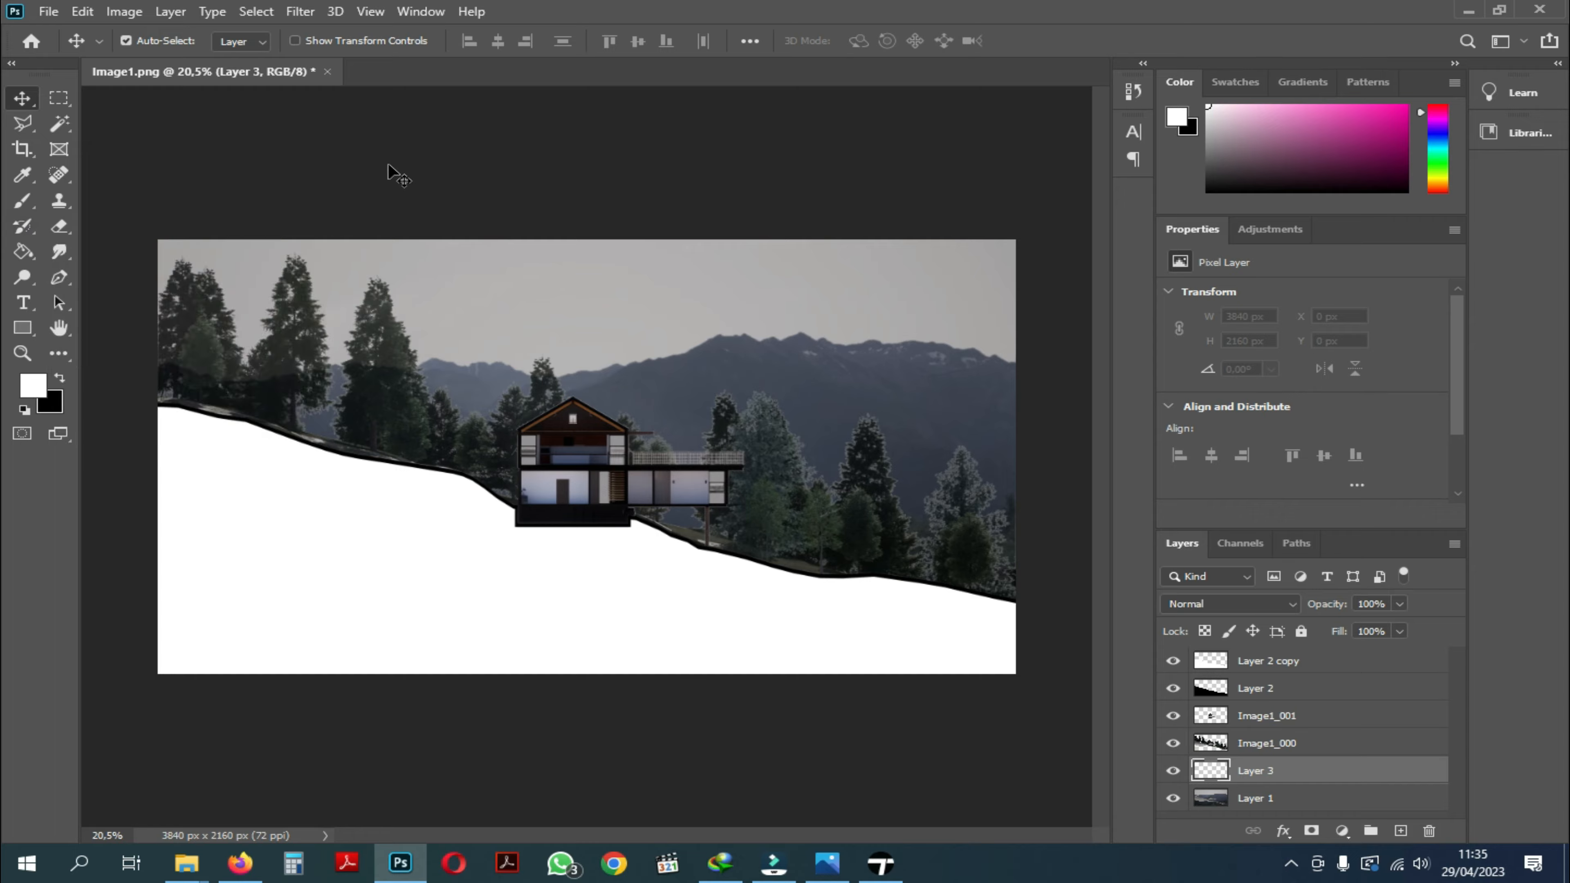
pyautogui.press('b')
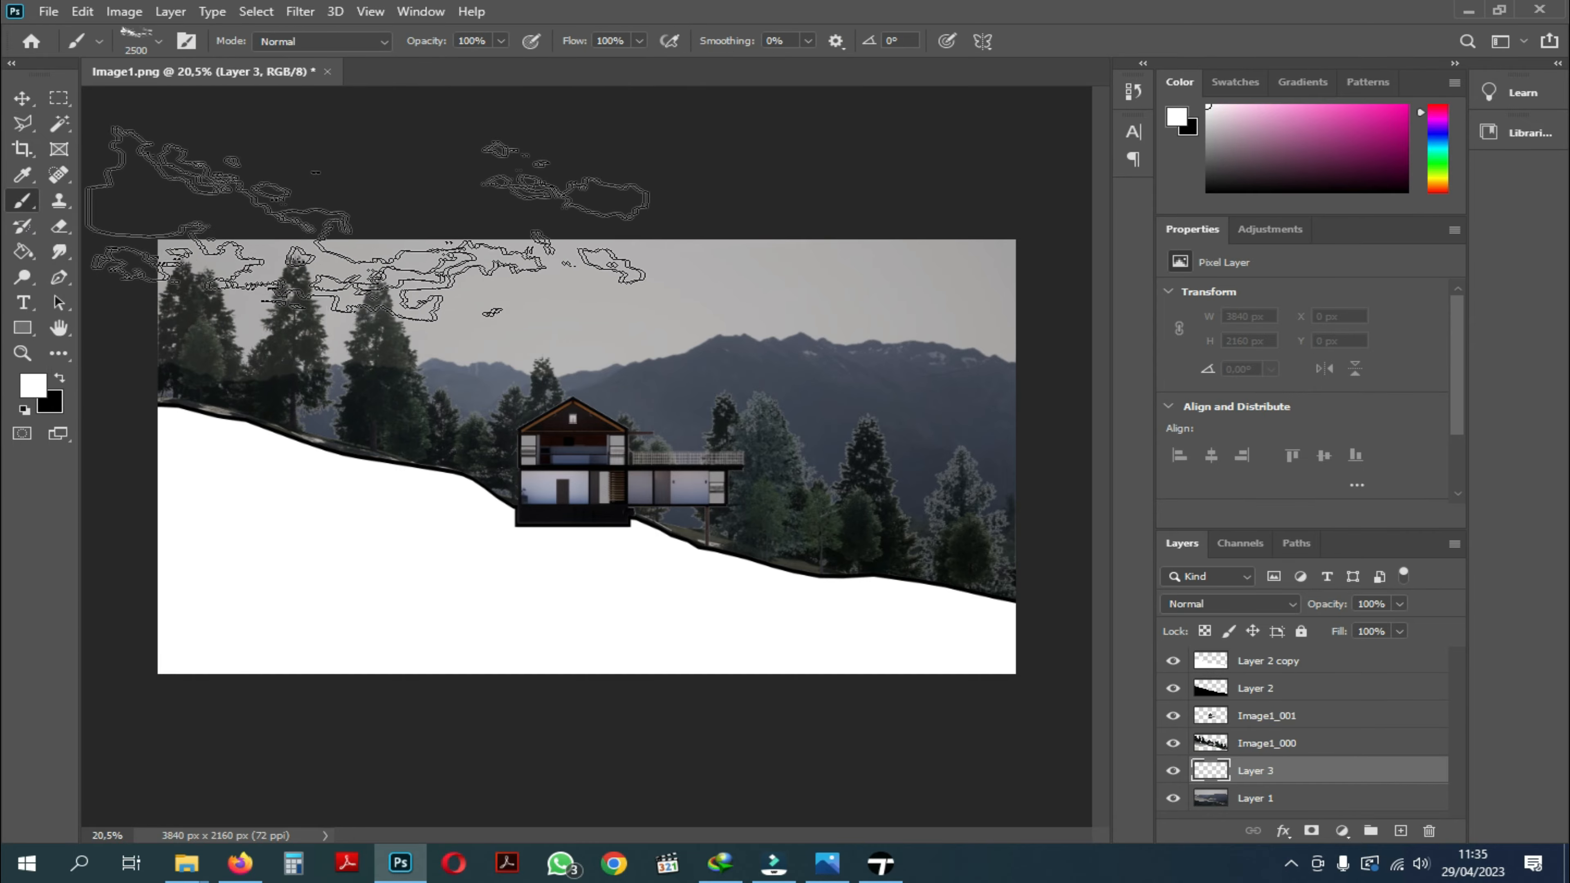
pyautogui.click(396, 247)
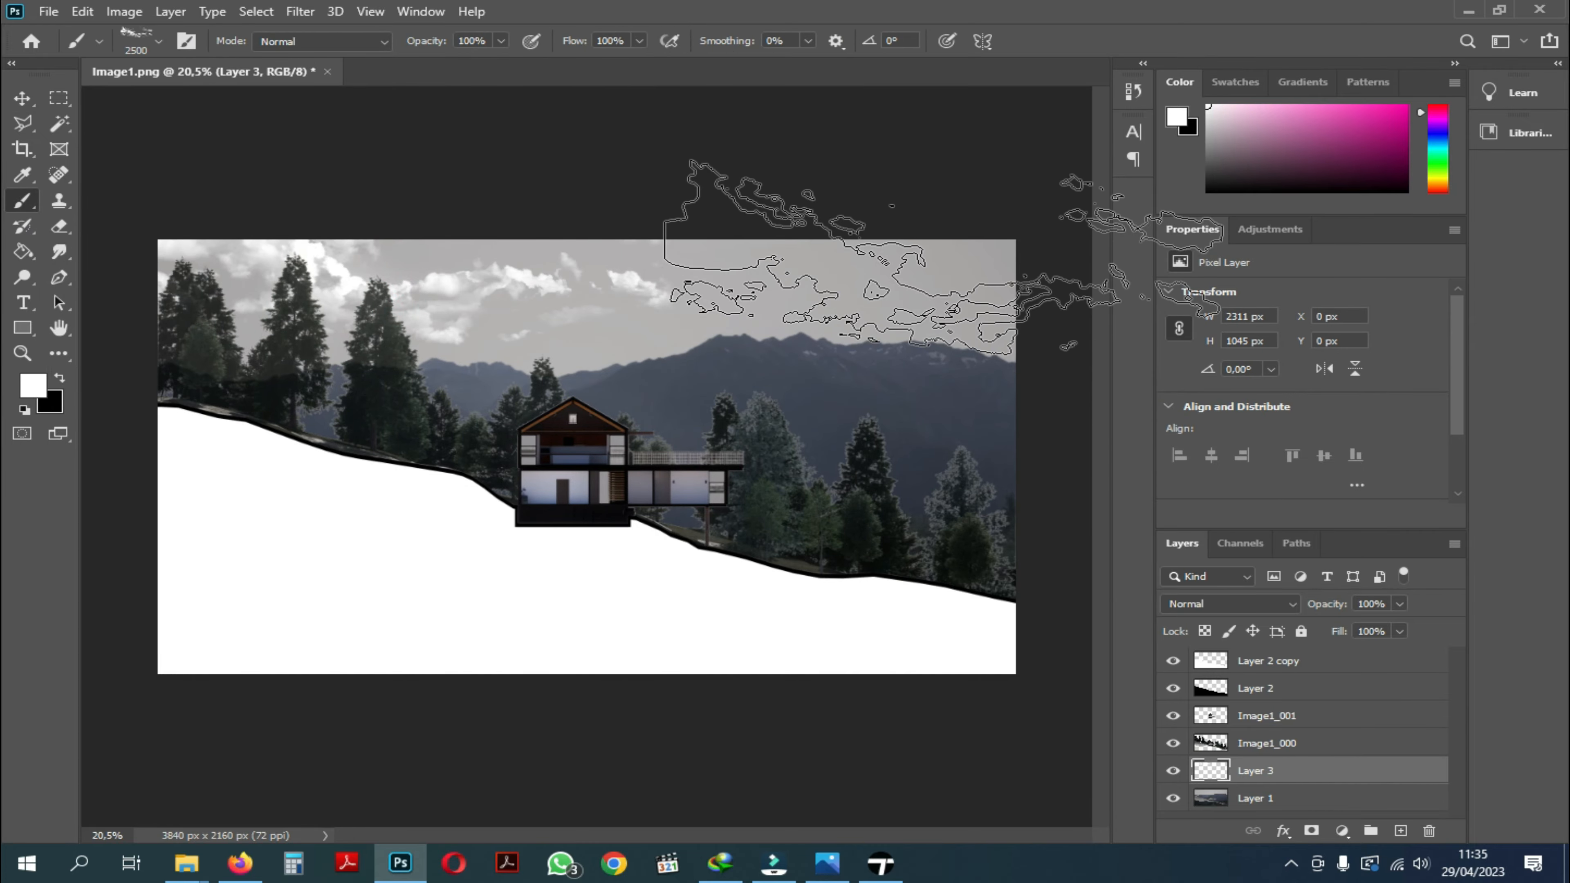
# Reduce the cloud brush to 2000 px and stamp more white clouds over the right part of the sky and the mountains.
pyautogui.press('[')
pyautogui.press('[')
pyautogui.press('[')
pyautogui.press('[')
pyautogui.press('[')
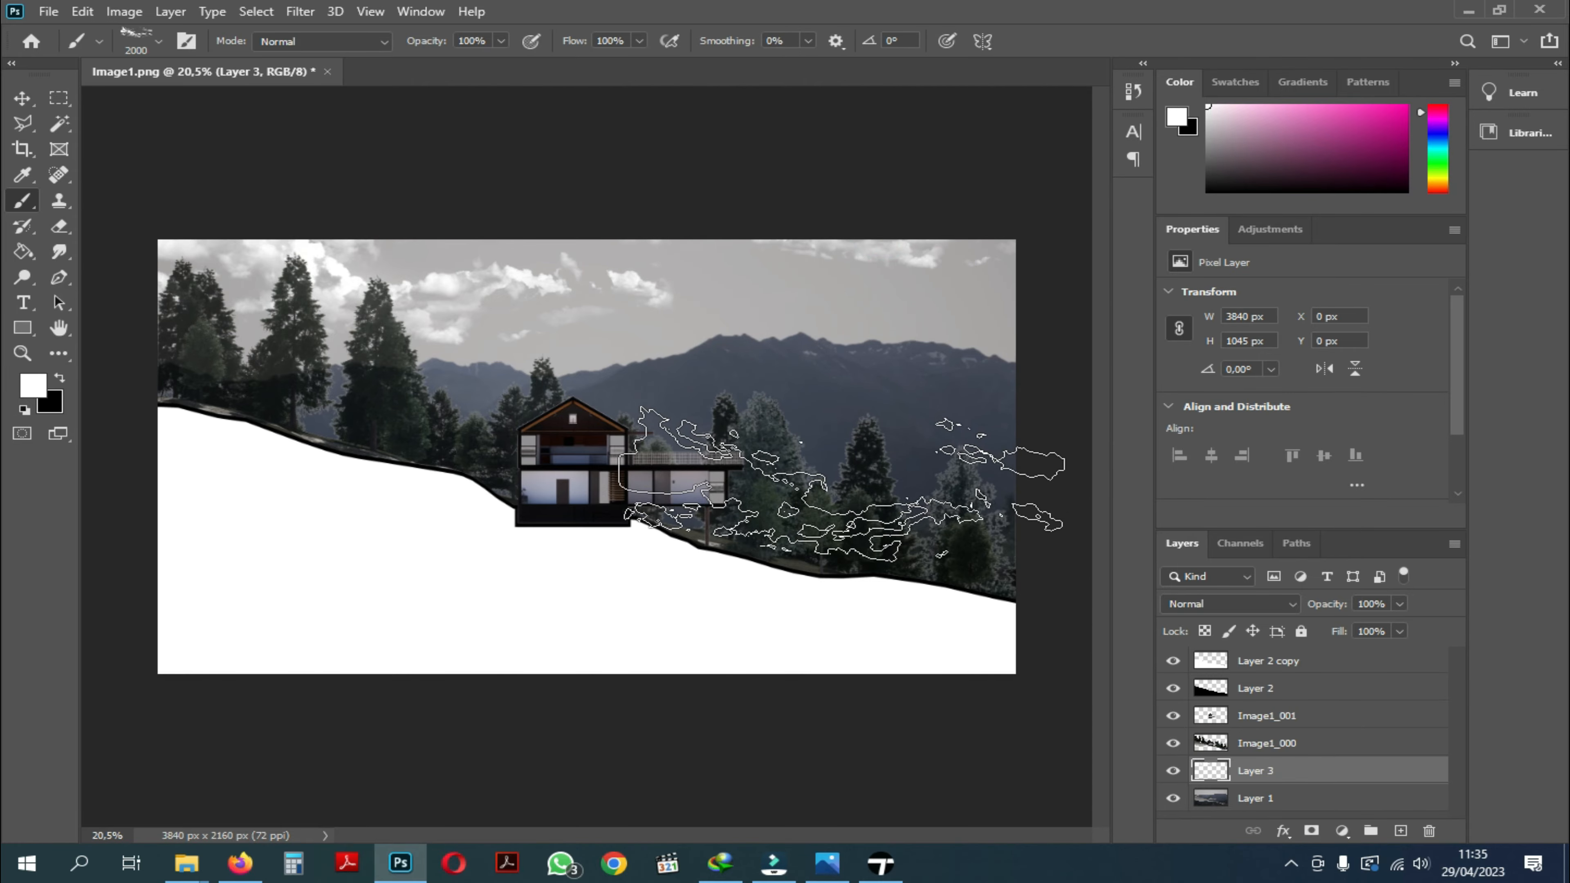
pyautogui.click(844, 523)
pyautogui.click(843, 350)
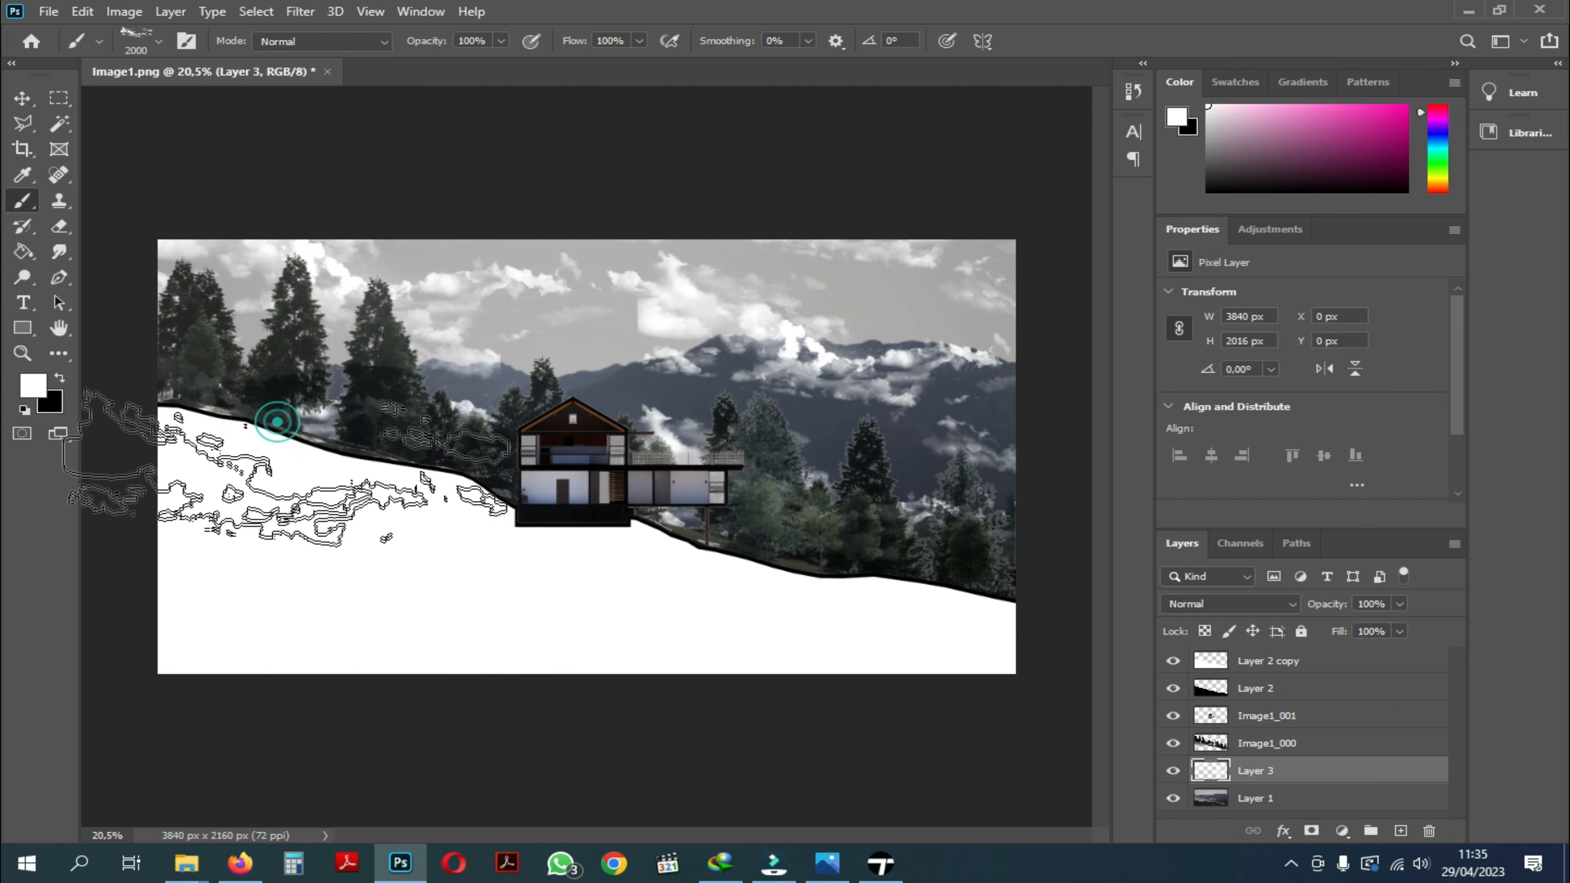
pyautogui.press('v')
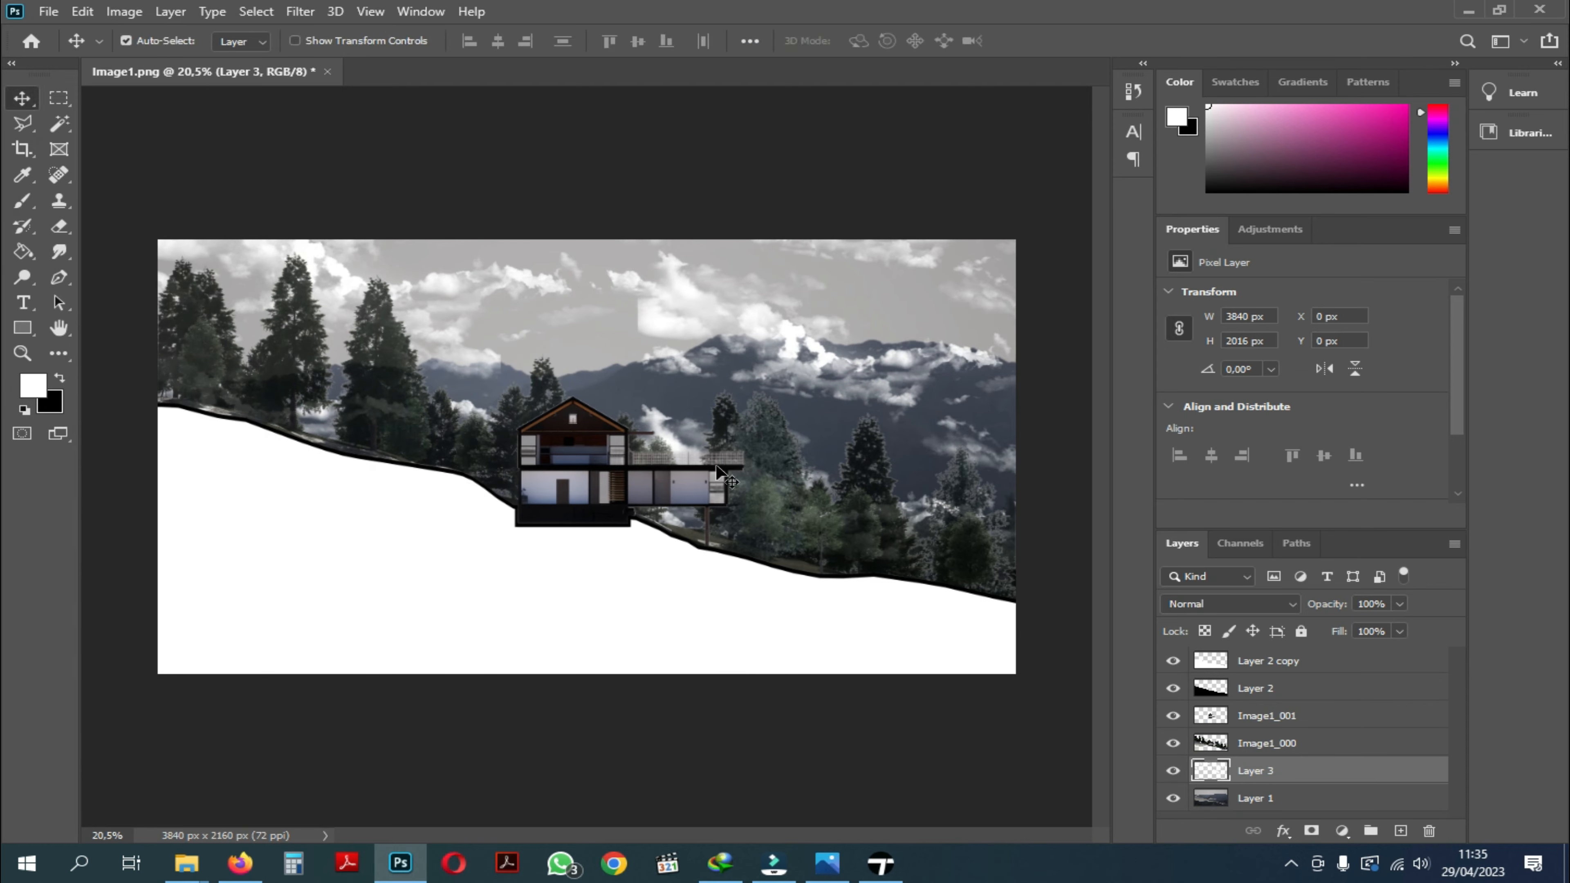
# Erase excess cloud on Layer 3 around the house and along the terrain edge with a soft 250 px eraser.
pyautogui.press('e')
pyautogui.moveTo(621, 336); pyautogui.dragTo(622, 320)
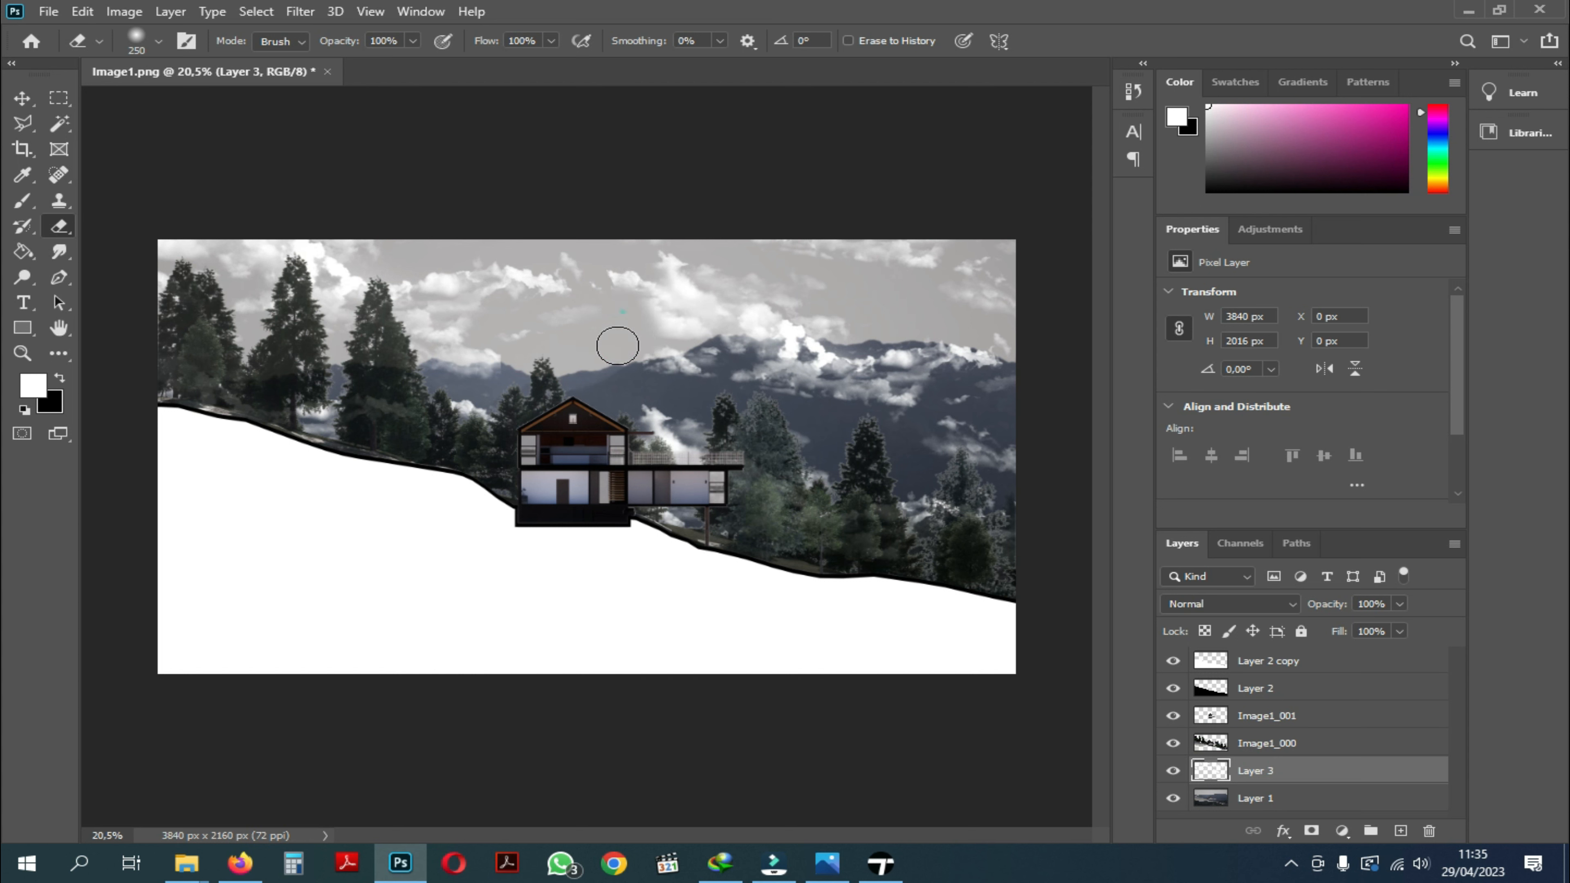
pyautogui.moveTo(665, 376); pyautogui.dragTo(630, 461)
pyautogui.moveTo(659, 521); pyautogui.dragTo(735, 533)
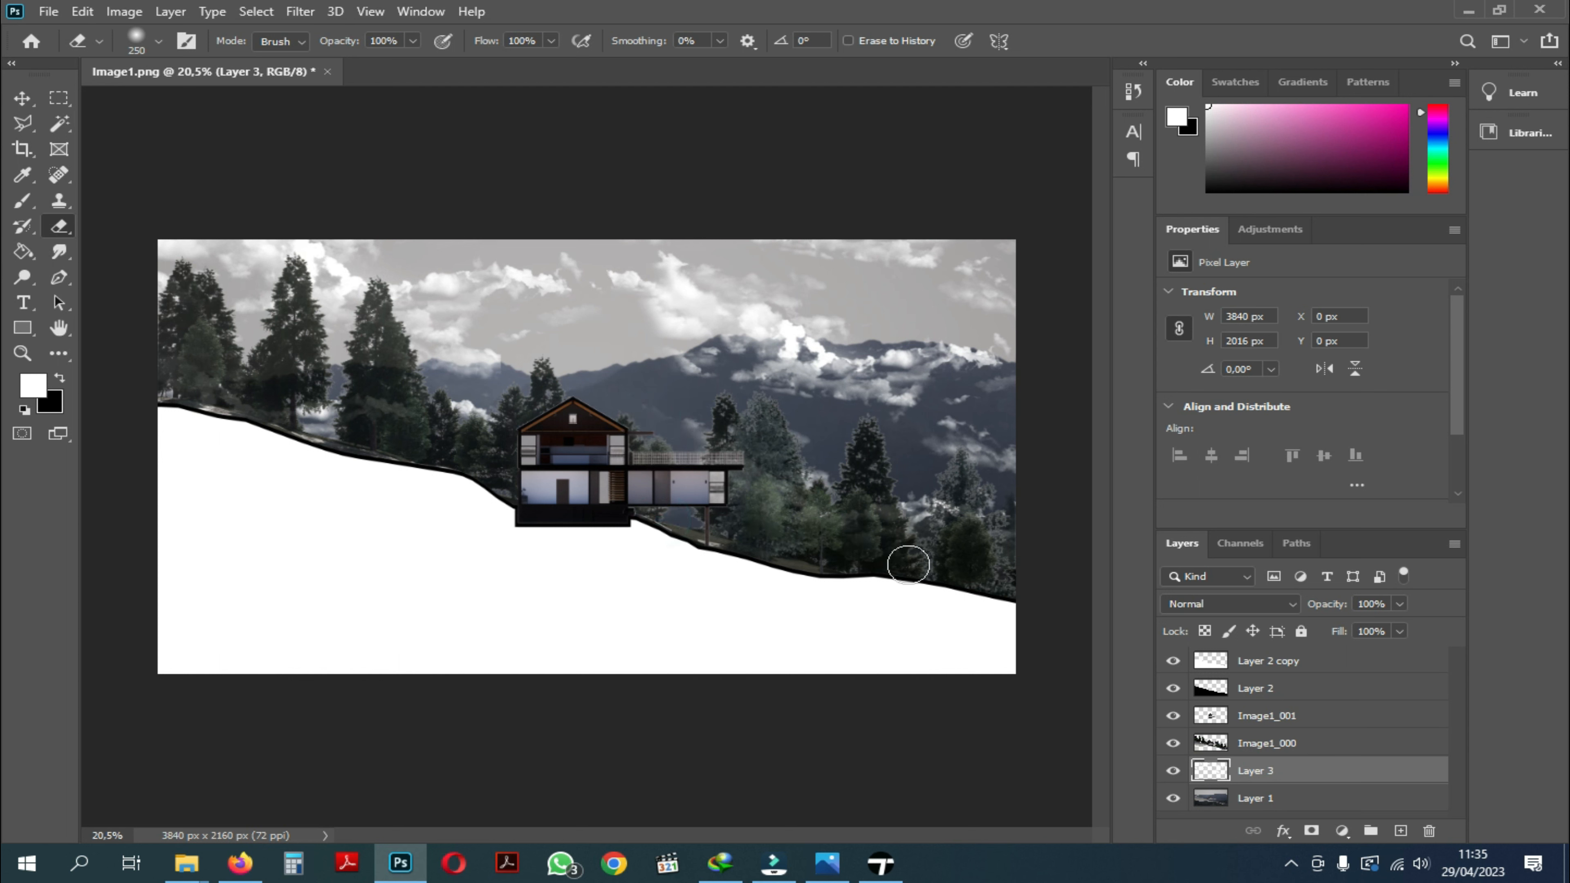
pyautogui.moveTo(412, 456); pyautogui.dragTo(210, 424)
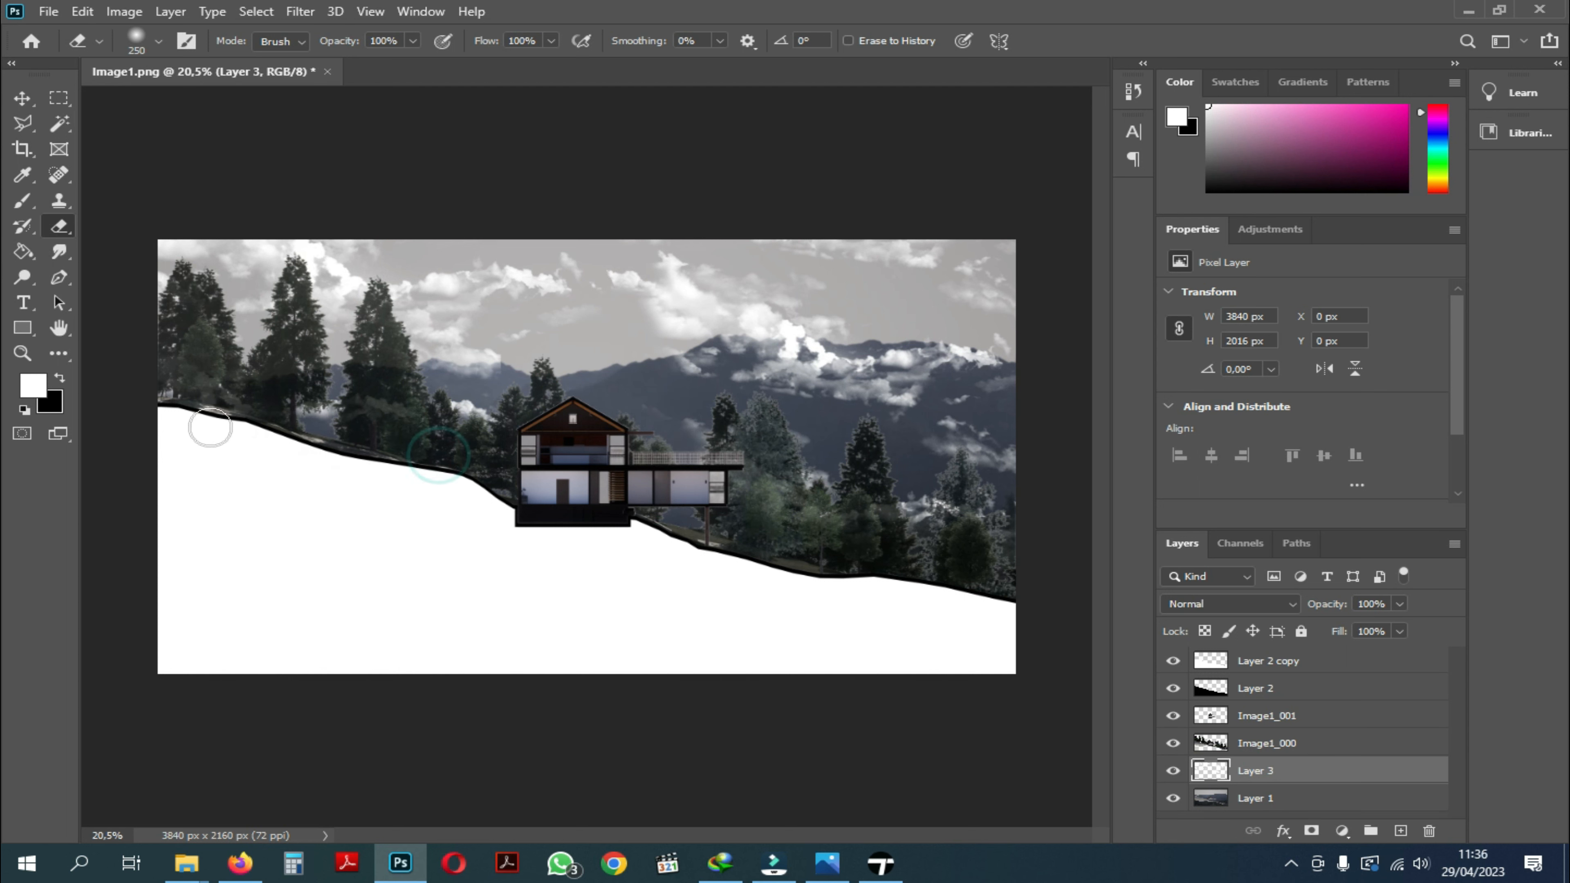
pyautogui.click(22, 99)
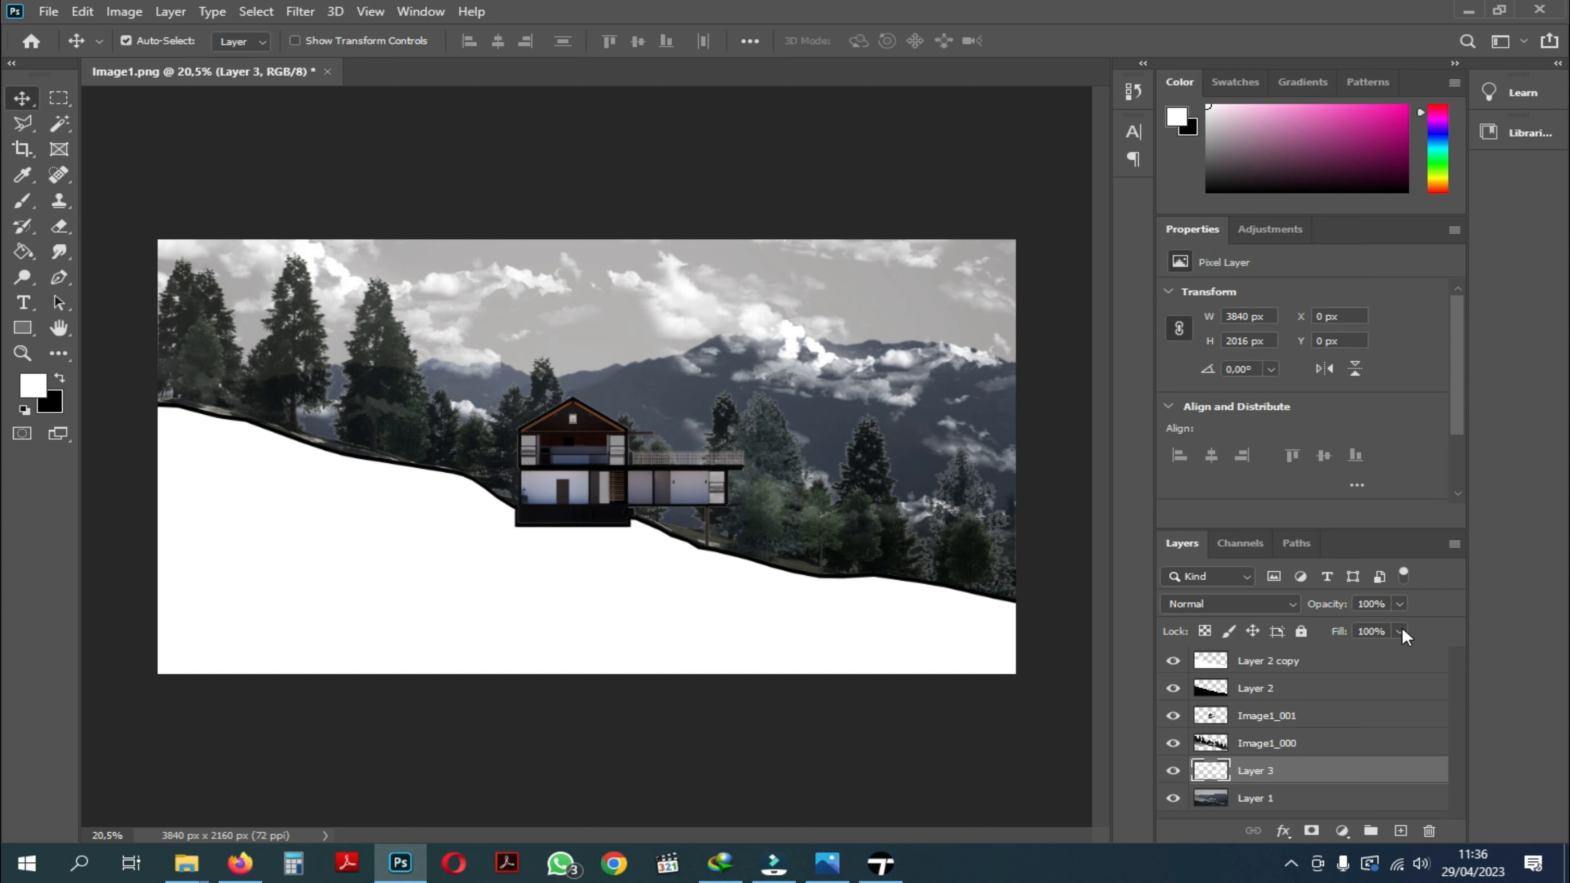
# Set the cloud layer, Layer 3, to Screen blending with 64% opacity.
pyautogui.click(1295, 604)
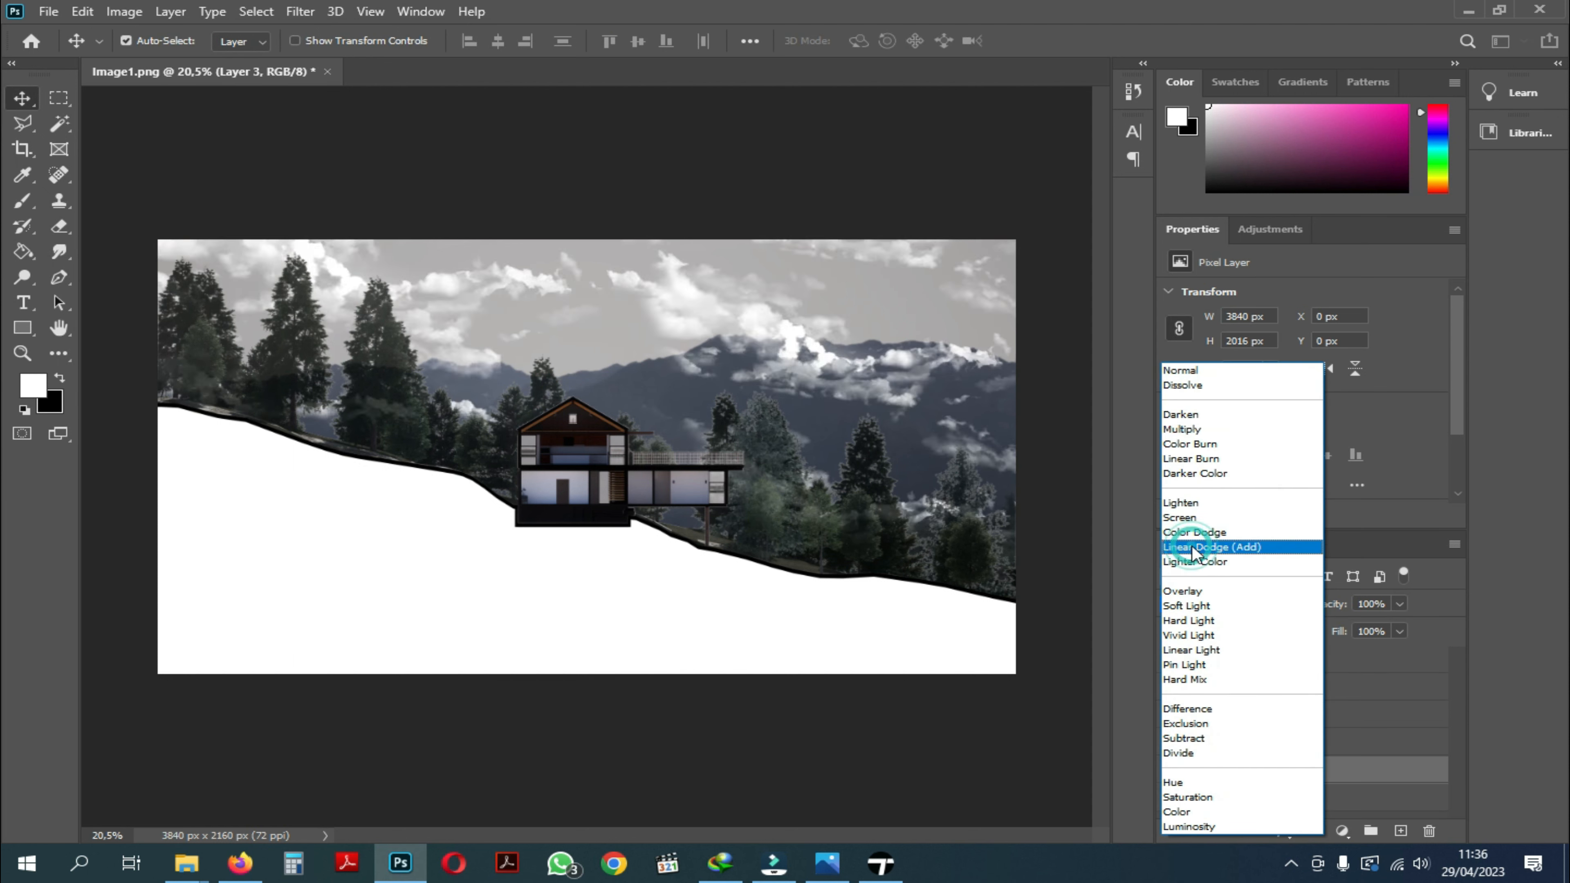
pyautogui.click(1193, 518)
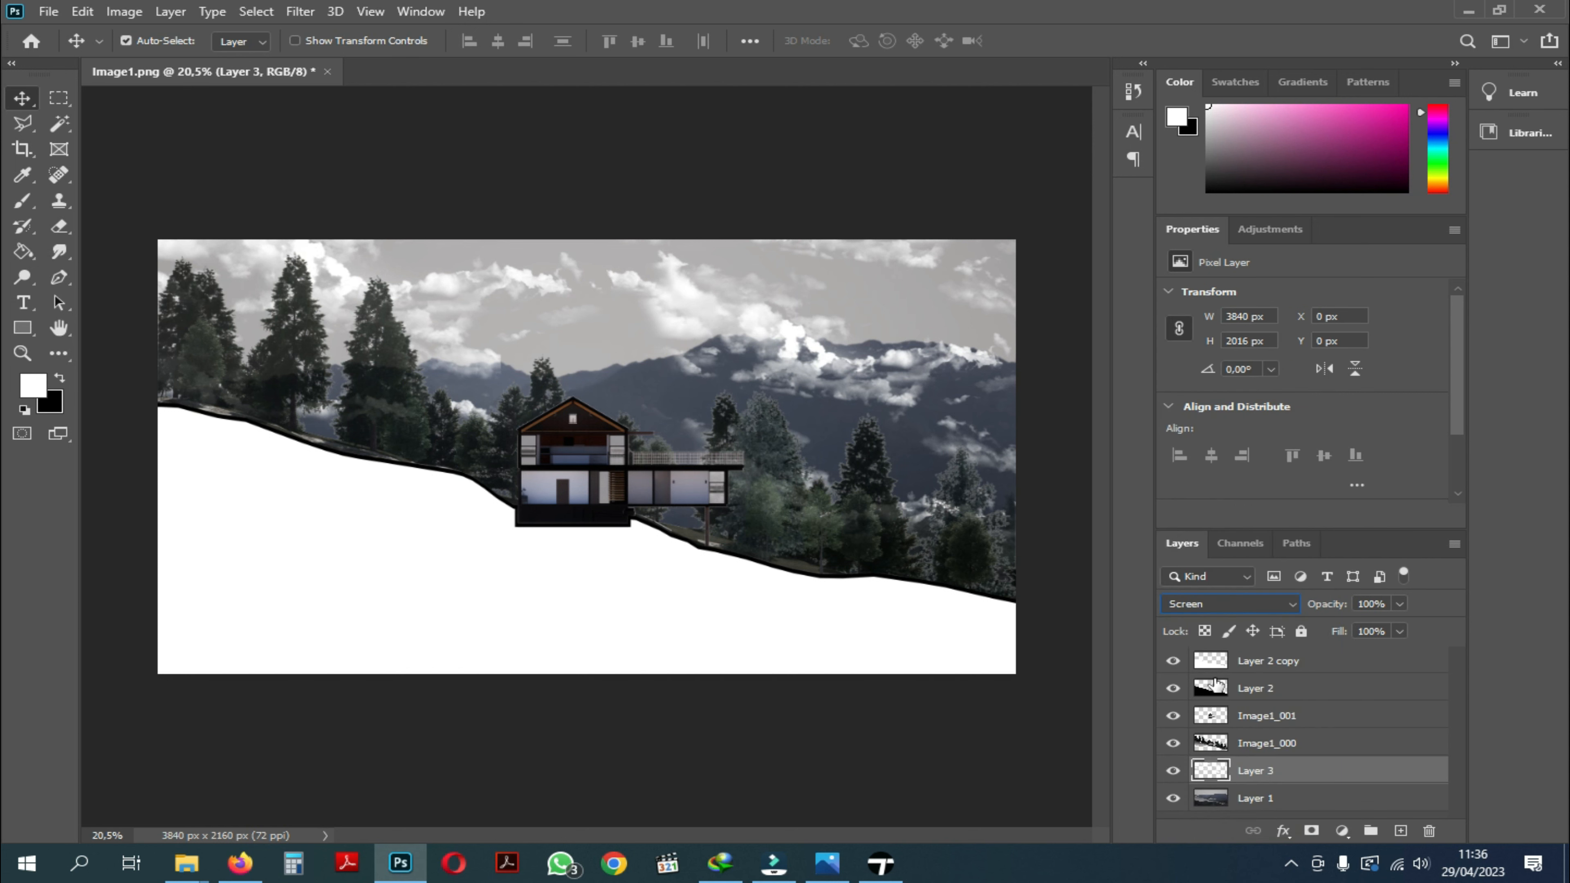
pyautogui.moveTo(1379, 623); pyautogui.dragTo(1365, 624)
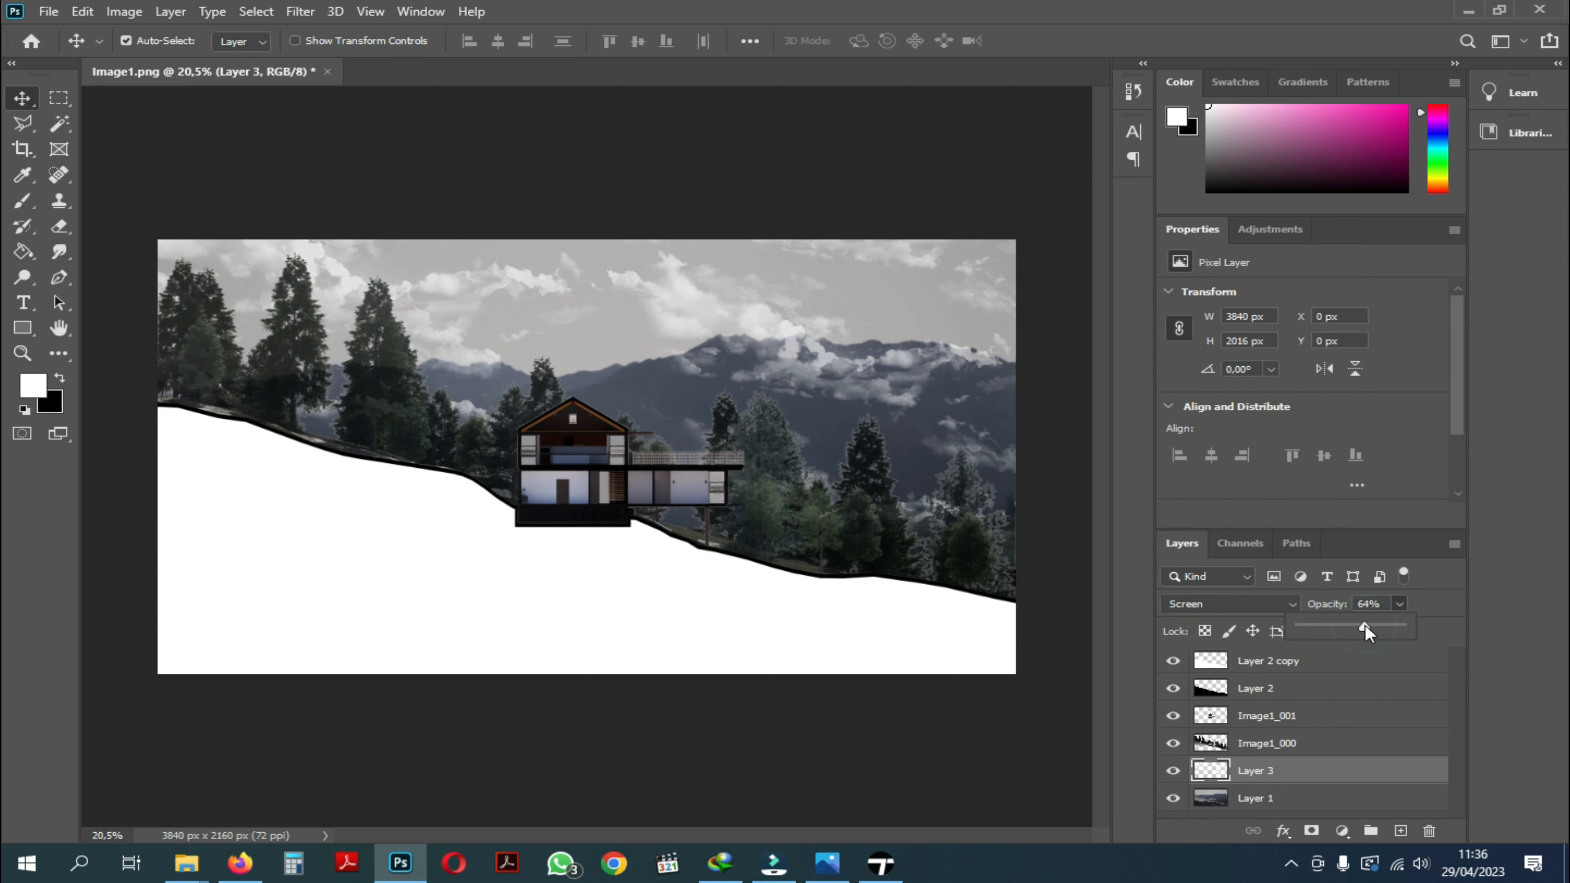
pyautogui.click(734, 199)
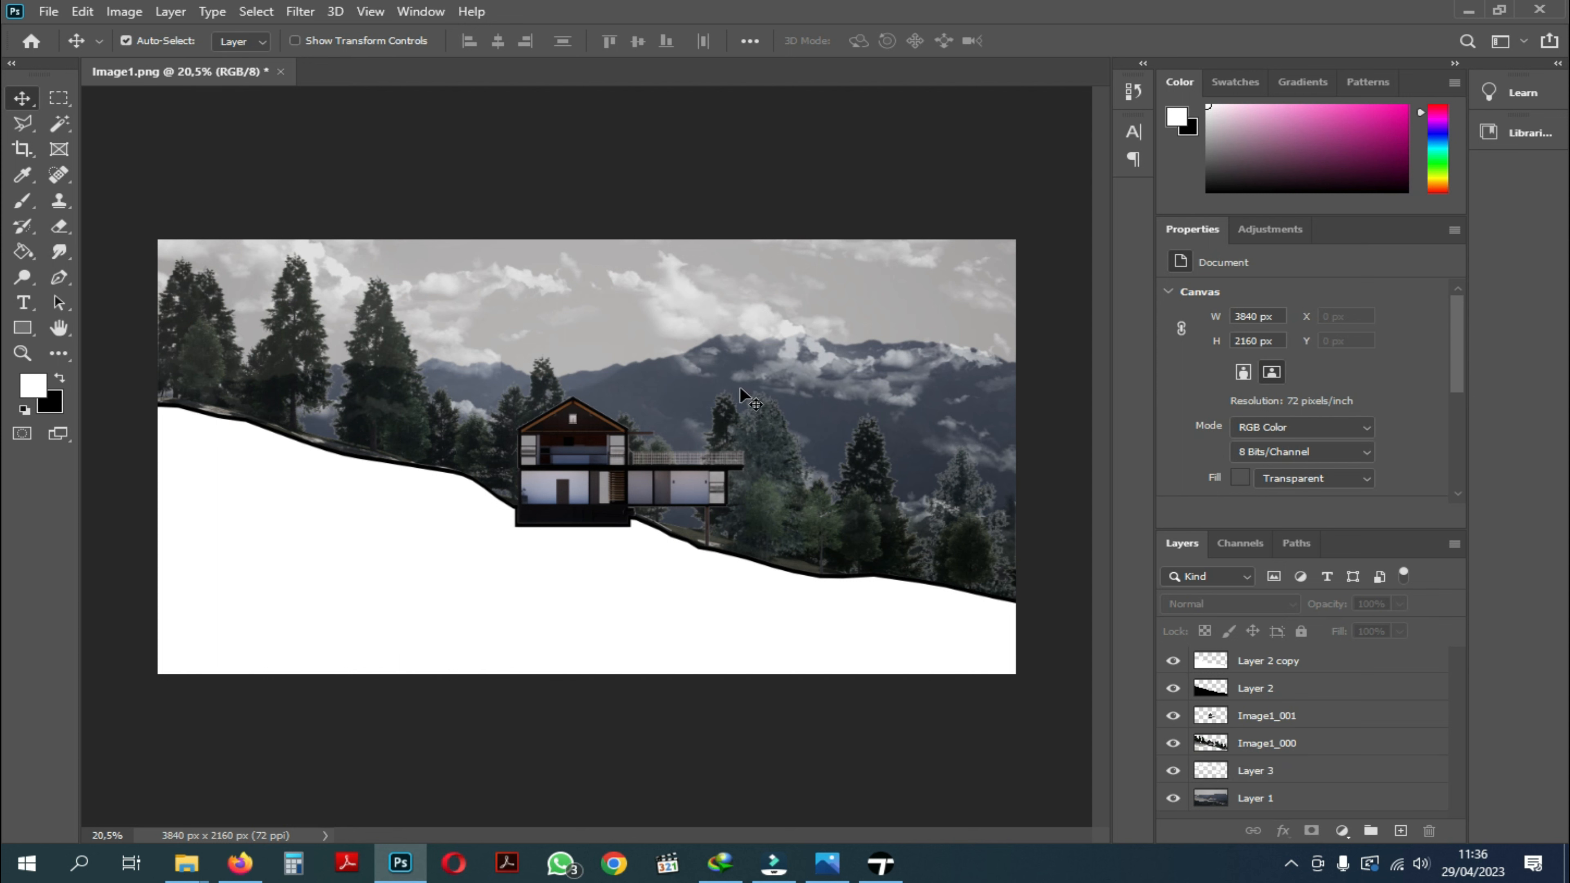
# Raise the opacity of the vegetation layer, Image1_000, slightly above 80%.
pyautogui.click(1342, 739)
pyautogui.click(1399, 604)
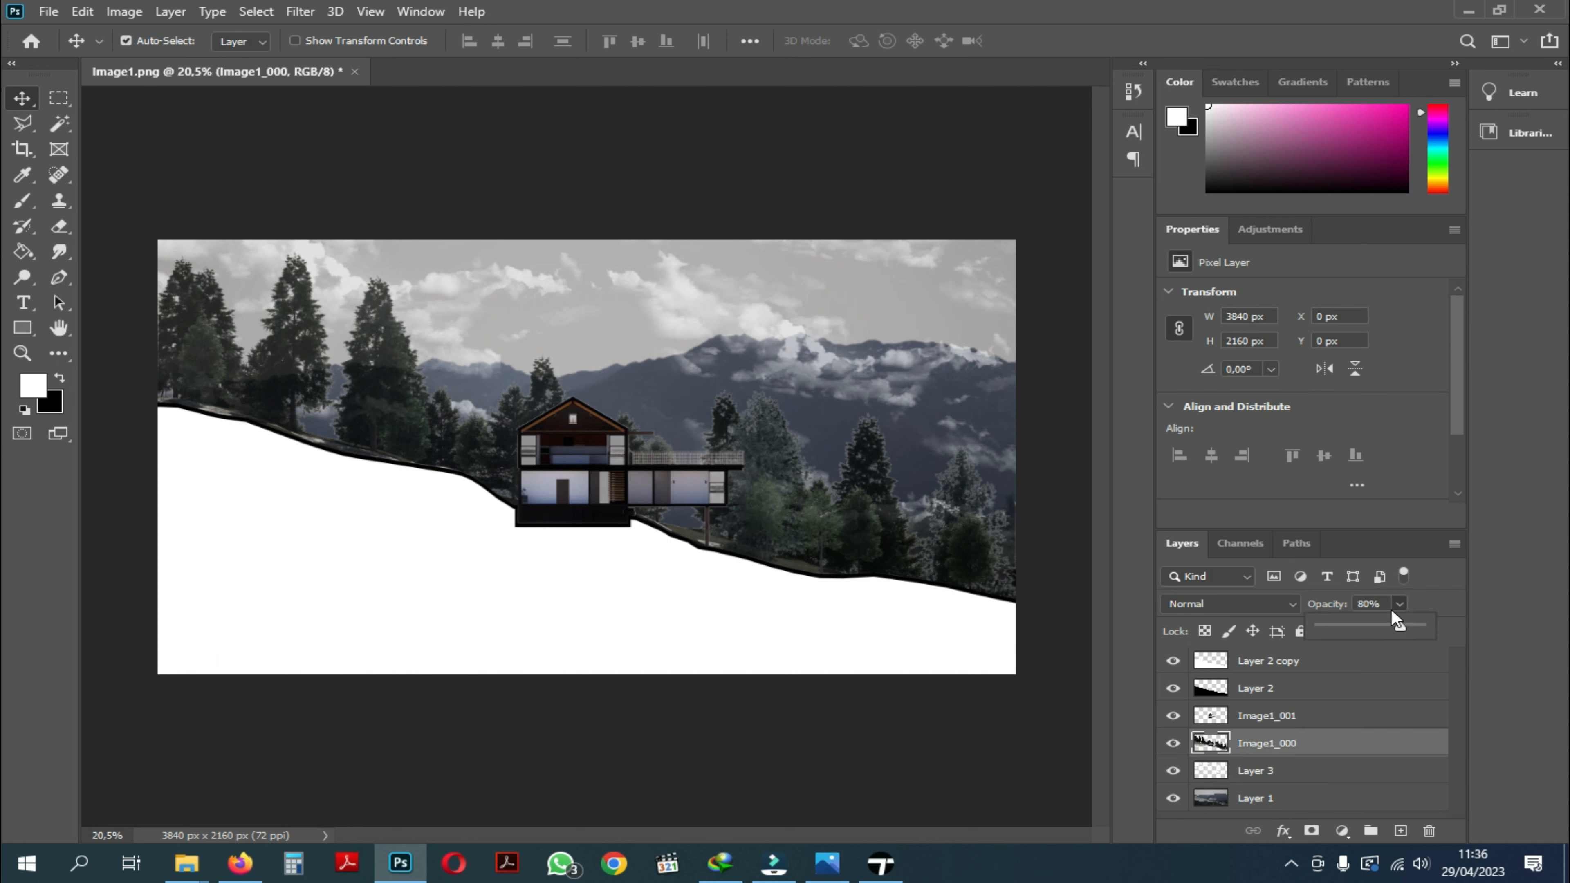
pyautogui.moveTo(1407, 631)
pyautogui.mouseDown()
pyautogui.moveTo(1440, 632)
pyautogui.moveTo(1416, 629)
pyautogui.mouseUp()
pyautogui.click(418, 208)
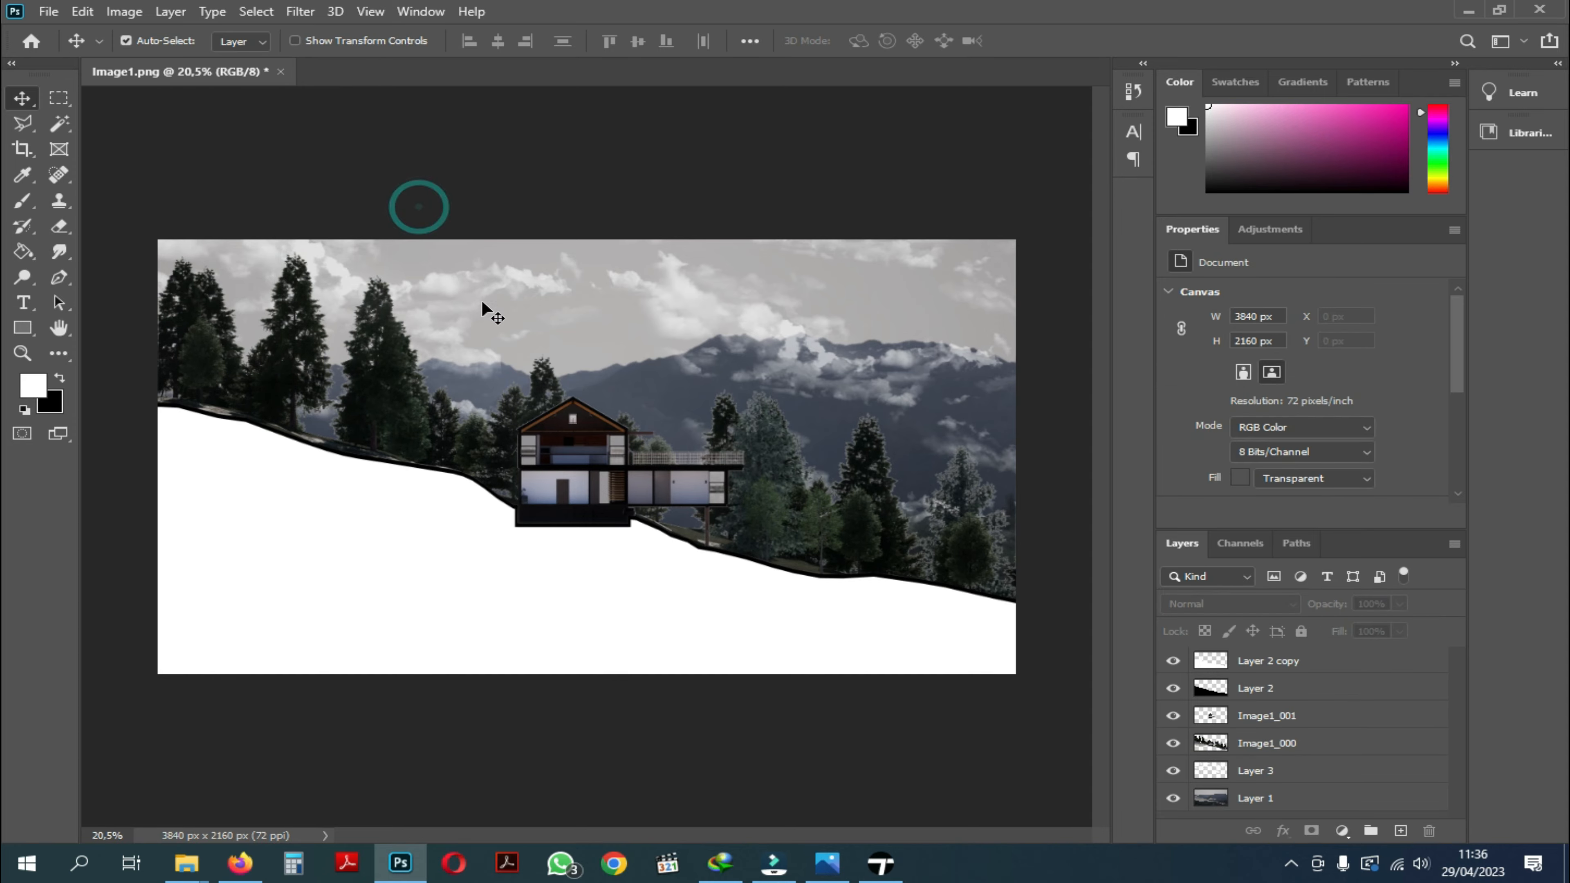
pyautogui.keyDown('alt'); pyautogui.scroll(-3, 778, 550); pyautogui.keyUp('alt')
pyautogui.keyDown('alt'); pyautogui.scroll(4, 749, 544); pyautogui.keyUp('alt')
pyautogui.keyDown('alt'); pyautogui.scroll(4, 820, 396); pyautogui.keyUp('alt')
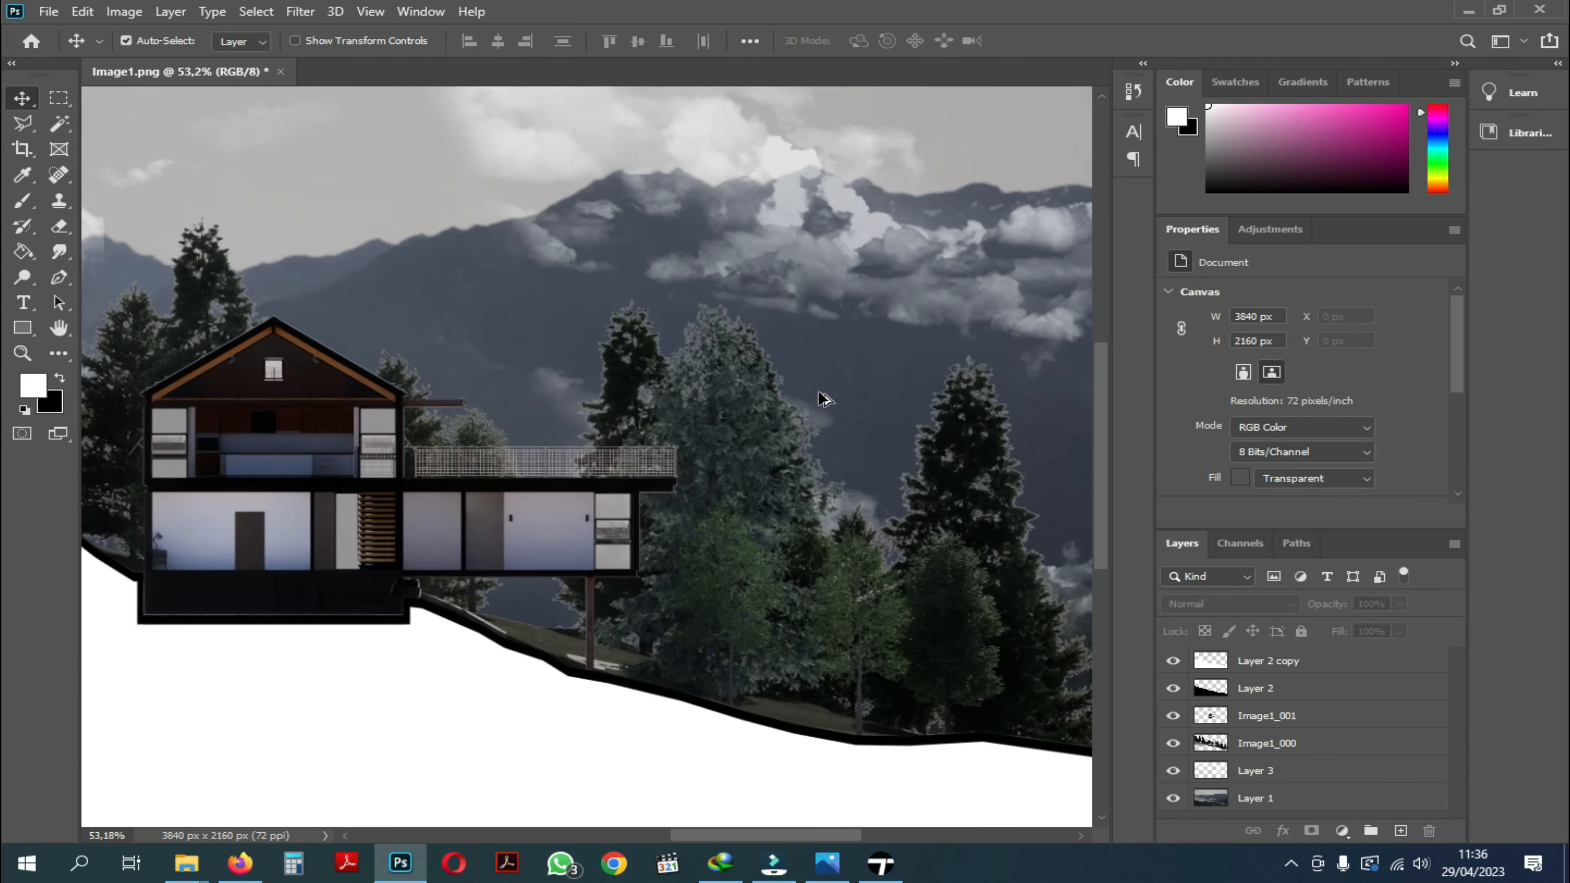
pyautogui.keyDown('alt'); pyautogui.scroll(-4, 871, 467); pyautogui.keyUp('alt')
pyautogui.keyDown('alt'); pyautogui.scroll(-2, 414, 463); pyautogui.keyUp('alt')
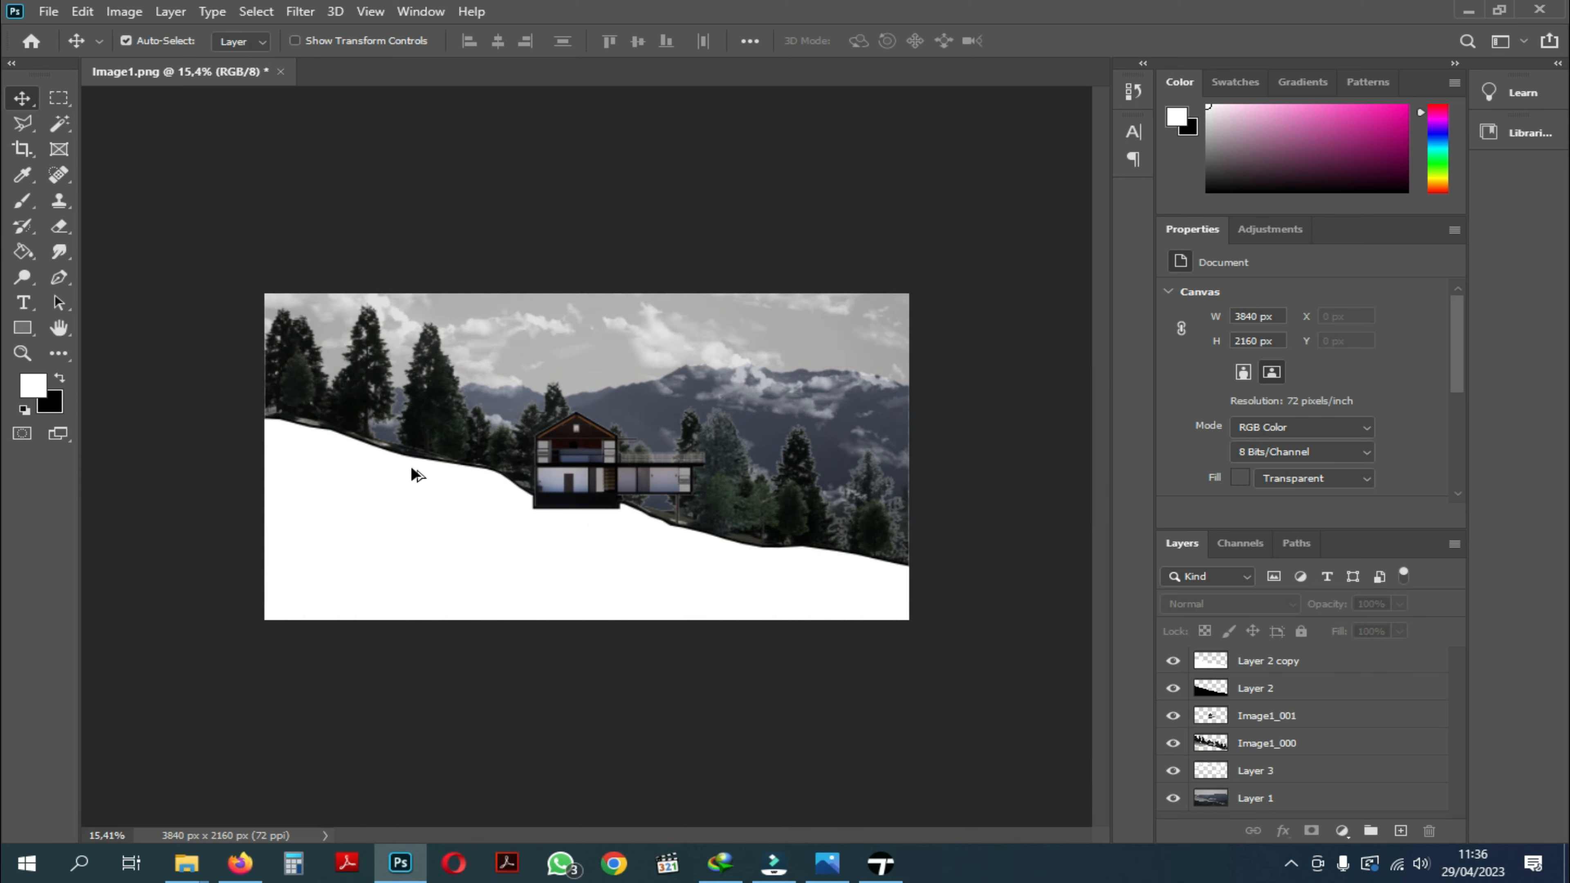
# Save a JPEG copy of the composition named Elevation Plan at maximum quality 12 in the project folder.
pyautogui.click(48, 11)
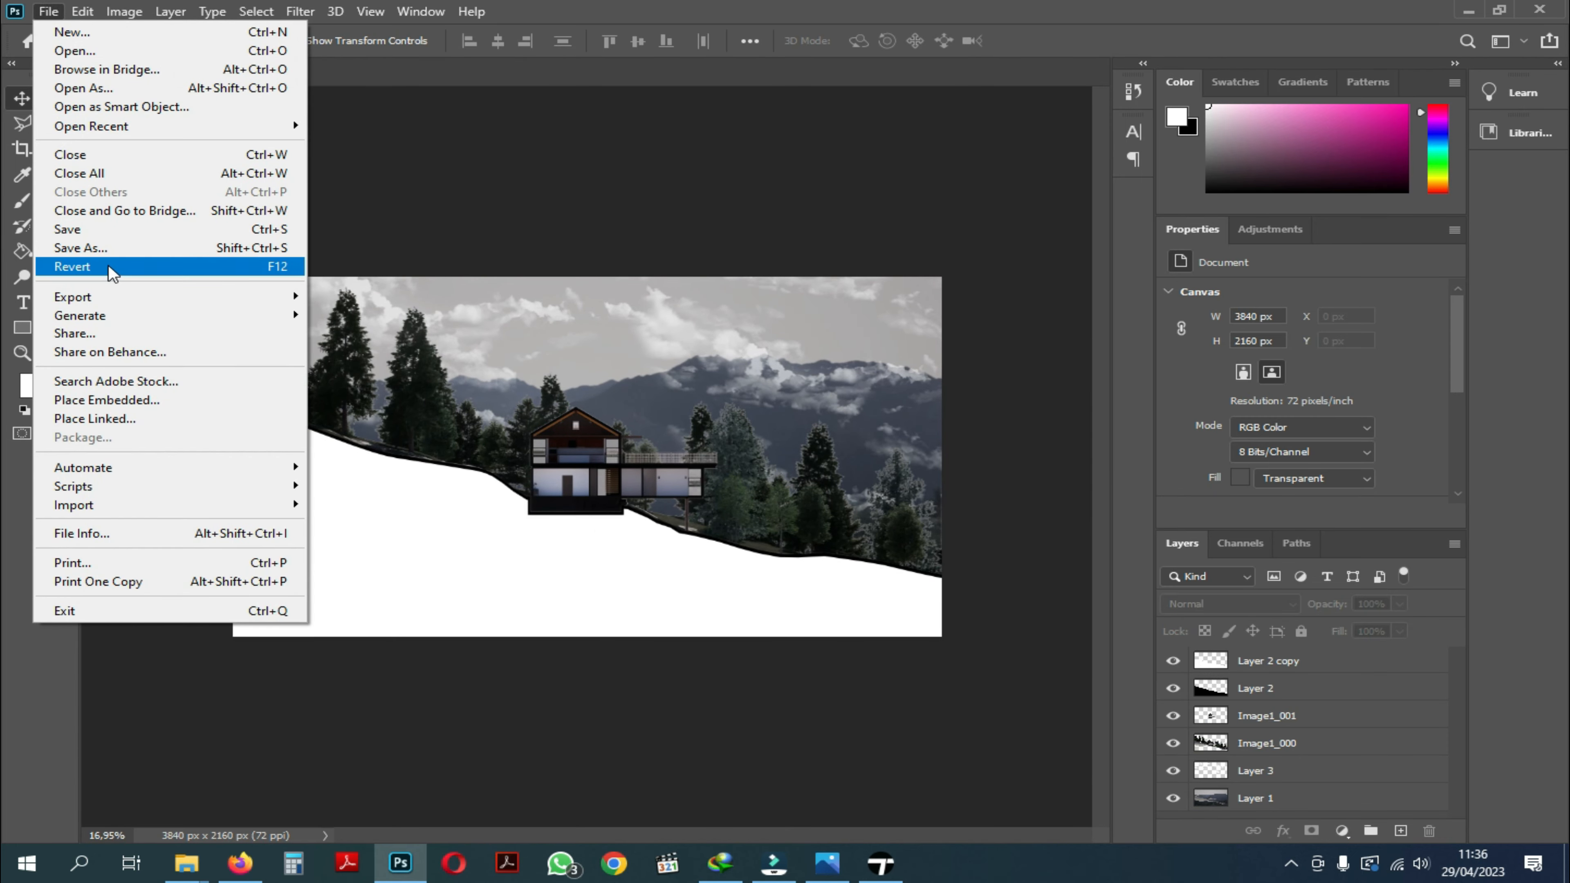
pyautogui.click(99, 248)
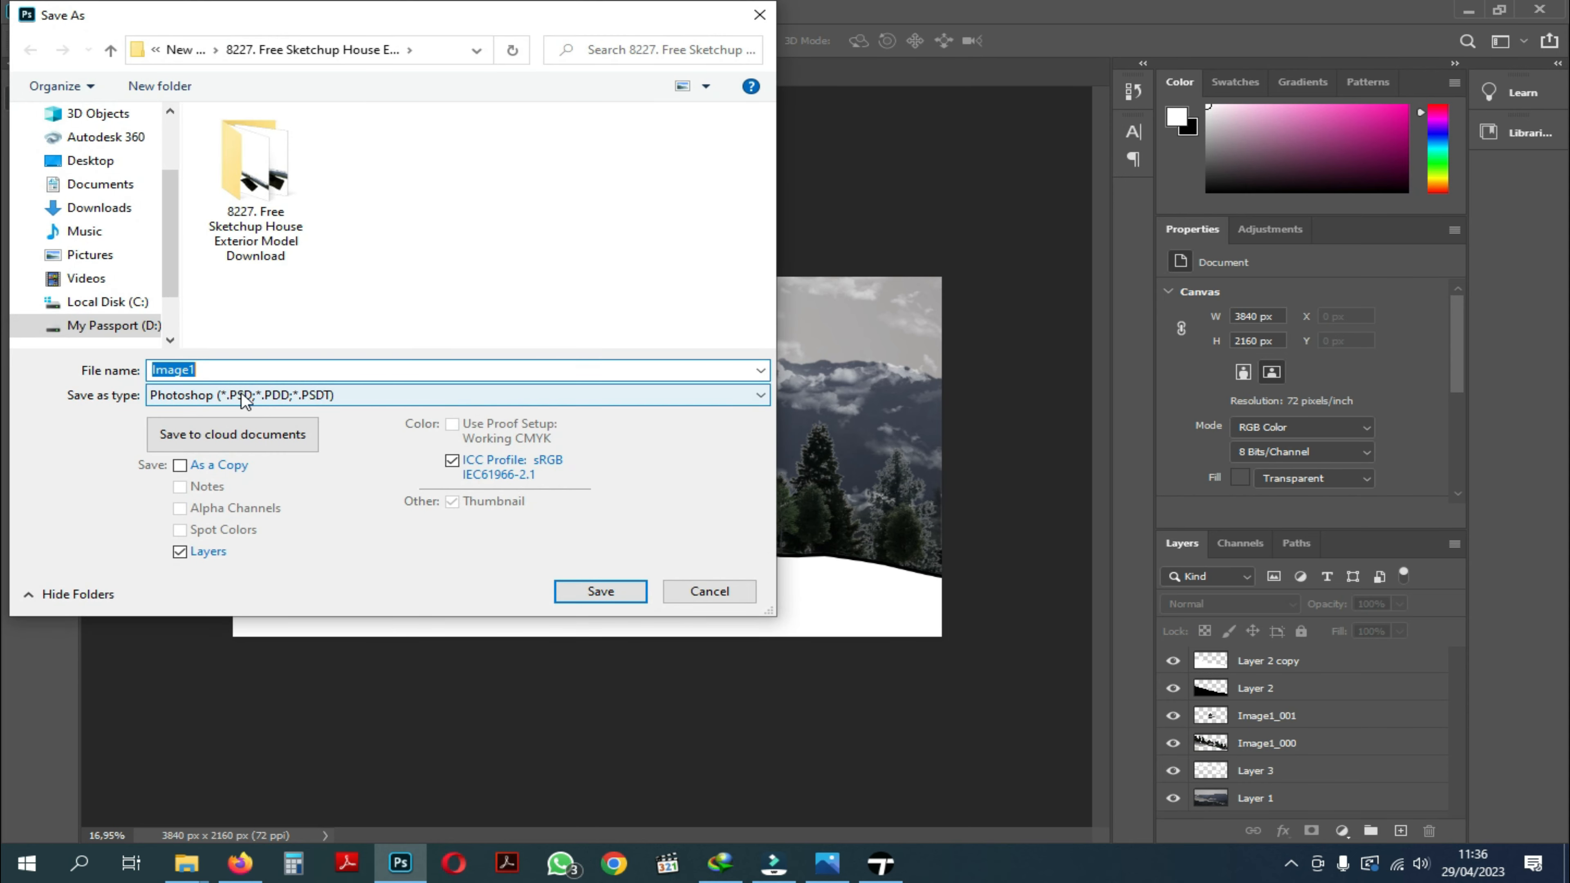
pyautogui.click(246, 401)
pyautogui.click(208, 539)
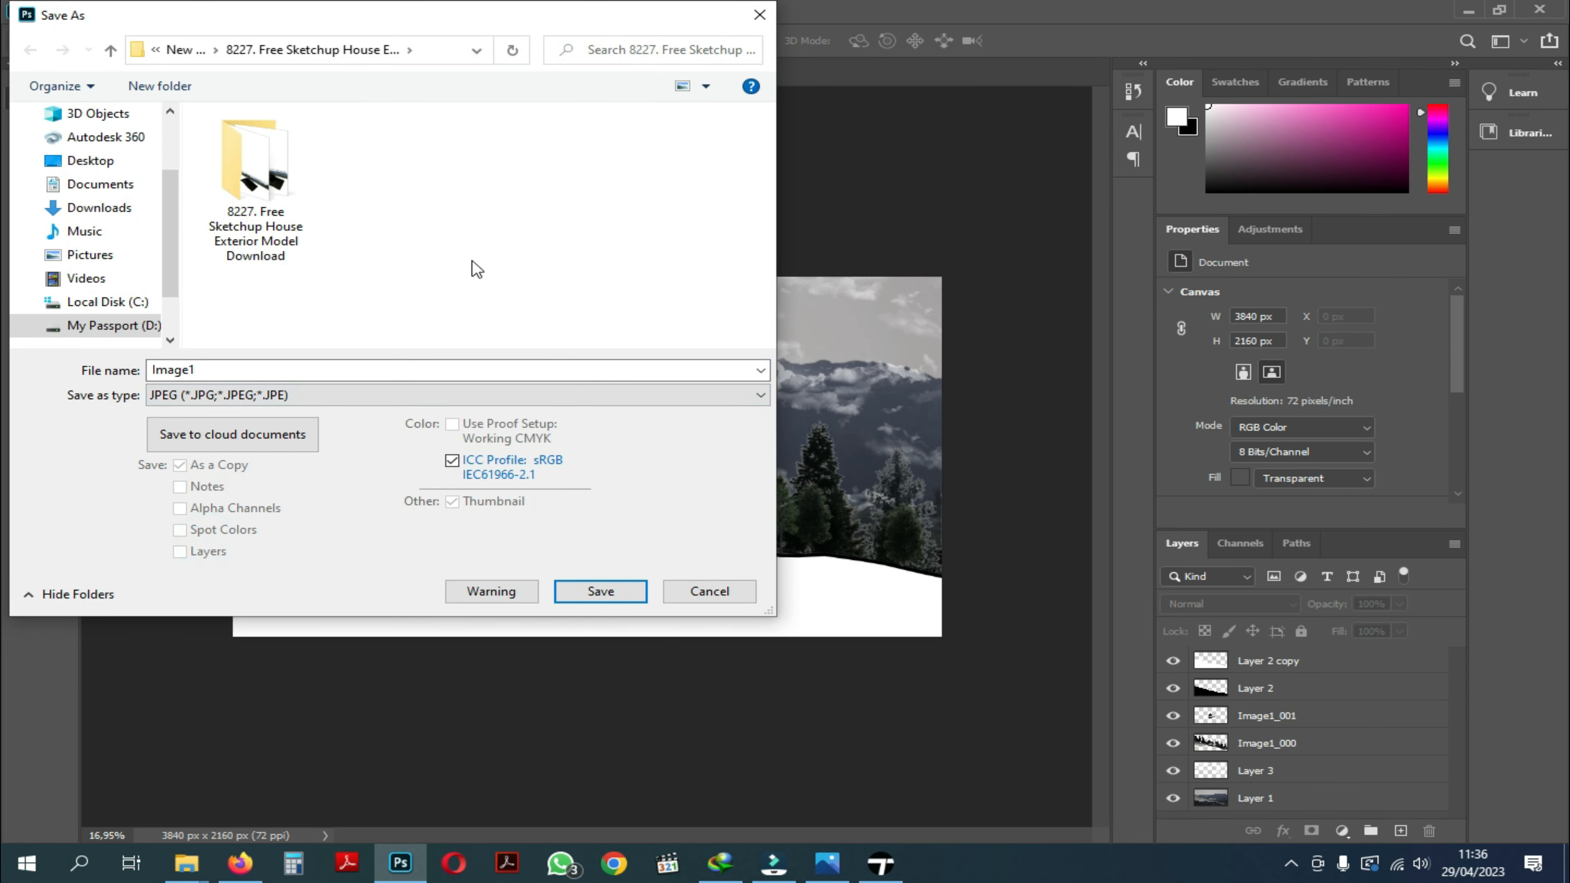
pyautogui.click(255, 368)
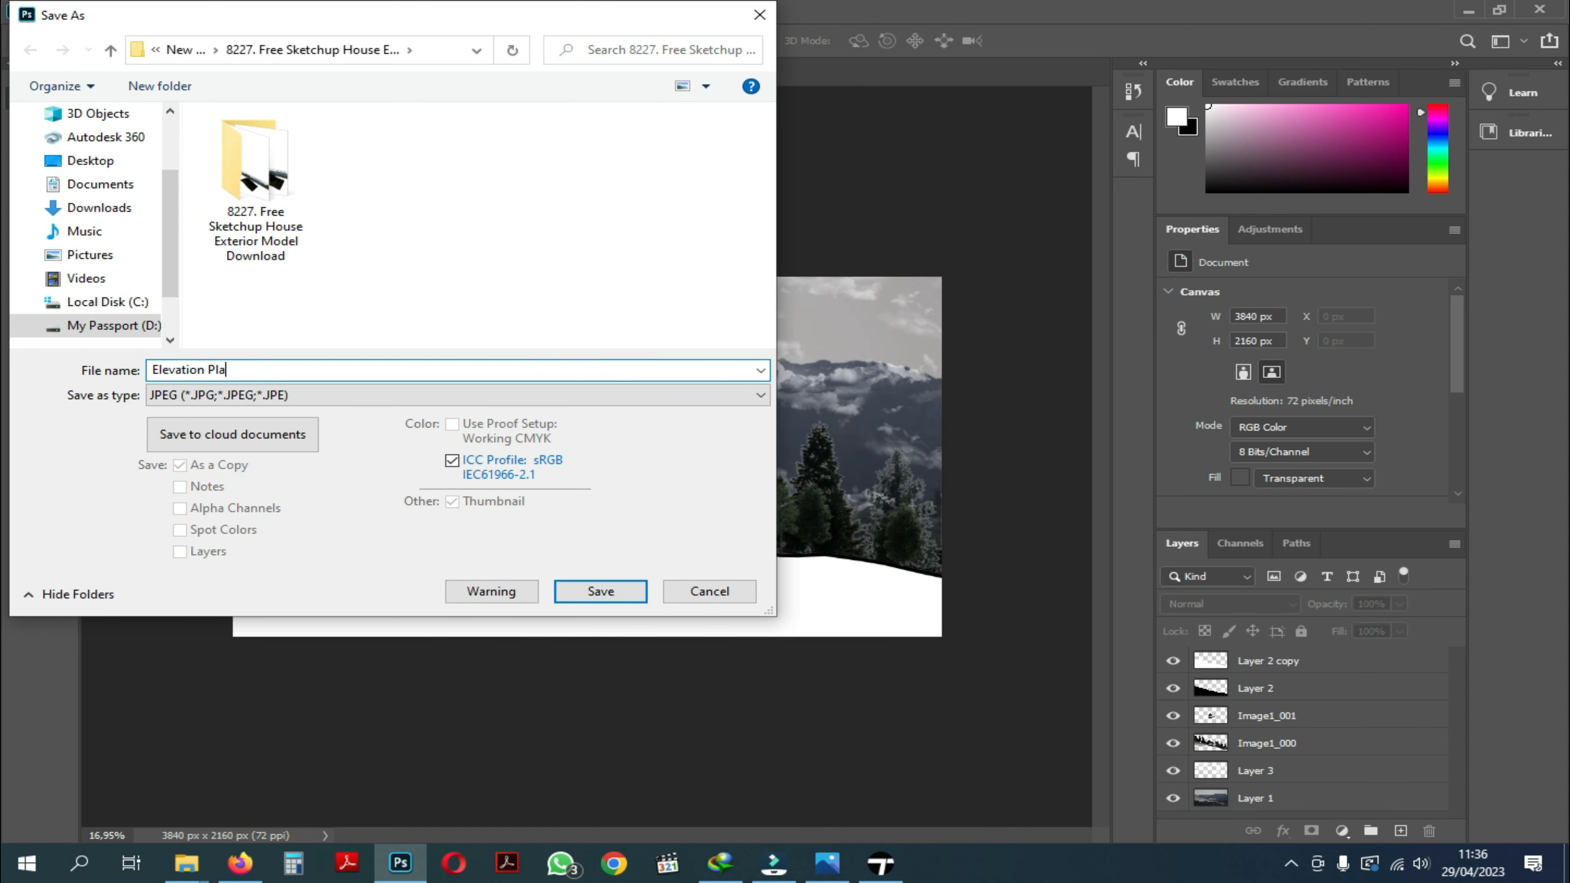
pyautogui.click(599, 592)
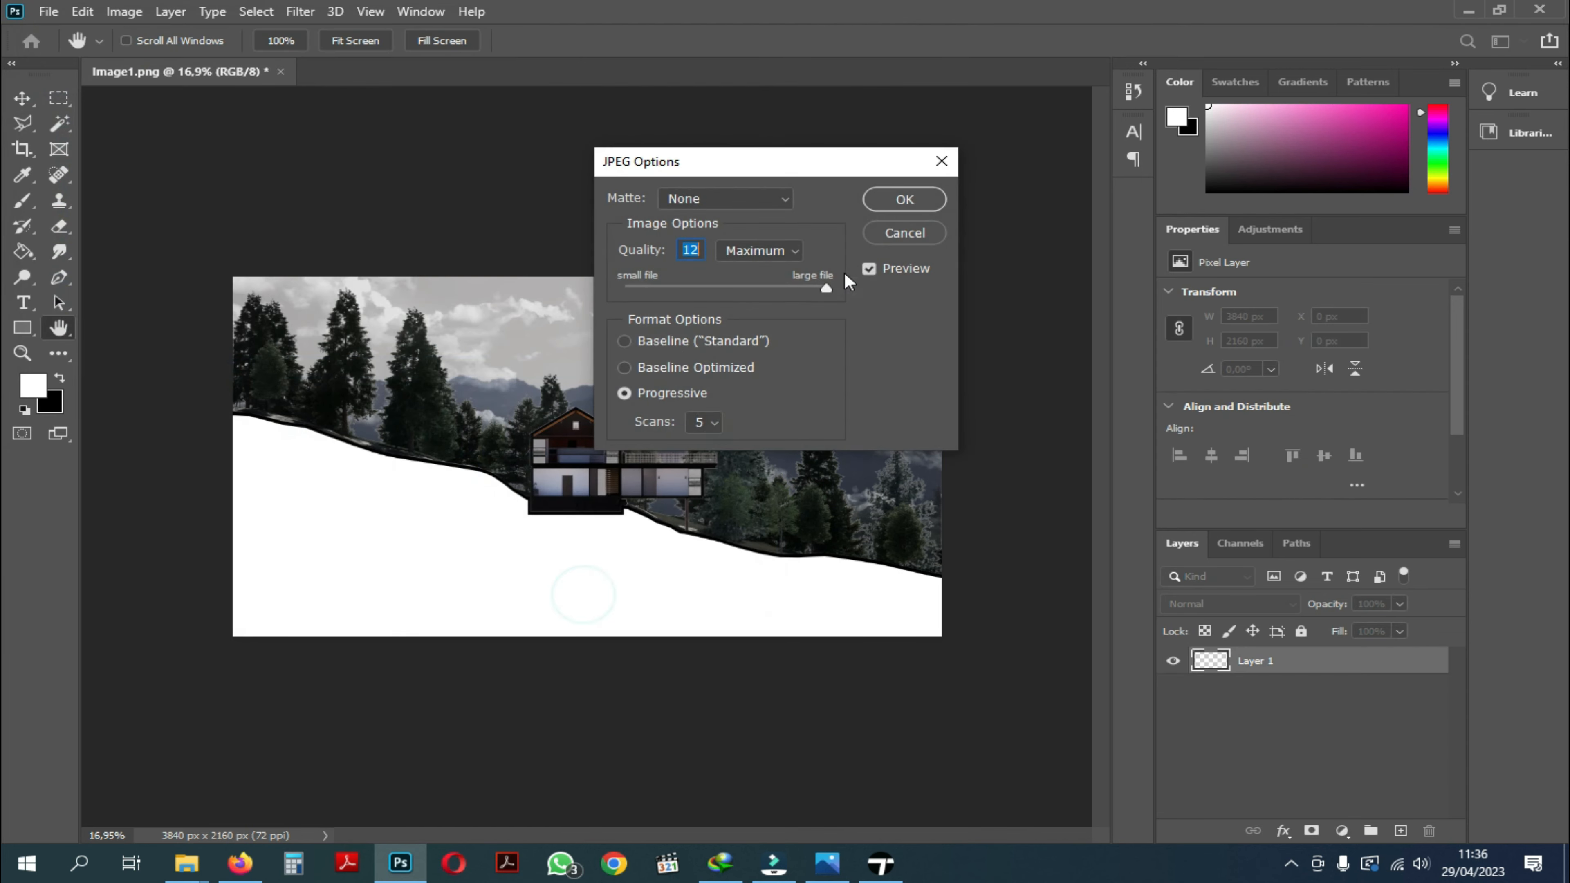
pyautogui.click(919, 197)
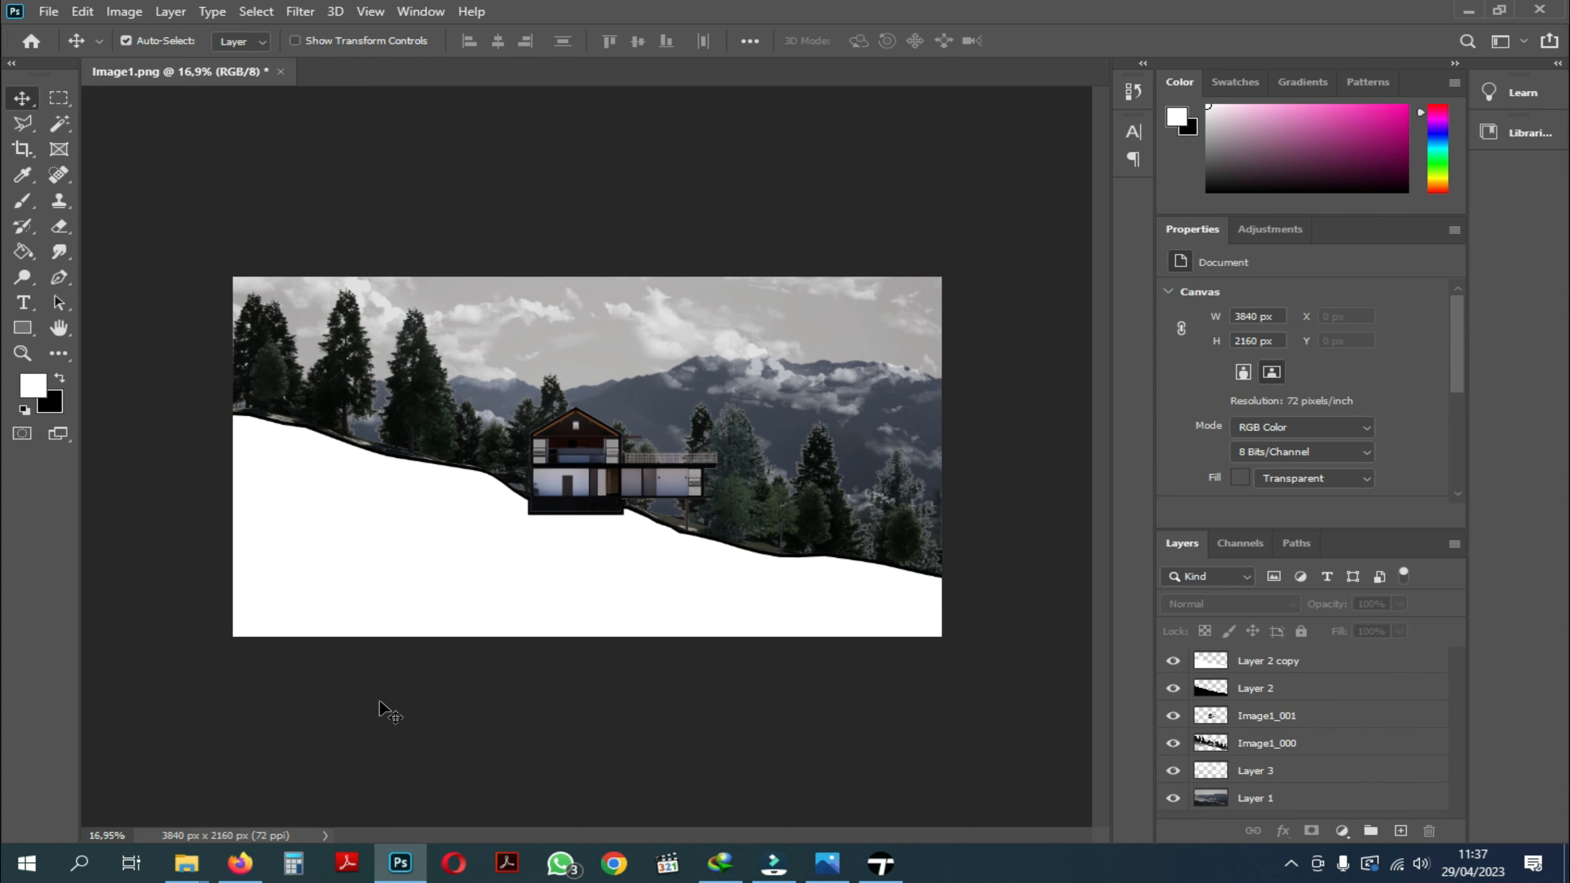
# Switch to File Explorer and open the exported Elevation Plan image to review it.
pyautogui.moveTo(179, 877)
pyautogui.click(179, 797)
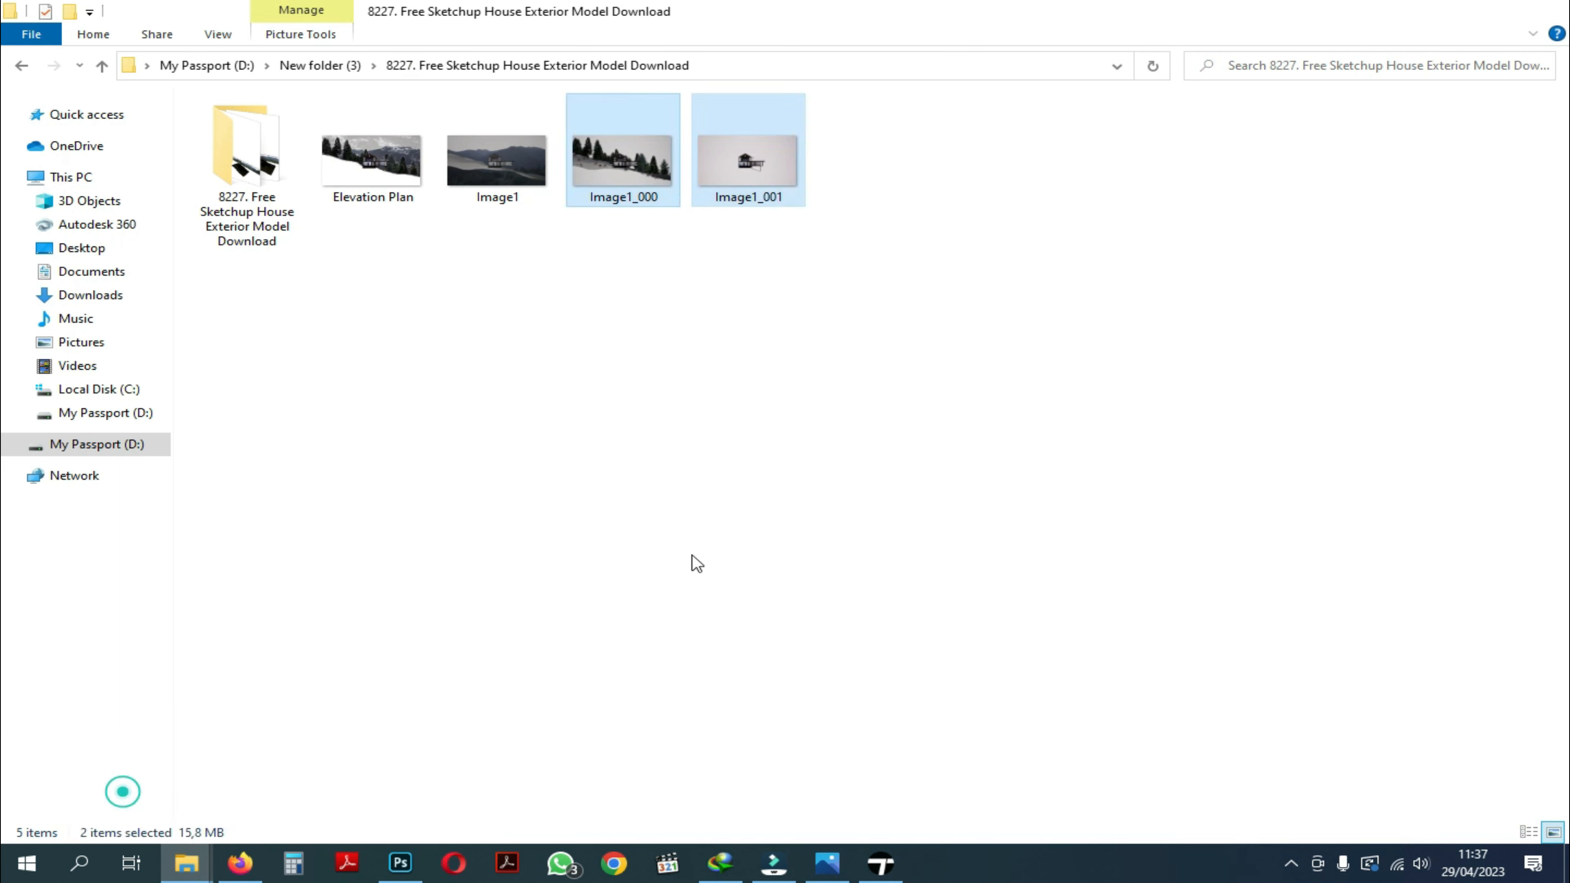
pyautogui.click(374, 181)
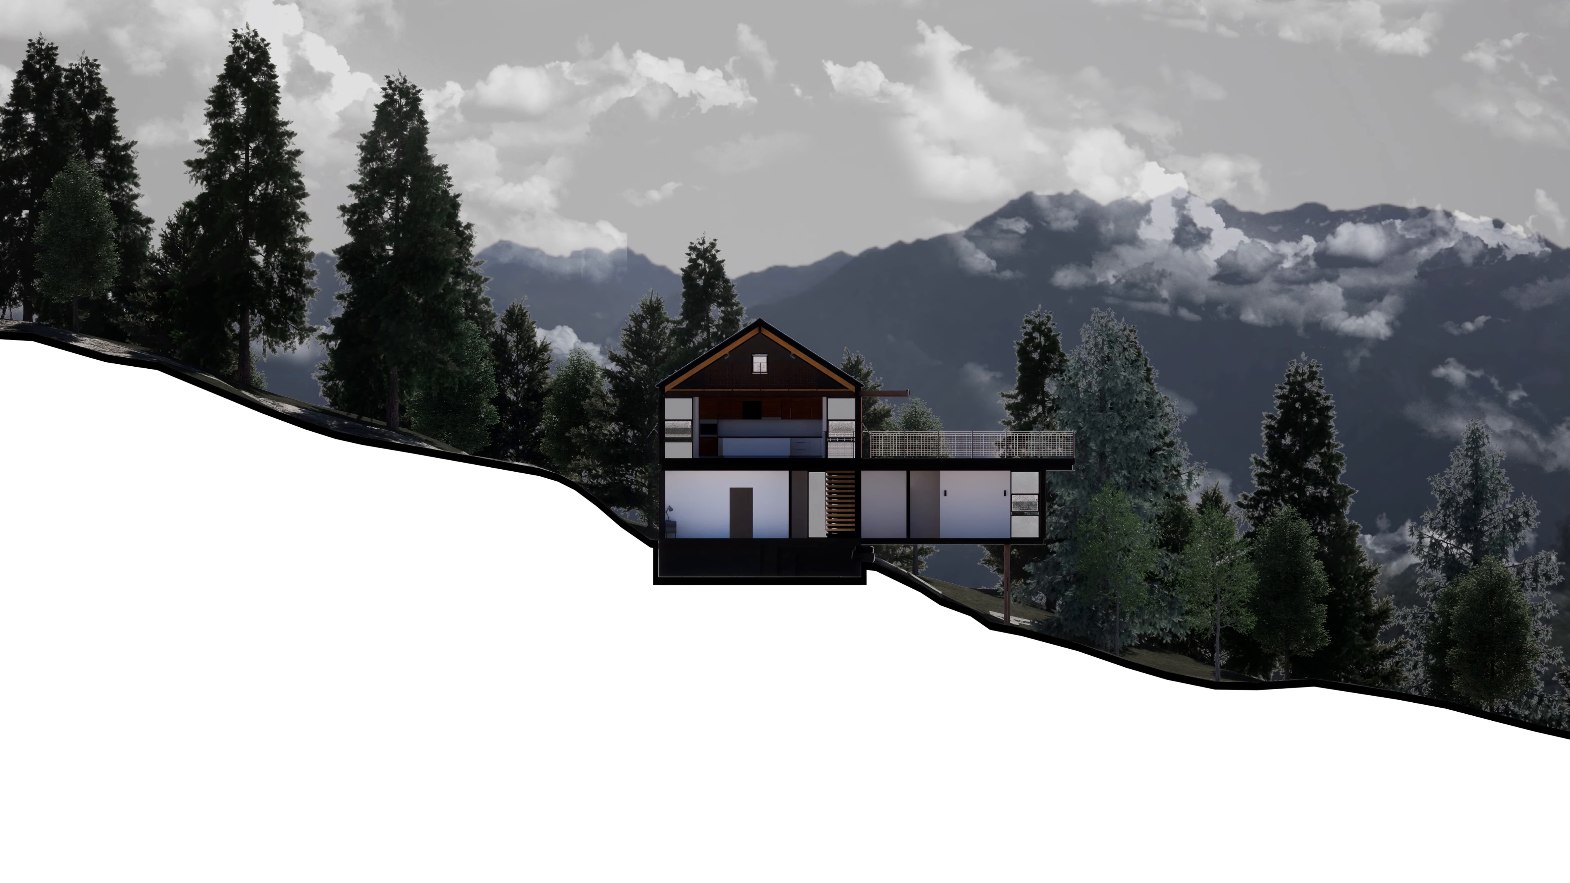